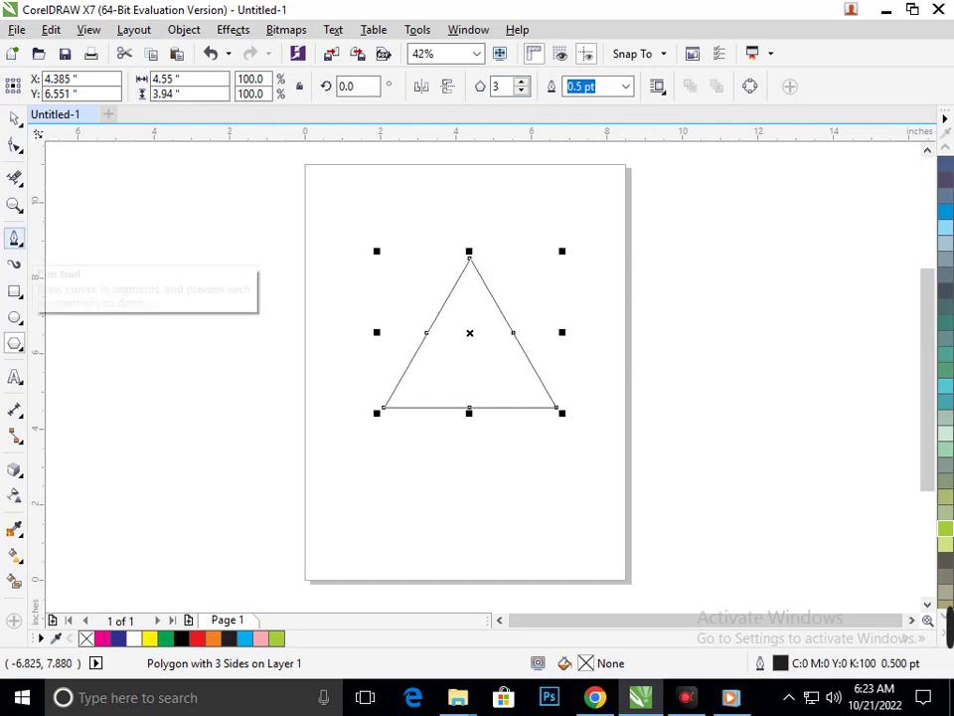
# Activate the Smudge tool with a 0.1 inch nib size and a dryout of 4, leaving the triangle deselected.
pyautogui.click(16, 178)
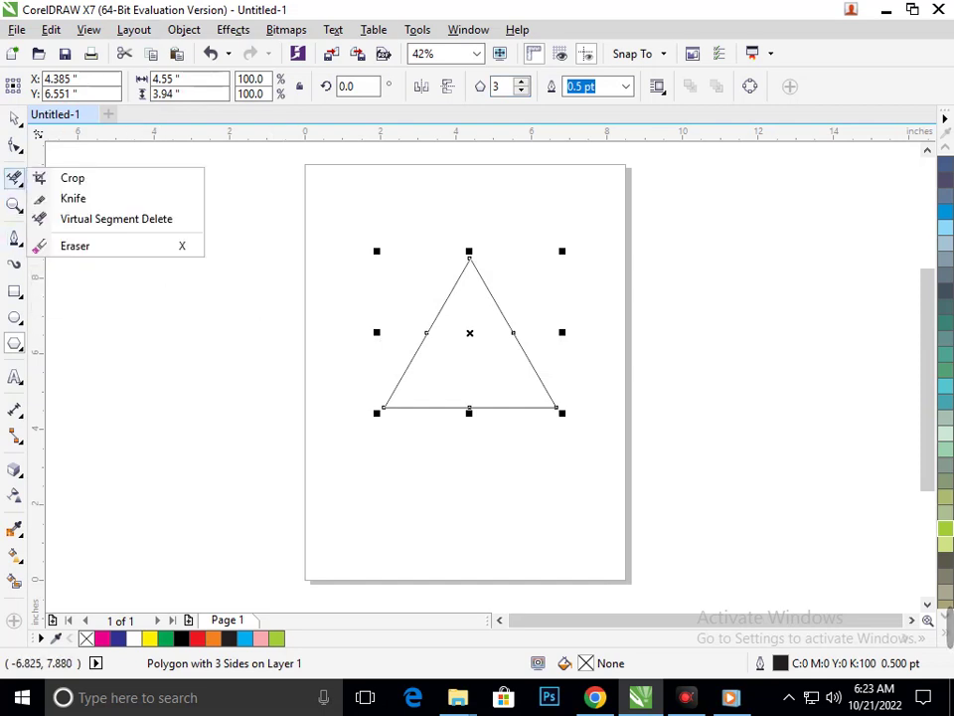
pyautogui.click(16, 146)
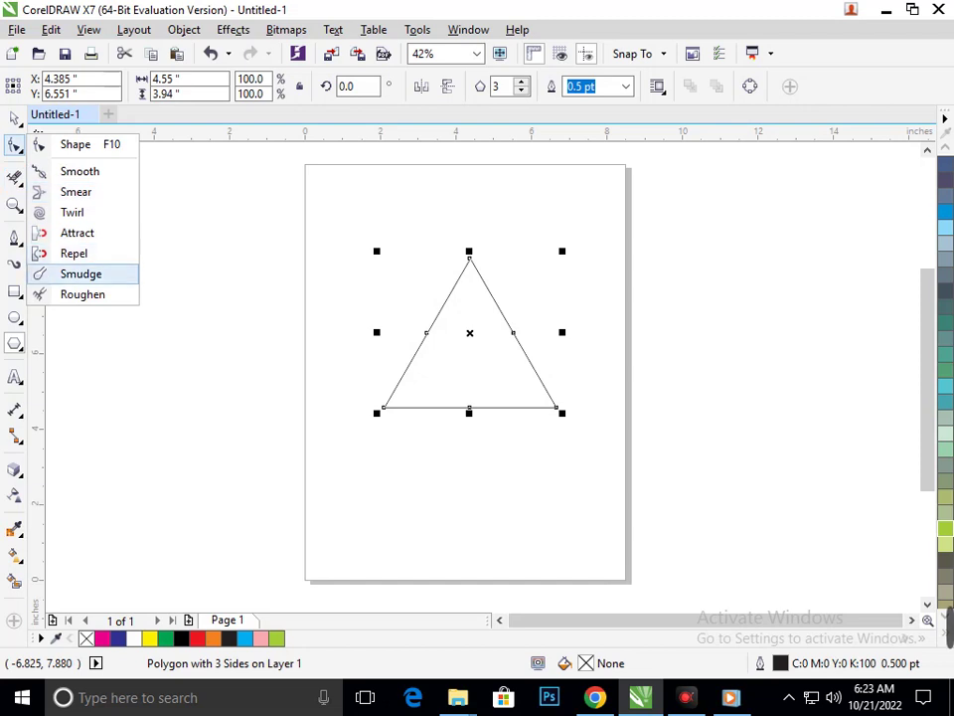
pyautogui.click(80, 273)
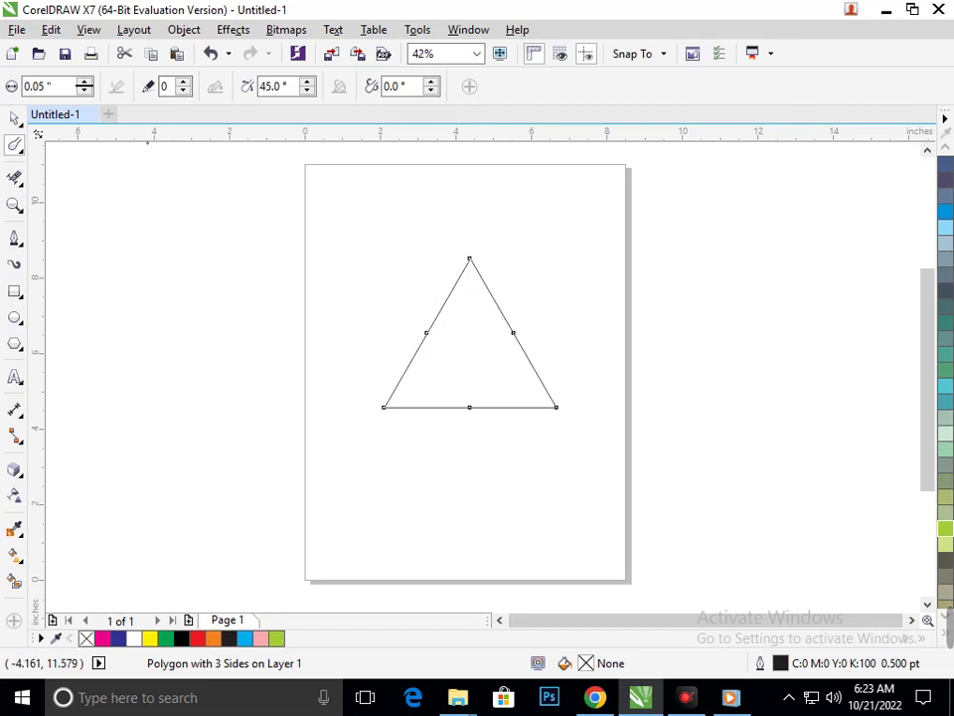
pyautogui.click(85, 83)
pyautogui.write('4')
pyautogui.press('Return')
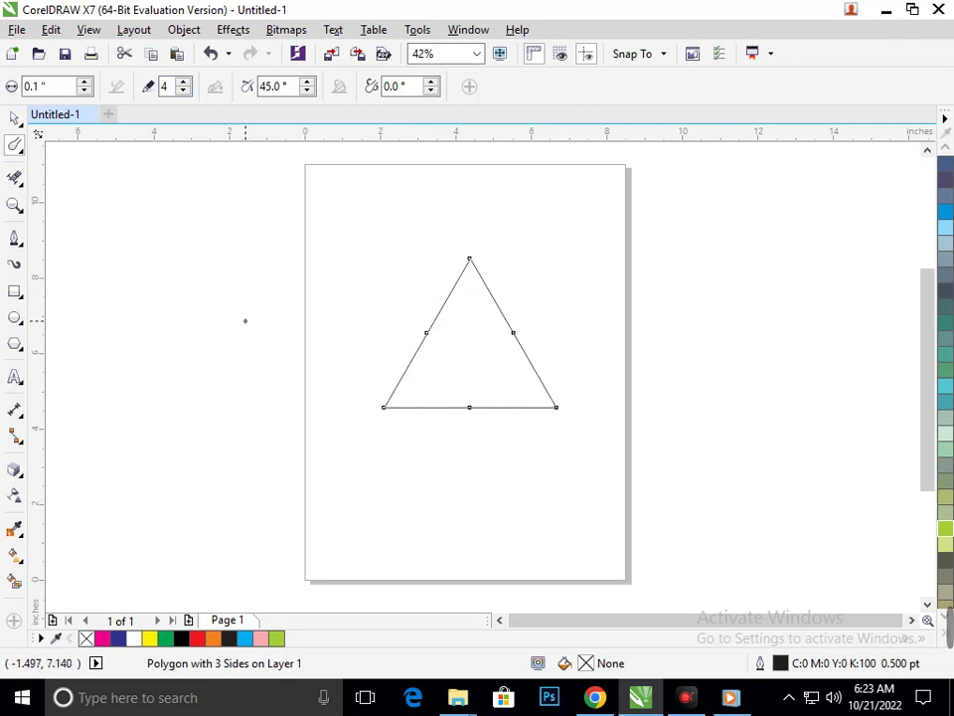
pyautogui.press('Escape')
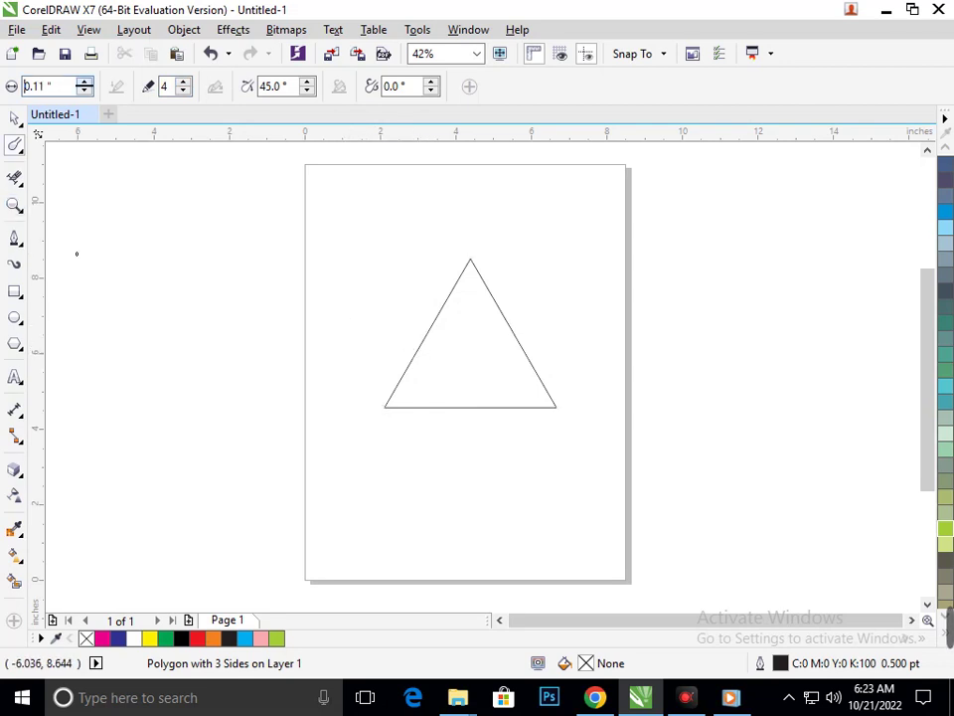
# Set the Smudge tool's nib size to 0.16 inch and its pen tilt to 90 degrees.
pyautogui.click(85, 82)
pyautogui.click(309, 82)
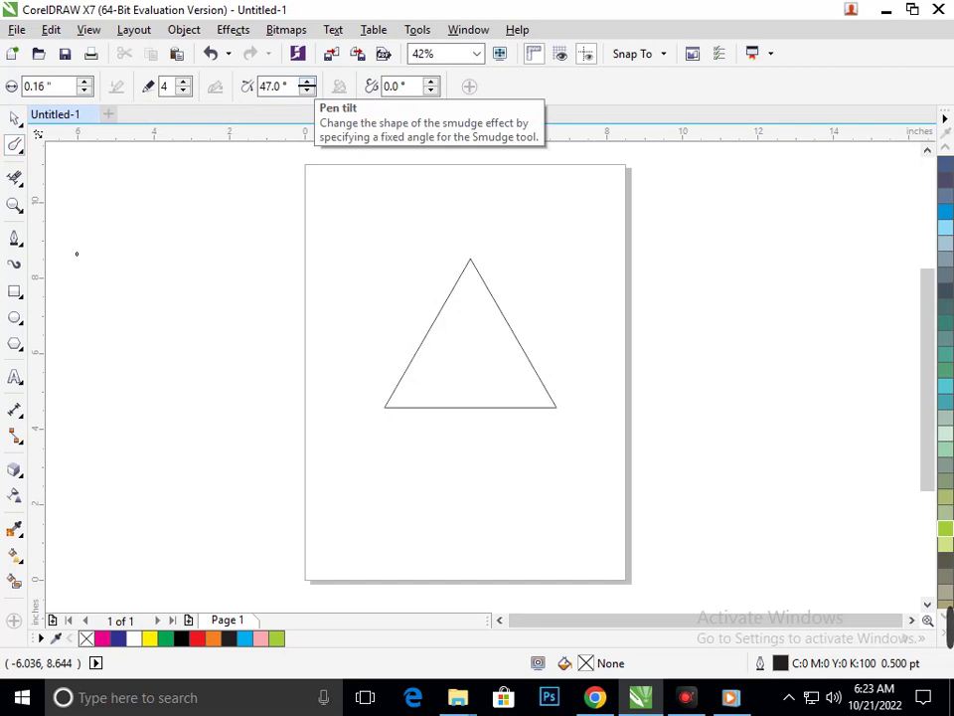
pyautogui.click(308, 82)
pyautogui.click(308, 82)
pyautogui.click(308, 82)
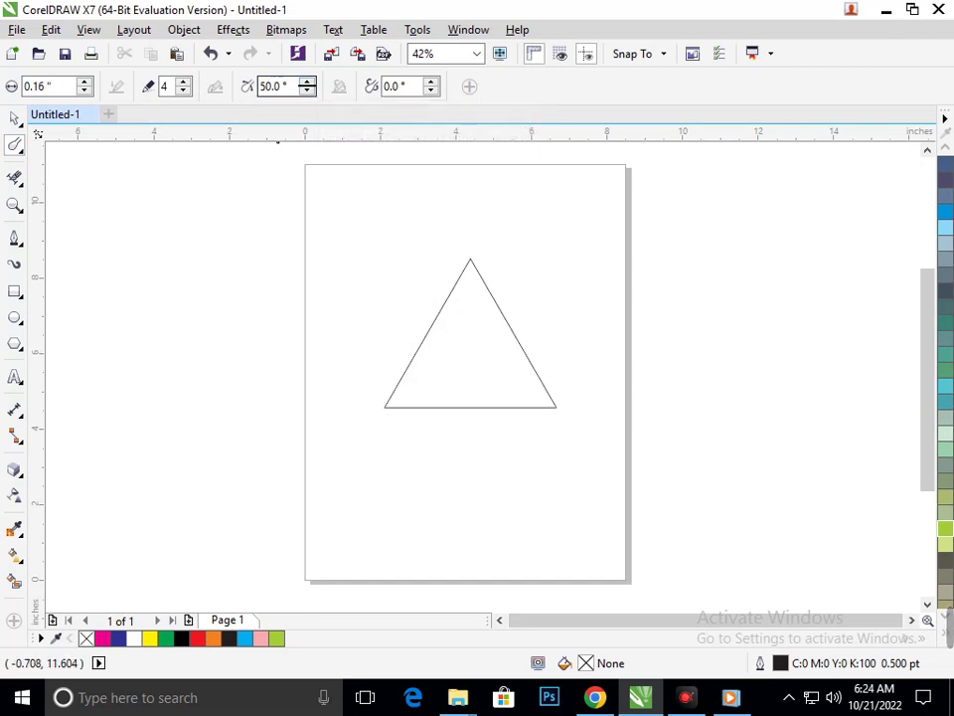
pyautogui.click(307, 87)
pyautogui.write('20')
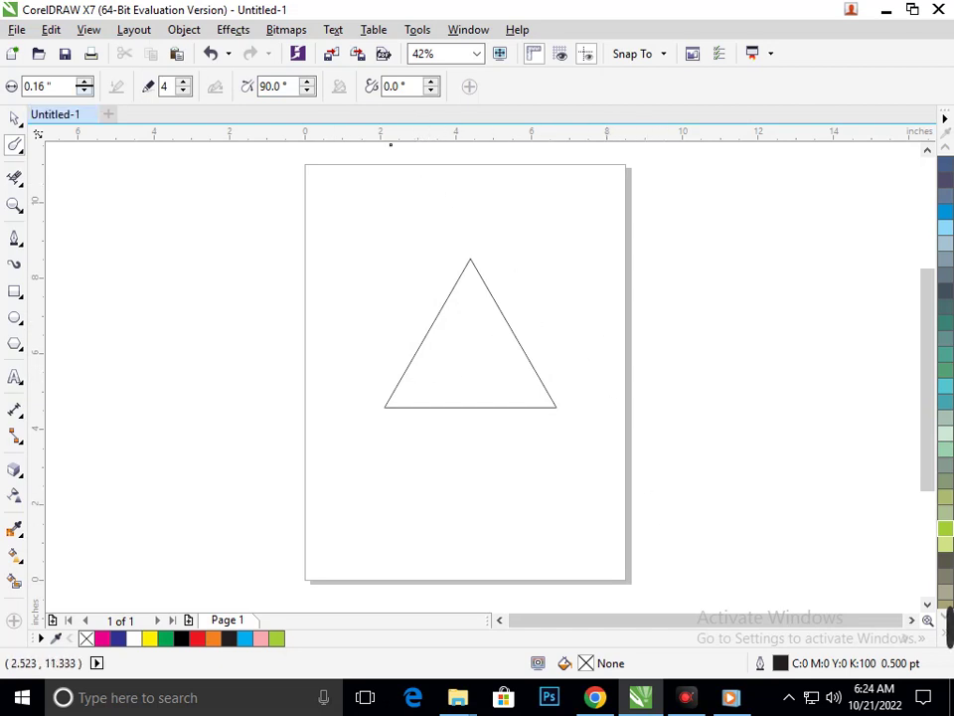
# Enlarge the Smudge tool's nib size to 1.5 inches.
pyautogui.doubleClick(39, 87)
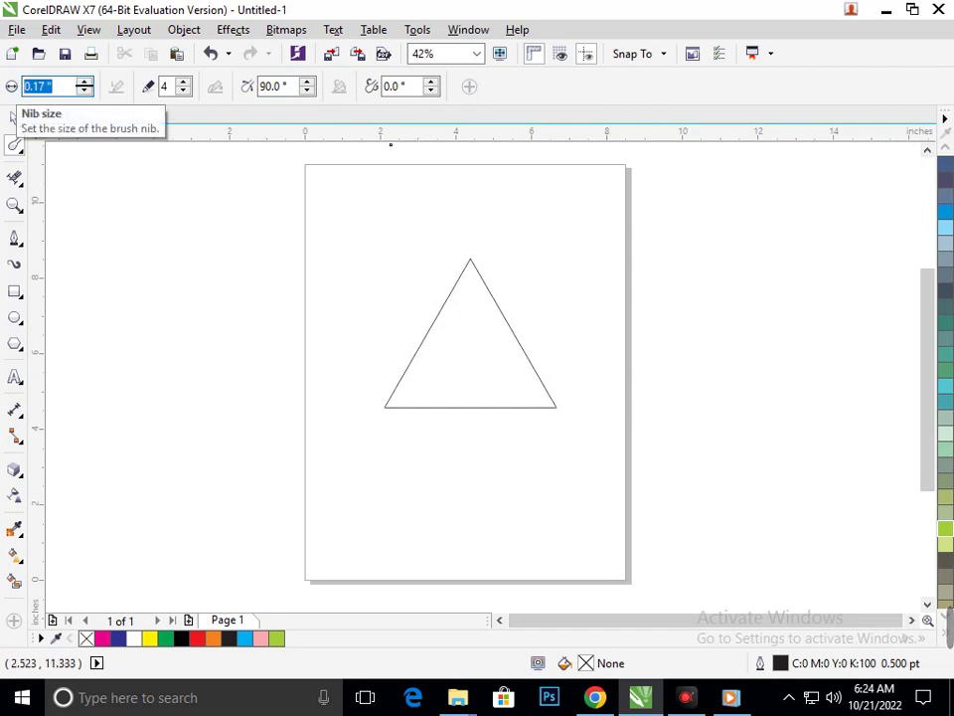
pyautogui.write('20')
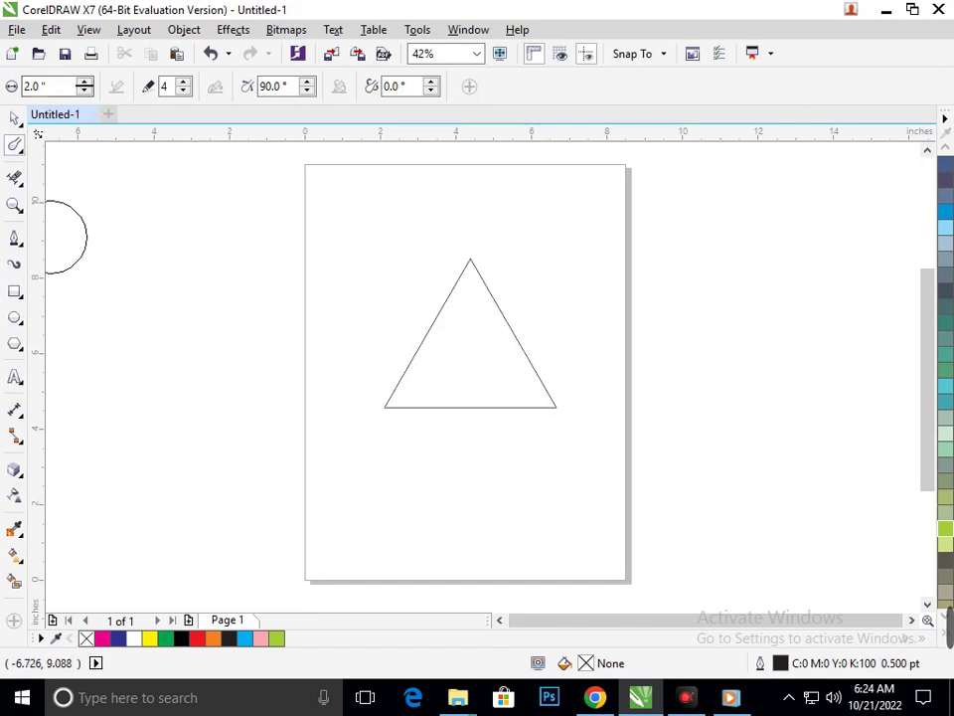
pyautogui.click(86, 87)
pyautogui.write('1.')
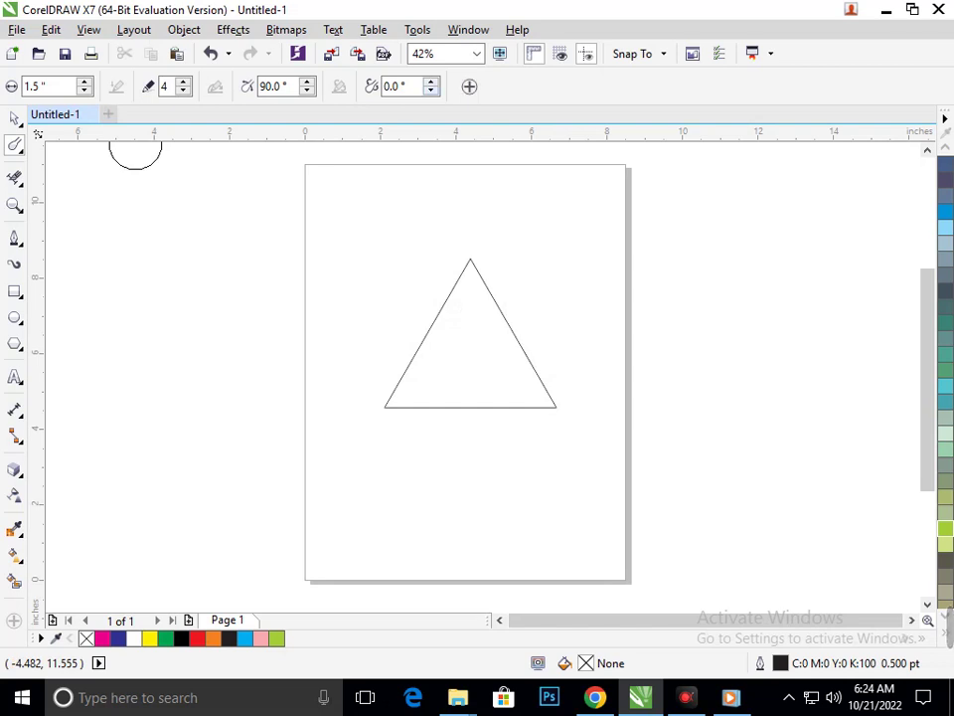
pyautogui.click(469, 86)
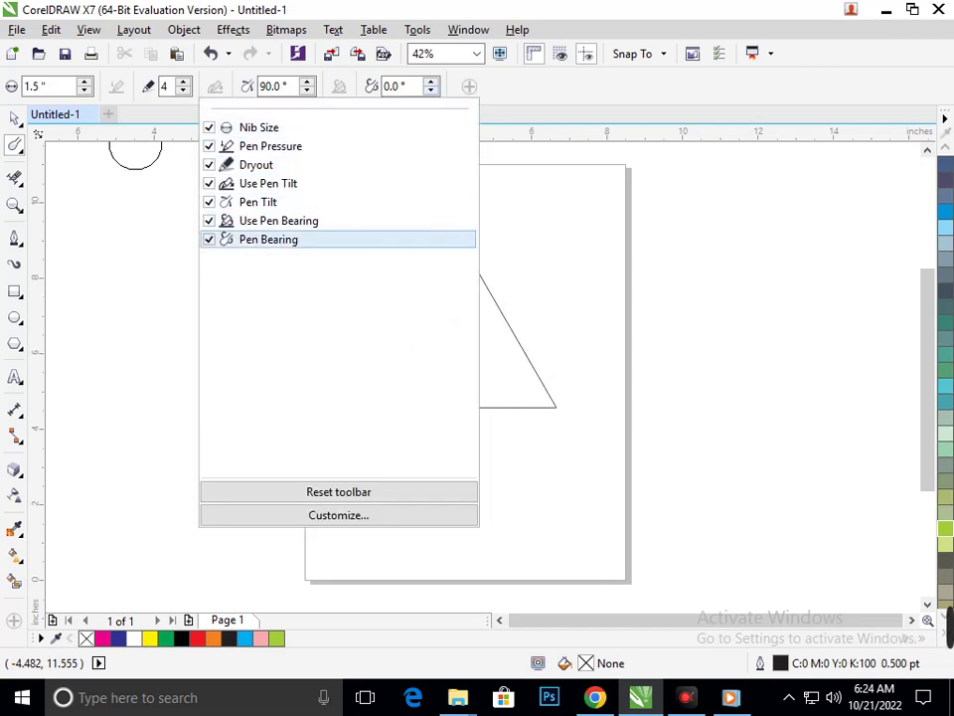
pyautogui.click(523, 250)
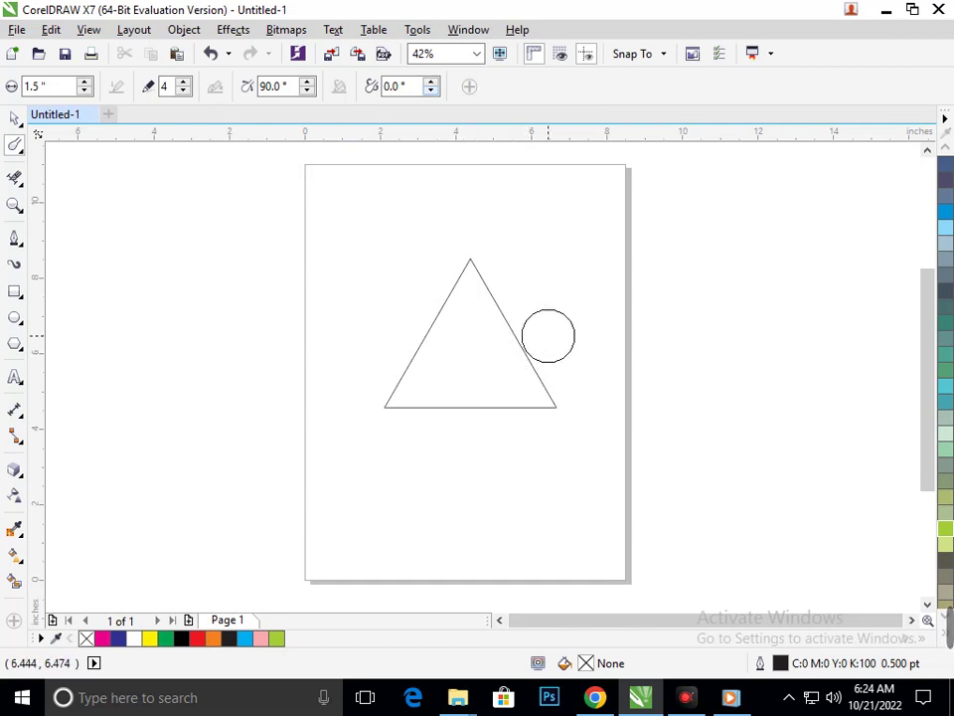
# Select the triangle and convert it to curves.
pyautogui.click(15, 117)
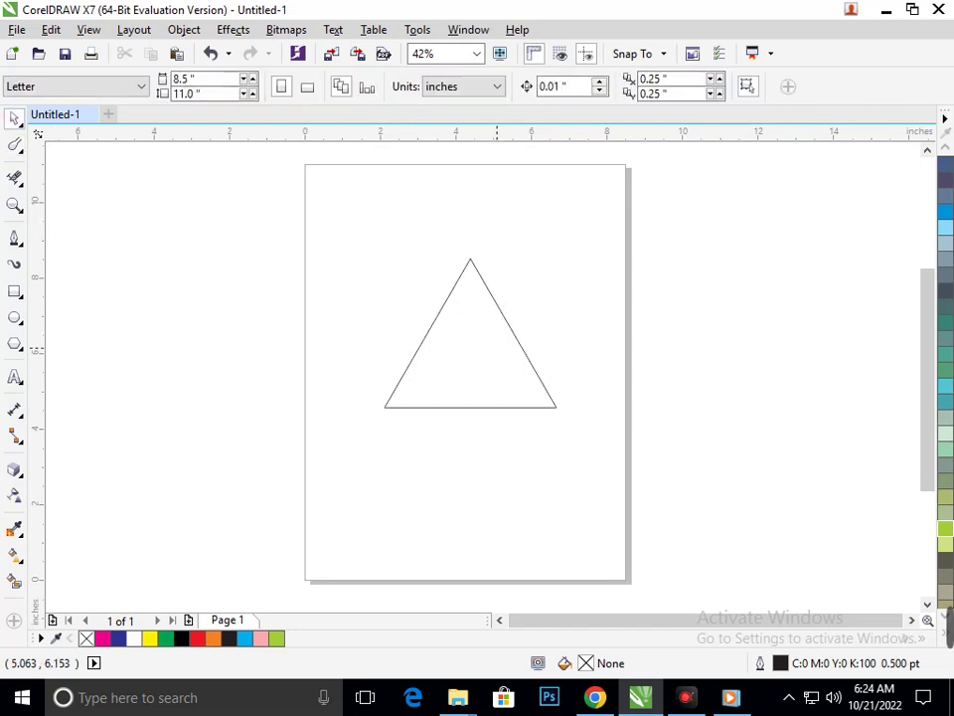
pyautogui.click(496, 346)
pyautogui.rightClick(497, 346)
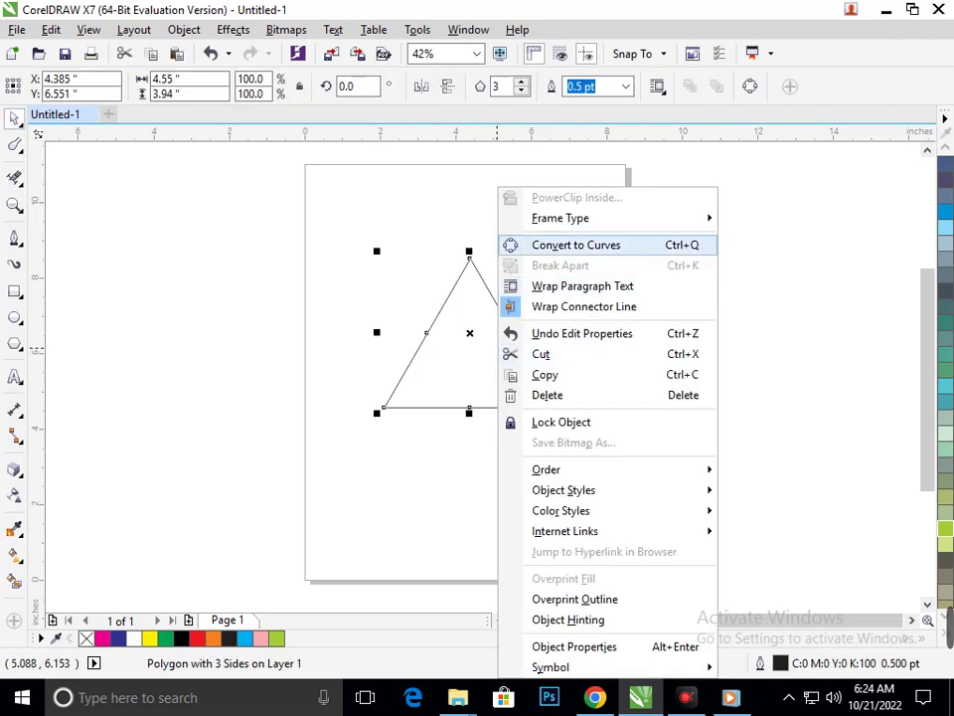
pyautogui.click(577, 245)
# Smudge a deep rounded notch into the triangle's right side with the 1.5 inch nib and deselect the shape.
pyautogui.click(15, 144)
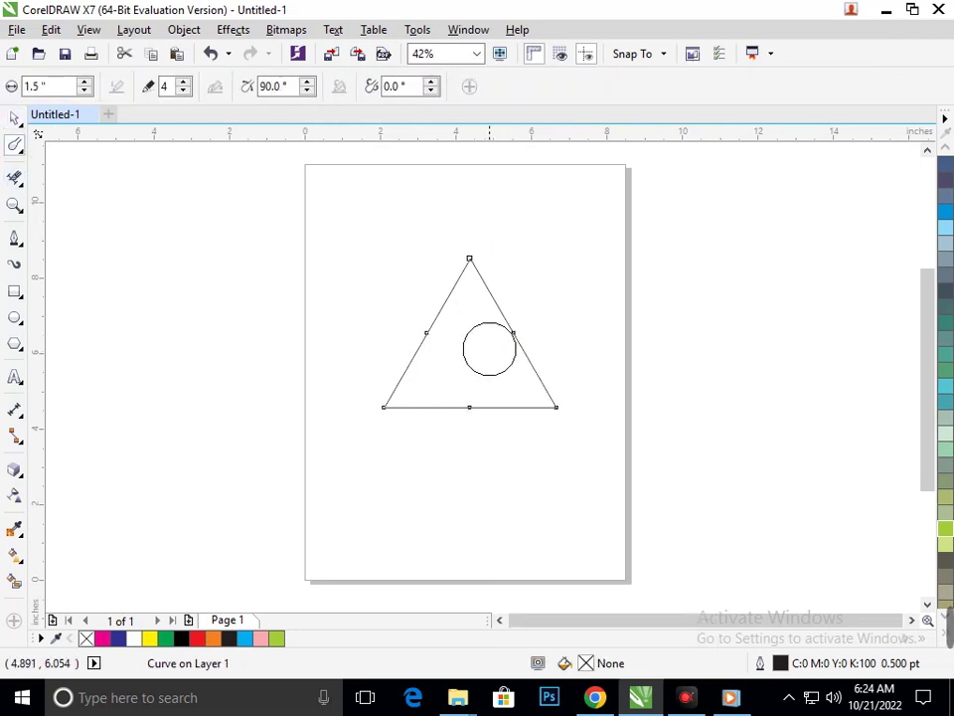
pyautogui.moveTo(537, 334)
pyautogui.mouseDown()
pyautogui.moveTo(501, 340)
pyautogui.moveTo(507, 326)
pyautogui.moveTo(511, 347)
pyautogui.moveTo(574, 367)
pyautogui.moveTo(576, 350)
pyautogui.moveTo(476, 350)
pyautogui.mouseUp()
pyautogui.hotkey('ctrl', 'z')
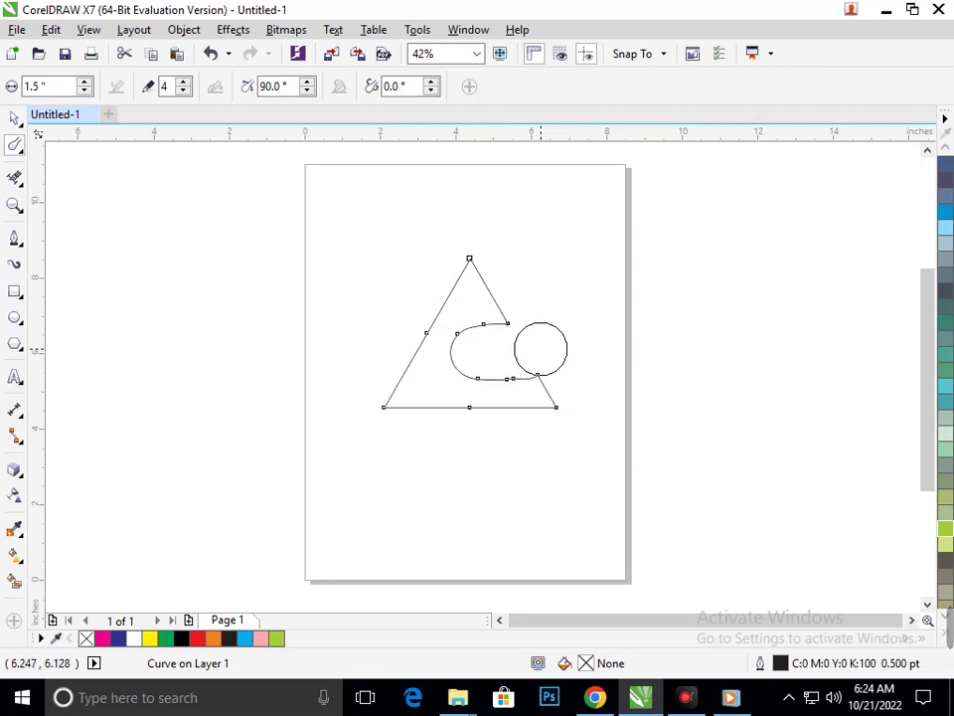
pyautogui.click(538, 354)
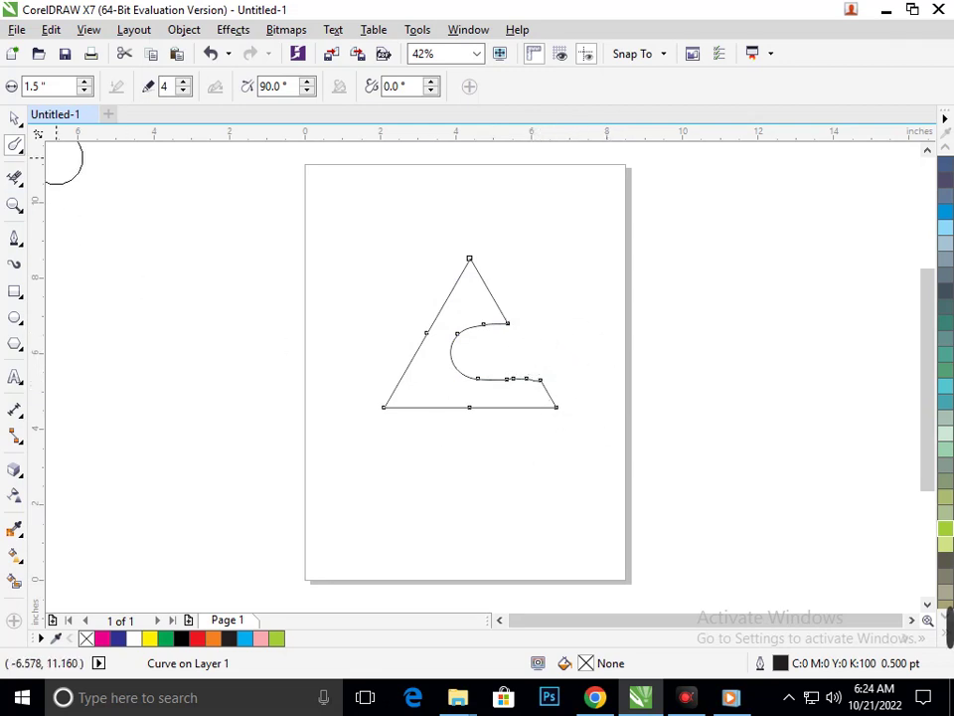
pyautogui.click(14, 118)
pyautogui.click(217, 408)
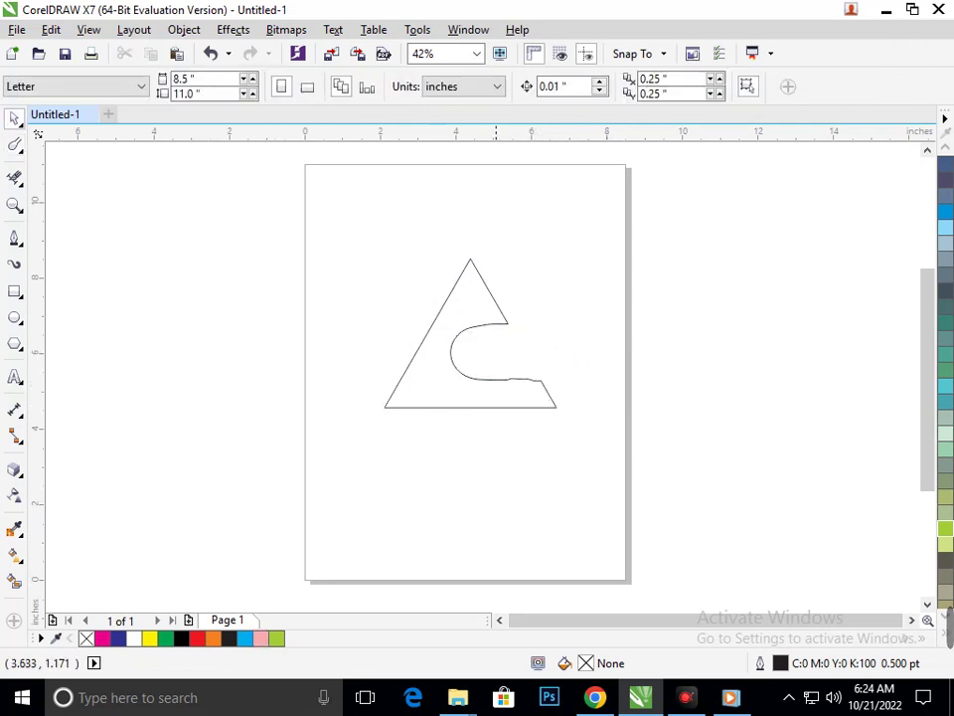
# Flatten the bump in the notch's lower edge with the Shape tool by lowering its node and adjusting the adjoining handles.
pyautogui.scroll(5, 497, 383)
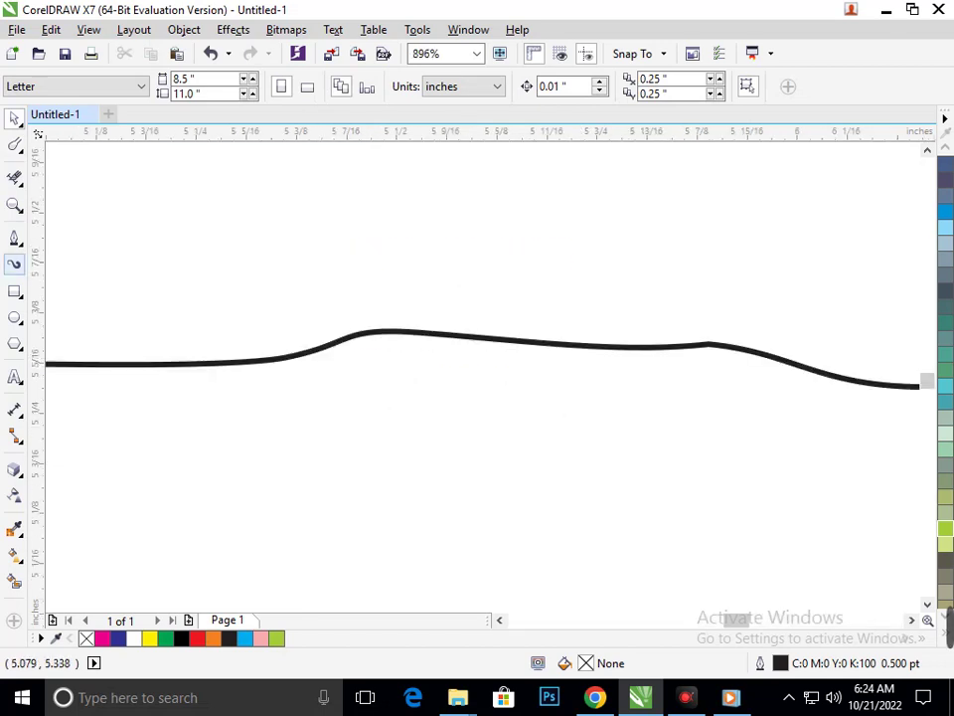
pyautogui.scroll(-2, 497, 383)
pyautogui.scroll(2, 497, 276)
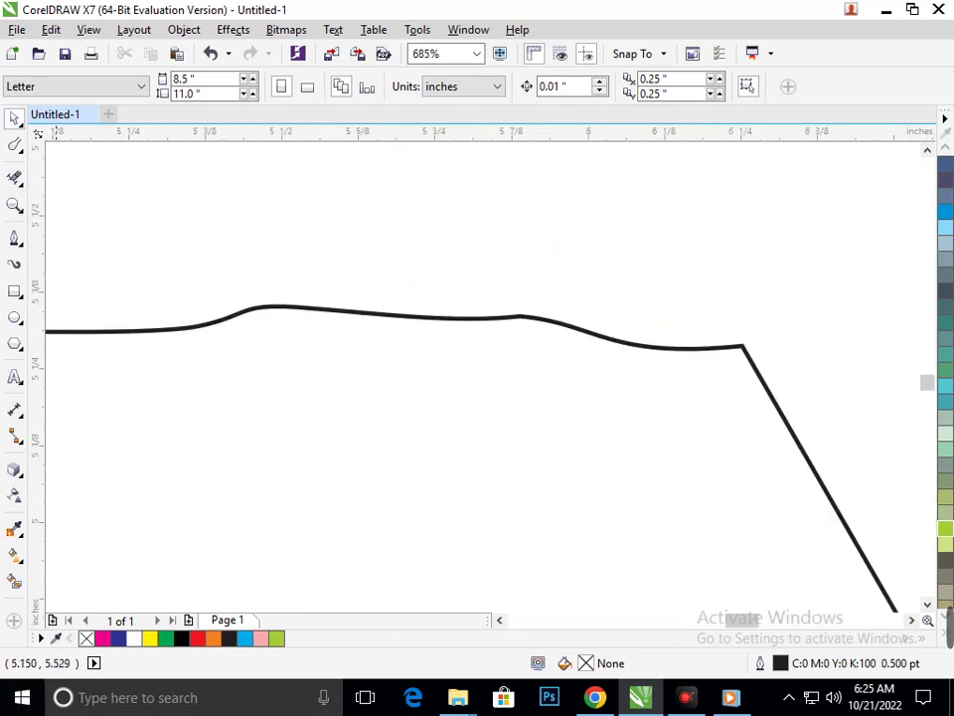
pyautogui.press('F5')
pyautogui.click(19, 150)
pyautogui.click(75, 145)
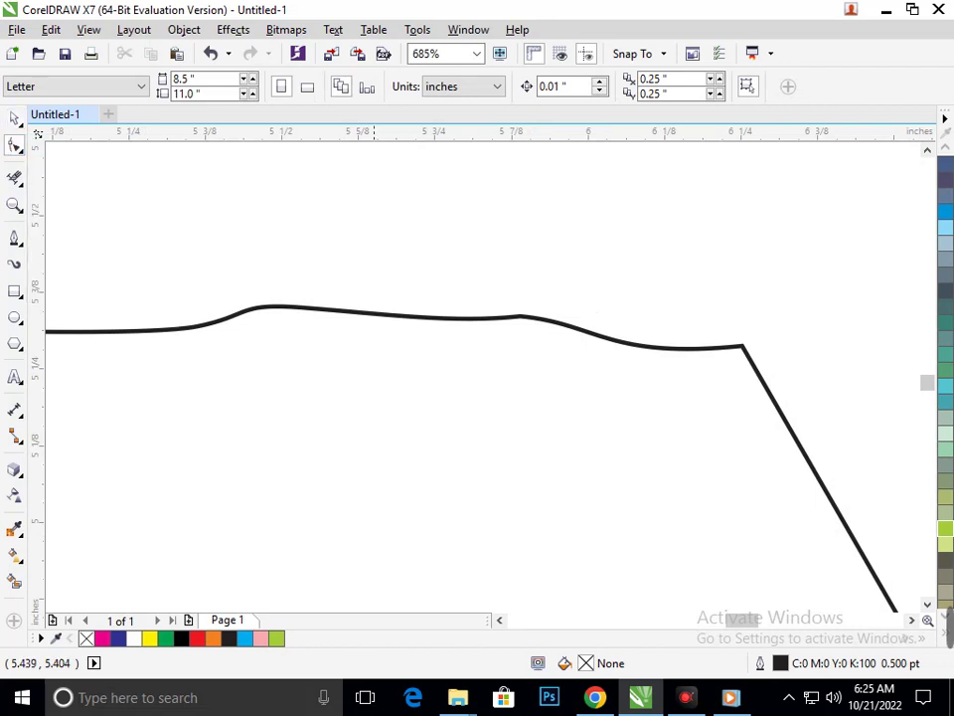
pyautogui.click(301, 306)
pyautogui.click(304, 307)
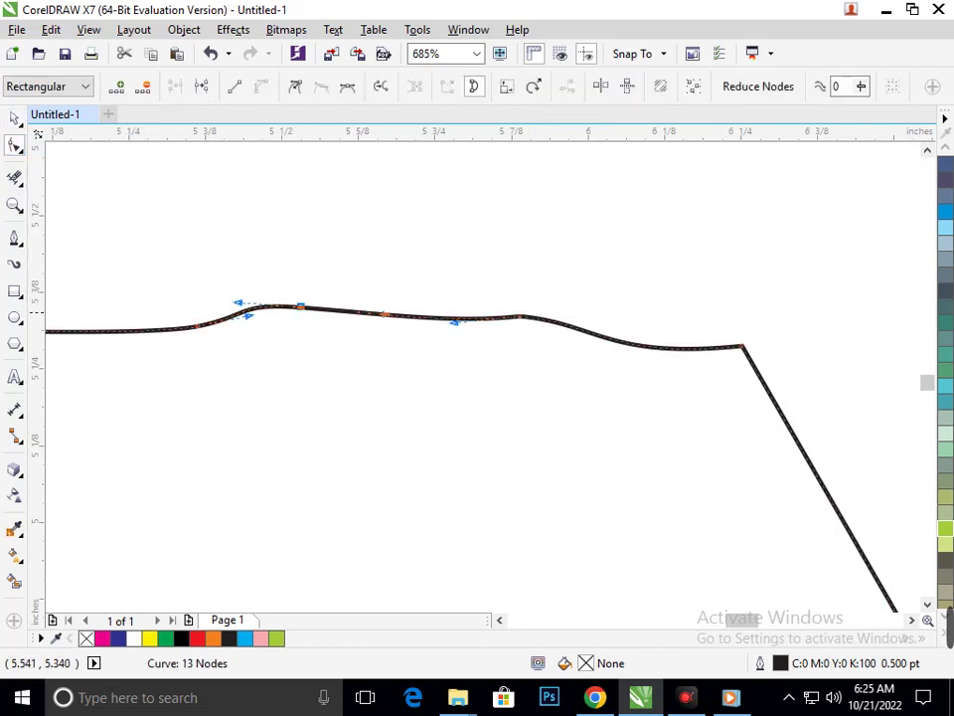
pyautogui.moveTo(301, 307); pyautogui.dragTo(305, 326)
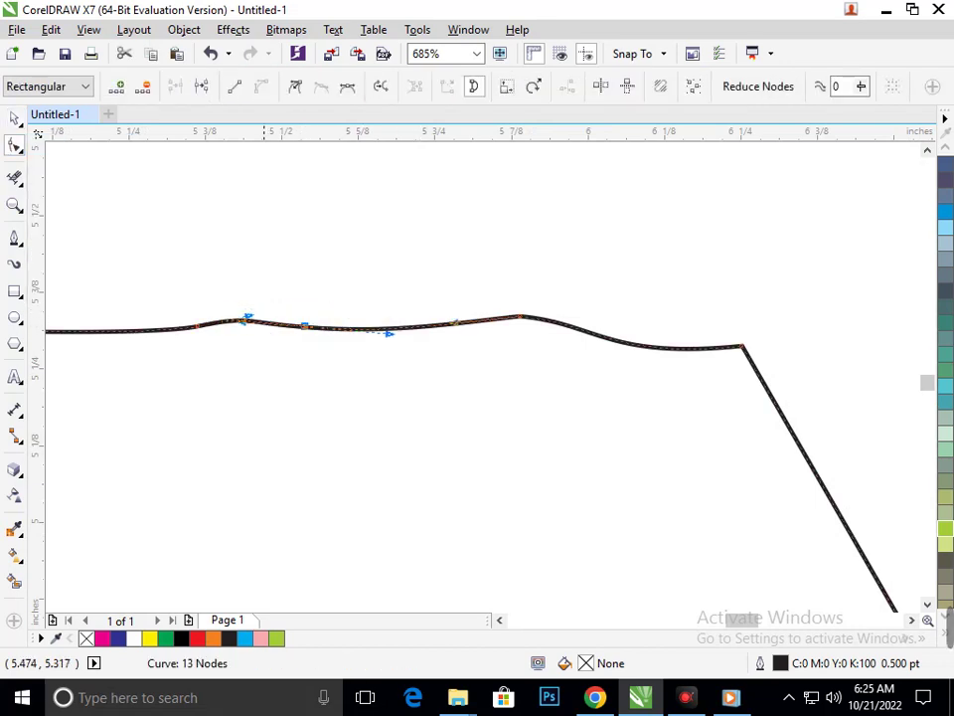
pyautogui.moveTo(239, 321); pyautogui.dragTo(278, 329)
pyautogui.click(197, 326)
pyautogui.click(326, 372)
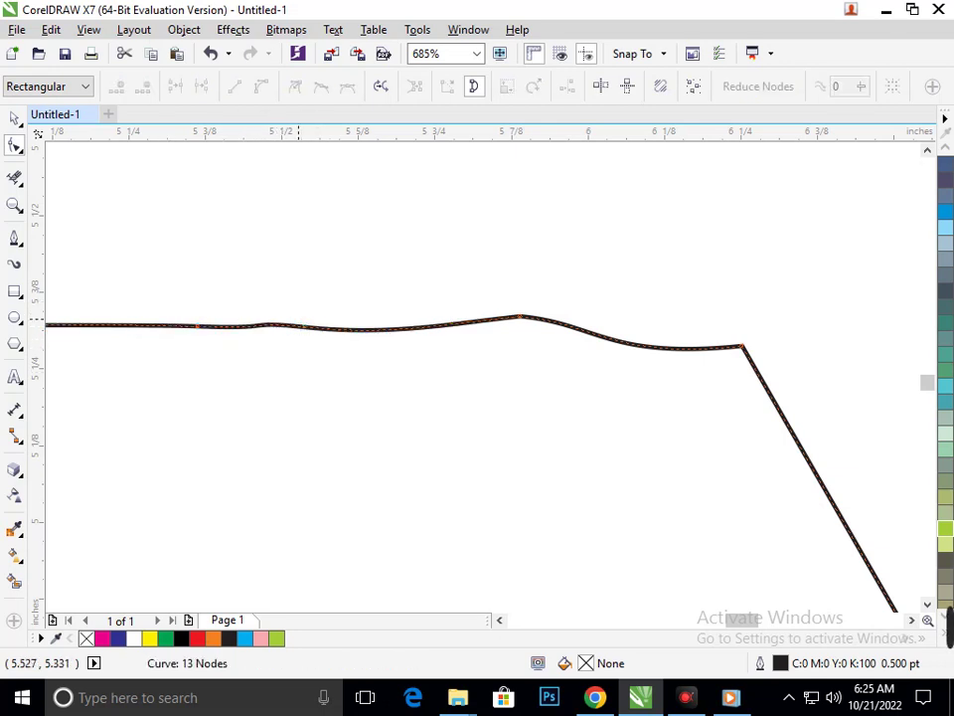
# Lower the node near the outer end of the notch's lower edge and straighten the segment running to the corner.
pyautogui.click(519, 317)
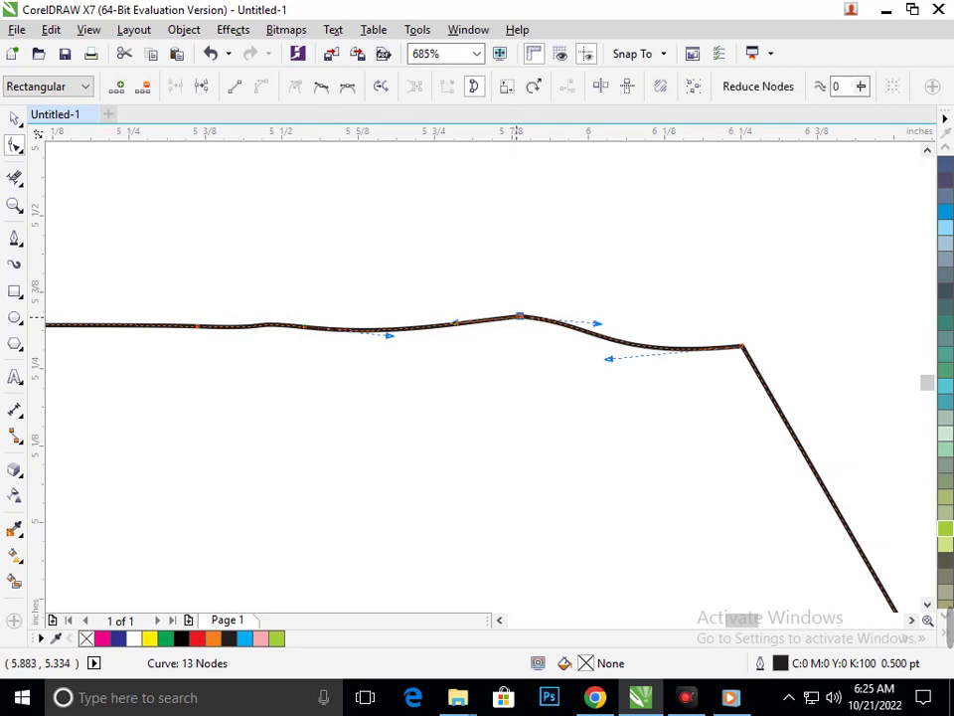
pyautogui.moveTo(519, 317); pyautogui.dragTo(516, 330)
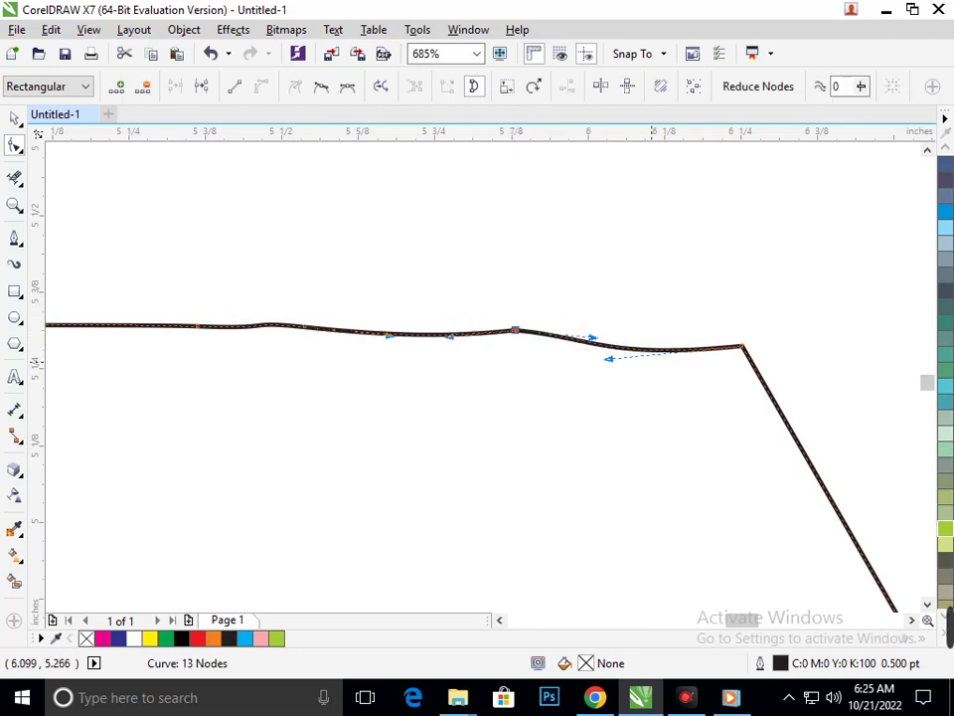
pyautogui.click(742, 346)
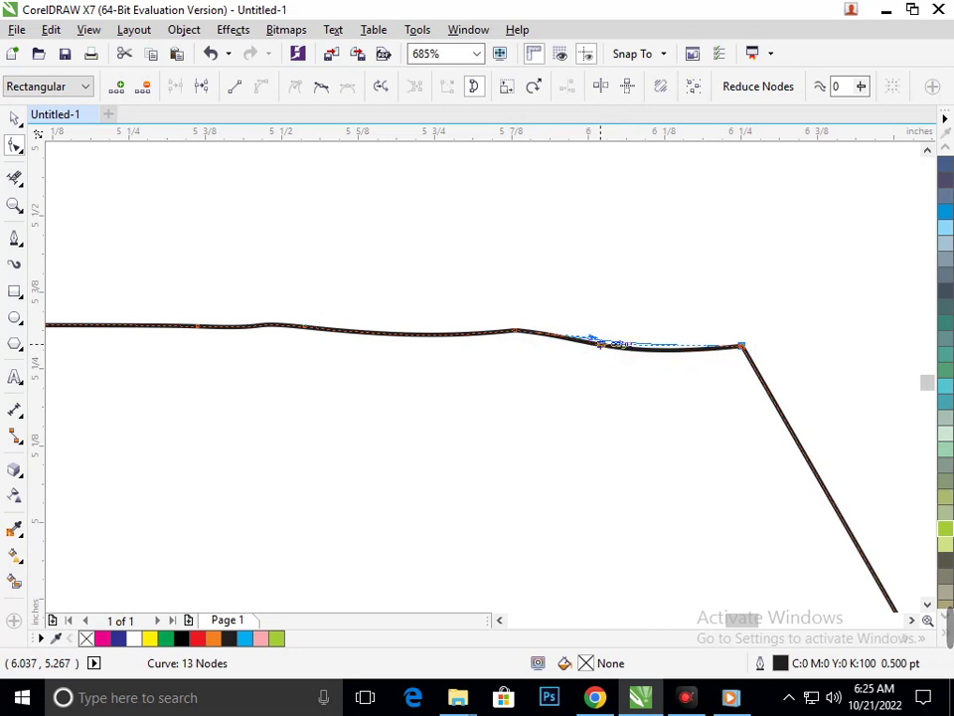
pyautogui.moveTo(607, 357); pyautogui.dragTo(597, 342)
# Raise the curve handles between the two middle nodes of the notch's lower edge to level that segment.
pyautogui.click(515, 329)
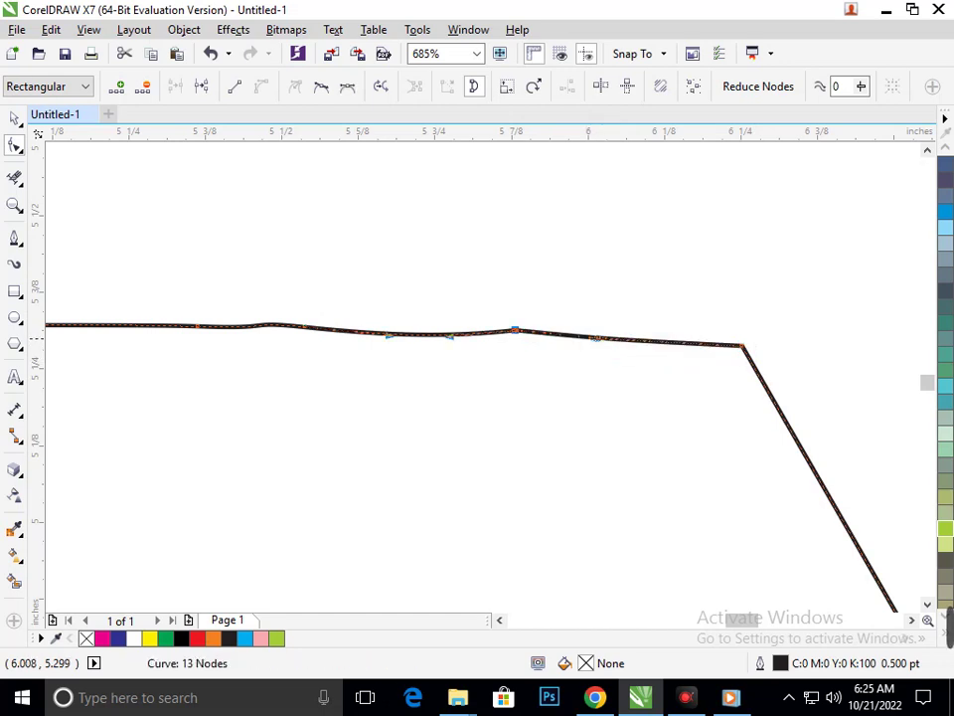
pyautogui.moveTo(448, 335); pyautogui.dragTo(450, 325)
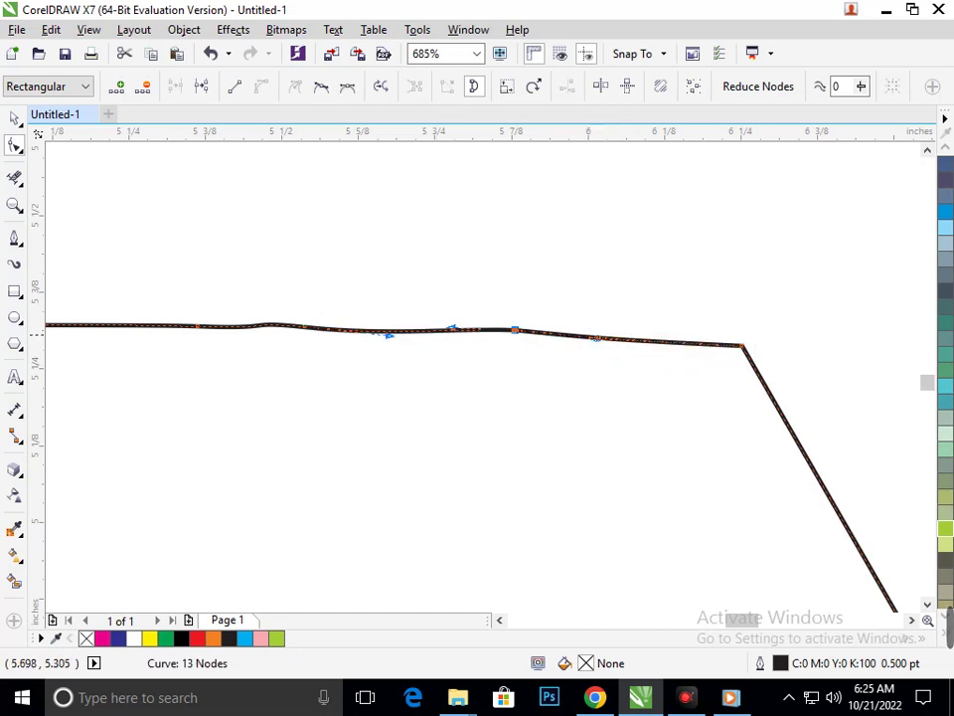
pyautogui.moveTo(385, 335); pyautogui.dragTo(389, 324)
pyautogui.click(425, 360)
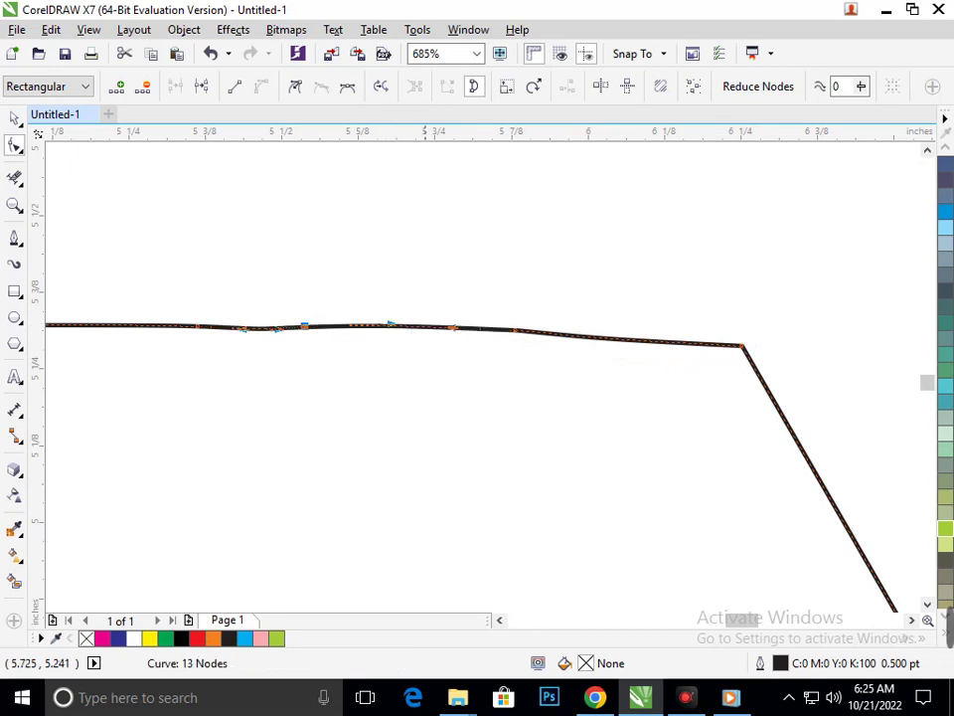
pyautogui.moveTo(295, 285); pyautogui.dragTo(463, 376)
# Smooth the notch's upper edge by adjusting the curve handle and moving its middle node slightly up and inward.
pyautogui.scroll(-5, 463, 368)
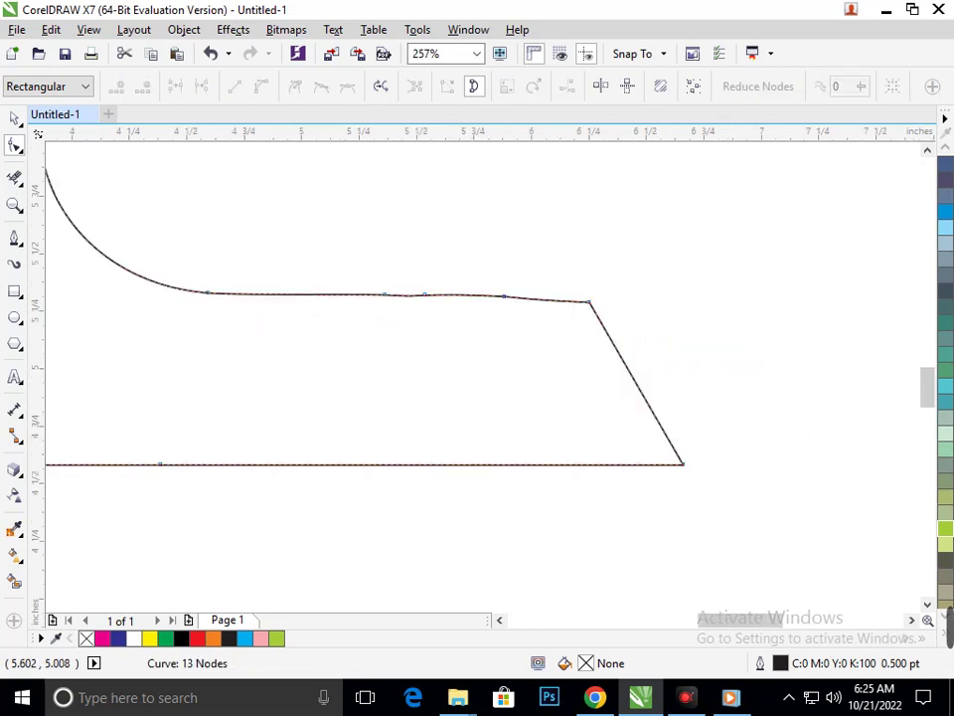
pyautogui.scroll(6, 505, 376)
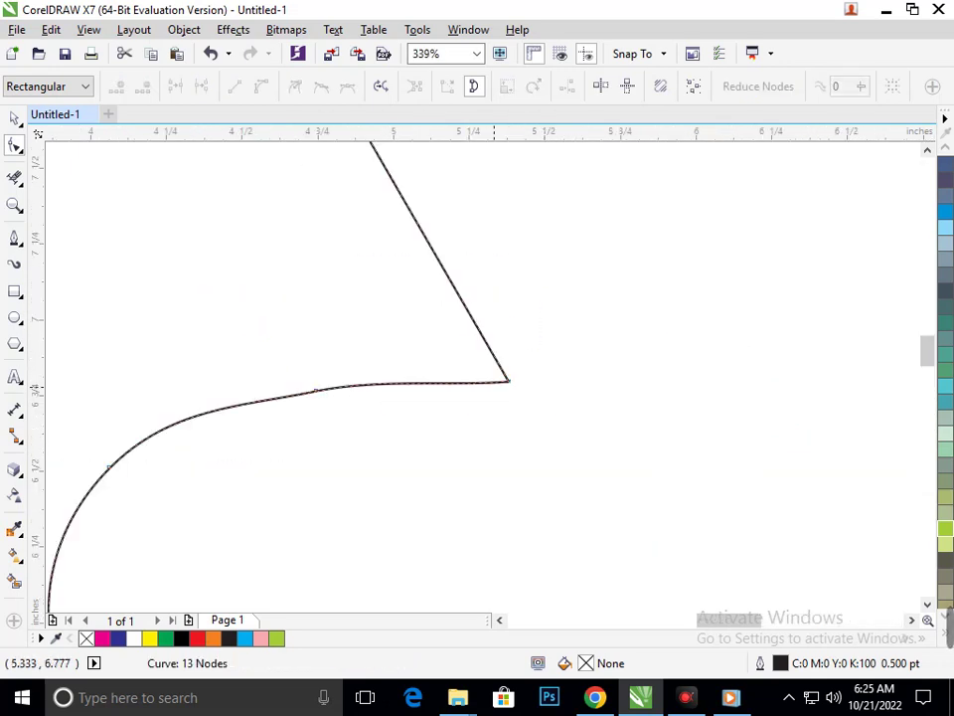
pyautogui.click(317, 391)
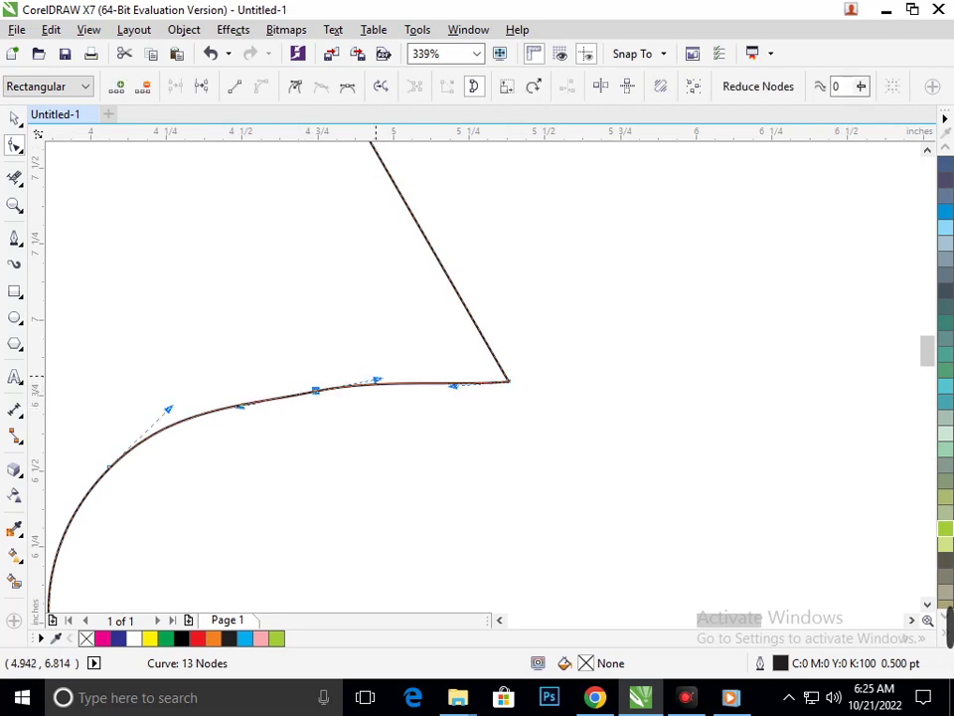
pyautogui.moveTo(376, 378); pyautogui.dragTo(393, 378)
pyautogui.moveTo(316, 390); pyautogui.dragTo(304, 378)
pyautogui.scroll(-6, 402, 406)
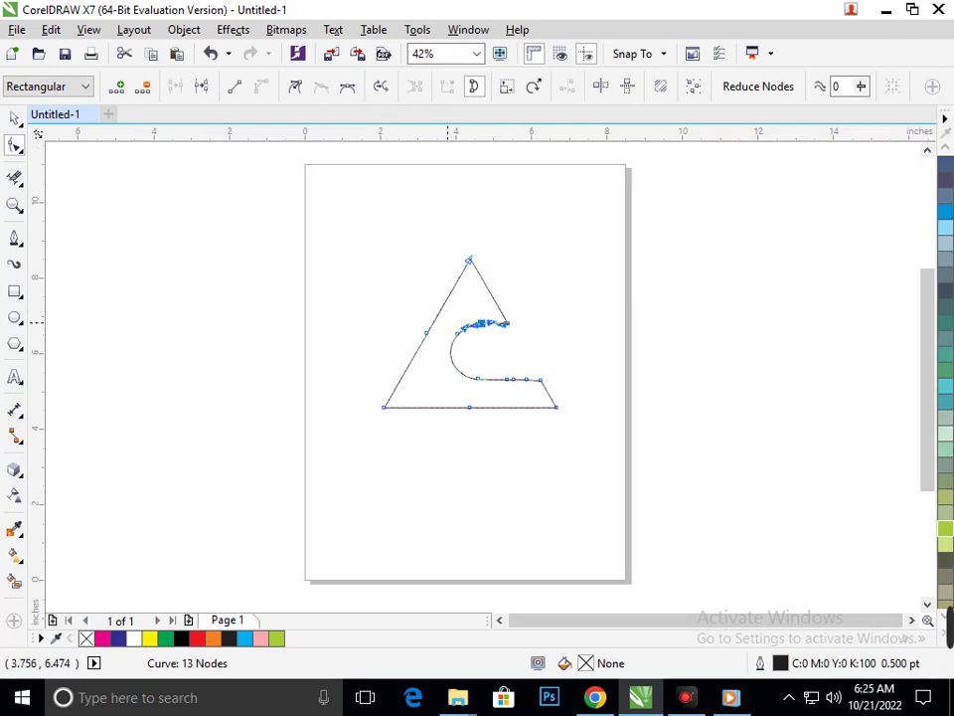
# Draw a rectangle about 5.55 by 0.94 inches beside the page and round all its corners with a 2 inch radius.
pyautogui.scroll(-1, 325, 320)
pyautogui.click(14, 118)
pyautogui.click(228, 400)
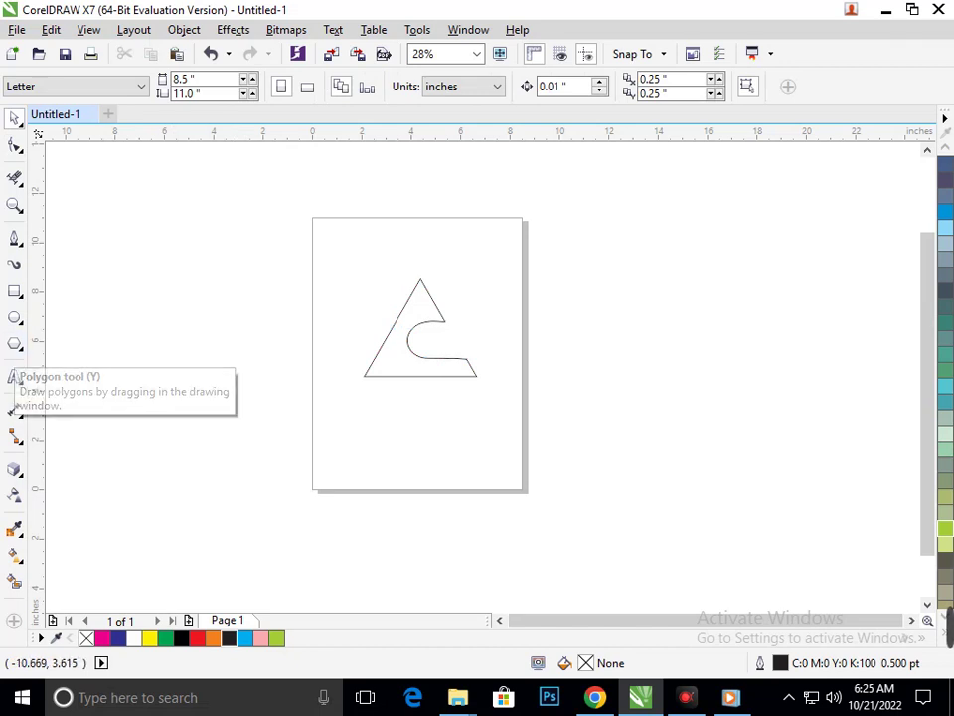
pyautogui.click(15, 238)
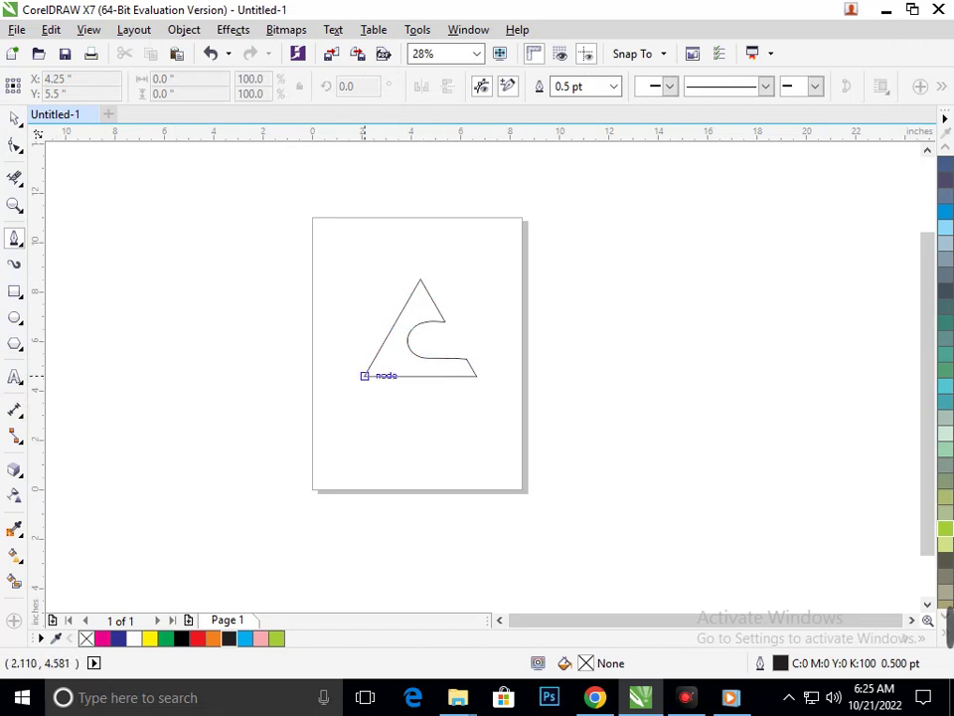
pyautogui.press('F7')
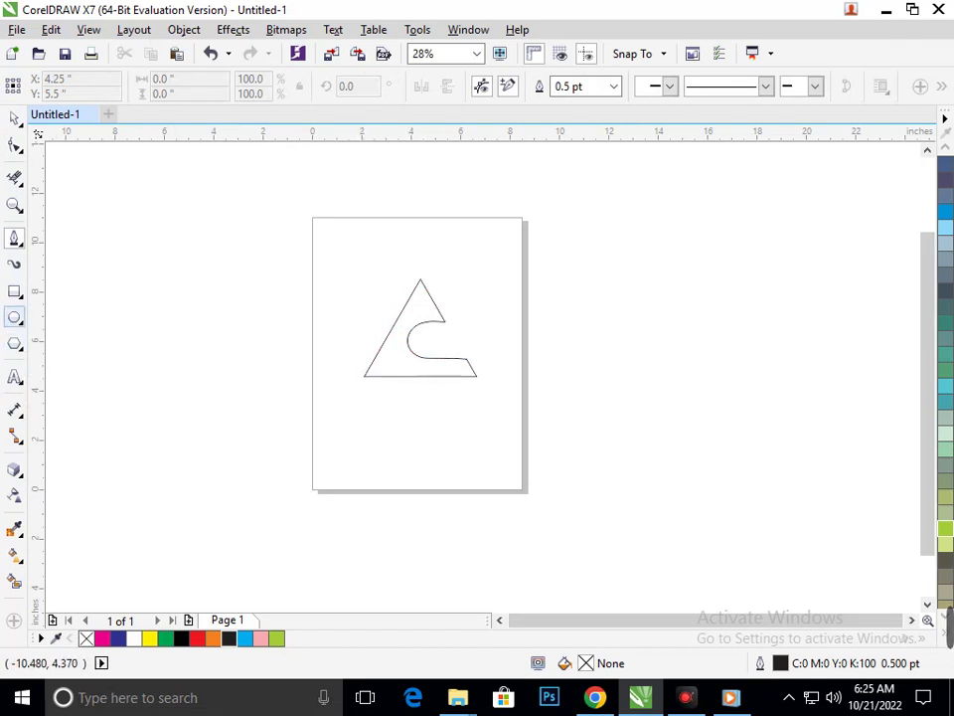
pyautogui.press('F6')
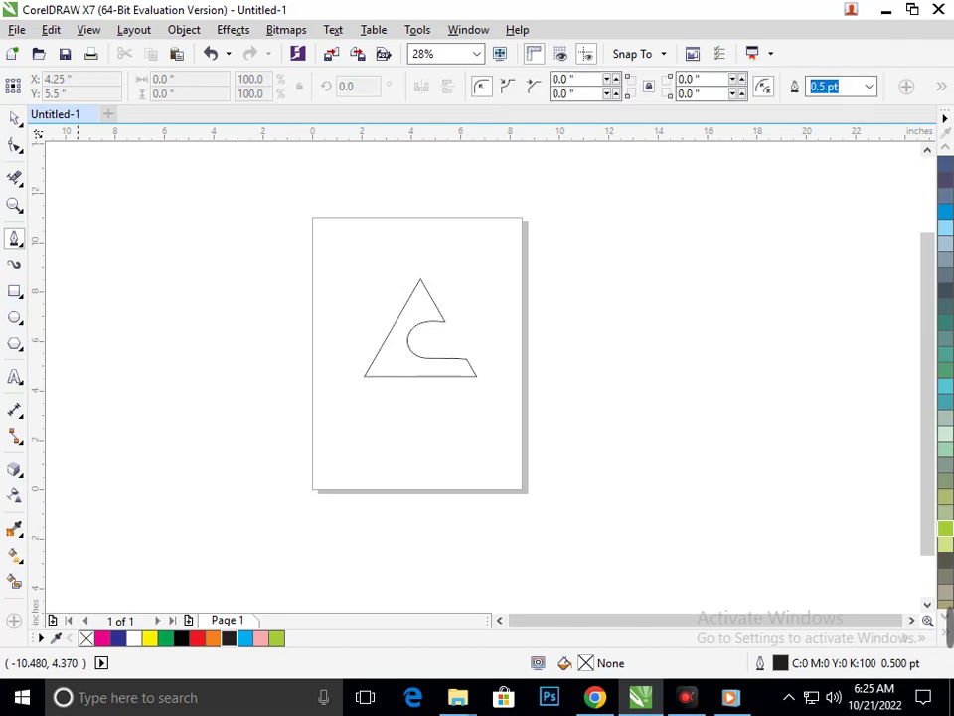
pyautogui.moveTo(142, 431); pyautogui.dragTo(280, 453)
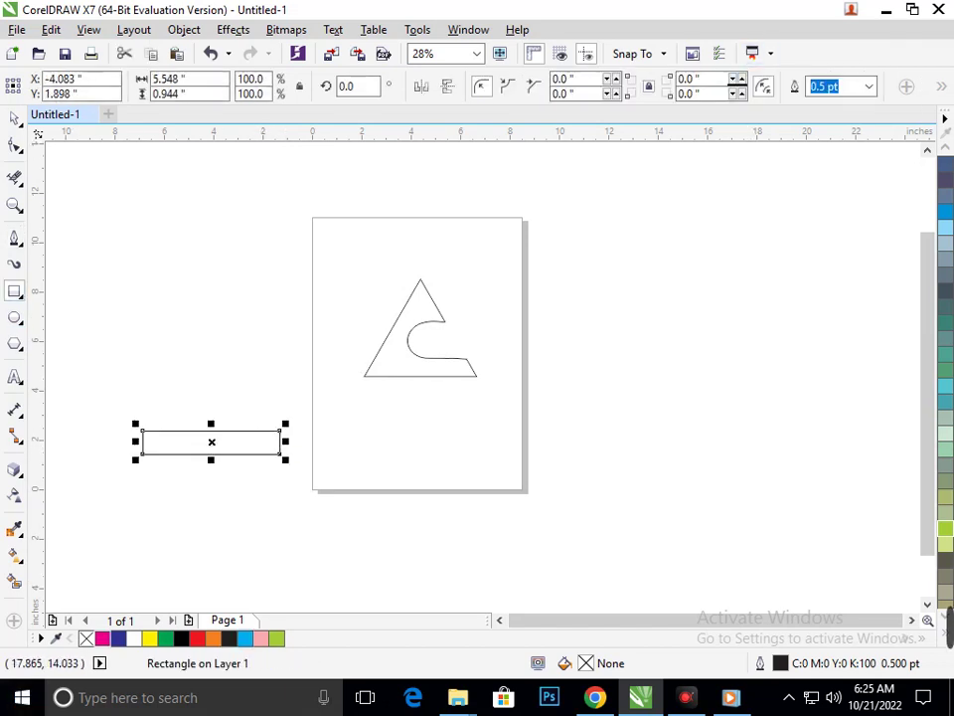
pyautogui.write('2')
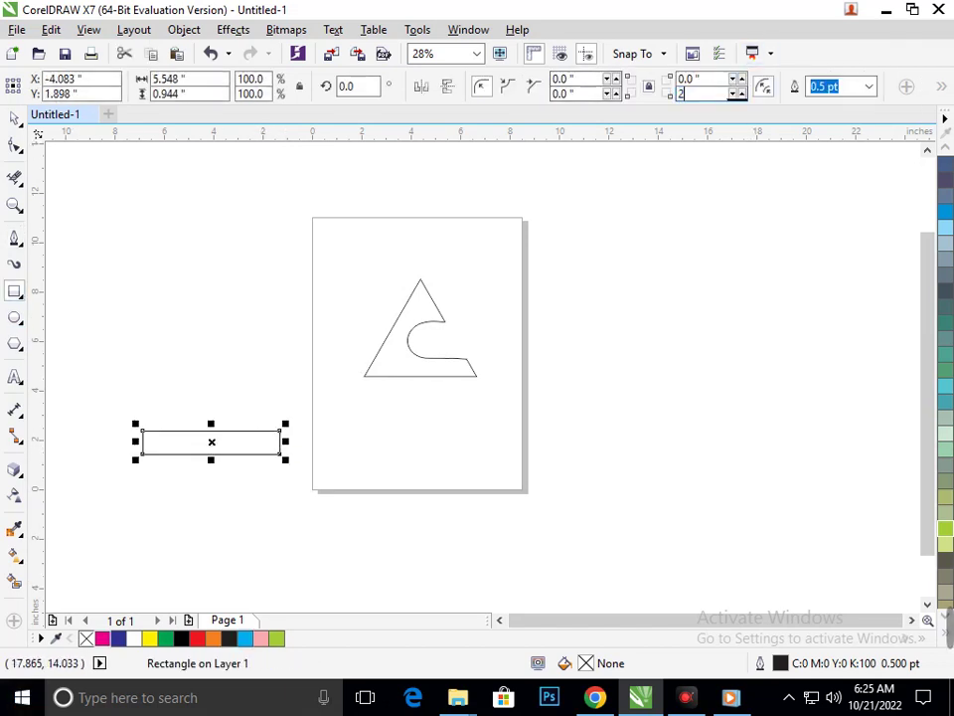
pyautogui.press('Return')
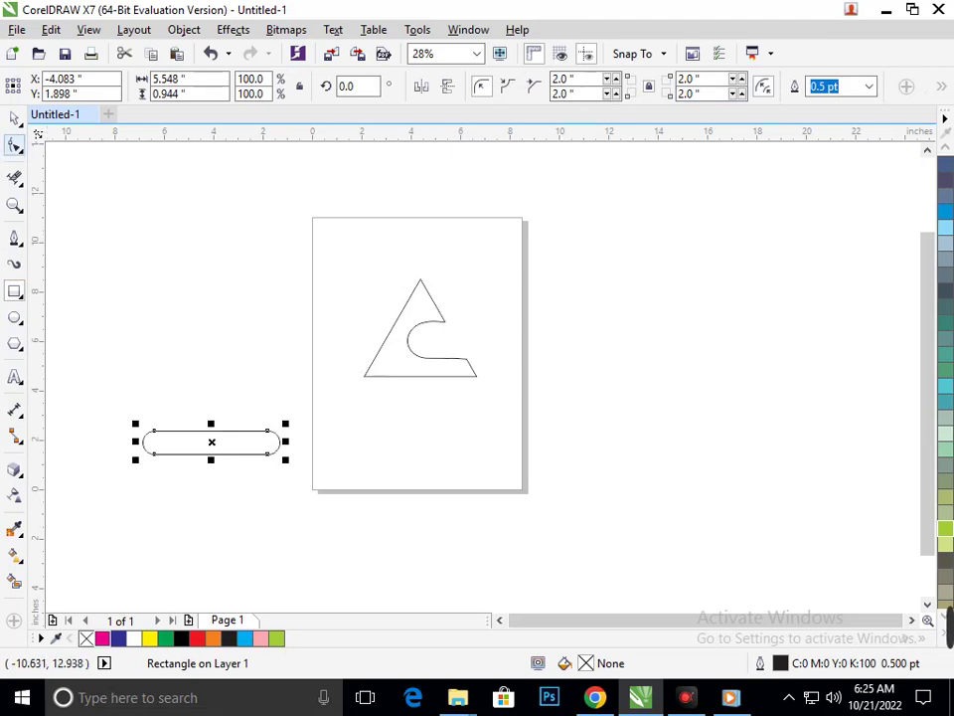
# Move the rounded bar onto the page beneath the triangle and reduce its height to about 0.47 inches.
pyautogui.click(15, 118)
pyautogui.moveTo(193, 441); pyautogui.dragTo(394, 398)
pyautogui.click(395, 465)
pyautogui.moveTo(617, 504); pyautogui.dragTo(691, 538)
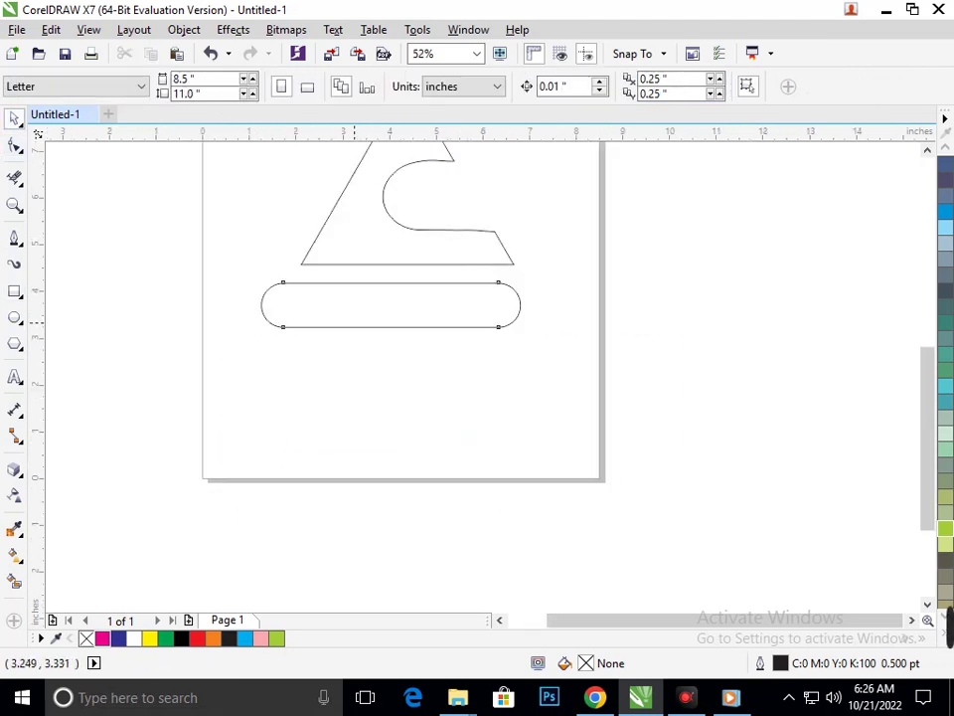
pyautogui.click(358, 326)
pyautogui.moveTo(392, 332); pyautogui.dragTo(391, 307)
pyautogui.click(407, 310)
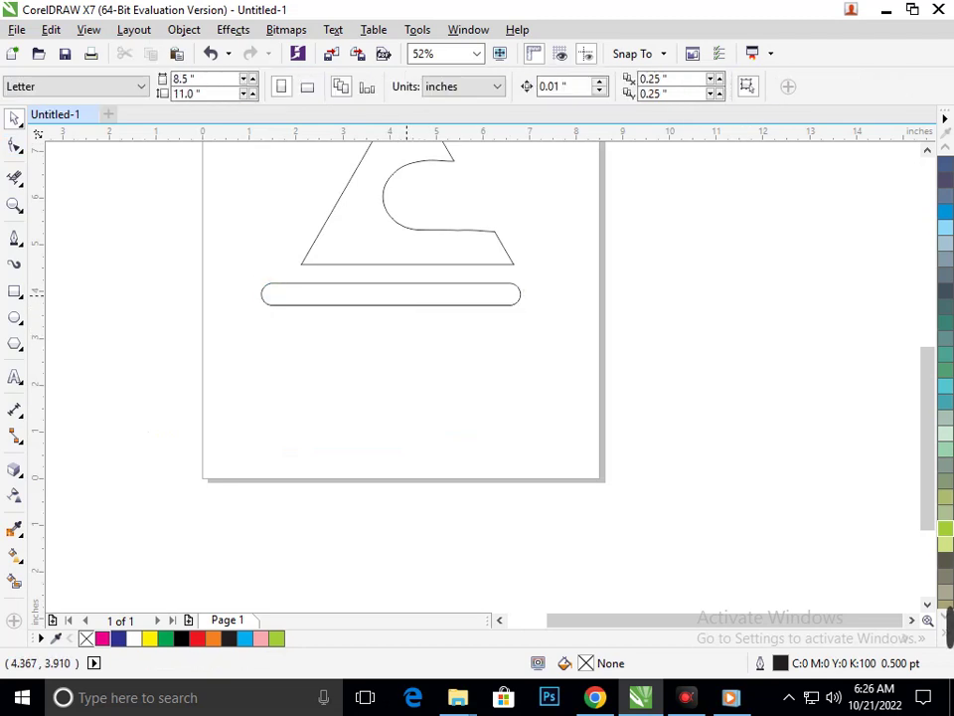
# Raise the bar closer to the triangle's base and add a half-height copy along its upper edge.
pyautogui.click(407, 296)
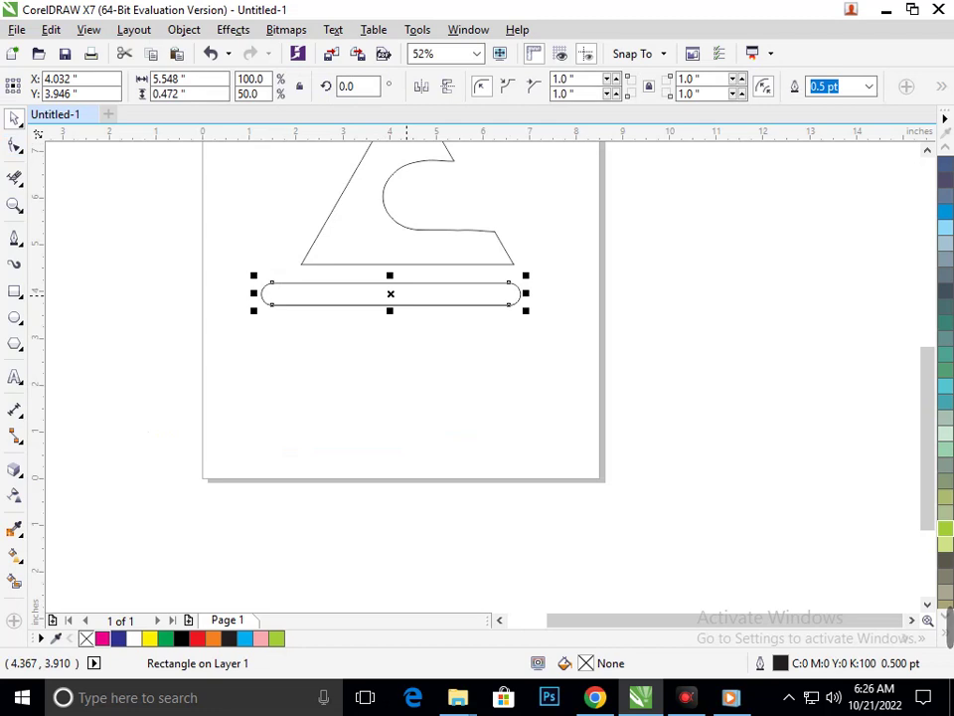
pyautogui.moveTo(407, 295); pyautogui.dragTo(389, 284)
pyautogui.press('Up')
pyautogui.press('Up')
pyautogui.click(134, 350)
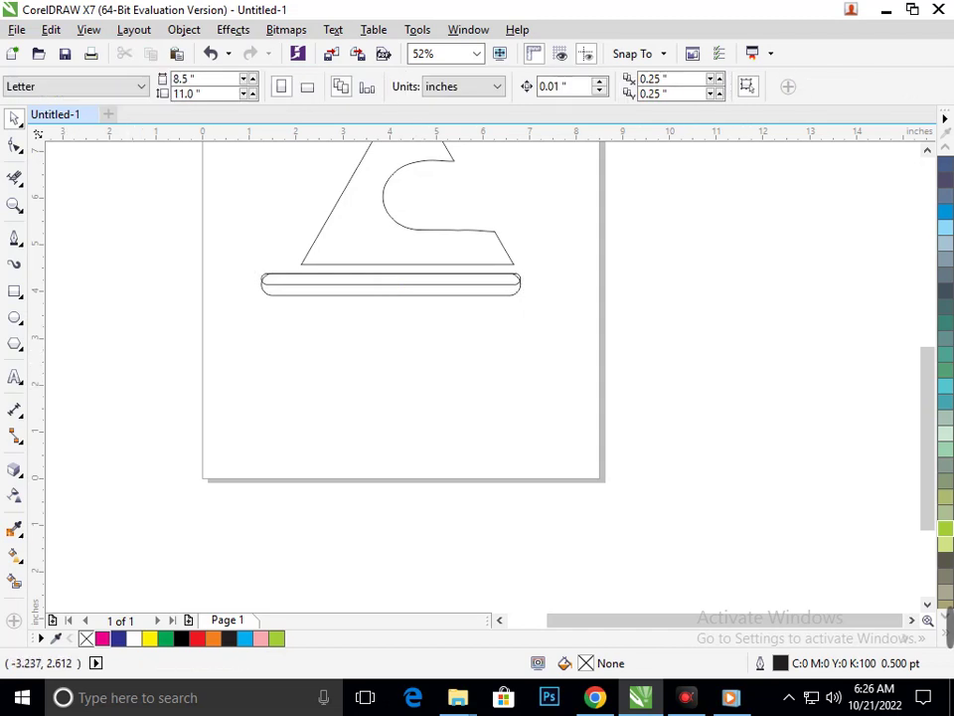
# Smart Fill the bar's lower area with dark blue and its upper area with green (C60 M0 Y60 K20), without outlines.
pyautogui.click(15, 580)
pyautogui.click(425, 286)
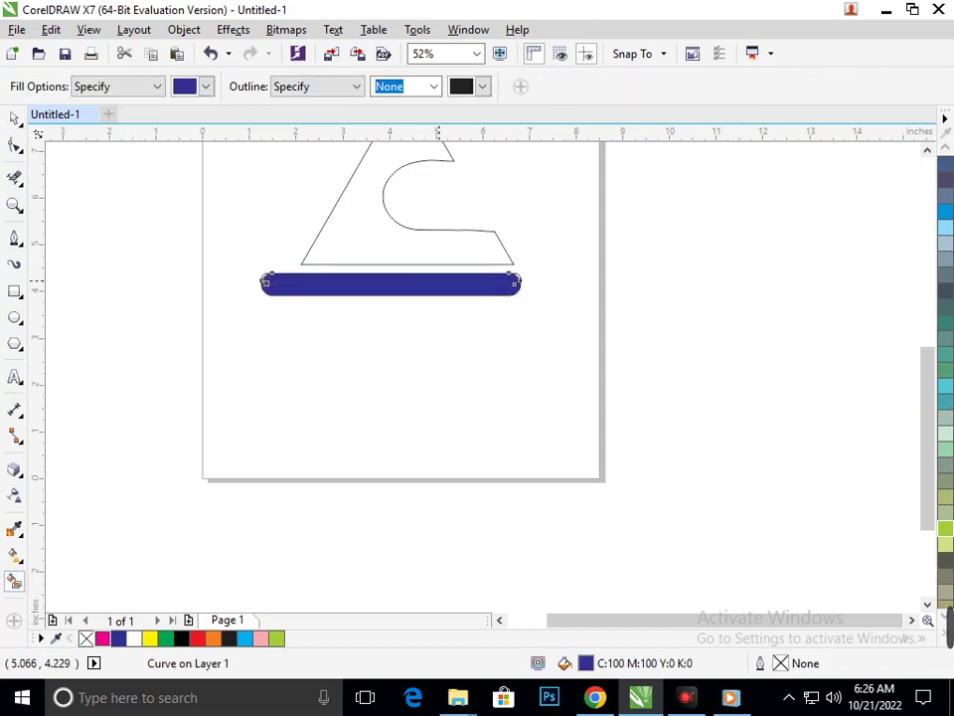
pyautogui.click(945, 370)
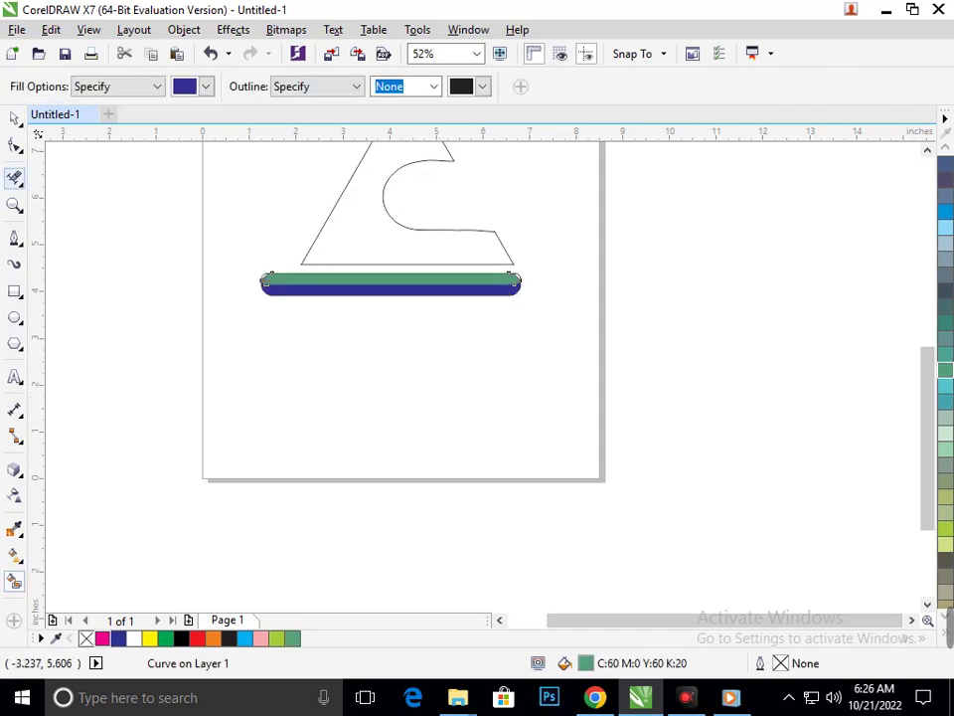
pyautogui.click(15, 119)
pyautogui.click(476, 492)
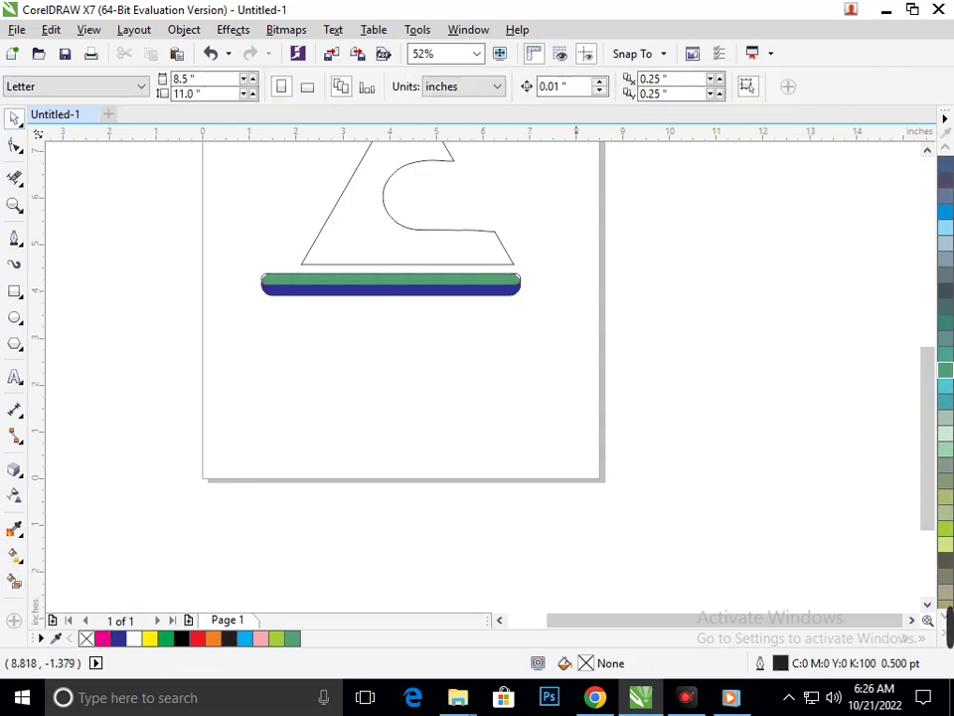
# Trim the leftover outline segments at the ends of the two-colour bar with Virtual Segment Delete.
pyautogui.scroll(6, 525, 278)
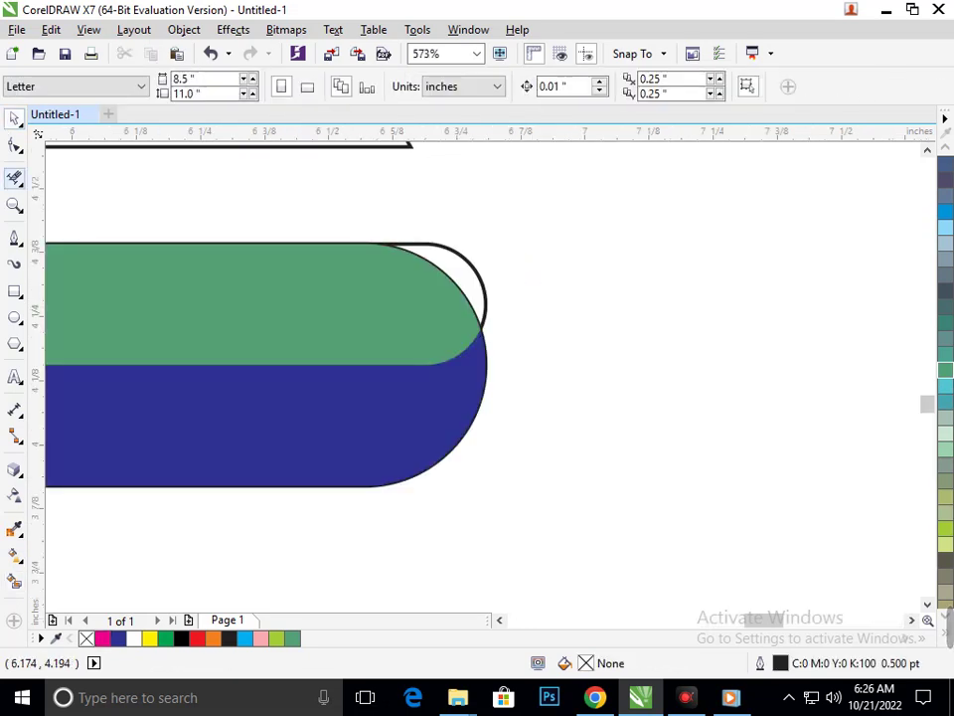
pyautogui.press('space')
pyautogui.moveTo(482, 264); pyautogui.dragTo(468, 288)
pyautogui.scroll(-6, 467, 288)
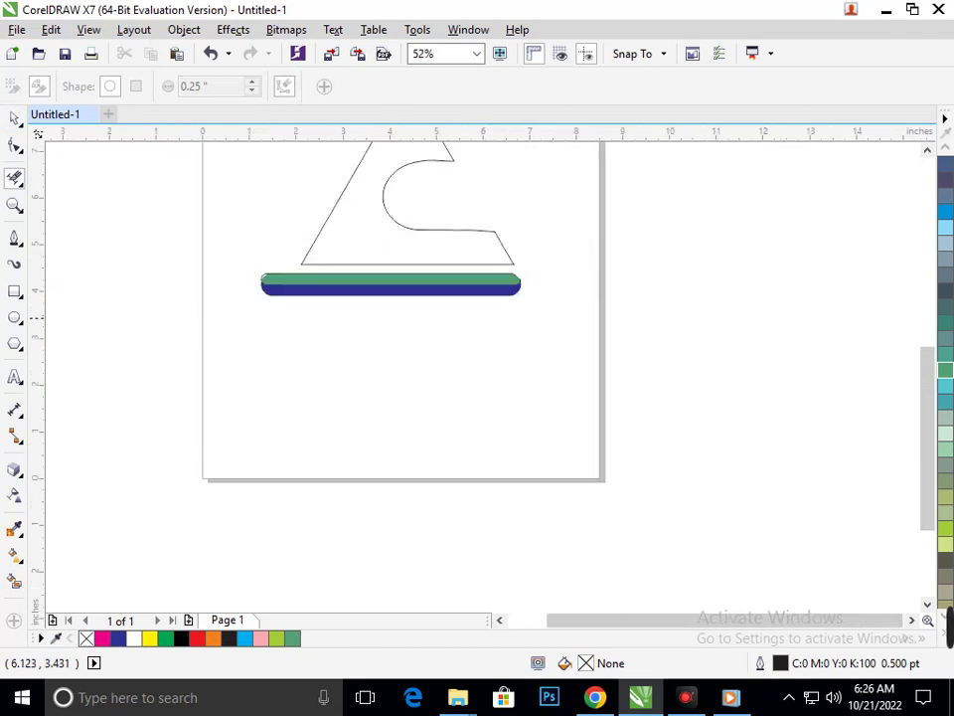
pyautogui.scroll(6, 447, 278)
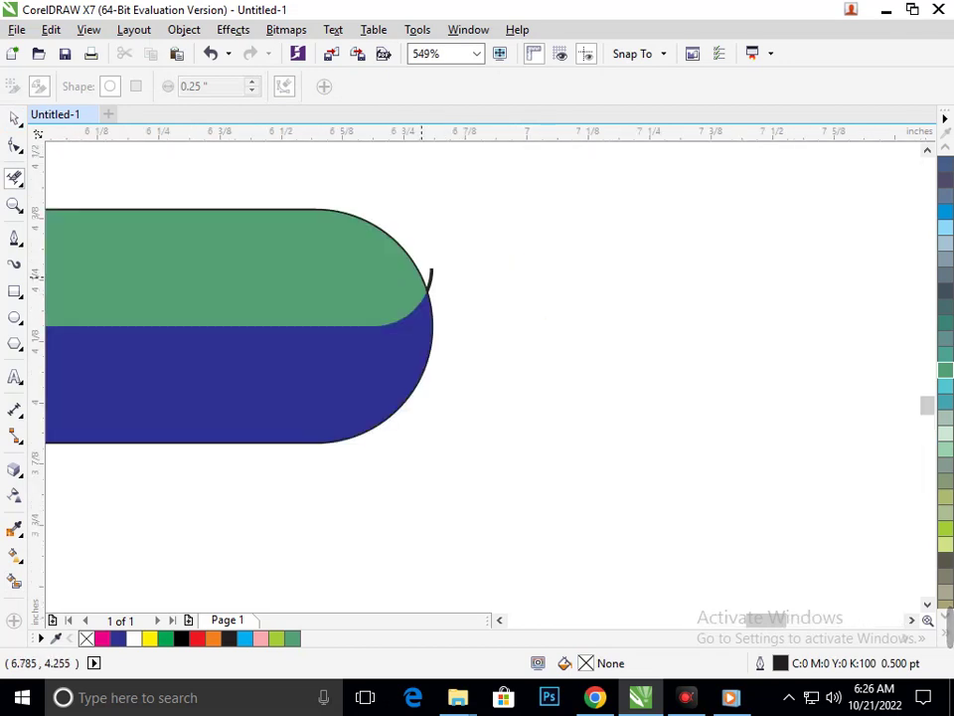
pyautogui.scroll(-6, 430, 274)
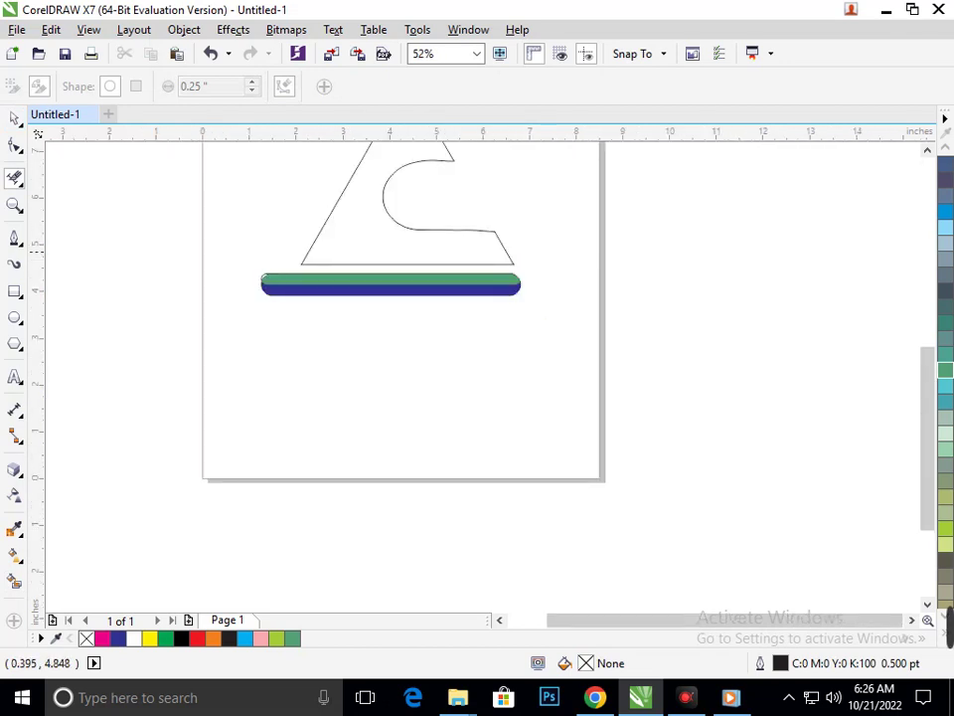
pyautogui.scroll(5, 245, 268)
pyautogui.scroll(-6, 390, 336)
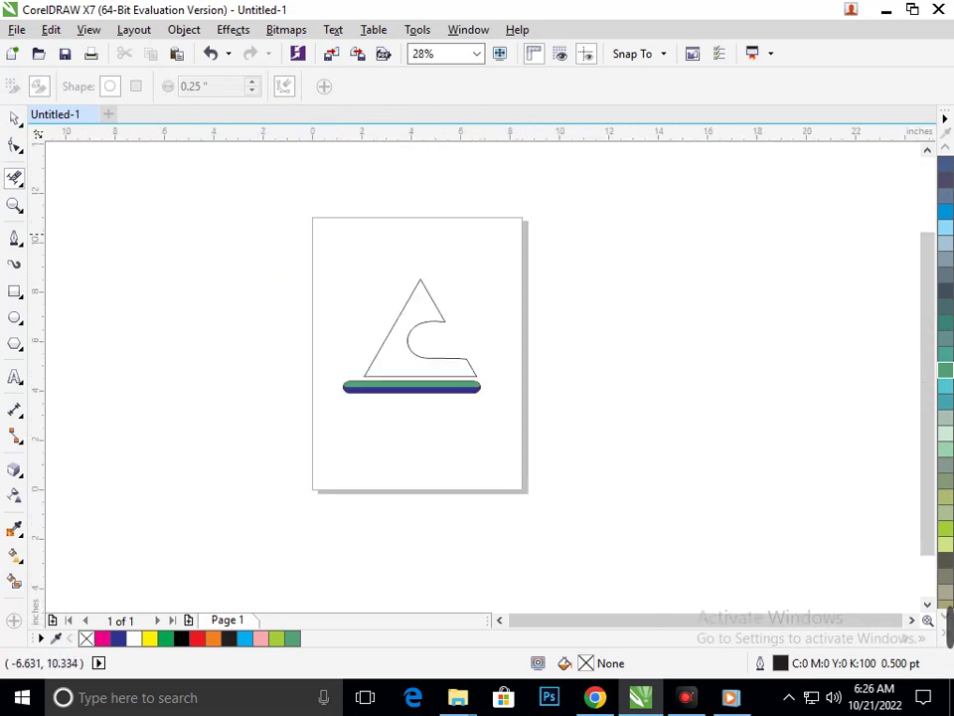
# Duplicate the green and blue bar to the left of the triangle and rotate the copy 60 degrees.
pyautogui.click(14, 117)
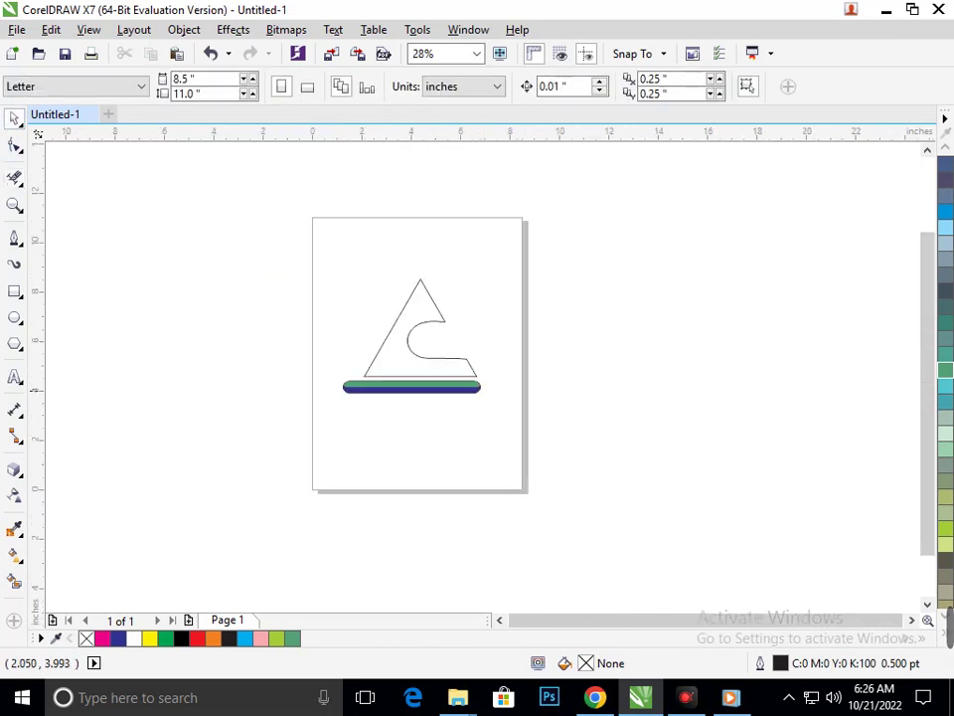
pyautogui.click(358, 392)
pyautogui.press('Escape')
pyautogui.click(390, 382)
pyautogui.keyDown('shift'); pyautogui.click(380, 391); pyautogui.keyUp('shift')
pyautogui.moveTo(399, 391); pyautogui.dragTo(310, 313)
pyautogui.click(299, 303)
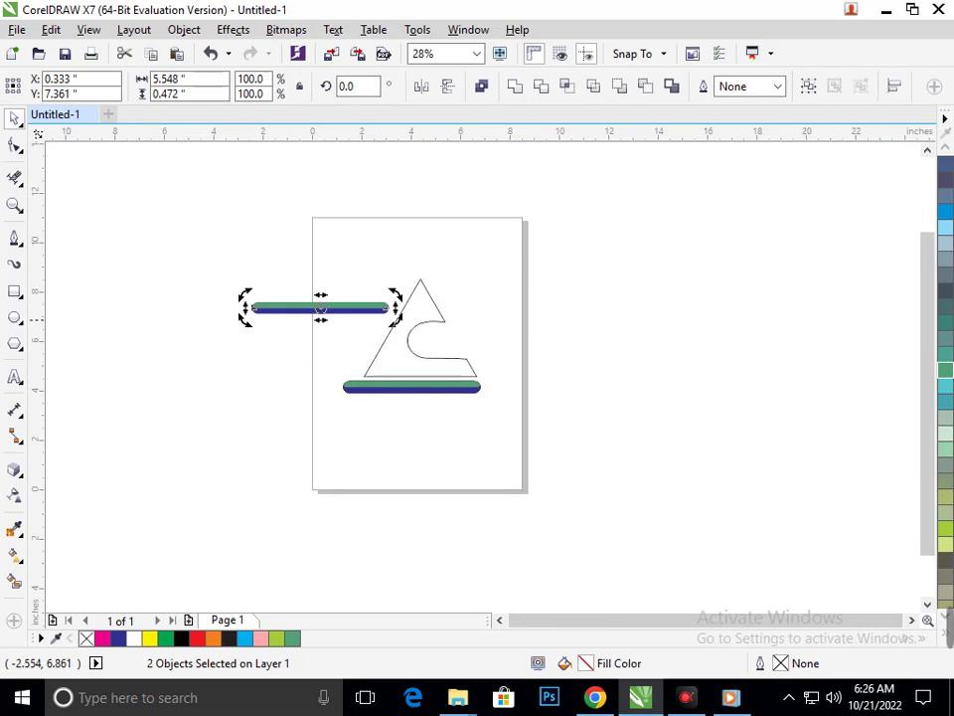
pyautogui.moveTo(249, 318)
pyautogui.mouseDown()
pyautogui.moveTo(305, 384)
pyautogui.moveTo(286, 373)
pyautogui.mouseUp()
pyautogui.click(298, 417)
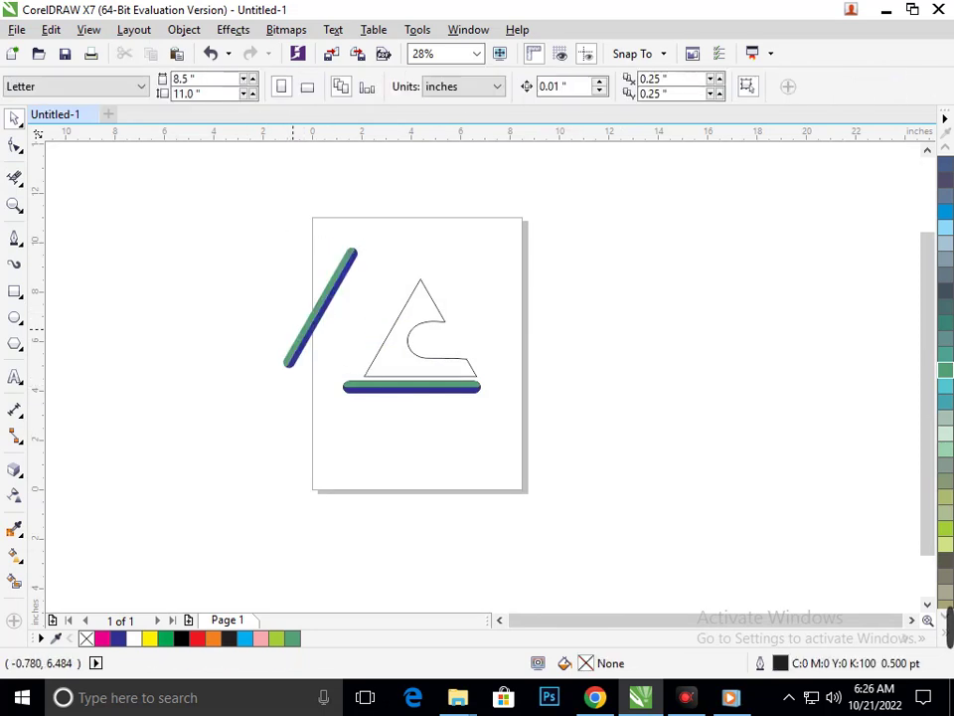
# Move the slanted two-colour bar alongside the triangle's left edge.
pyautogui.moveTo(273, 215); pyautogui.dragTo(381, 383)
pyautogui.moveTo(324, 310); pyautogui.dragTo(390, 318)
pyautogui.click(405, 453)
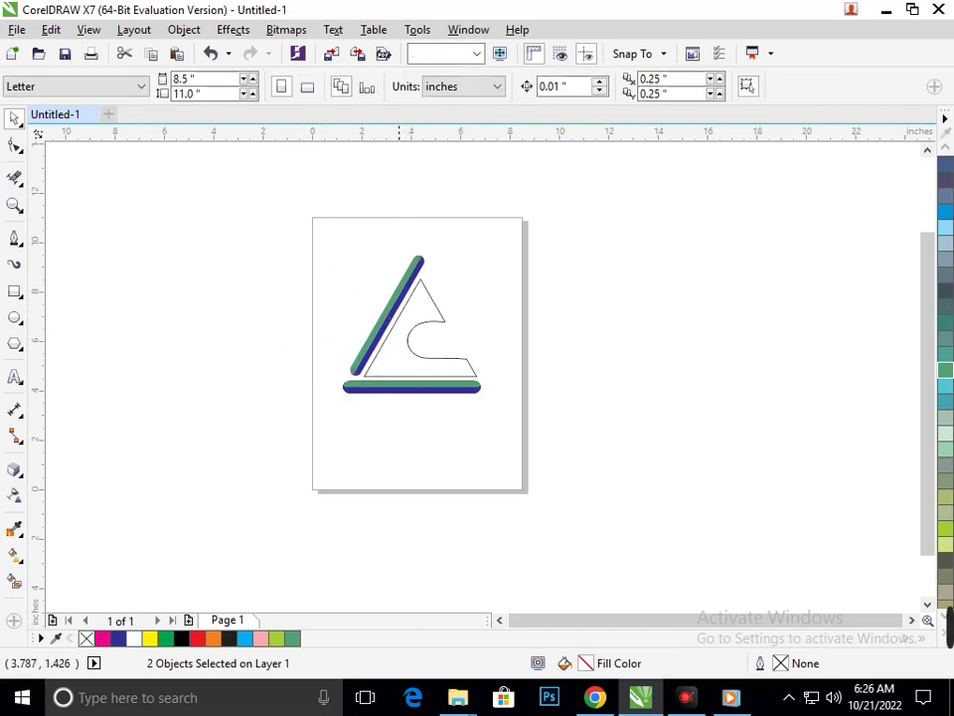
# Scale down both parts of the slanted bar proportionally so its length matches the triangle's left edge.
pyautogui.press('F2')
pyautogui.moveTo(370, 216); pyautogui.dragTo(509, 401)
pyautogui.click(423, 269)
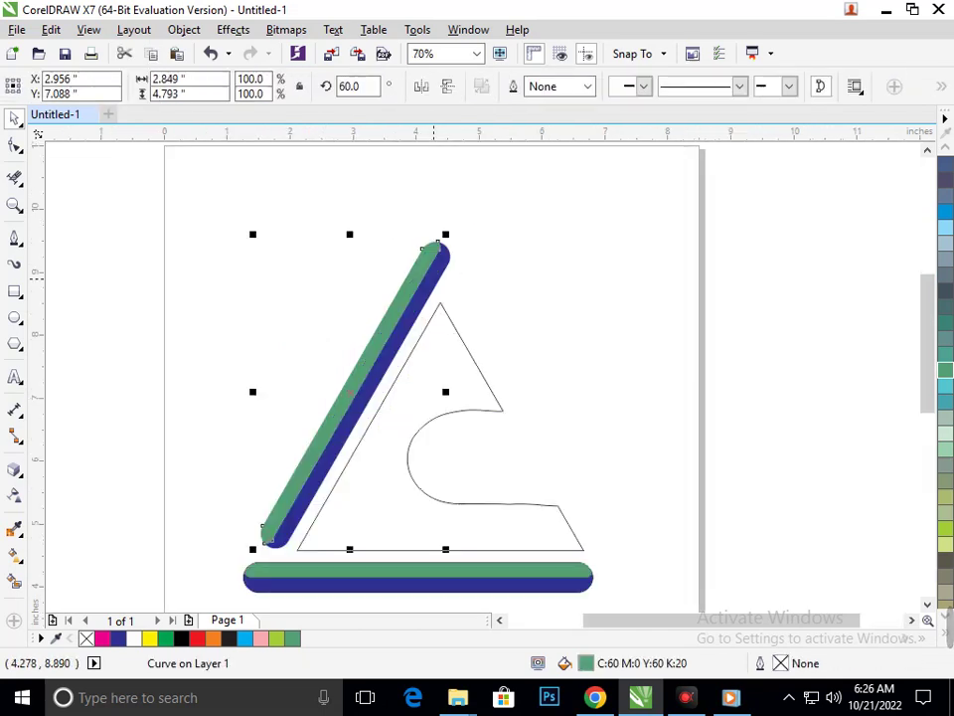
pyautogui.keyDown('shift'); pyautogui.click(440, 246); pyautogui.keyUp('shift')
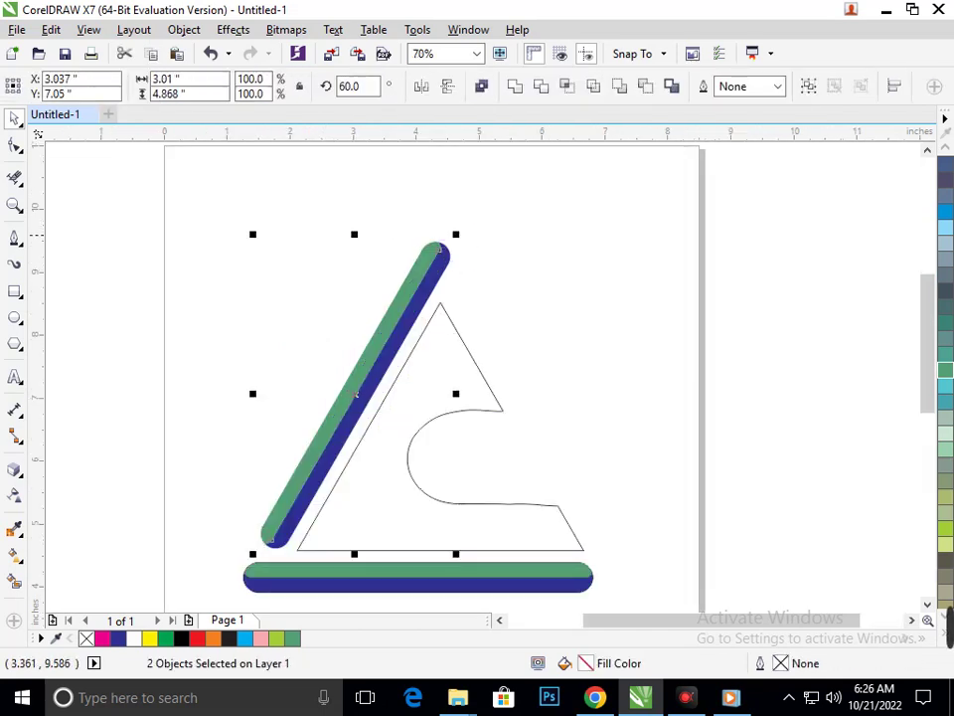
pyautogui.moveTo(353, 234); pyautogui.dragTo(346, 266)
pyautogui.hotkey('ctrl', 'z')
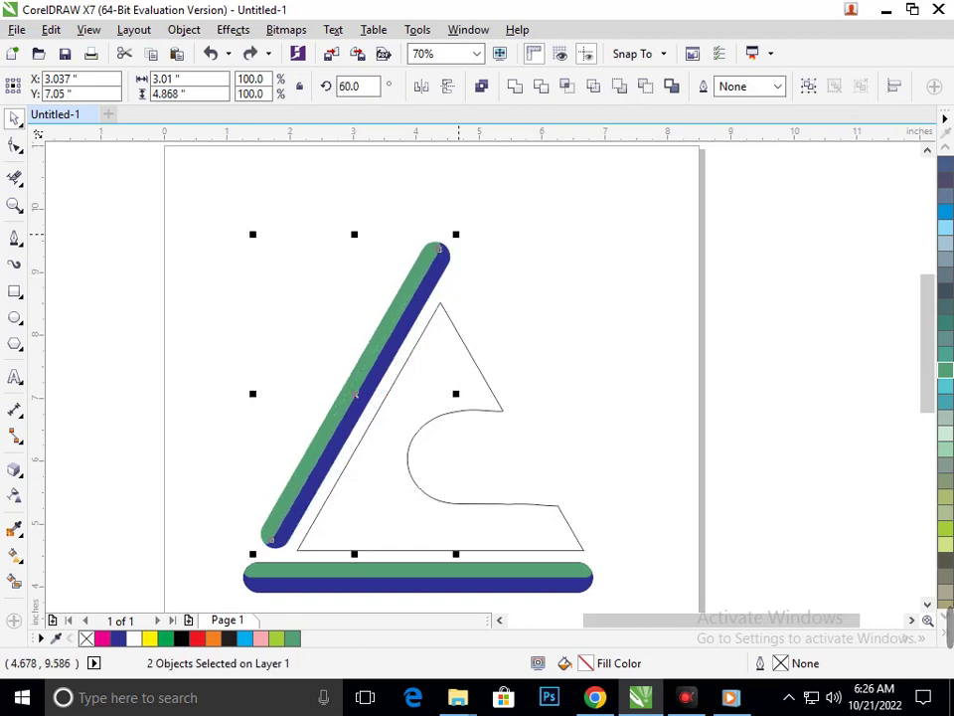
pyautogui.moveTo(458, 233); pyautogui.dragTo(433, 274)
pyautogui.press('Escape')
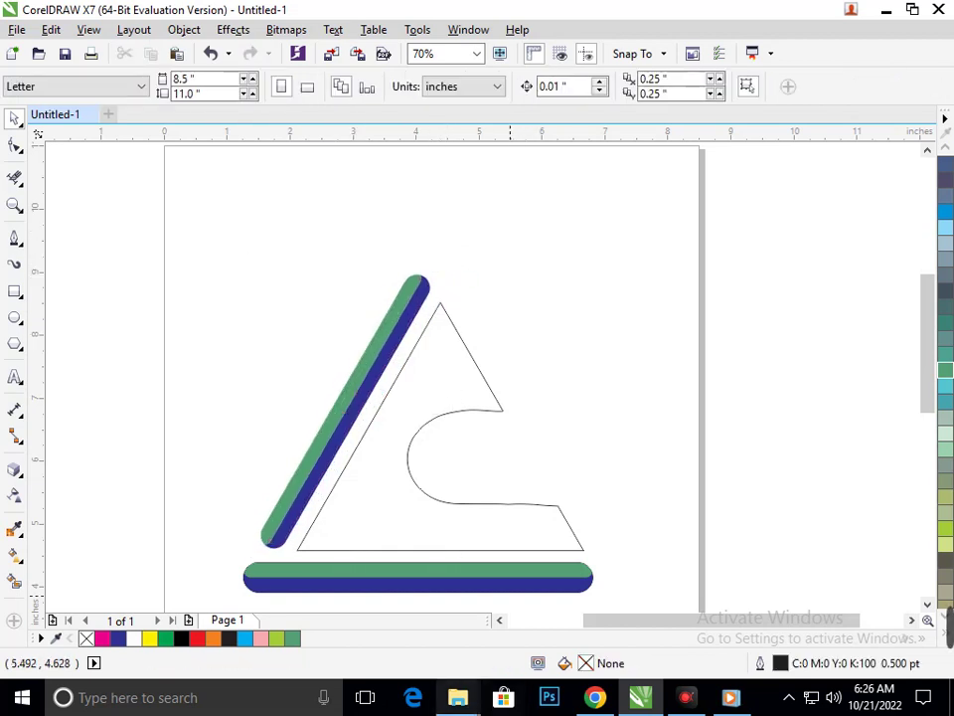
pyautogui.scroll(-2, 434, 488)
pyautogui.moveTo(284, 187)
pyautogui.mouseDown()
pyautogui.moveTo(312, 205)
pyautogui.moveTo(286, 188)
pyautogui.mouseUp()
pyautogui.scroll(3, 323, 226)
pyautogui.scroll(-3, 478, 400)
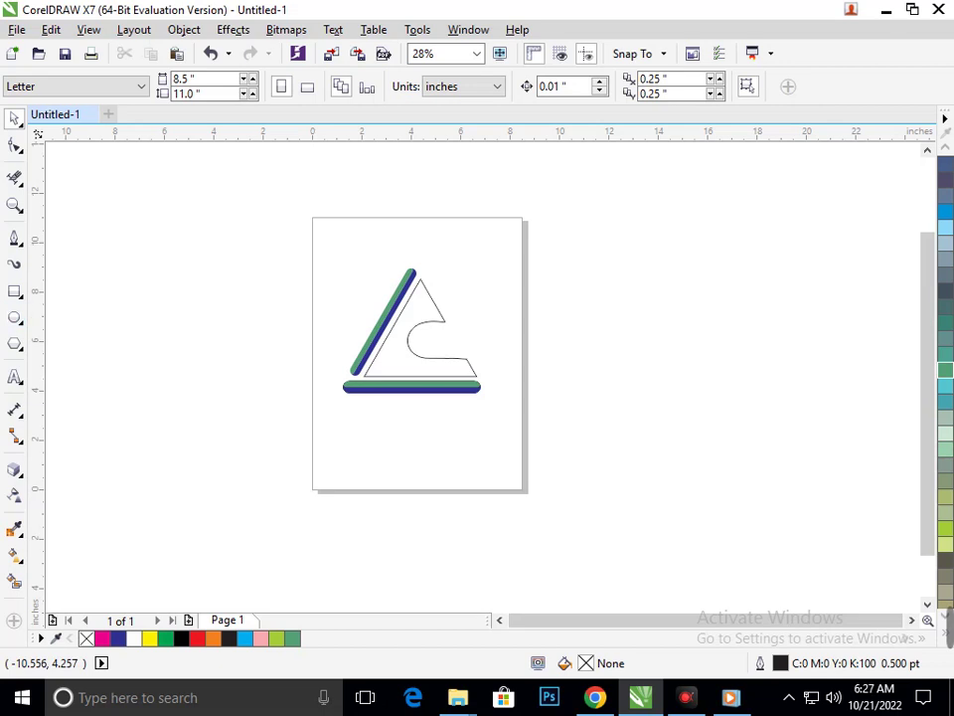
# Draw a rectangle about 8.87 by 2 inches and place it over the triangle's notch, extending to the right.
pyautogui.press('F6')
pyautogui.moveTo(132, 413); pyautogui.dragTo(352, 463)
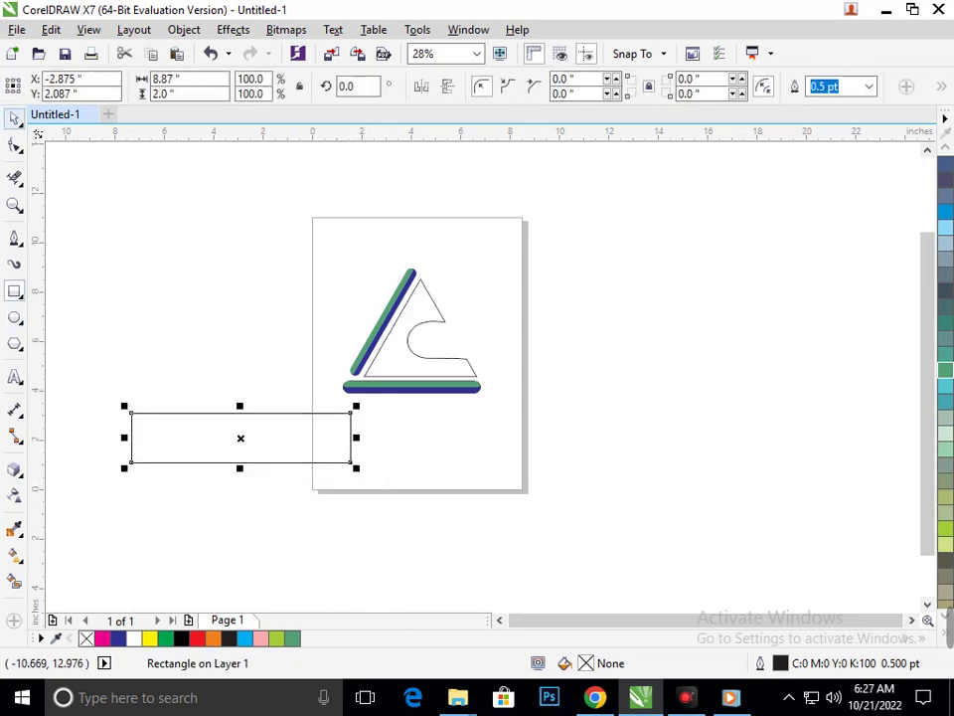
pyautogui.press('space')
pyautogui.moveTo(242, 438); pyautogui.dragTo(521, 341)
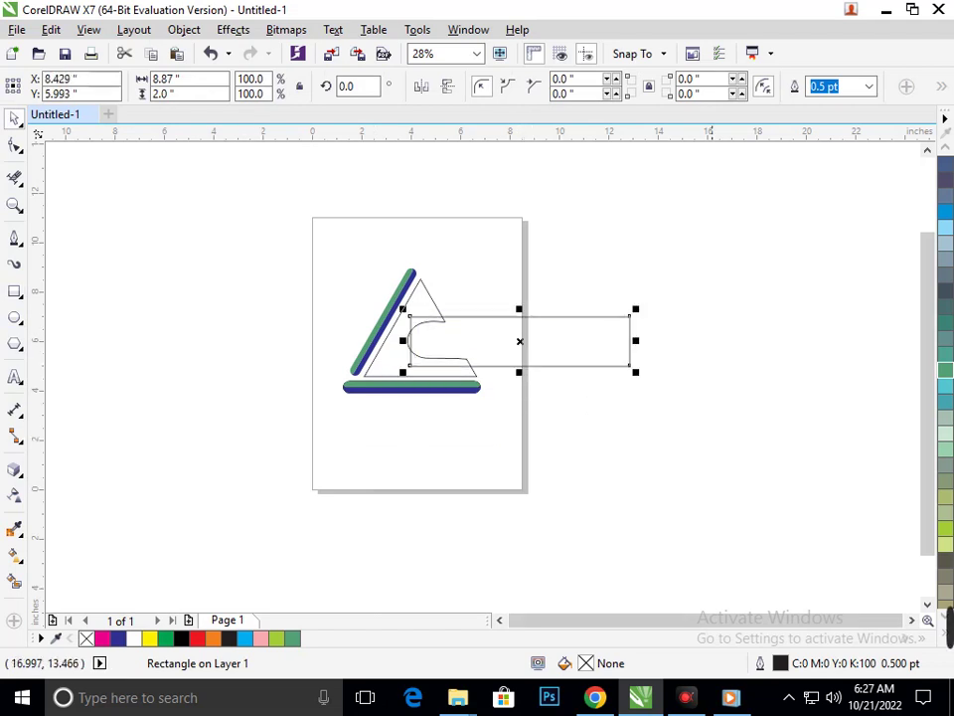
# Round all corners of the rectangle over the notch with a 2 inch radius.
pyautogui.click(615, 96)
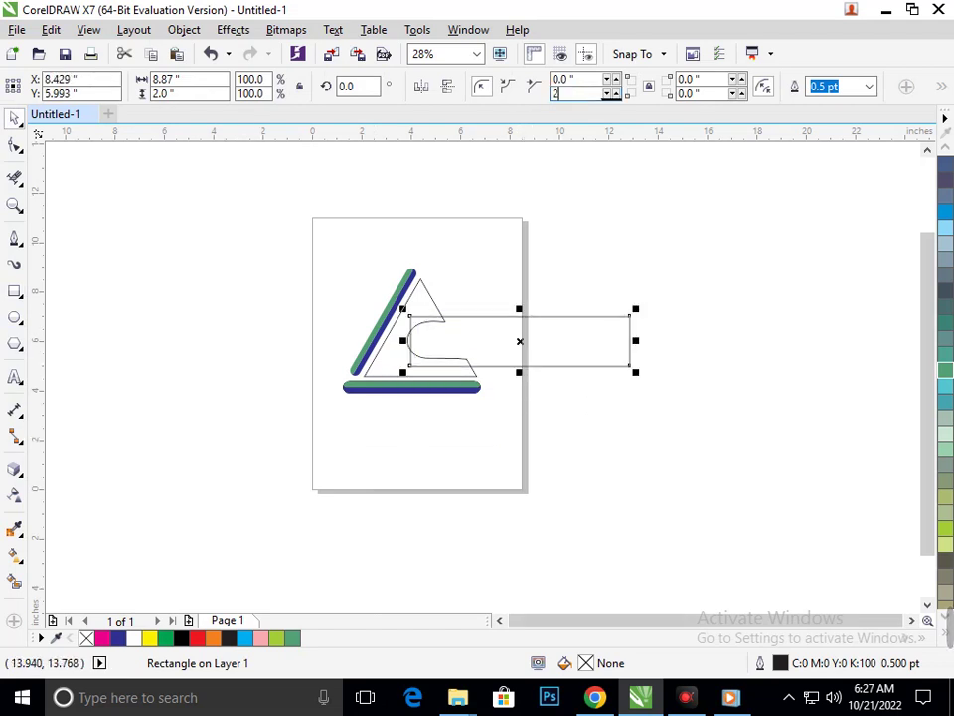
pyautogui.write('2')
pyautogui.press('Return')
pyautogui.click(555, 537)
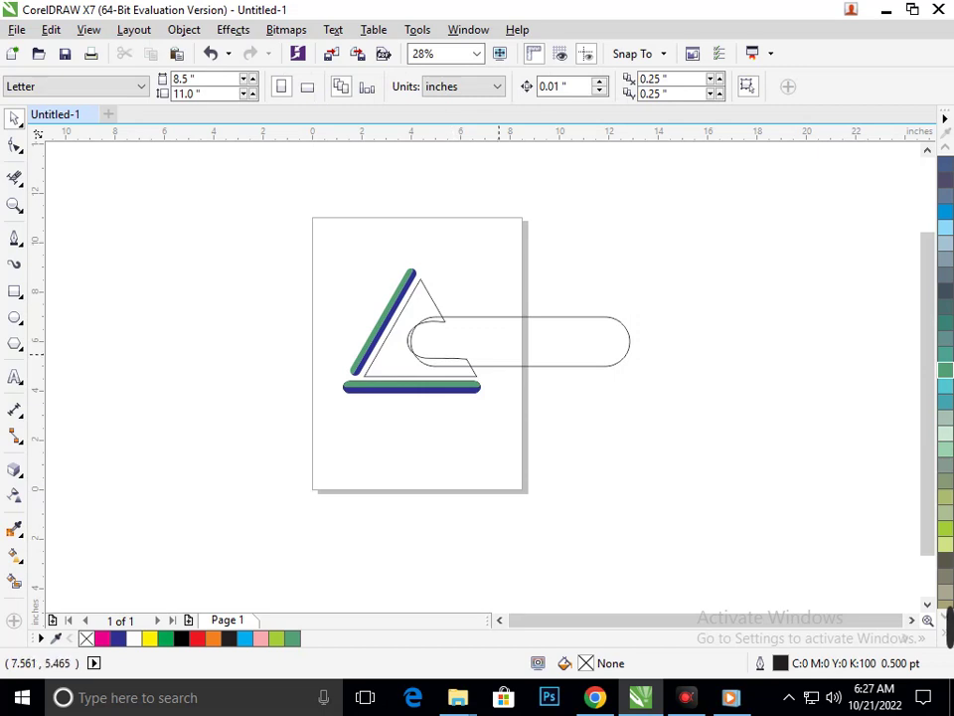
pyautogui.click(499, 354)
pyautogui.click(522, 454)
# Reduce the large rounded rectangle's height to about 1.53 inches and lower it to line up with the notch.
pyautogui.scroll(2, 517, 358)
pyautogui.click(456, 343)
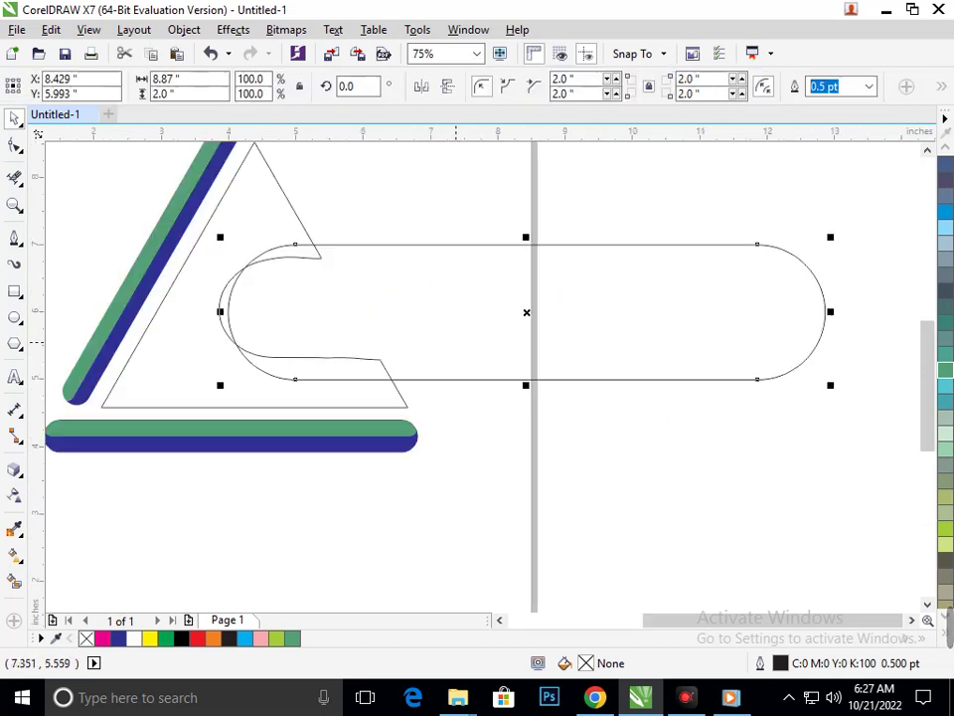
pyautogui.moveTo(525, 383); pyautogui.dragTo(524, 348)
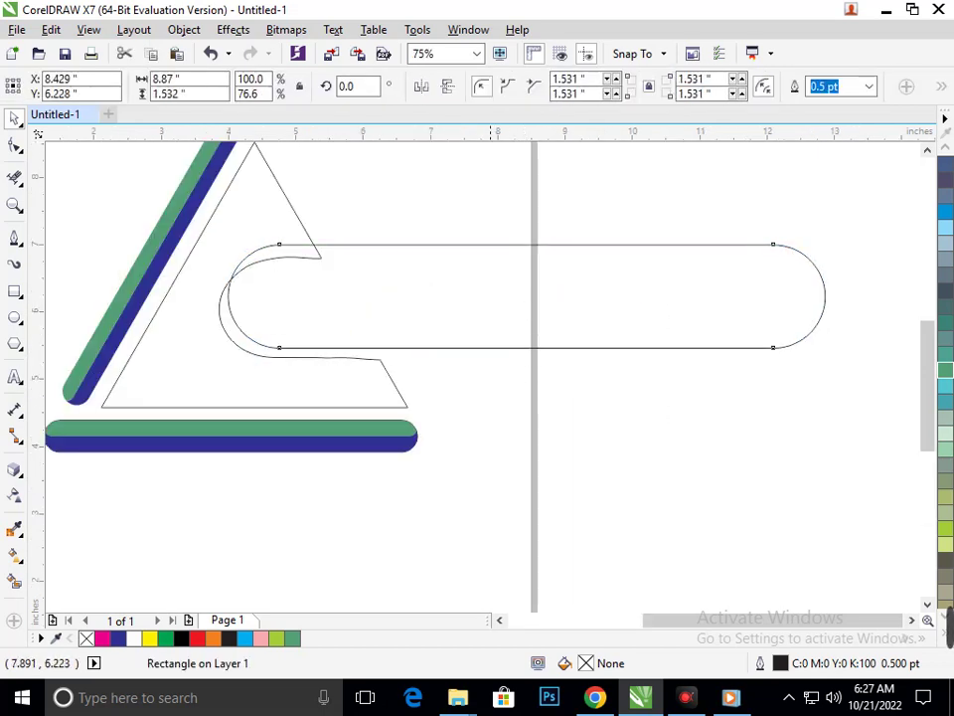
pyautogui.moveTo(491, 296); pyautogui.dragTo(491, 313)
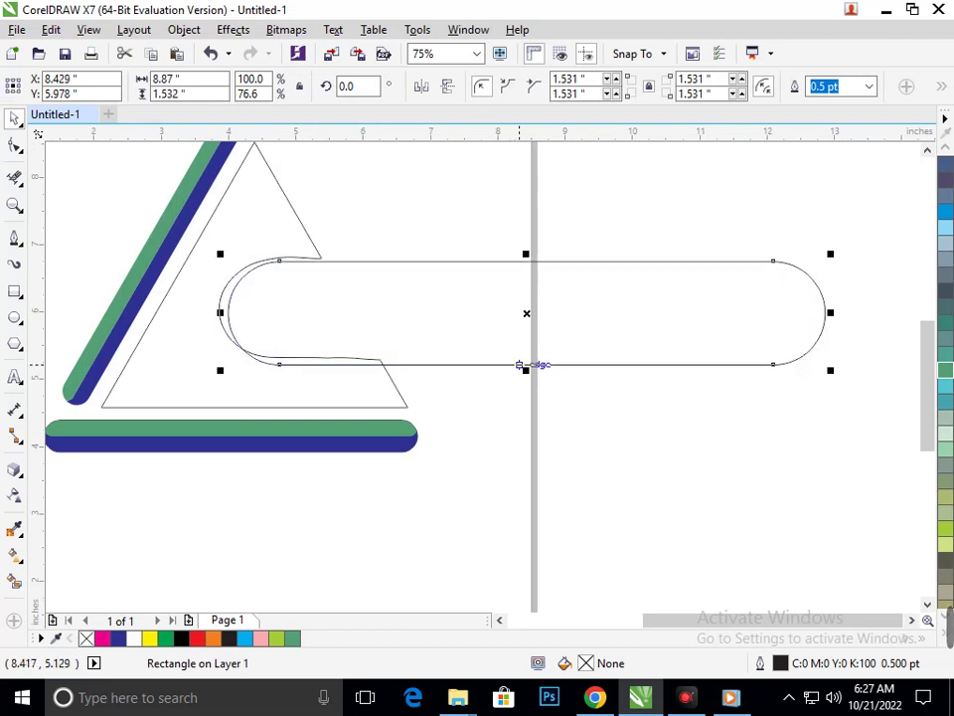
# Raise the rounded rectangle slightly and reduce its height to about 1.38 inches to match the triangle's notch.
pyautogui.moveTo(525, 364)
pyautogui.mouseDown()
pyautogui.moveTo(522, 347)
pyautogui.moveTo(525, 365)
pyautogui.moveTo(527, 354)
pyautogui.mouseUp()
pyautogui.click(525, 411)
pyautogui.click(528, 366)
pyautogui.click(530, 412)
pyautogui.click(517, 279)
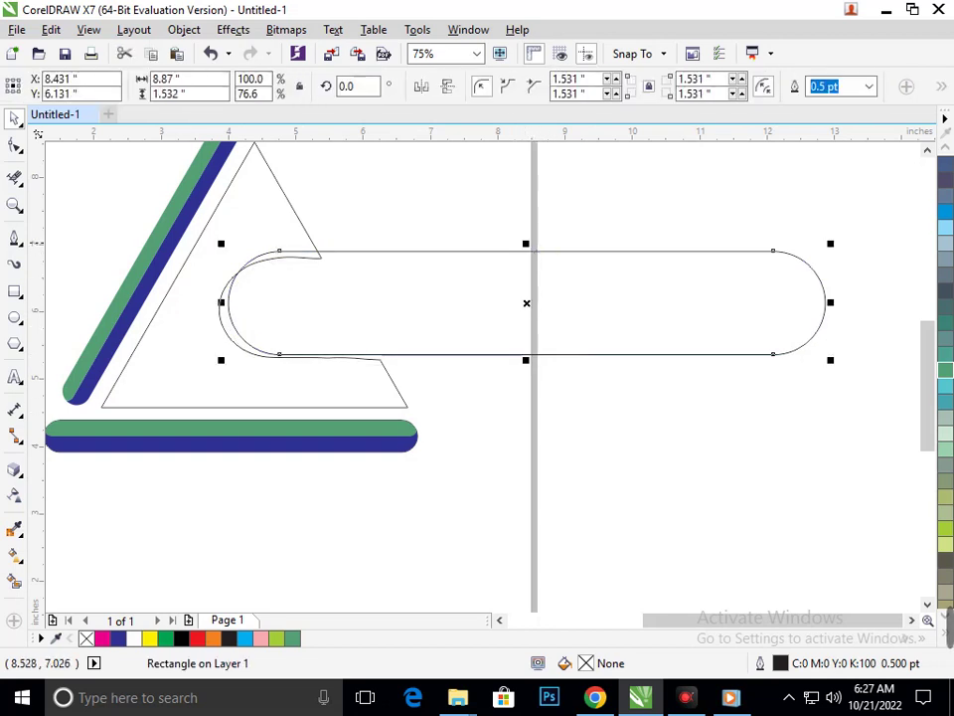
pyautogui.moveTo(526, 243); pyautogui.dragTo(526, 261)
pyautogui.click(539, 395)
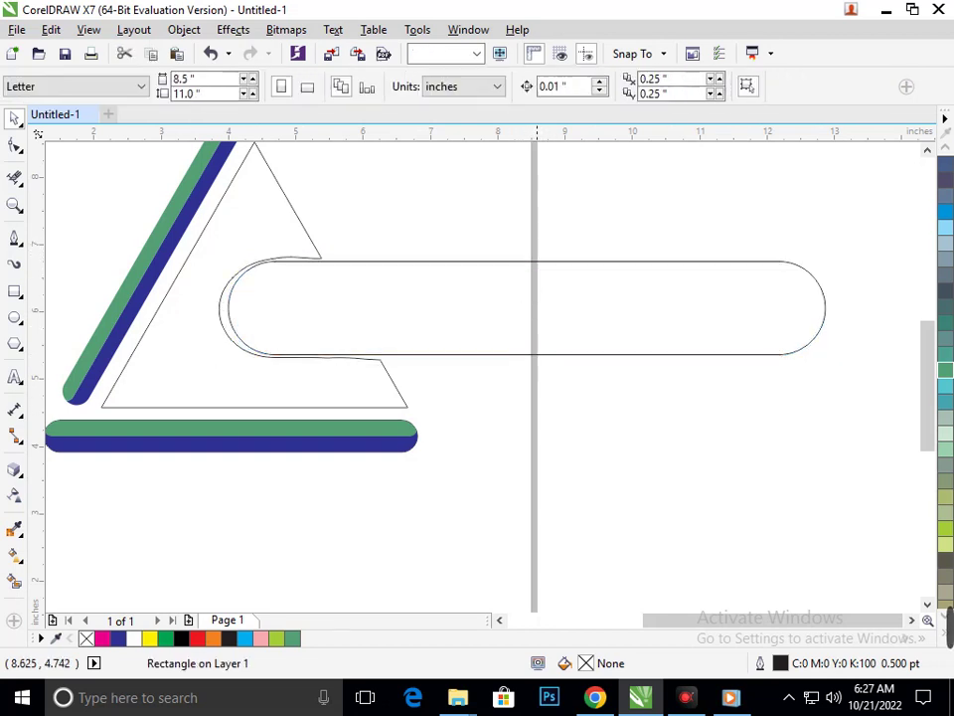
# Shift the rounded rectangle slightly left so its round end sits closer to the curve of the notch.
pyautogui.click(528, 307)
pyautogui.moveTo(526, 307); pyautogui.dragTo(521, 308)
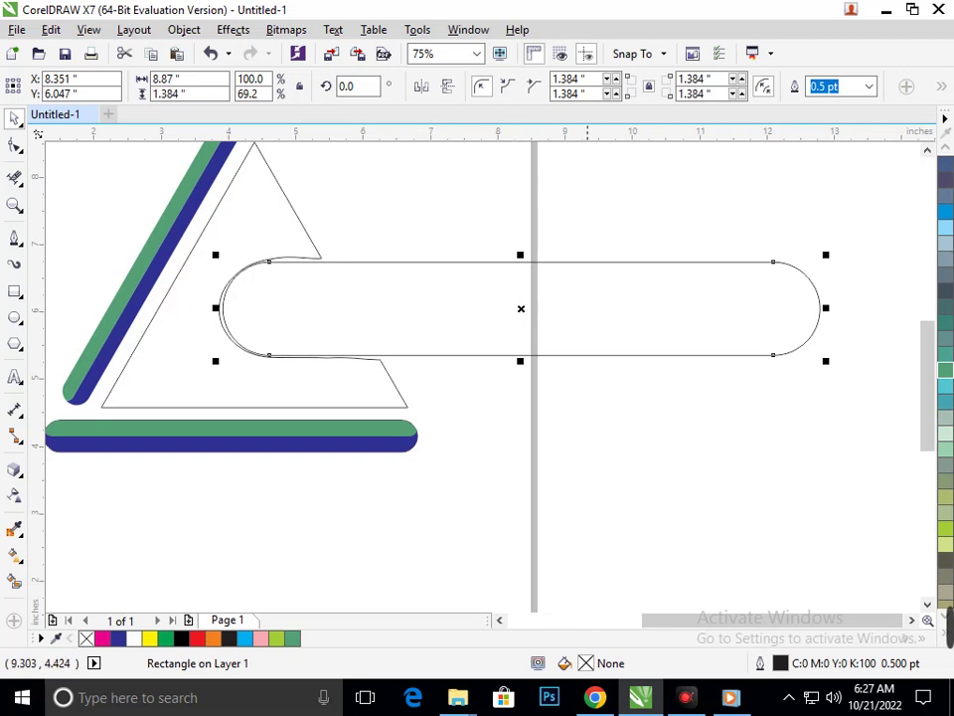
pyautogui.click(582, 442)
# Shorten the rounded rectangle from its right end to a length of about 5.06 inches.
pyautogui.scroll(-3, 387, 336)
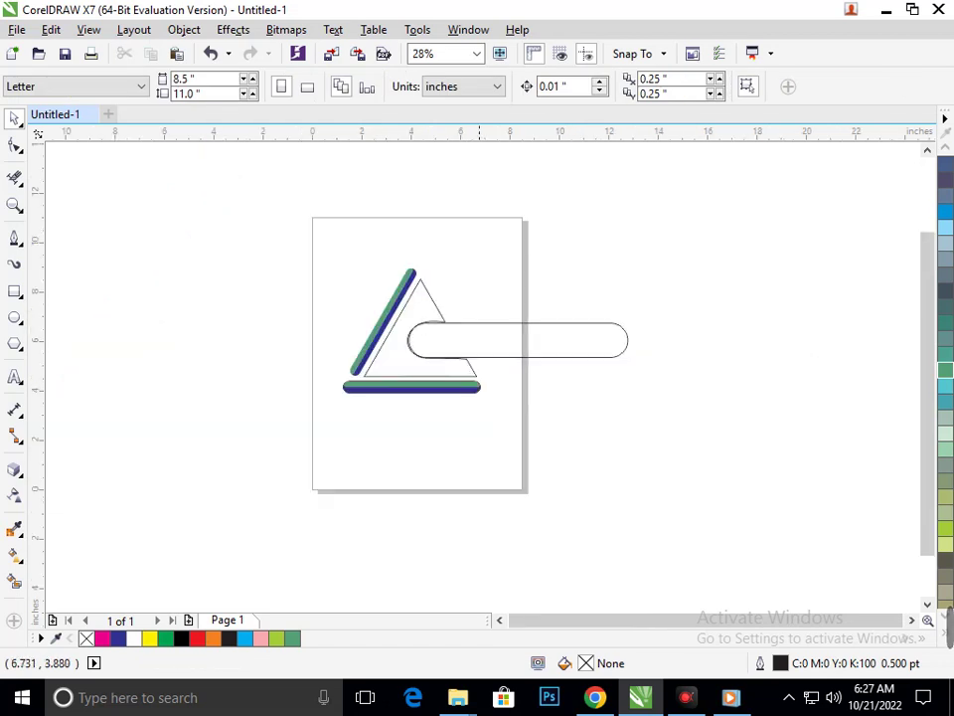
pyautogui.click(570, 358)
pyautogui.moveTo(633, 340); pyautogui.dragTo(556, 343)
pyautogui.click(557, 475)
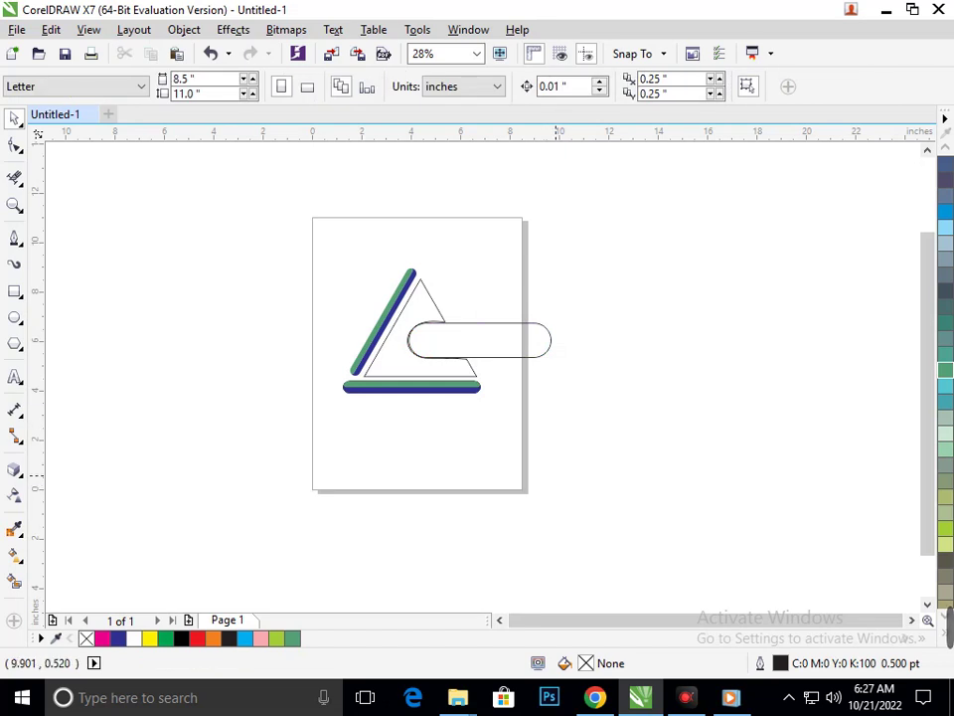
pyautogui.click(552, 342)
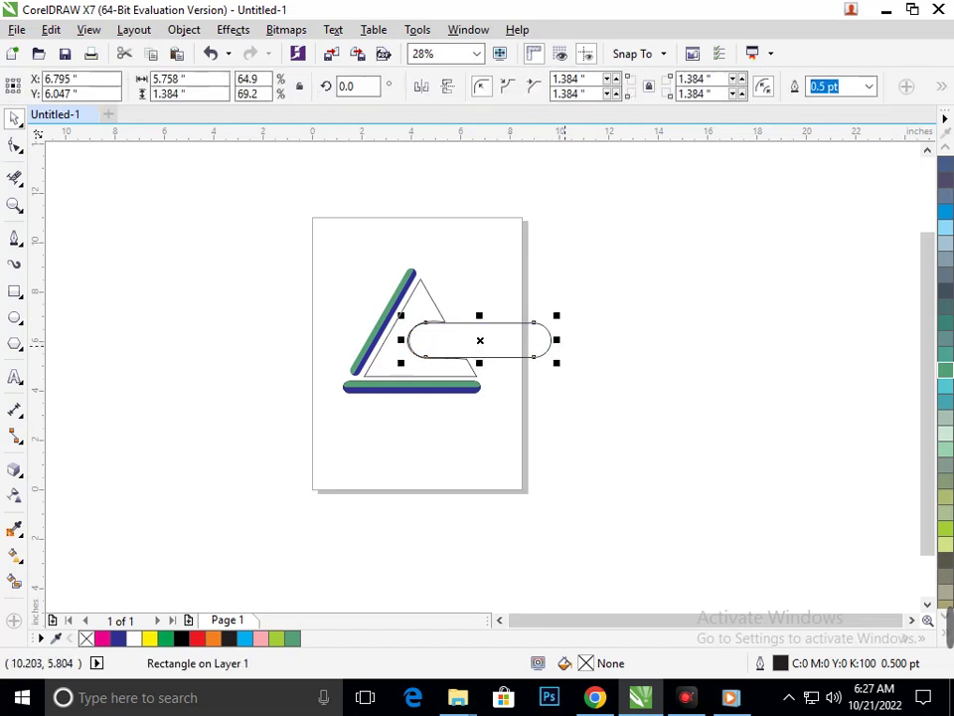
pyautogui.moveTo(555, 340); pyautogui.dragTo(541, 342)
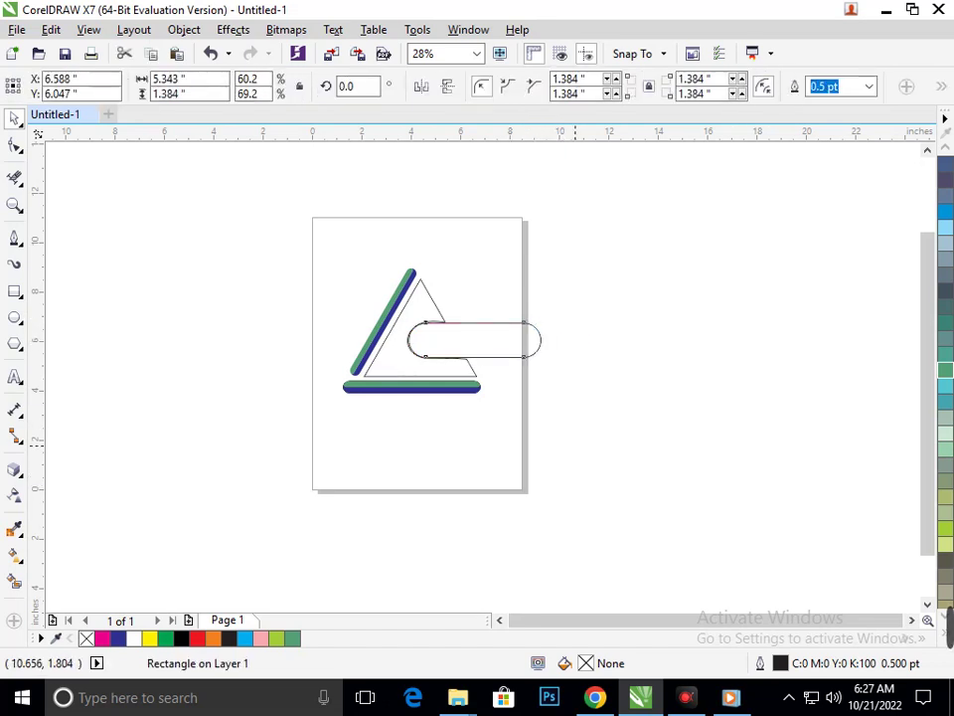
pyautogui.click(548, 425)
pyautogui.moveTo(364, 261); pyautogui.dragTo(626, 451)
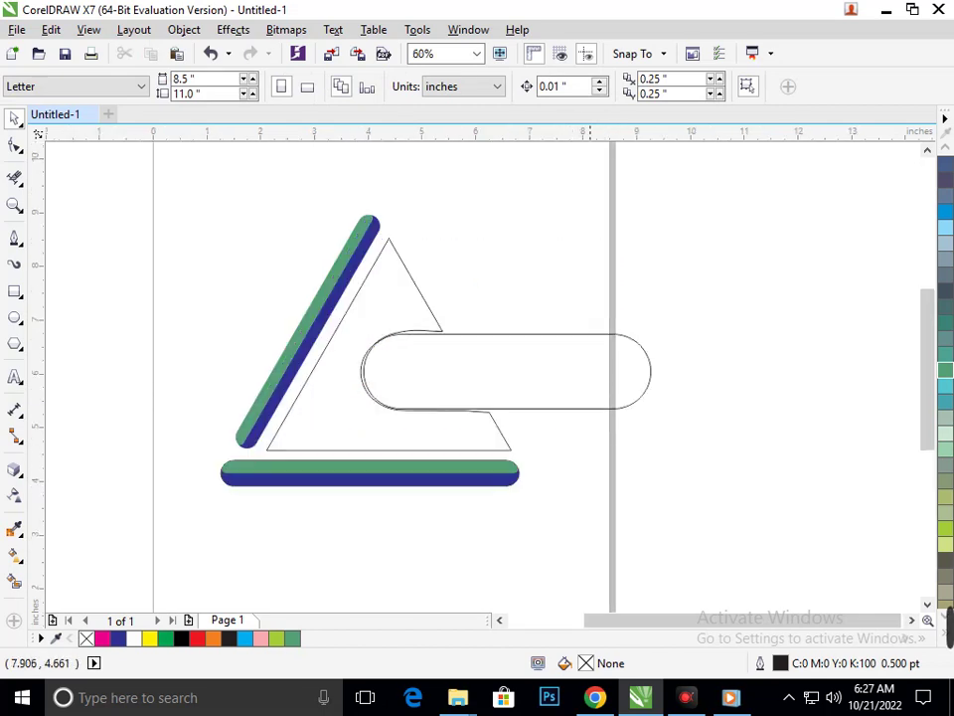
pyautogui.click(608, 393)
pyautogui.moveTo(657, 371); pyautogui.dragTo(635, 373)
pyautogui.click(625, 462)
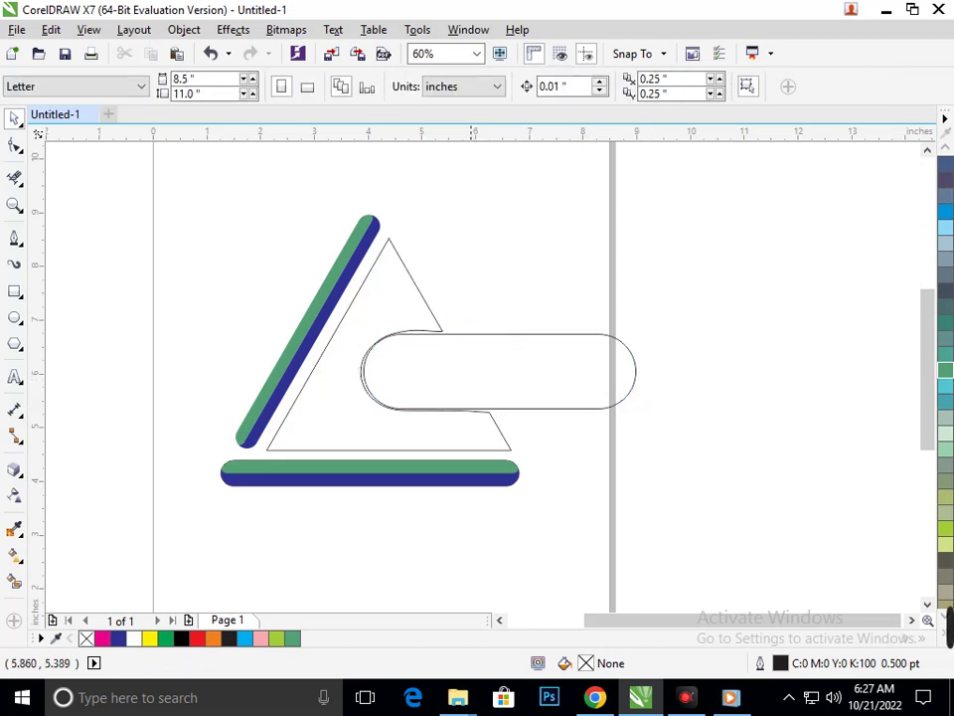
# Fill the rounded rectangle with lime green (C:40 M:0 Y:100 K:0).
pyautogui.click(474, 389)
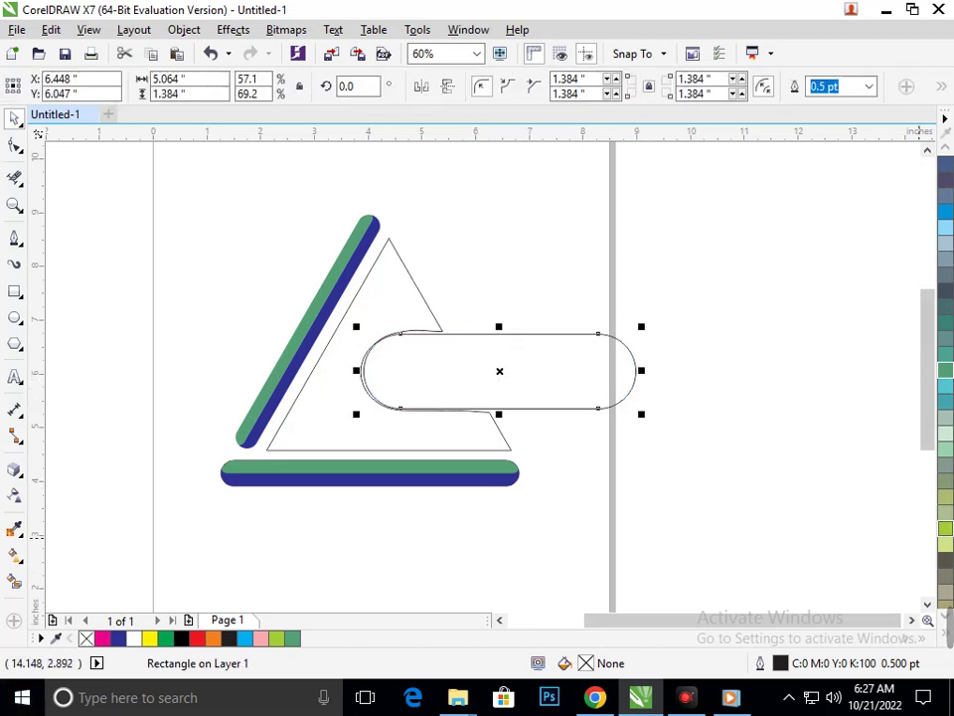
pyautogui.click(946, 528)
pyautogui.click(671, 504)
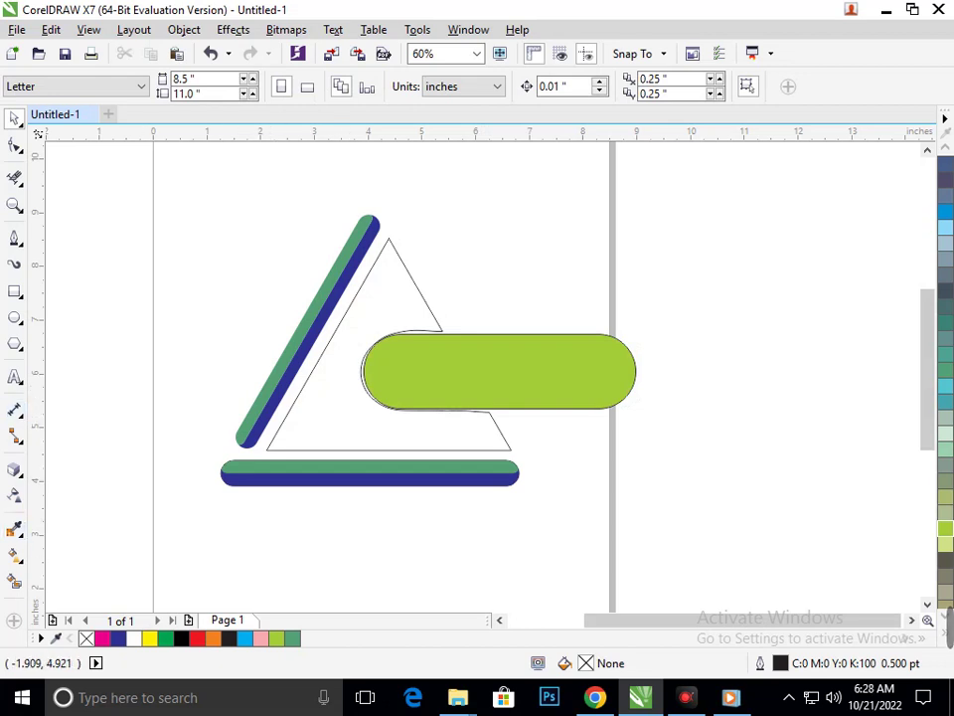
pyautogui.click(13, 376)
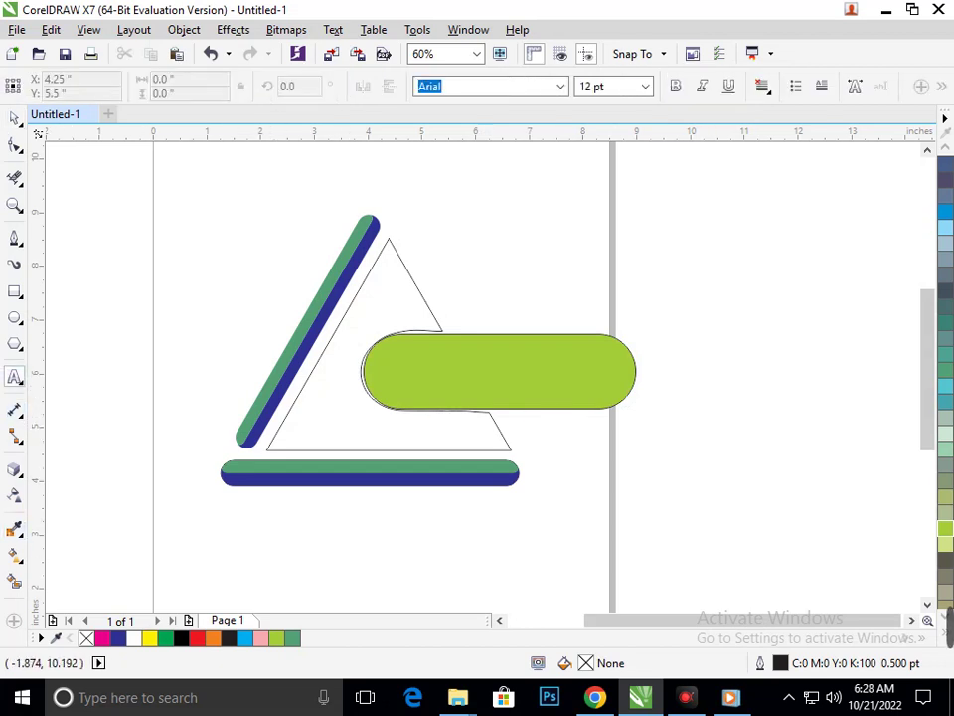
pyautogui.click(14, 118)
pyautogui.click(15, 118)
# Fill the rounded rectangle with dark blue (C:100 M:100 Y:0 K:0).
pyautogui.click(543, 370)
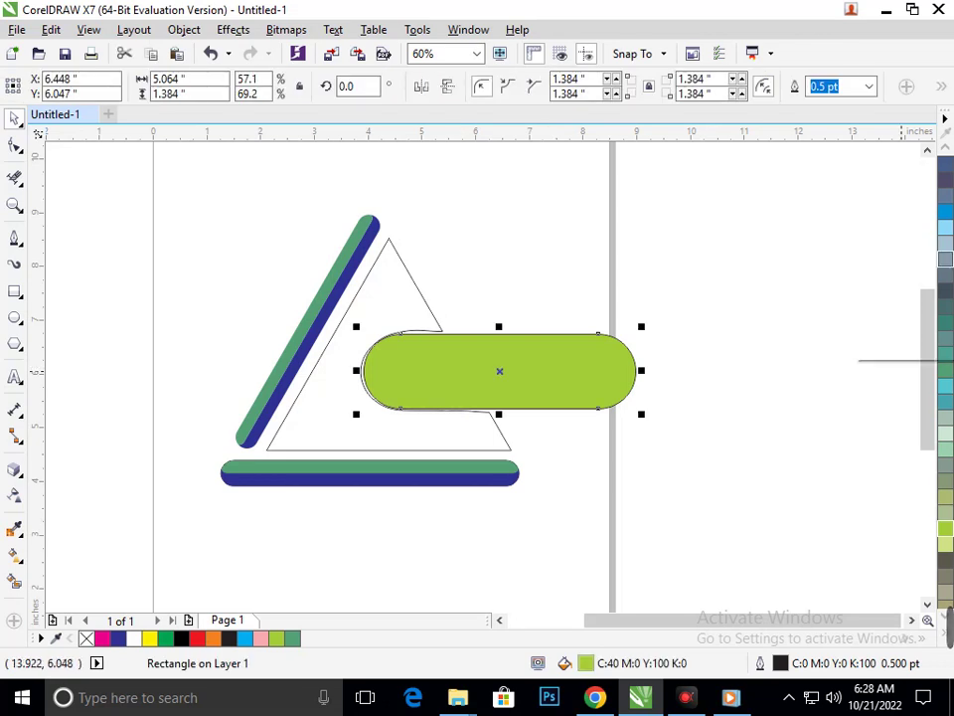
pyautogui.scroll(3, 945, 288)
pyautogui.scroll(5, 946, 298)
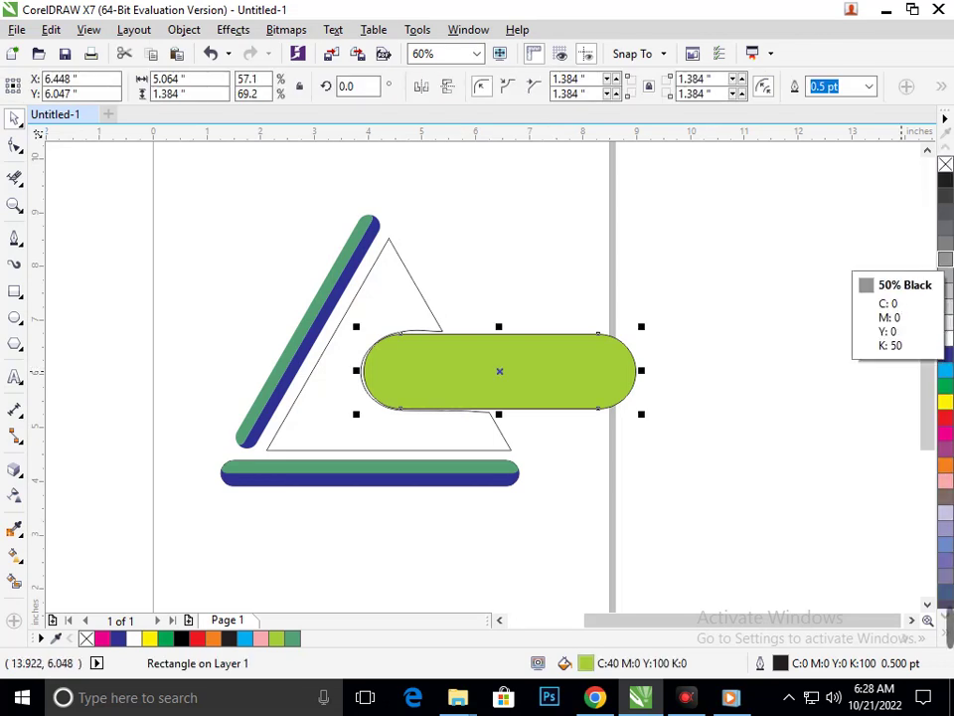
pyautogui.click(945, 355)
pyautogui.click(751, 392)
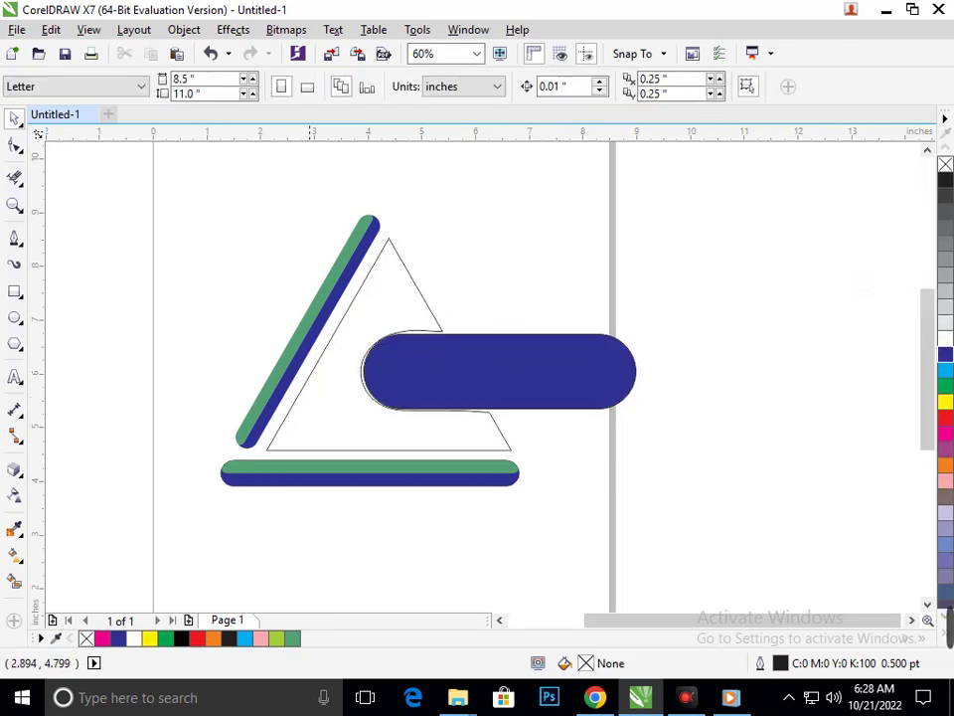
# Fill the notched triangle with solid green.
pyautogui.click(310, 437)
pyautogui.click(946, 386)
pyautogui.click(553, 458)
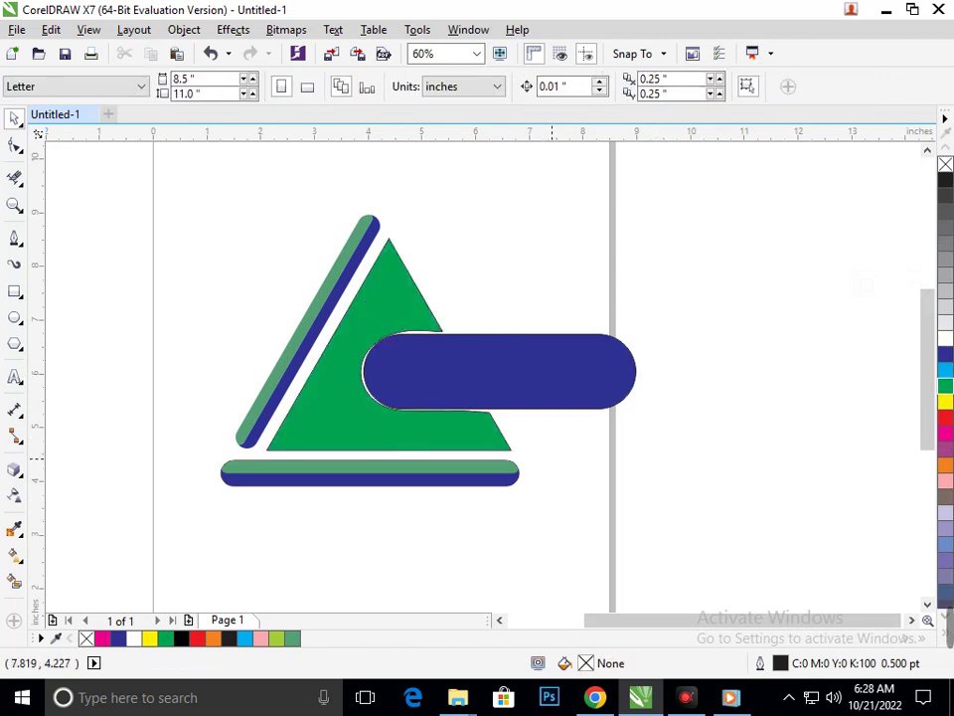
pyautogui.scroll(-2, 445, 438)
pyautogui.scroll(2, 540, 358)
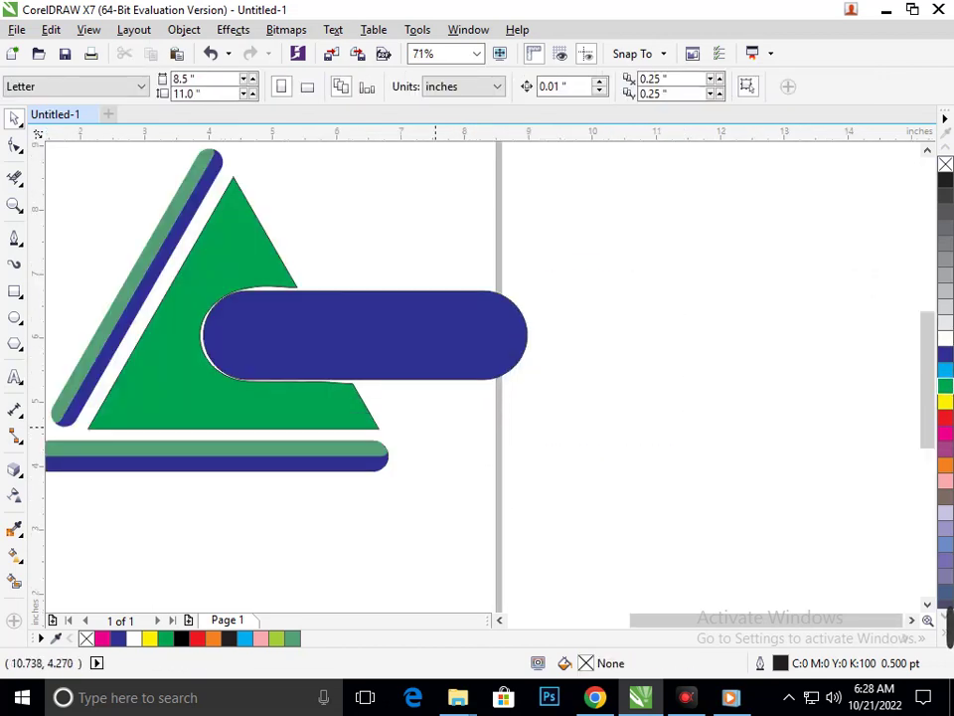
# Add artistic text "G.D" in the empty area right of the page, with a second line starting "Crea".
pyautogui.hotkey('shift', 'F4')
pyautogui.press('F8')
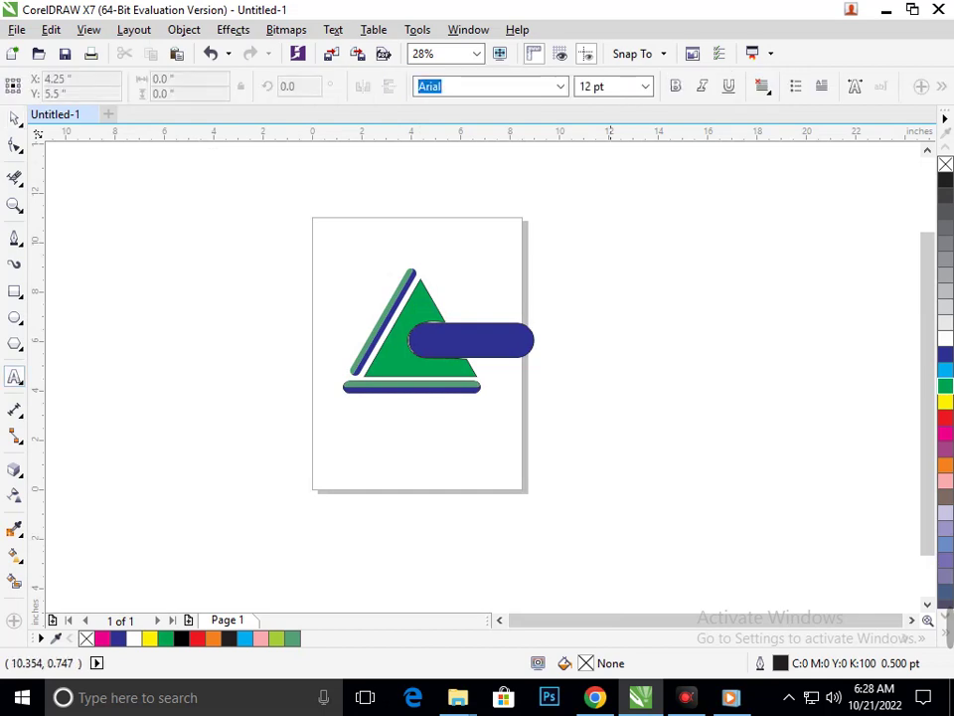
pyautogui.moveTo(588, 405); pyautogui.dragTo(589, 406)
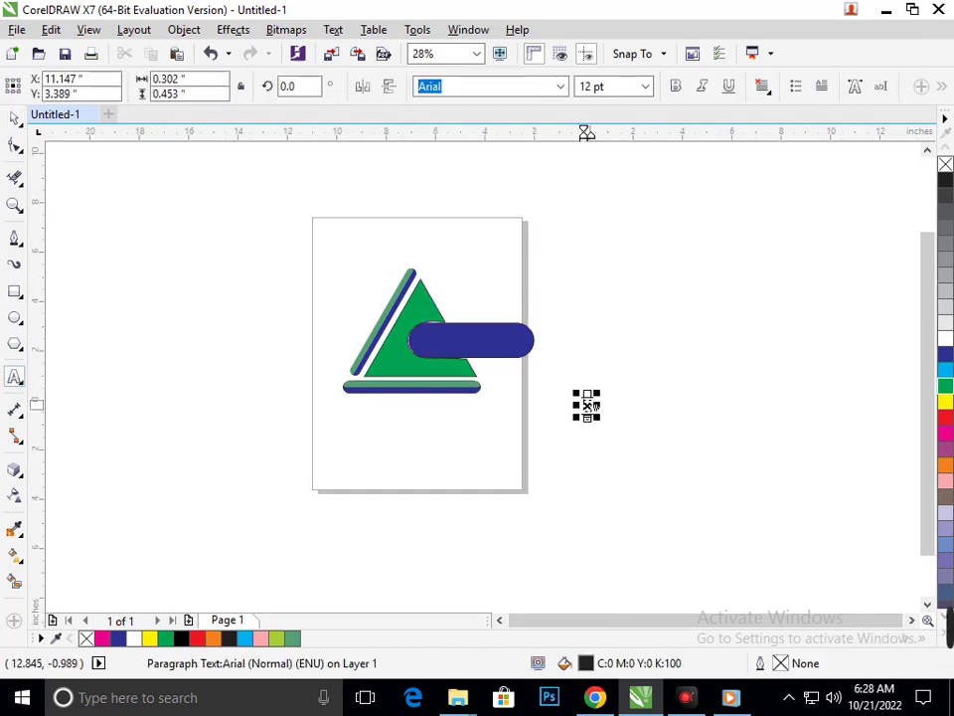
pyautogui.click(577, 460)
pyautogui.write('G')
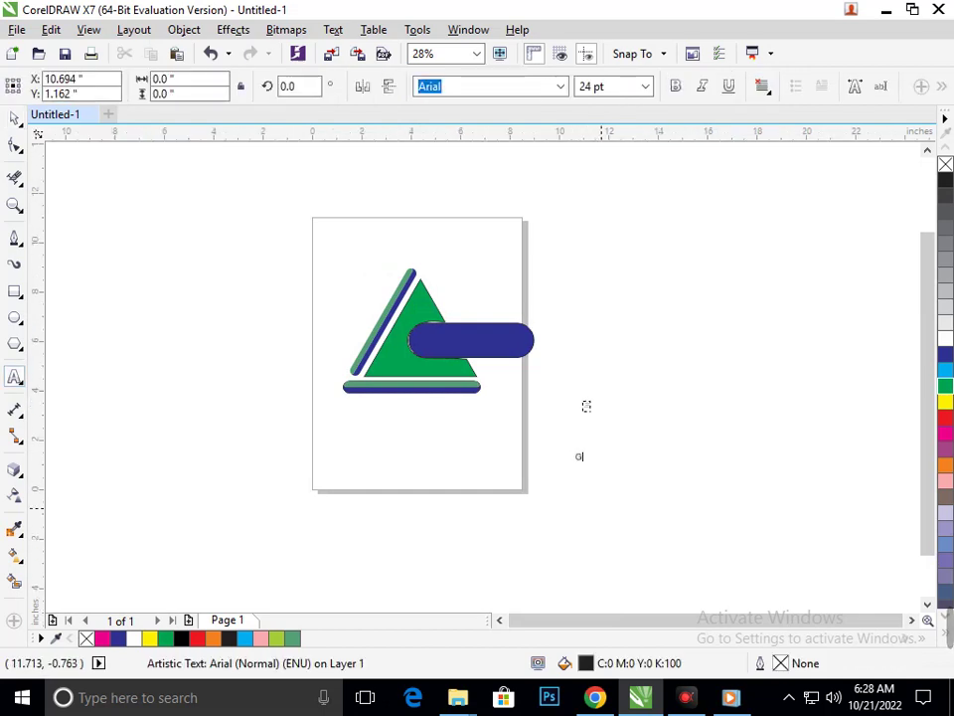
pyautogui.write('.D')
pyautogui.press('Return')
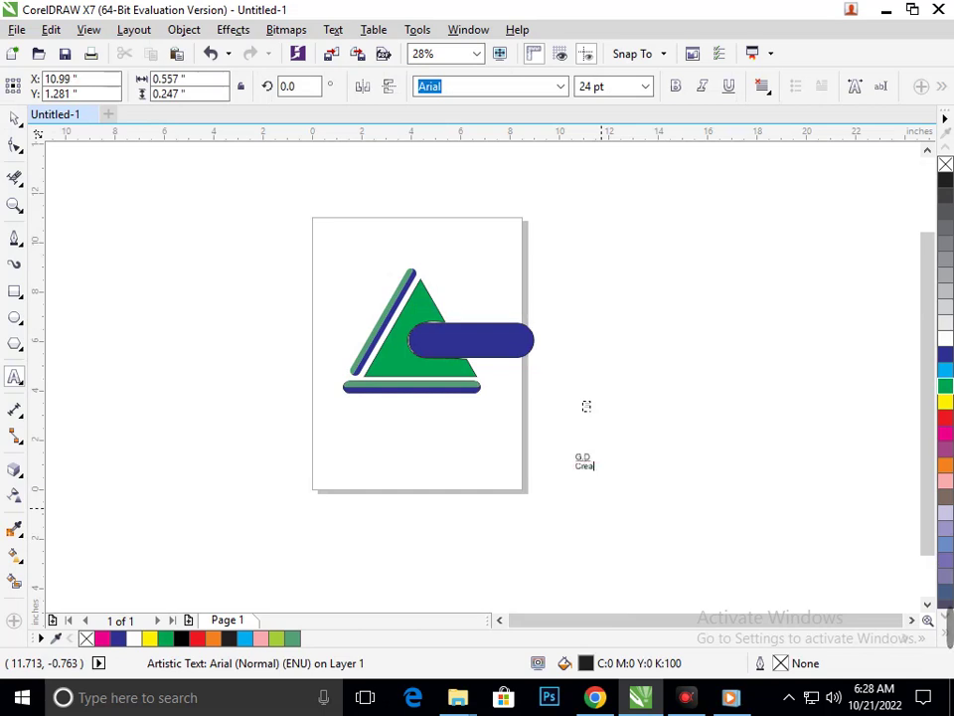
# Remove the text's second line so that it reads only "G.D".
pyautogui.press('Escape')
pyautogui.press('BackSpace')
pyautogui.press('BackSpace')
pyautogui.press('BackSpace')
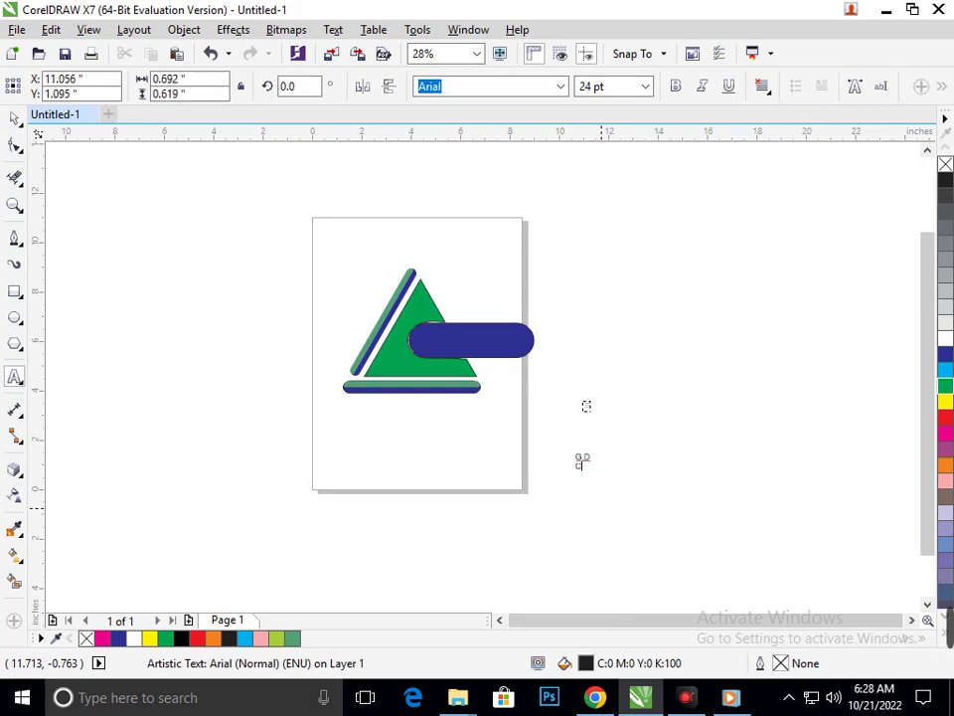
pyautogui.press('Escape')
pyautogui.press('BackSpace')
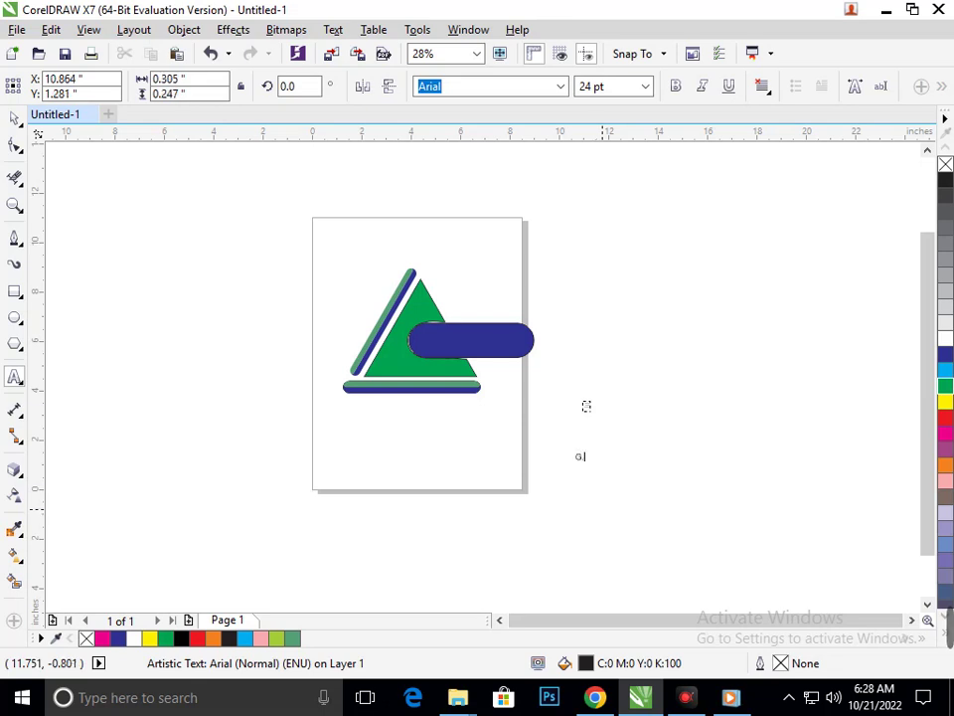
pyautogui.press('Escape')
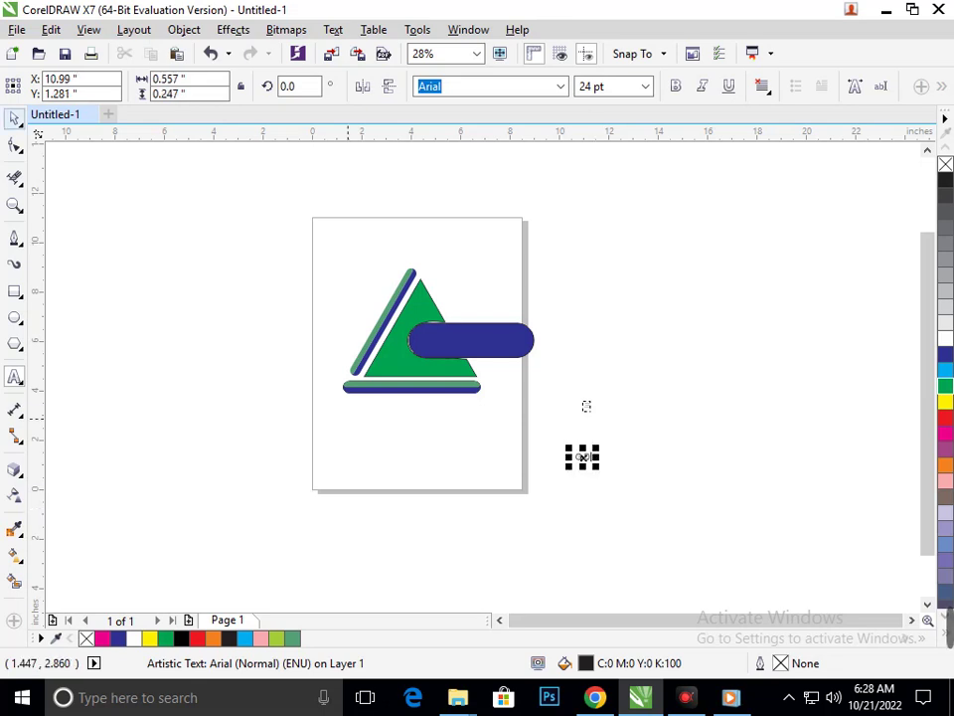
# Move the "G.D" text onto the blue rounded rectangle, near its upper edge.
pyautogui.moveTo(580, 456); pyautogui.dragTo(531, 375)
pyautogui.click(510, 405)
pyautogui.press('F2')
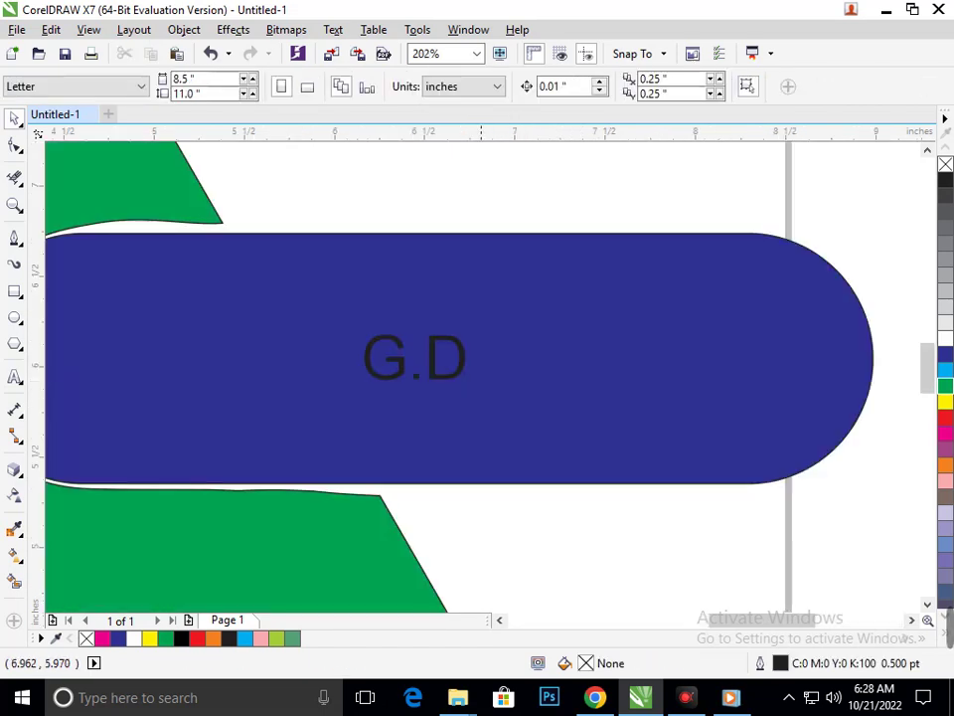
pyautogui.moveTo(444, 379); pyautogui.dragTo(429, 329)
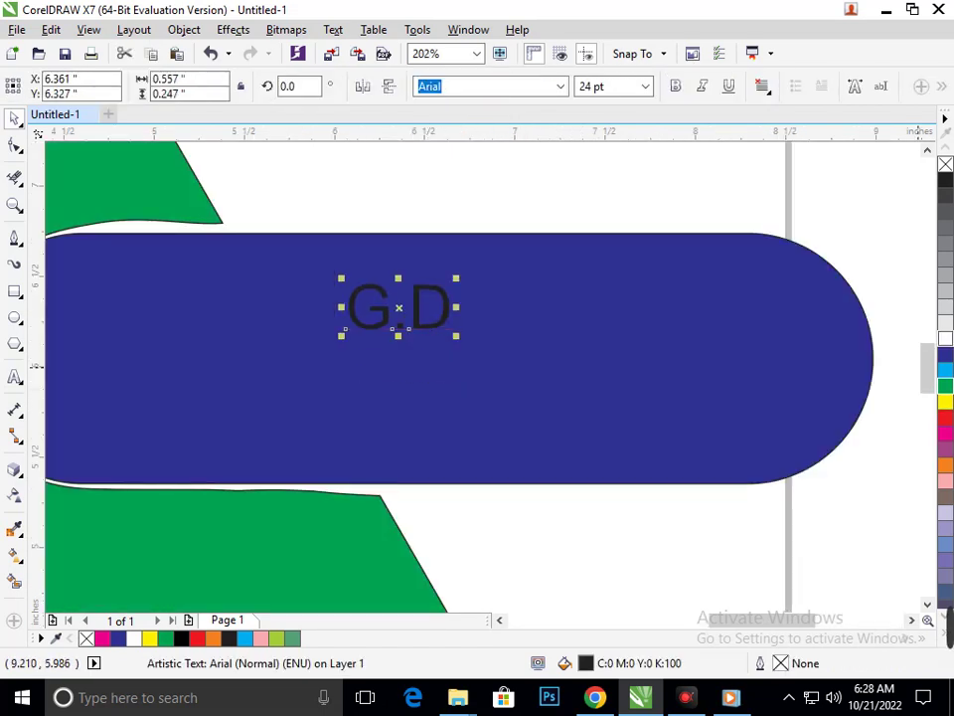
# Colour the "G.D" text on the blue rounded rectangle white.
pyautogui.click(946, 338)
pyautogui.click(835, 418)
pyautogui.scroll(-5, 586, 405)
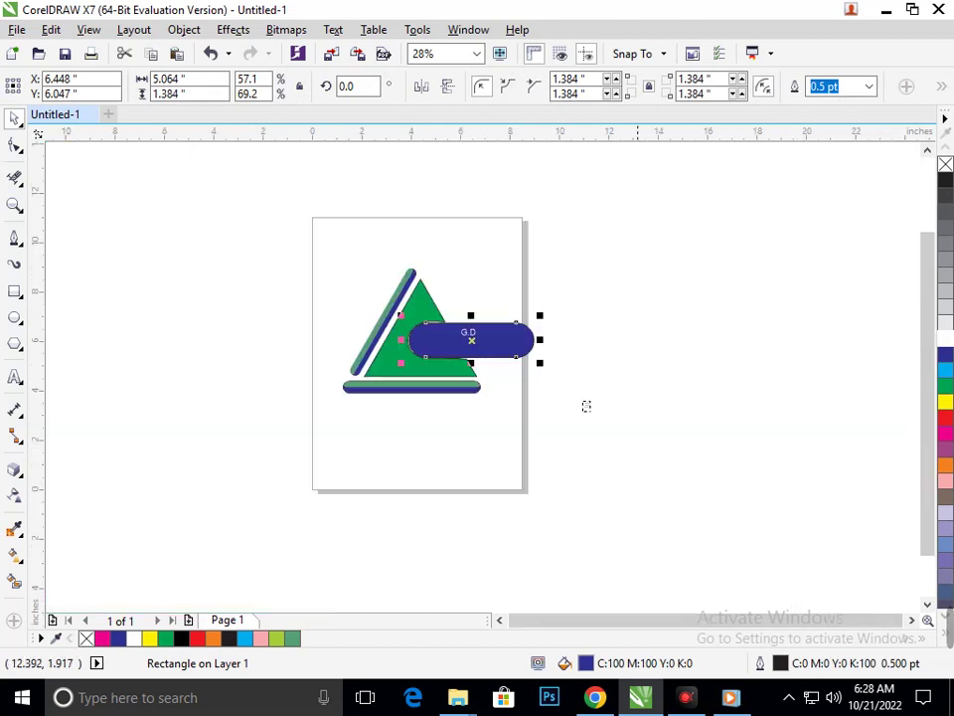
pyautogui.click(585, 404)
pyautogui.scroll(4, 586, 405)
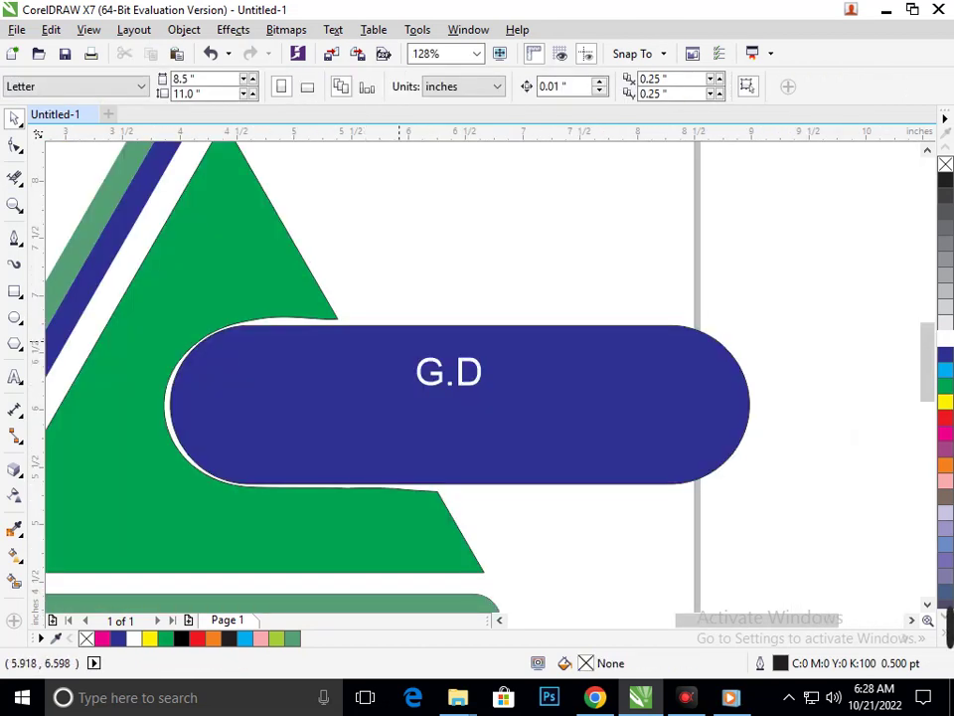
pyautogui.moveTo(397, 339); pyautogui.dragTo(537, 399)
pyautogui.hotkey('ctrl', 'z')
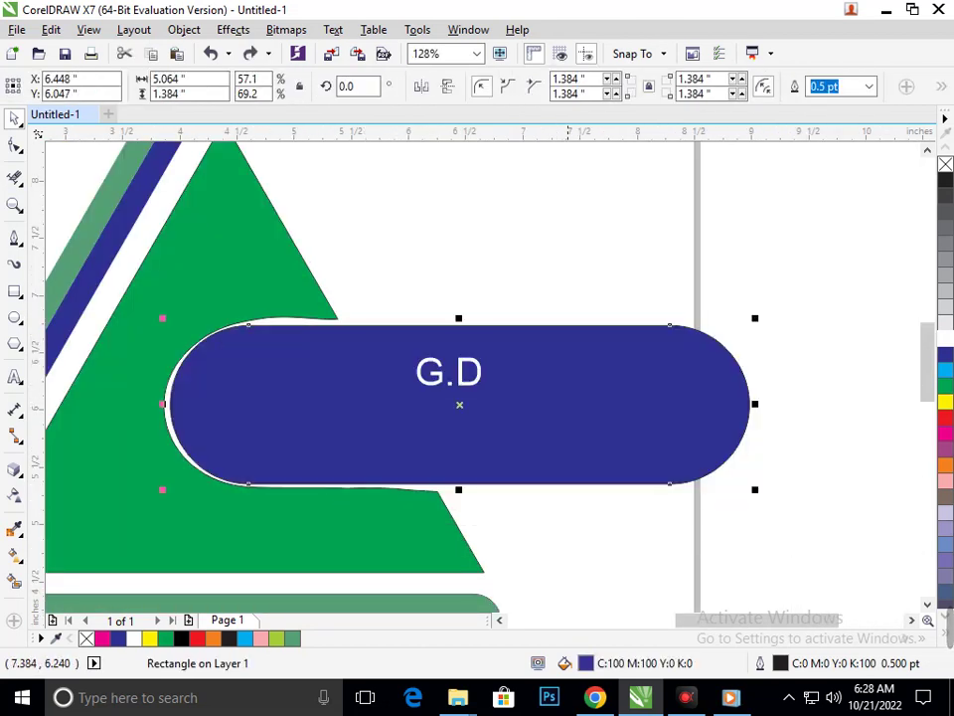
pyautogui.rightClick(566, 378)
pyautogui.click(369, 295)
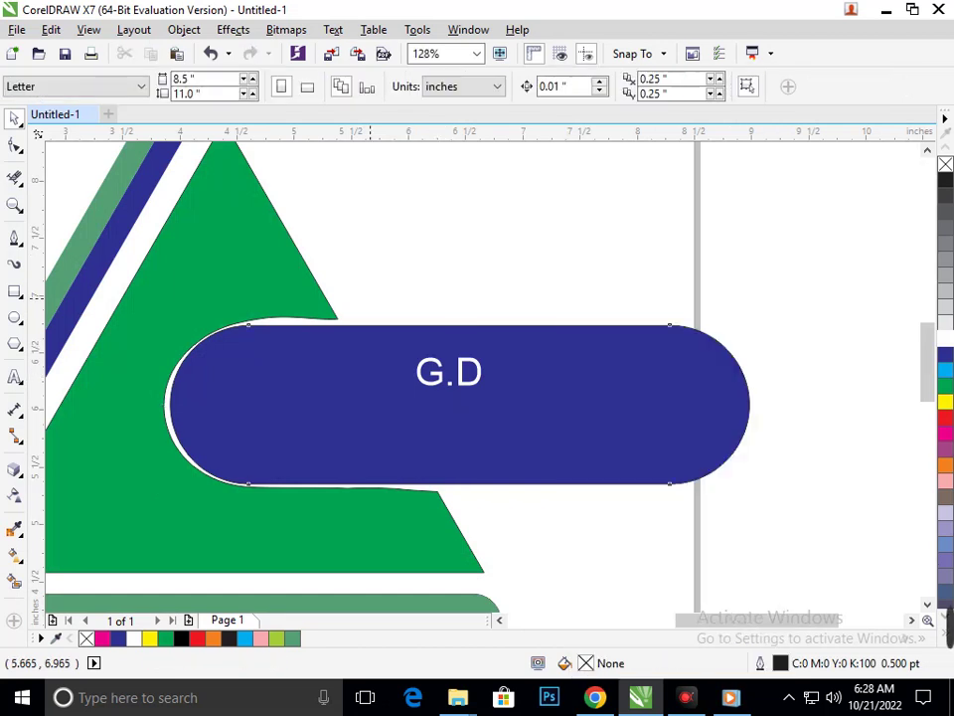
# Enlarge the white "G.D" text and centre it horizontally in the upper part of the blue rounded rectangle.
pyautogui.moveTo(369, 299); pyautogui.dragTo(526, 413)
pyautogui.click(544, 487)
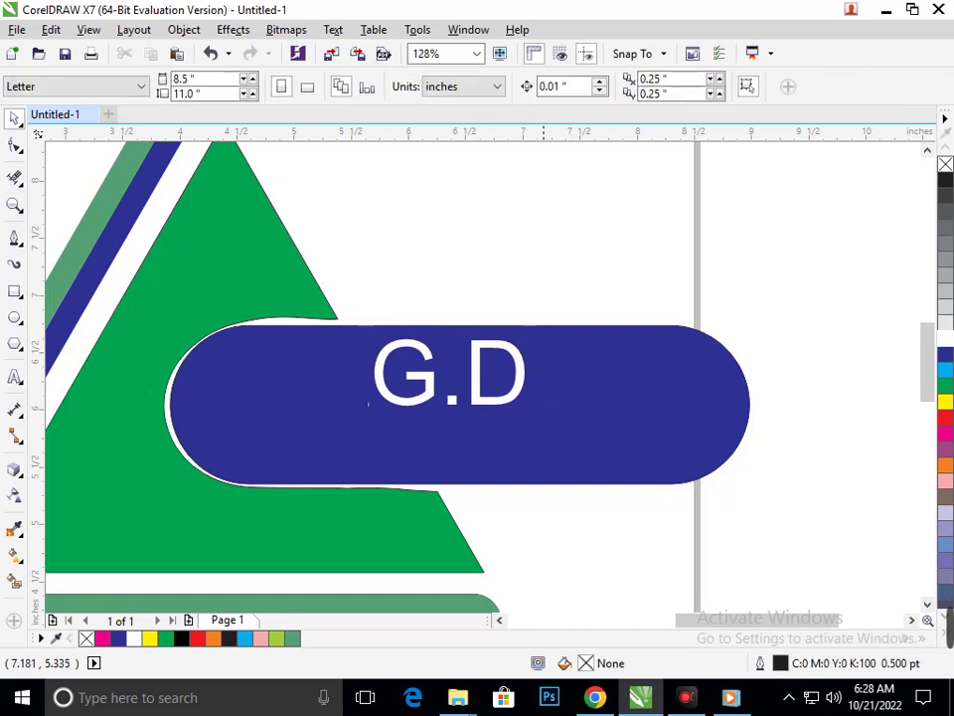
pyautogui.scroll(-5, 587, 405)
pyautogui.scroll(5, 473, 335)
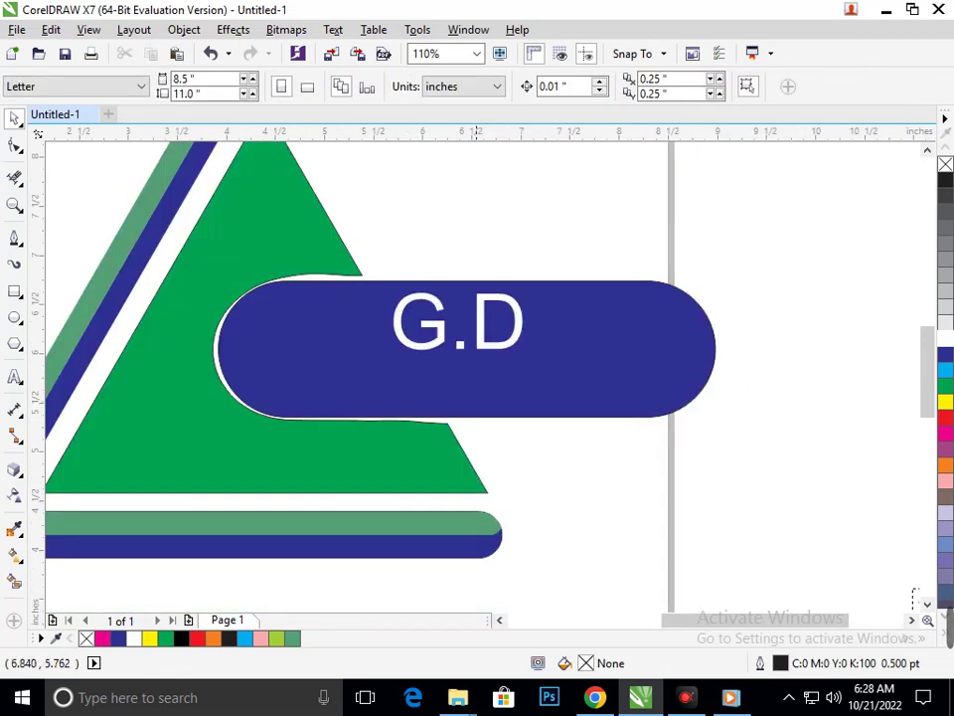
pyautogui.click(401, 338)
pyautogui.moveTo(489, 350); pyautogui.dragTo(500, 351)
pyautogui.click(556, 481)
pyautogui.scroll(-2, 545, 402)
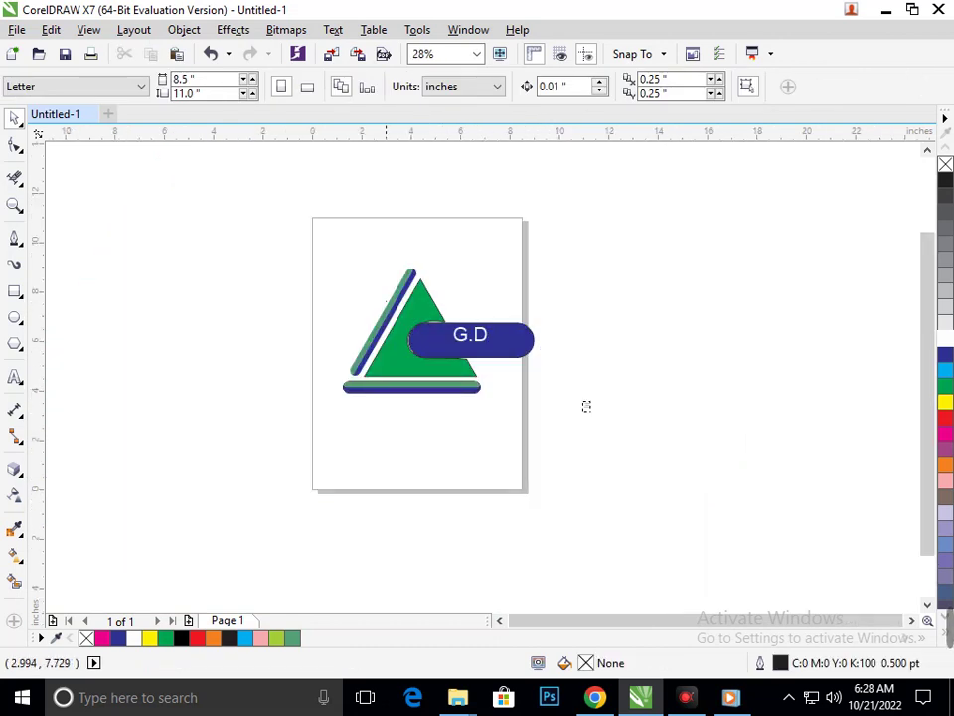
# Add the text "Creative Logo" in 24 pt Arial on the empty area beside the blue rounded rectangle.
pyautogui.scroll(4, 587, 406)
pyautogui.click(15, 377)
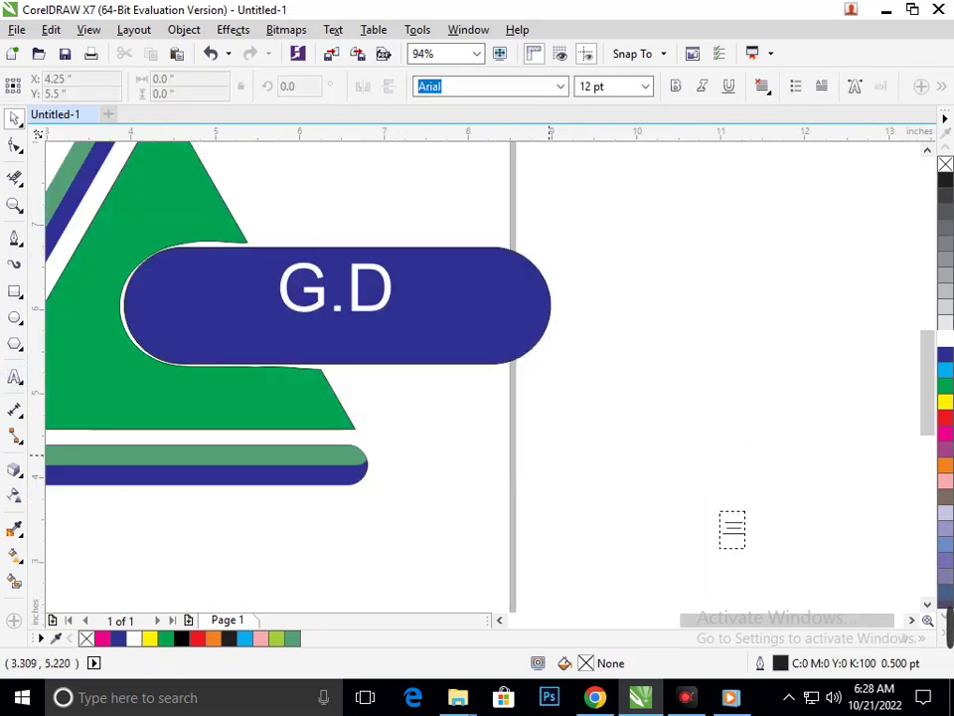
pyautogui.click(610, 421)
pyautogui.write('Cr')
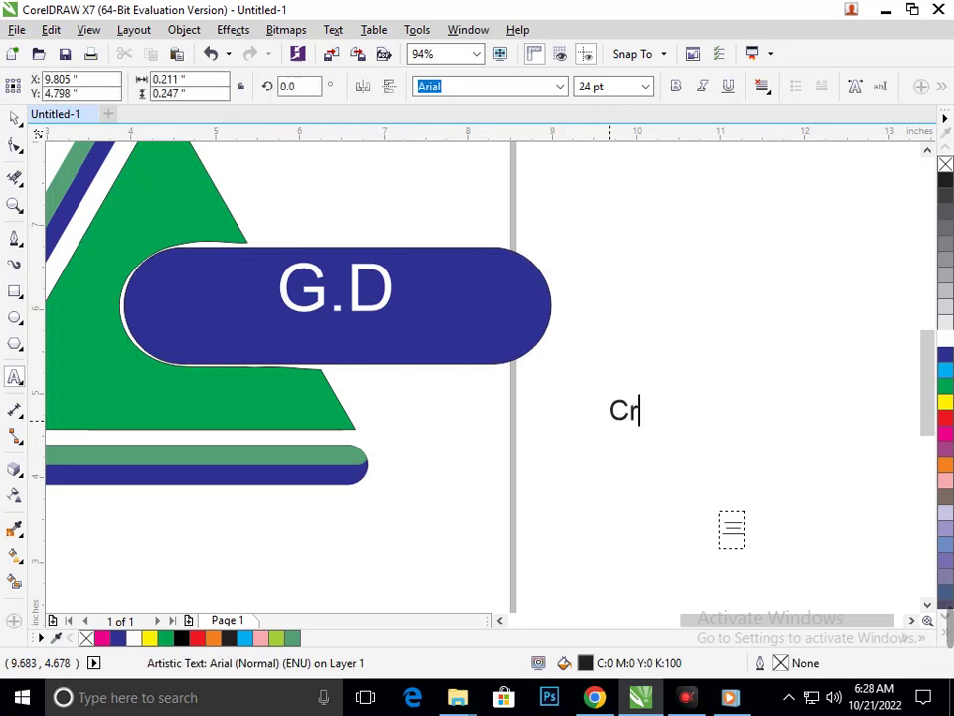
pyautogui.write('eative Logo')
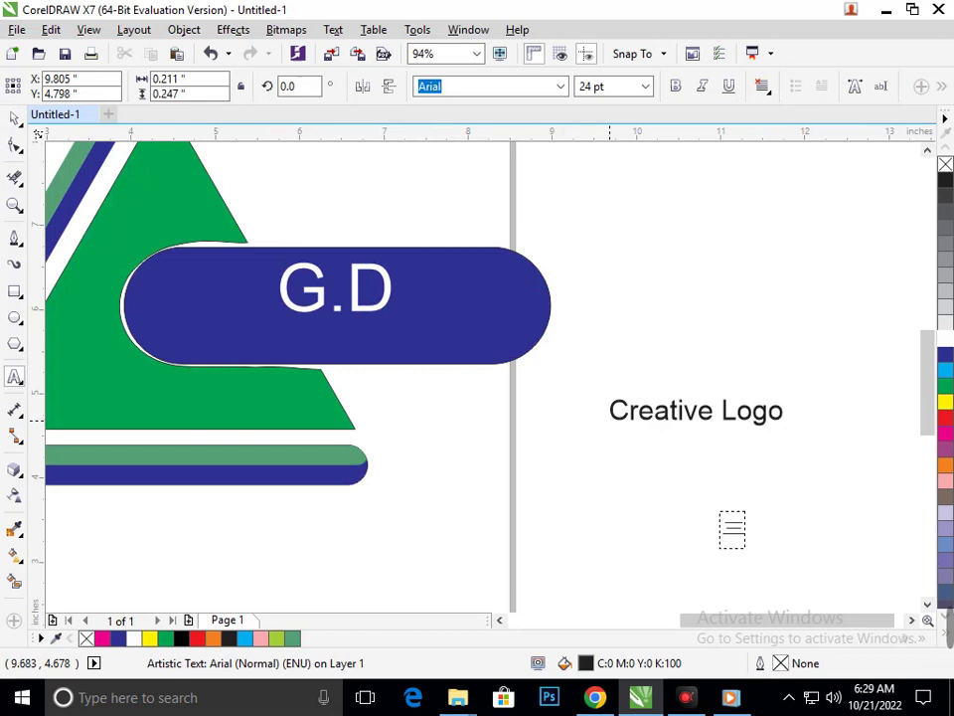
pyautogui.hotkey('ctrl', 'space')
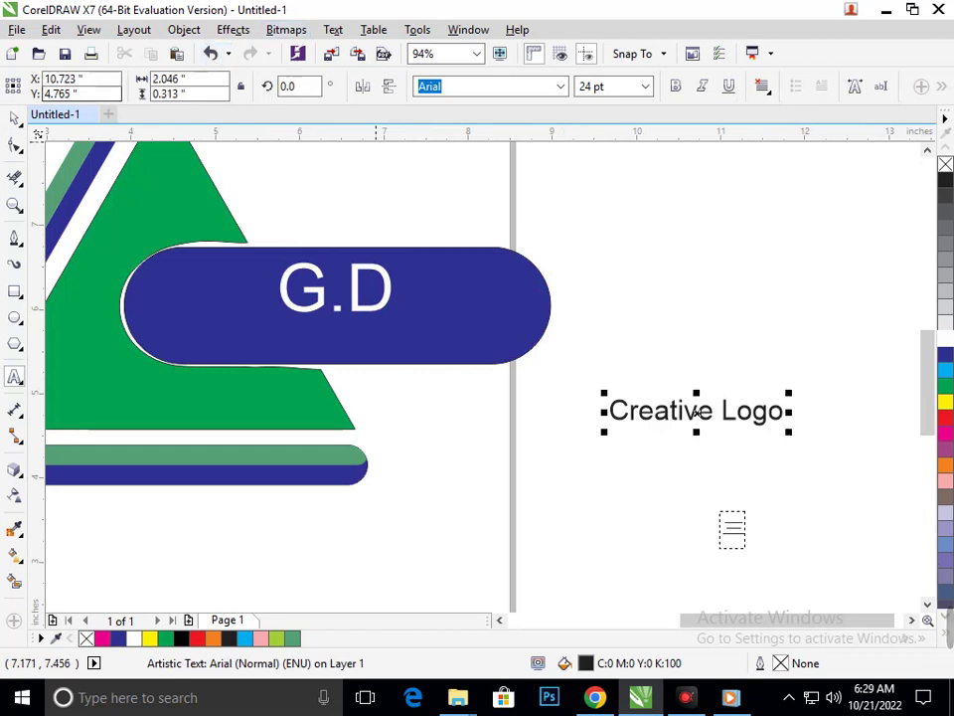
# Place the "Creative Logo" text beneath "G.D" on the blue rounded rectangle and widen its letter spacing to about 2.7 inches overall.
pyautogui.moveTo(659, 416); pyautogui.dragTo(310, 345)
pyautogui.press('F10')
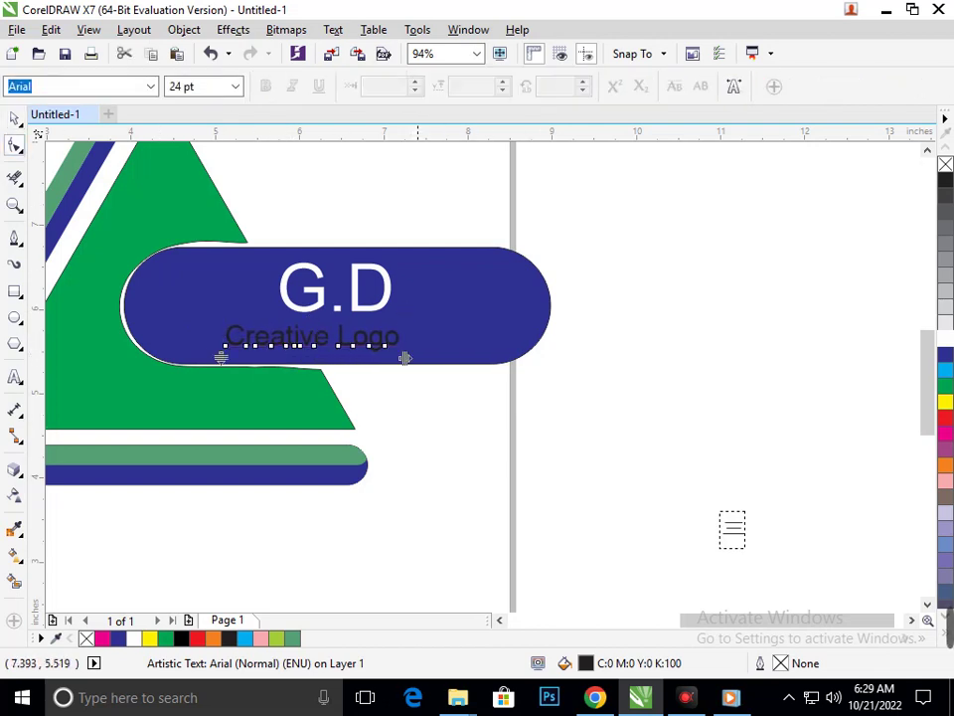
pyautogui.moveTo(405, 358); pyautogui.dragTo(459, 358)
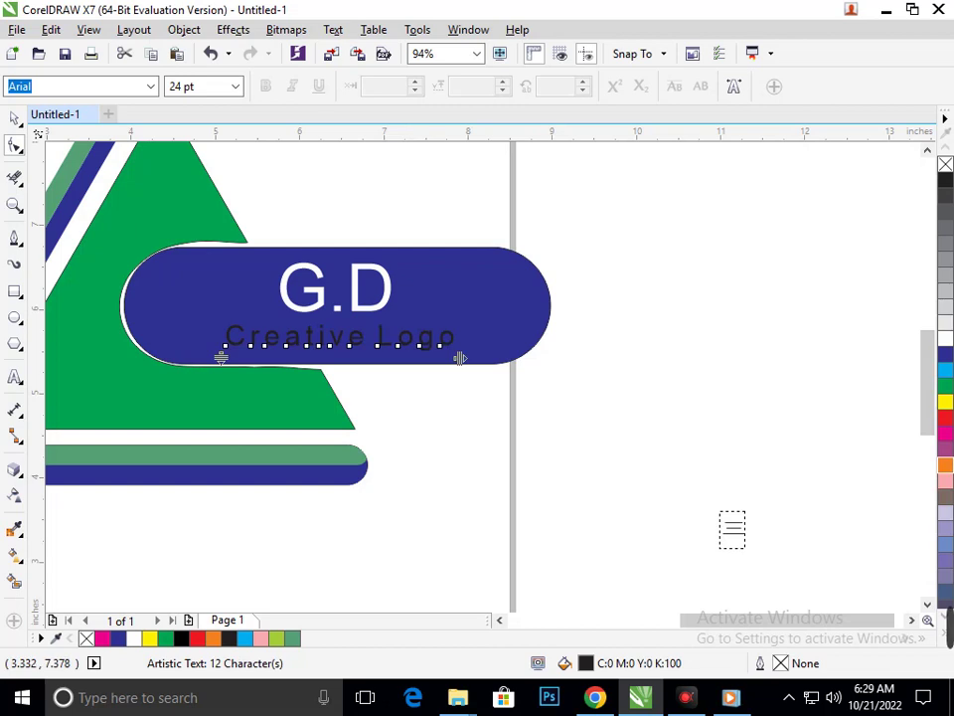
# Colour both the fill and the outline of the "Creative Logo" text orange.
pyautogui.click(14, 118)
pyautogui.click(444, 551)
pyautogui.click(426, 335)
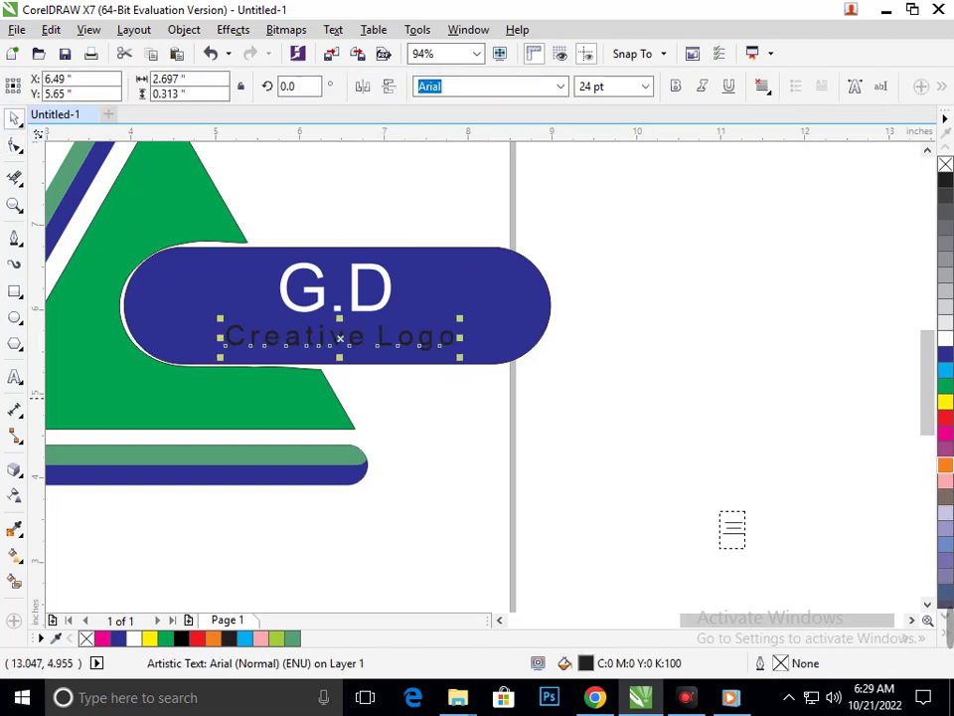
pyautogui.click(945, 466)
pyautogui.rightClick(945, 465)
pyautogui.click(761, 484)
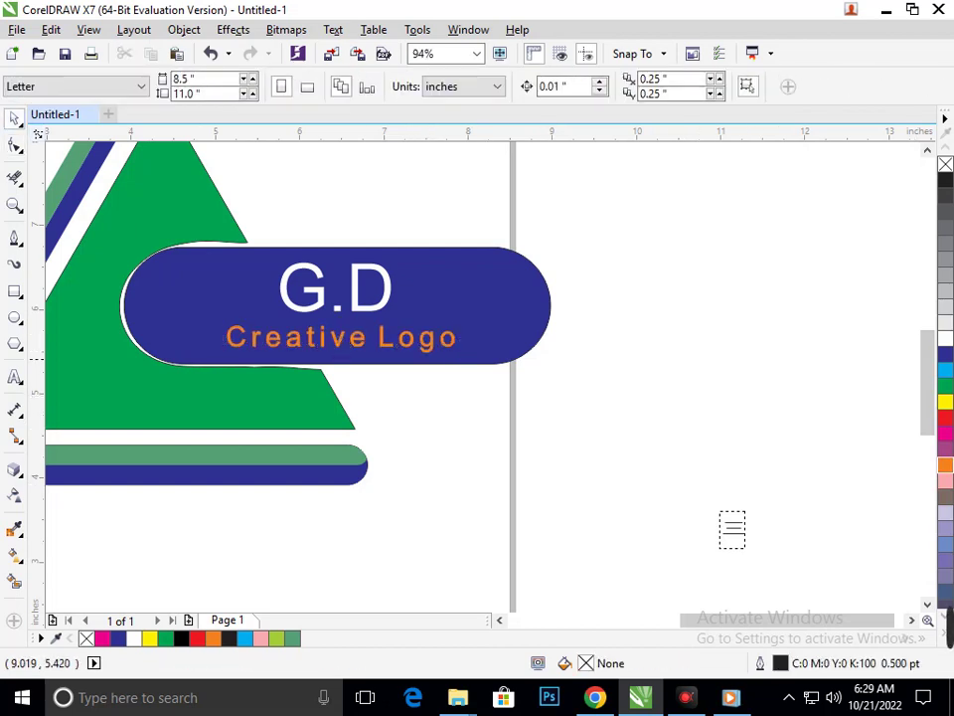
# Widen the letter spacing of the white "G.D" text above "Creative Logo".
pyautogui.scroll(-2, 527, 353)
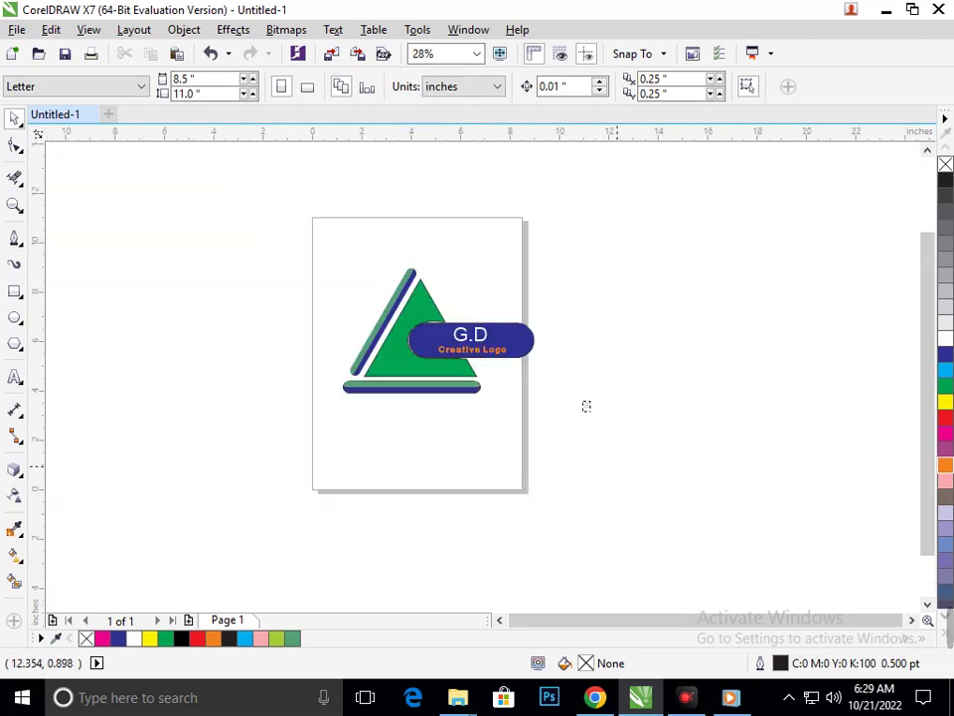
pyautogui.scroll(1, 396, 320)
pyautogui.click(515, 378)
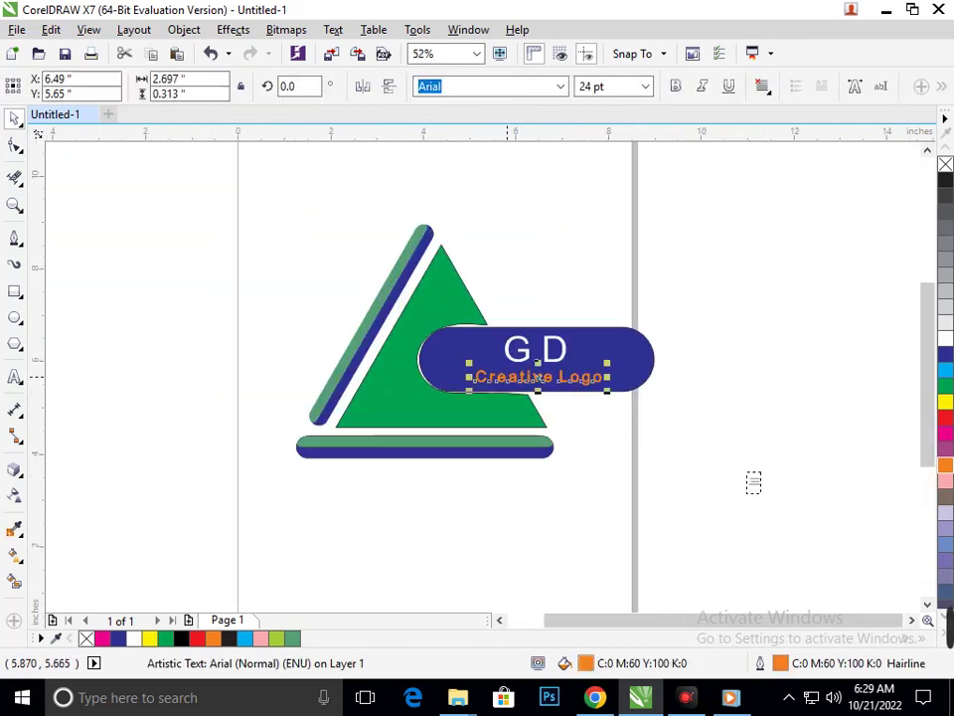
pyautogui.press('Tab')
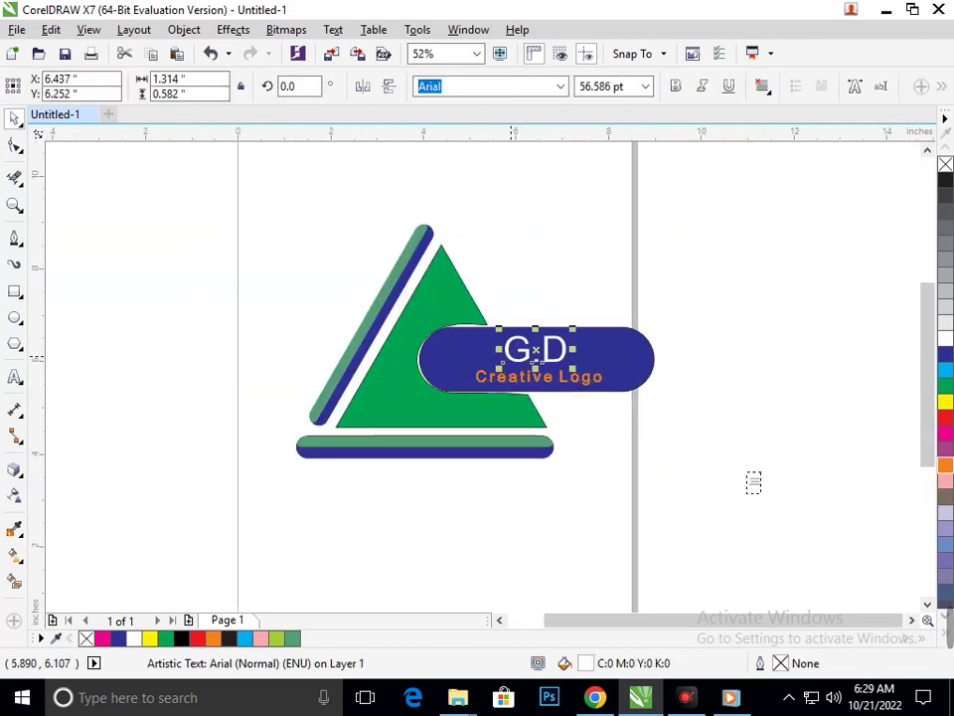
pyautogui.click(15, 145)
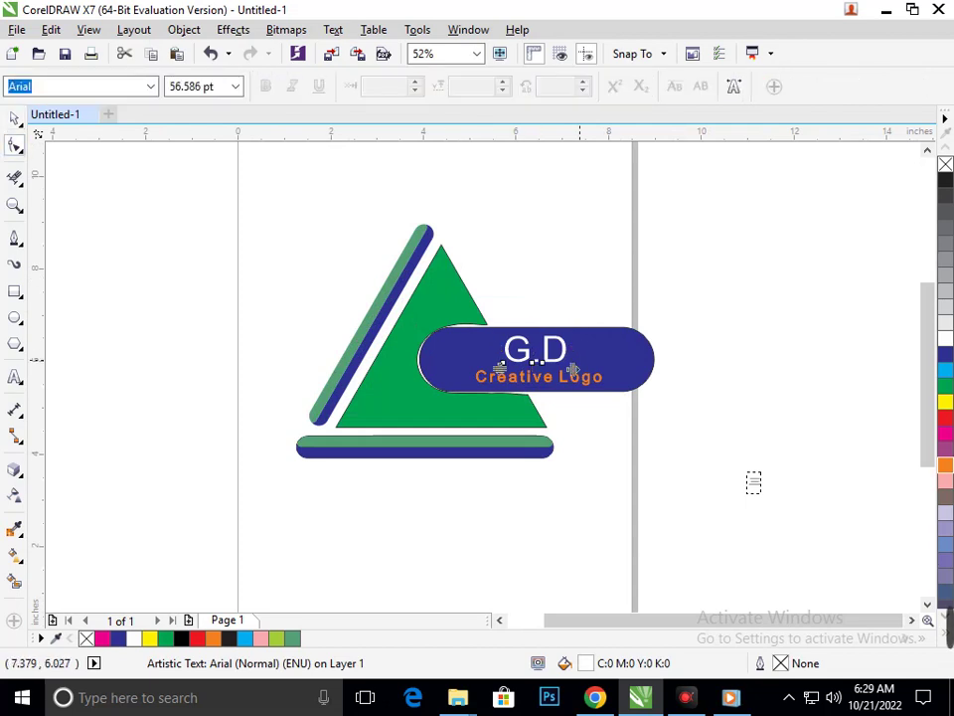
pyautogui.moveTo(573, 370); pyautogui.dragTo(592, 370)
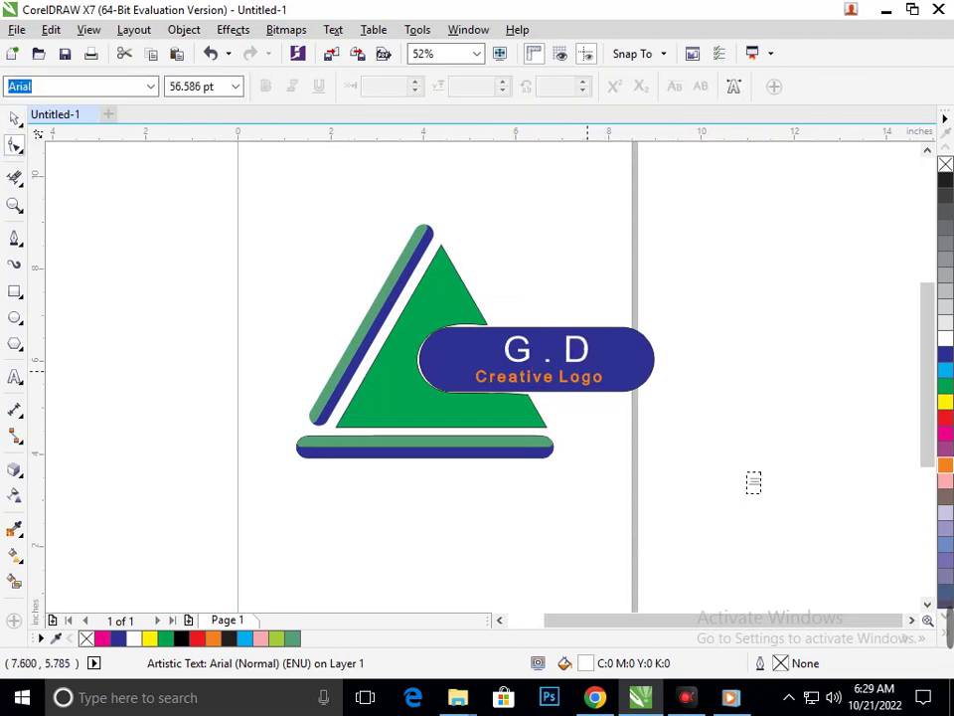
pyautogui.click(15, 118)
pyautogui.press('Escape')
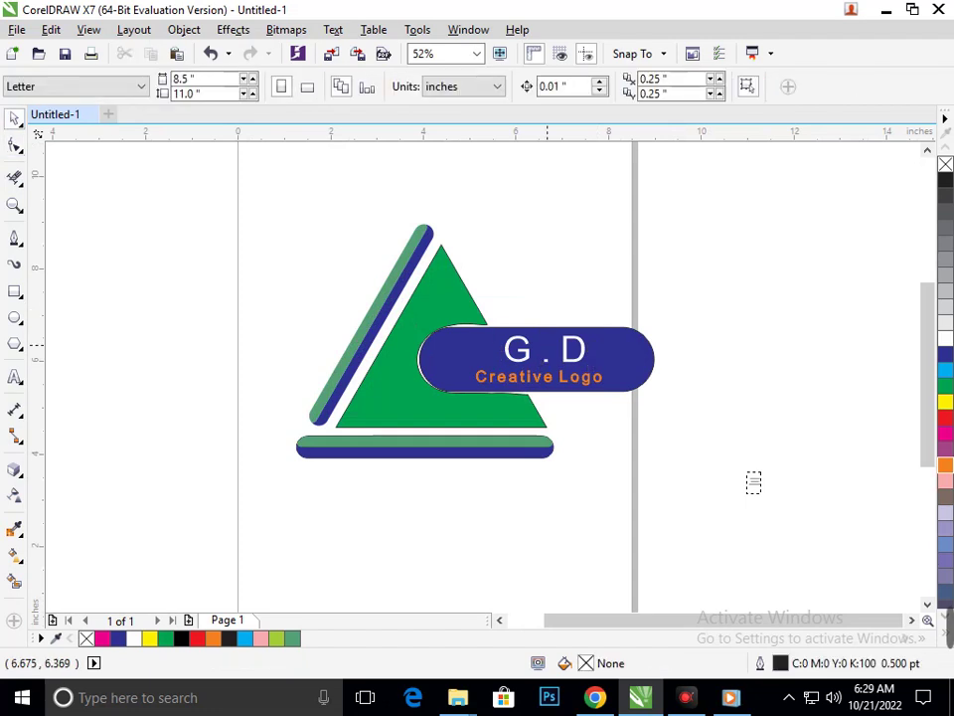
# Shift the "G.D" text slightly up and to the left, and tighten its letter spacing to about 1.55 inches overall.
pyautogui.moveTo(528, 360)
pyautogui.mouseDown()
pyautogui.moveTo(512, 366)
pyautogui.moveTo(523, 361)
pyautogui.mouseUp()
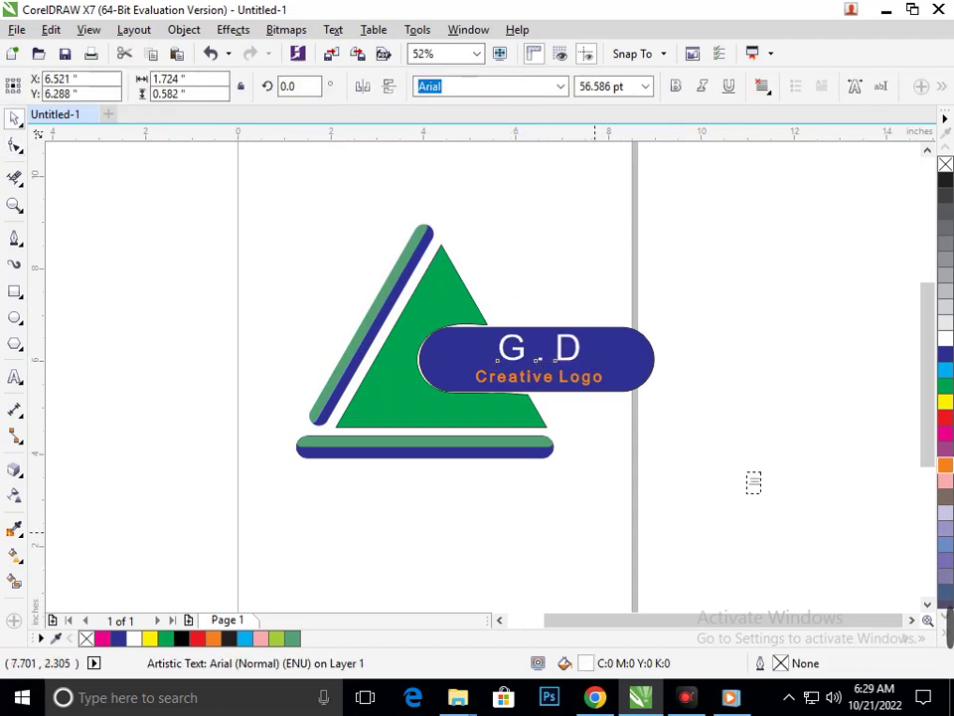
pyautogui.click(596, 532)
pyautogui.click(567, 357)
pyautogui.click(15, 145)
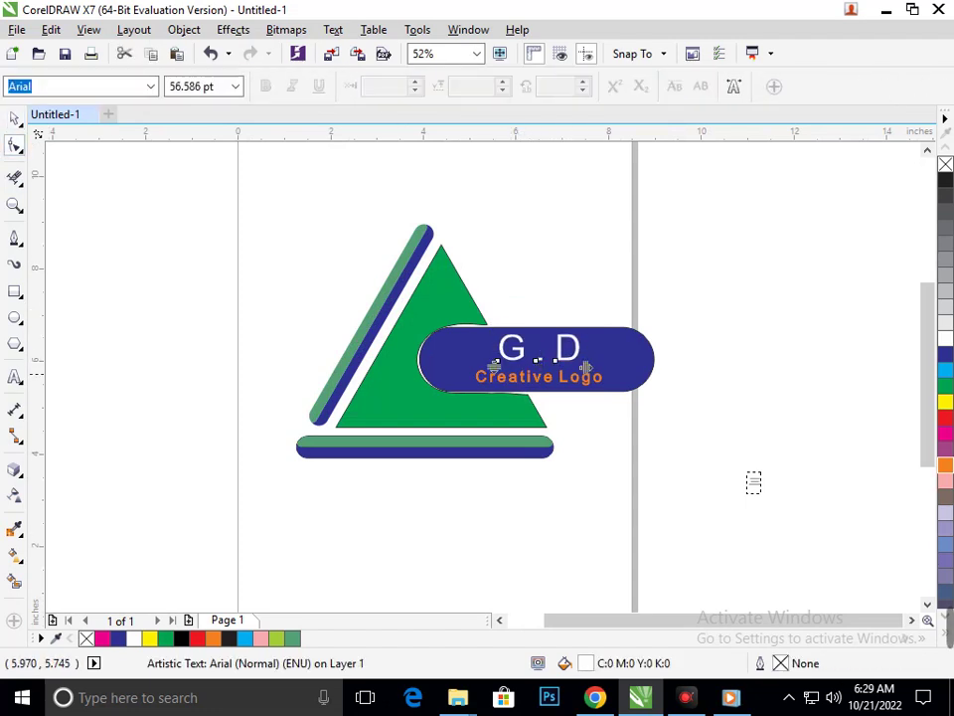
pyautogui.moveTo(586, 368); pyautogui.dragTo(579, 368)
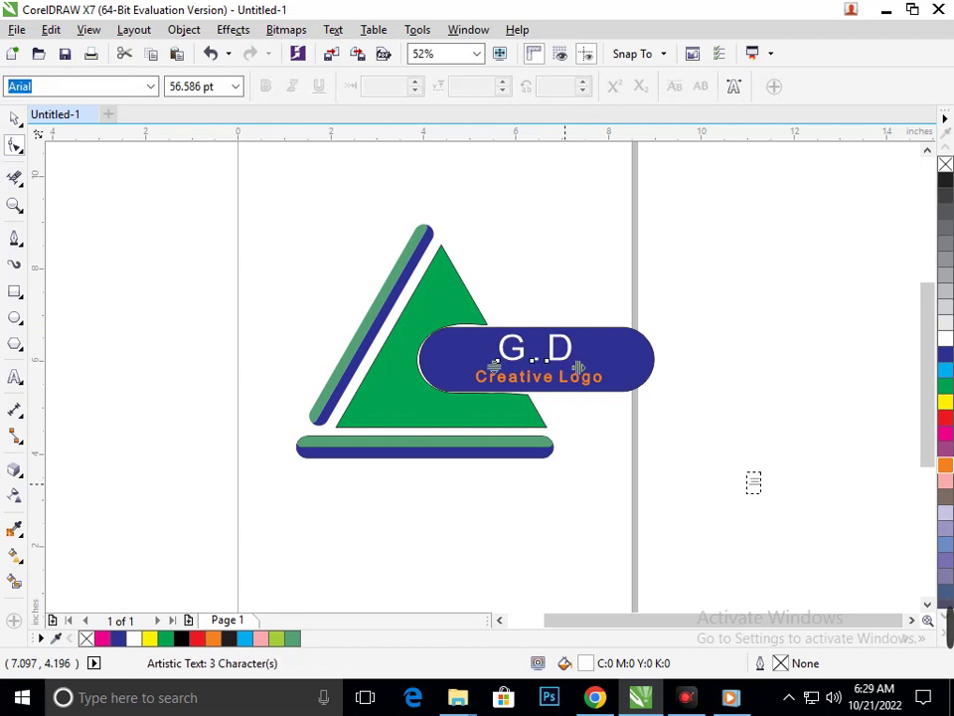
pyautogui.press('space')
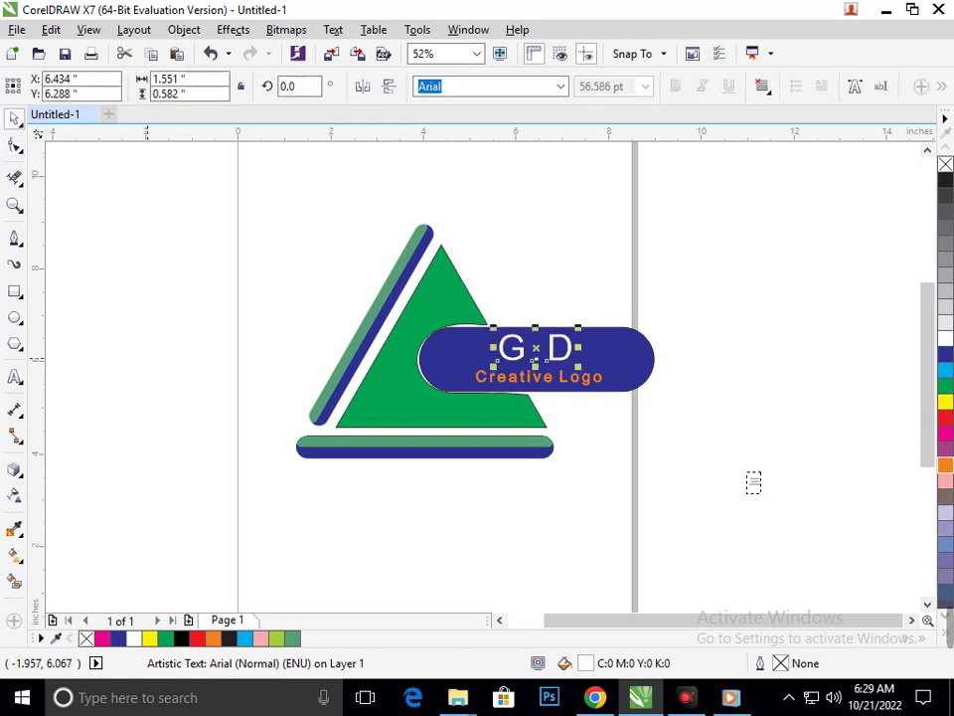
pyautogui.press('Escape')
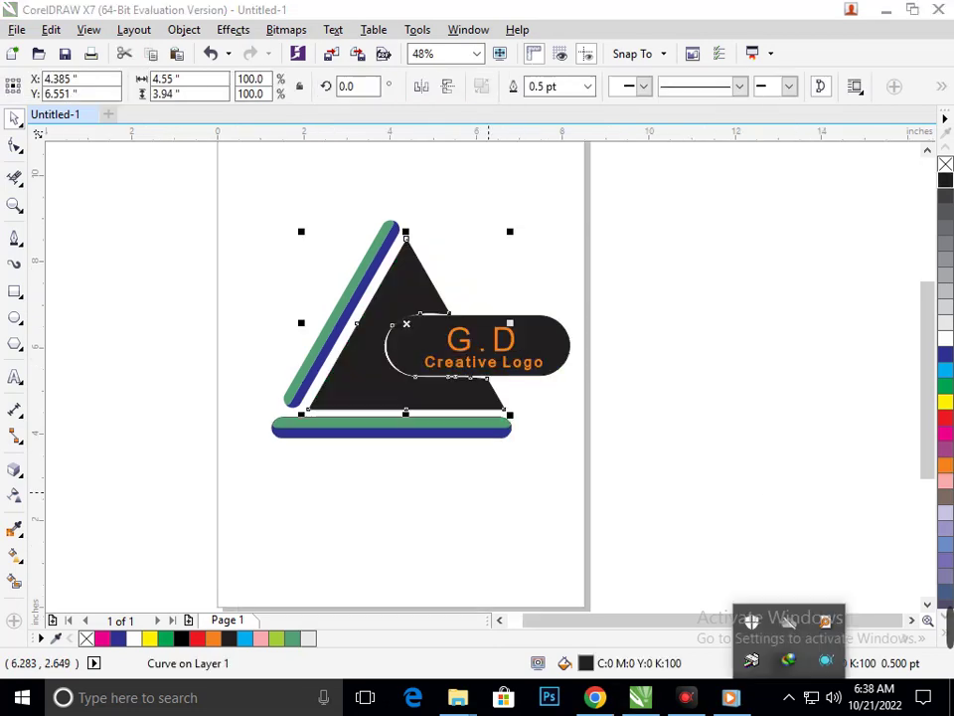
# Make a smaller concentric copy of the black rounded rectangle, about 3.94 by 1.29 inches, and give it a white outline.
pyautogui.press('Escape')
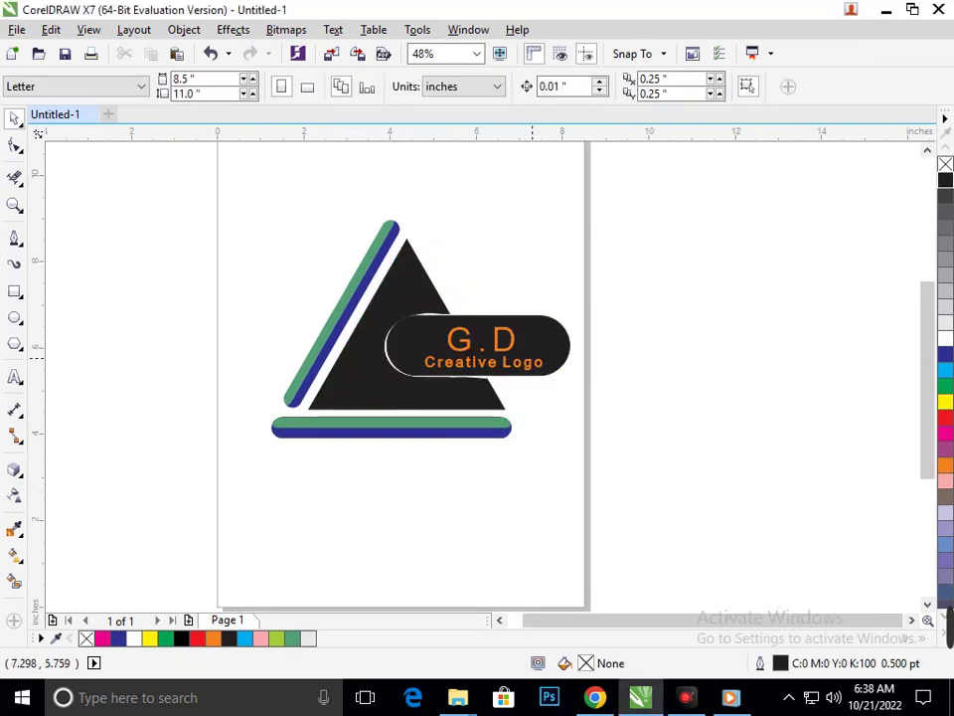
pyautogui.click(548, 344)
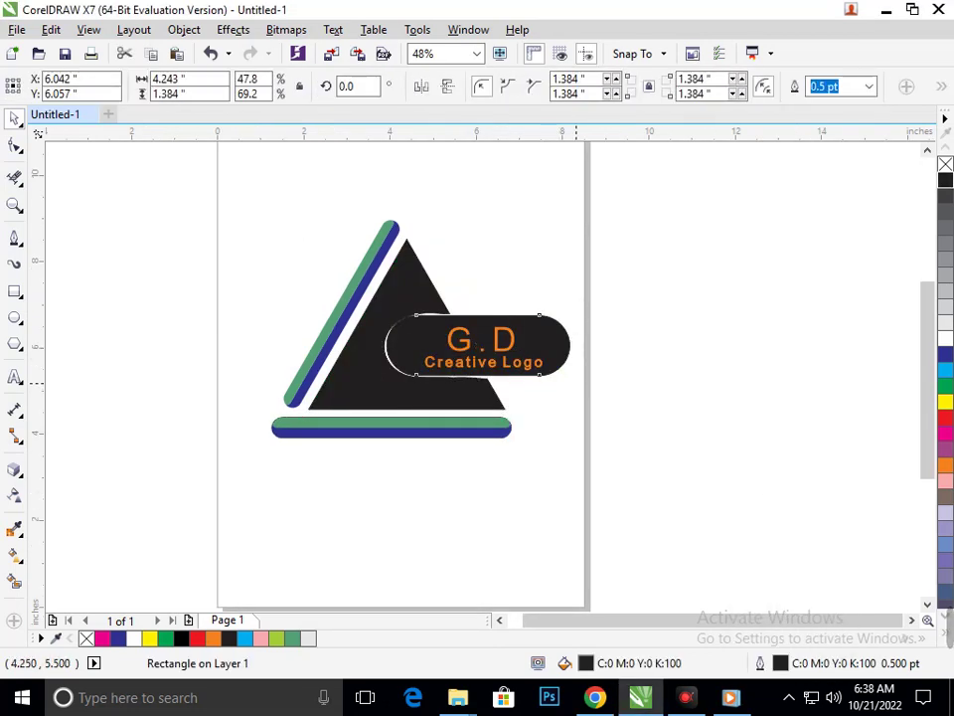
pyautogui.moveTo(577, 384); pyautogui.dragTo(565, 373)
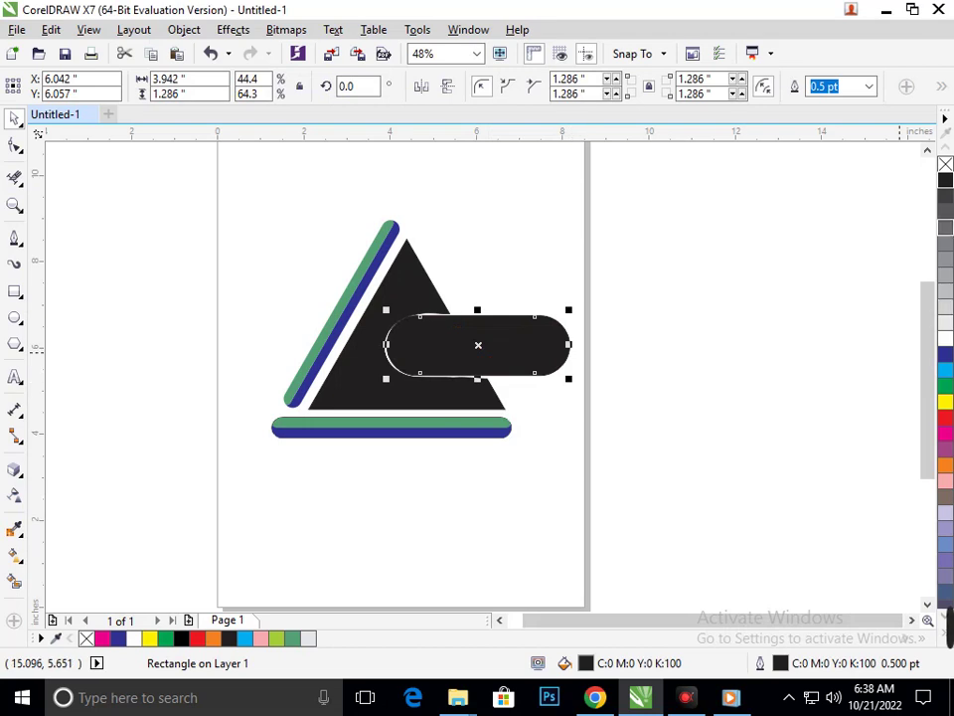
pyautogui.rightClick(946, 338)
pyautogui.click(795, 410)
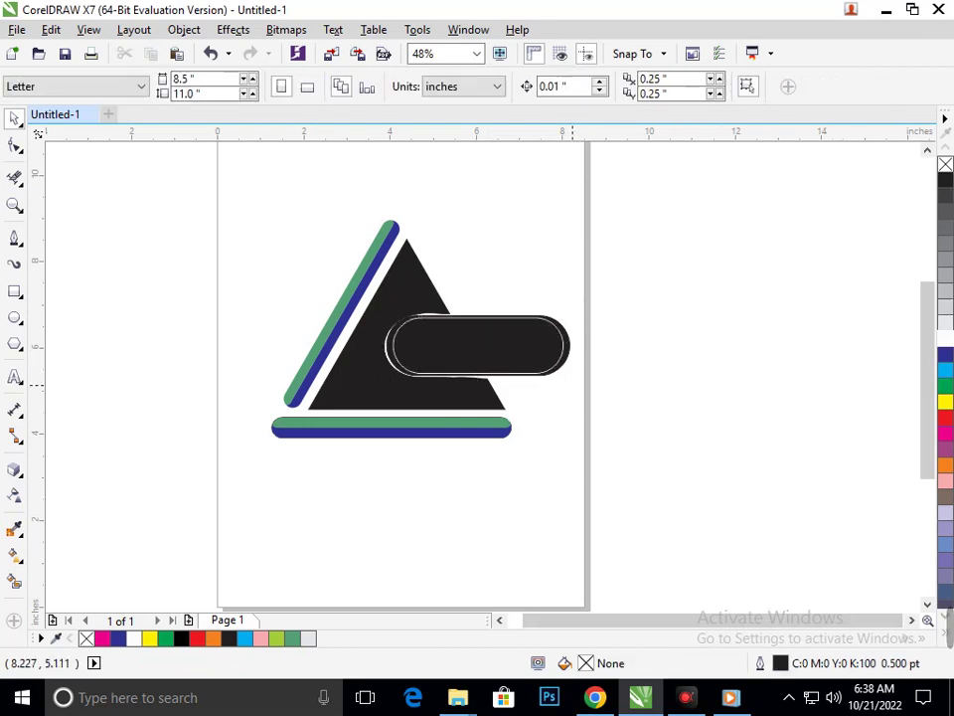
# Send the white-outlined copy to the back and move both black rounded rectangles out of the triangle's notch to the upper right.
pyautogui.click(522, 353)
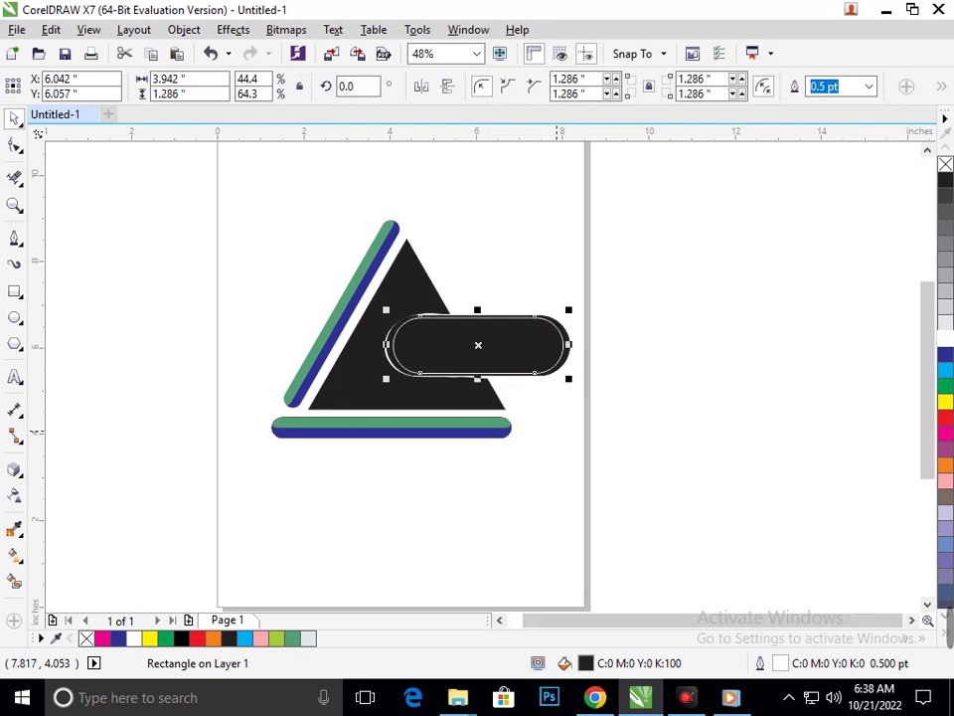
pyautogui.hotkey('shift', 'pagedown')
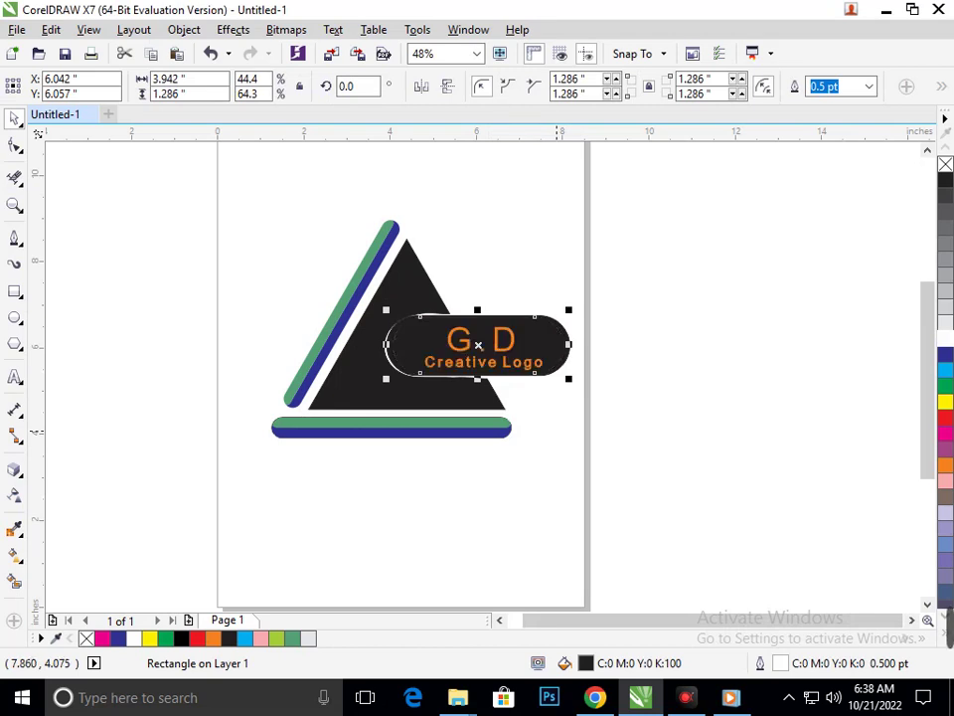
pyautogui.click(557, 455)
pyautogui.press('F2')
pyautogui.moveTo(317, 256); pyautogui.dragTo(675, 467)
pyautogui.moveTo(571, 331); pyautogui.dragTo(822, 252)
pyautogui.moveTo(599, 376); pyautogui.dragTo(844, 304)
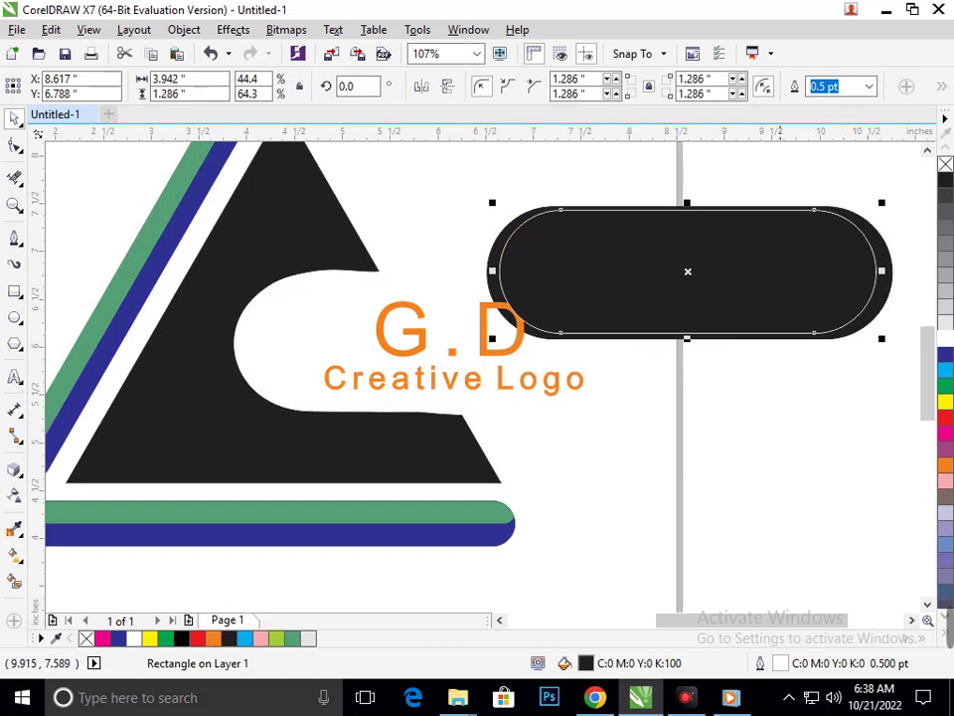
# Move the "Creative Logo" and "G.D" texts onto the relocated black rounded rectangles.
pyautogui.press('Escape')
pyautogui.moveTo(529, 386); pyautogui.dragTo(768, 320)
pyautogui.click(516, 360)
pyautogui.moveTo(518, 344); pyautogui.dragTo(758, 274)
pyautogui.click(727, 415)
# Bring both the "G.D" and "Creative Logo" texts to the front of the black rounded rectangles.
pyautogui.rightClick(560, 297)
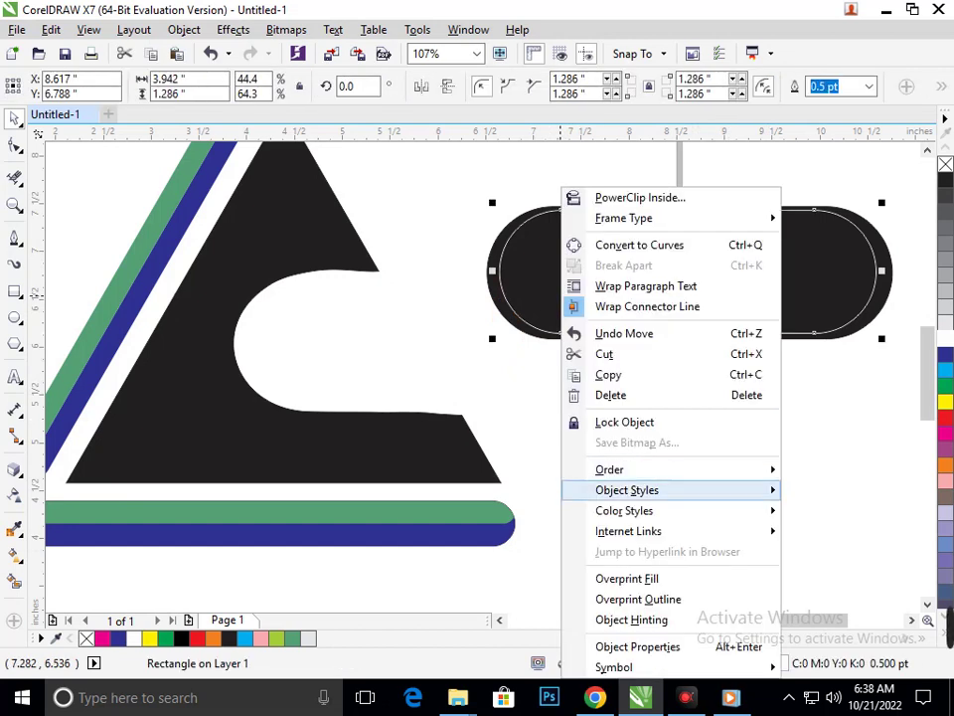
pyautogui.click(517, 366)
pyautogui.moveTo(518, 177); pyautogui.dragTo(845, 370)
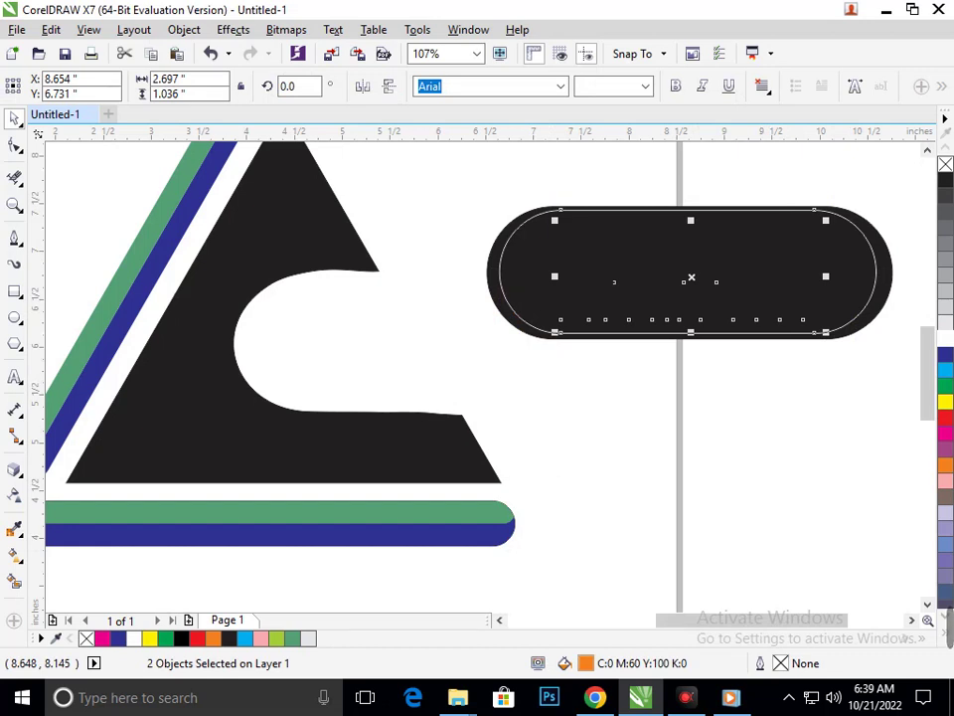
pyautogui.hotkey('shift', 'pageup')
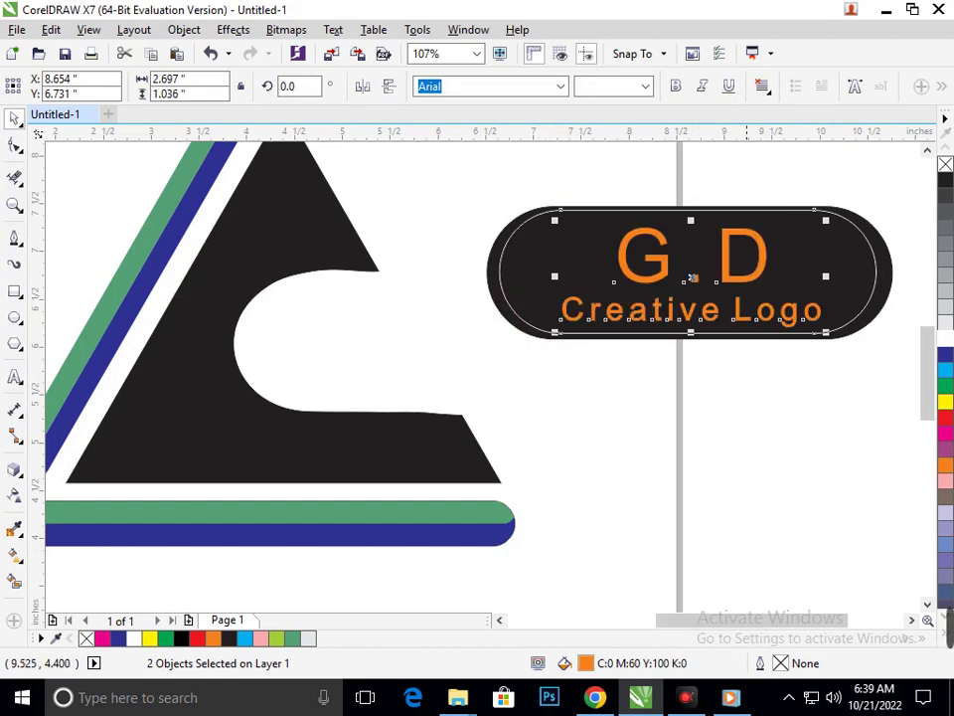
# Group the larger black rounded rectangle with the "G.D" and "Creative Logo" texts.
pyautogui.press('Escape')
pyautogui.moveTo(435, 179); pyautogui.dragTo(865, 380)
pyautogui.hotkey('ctrl', 'g')
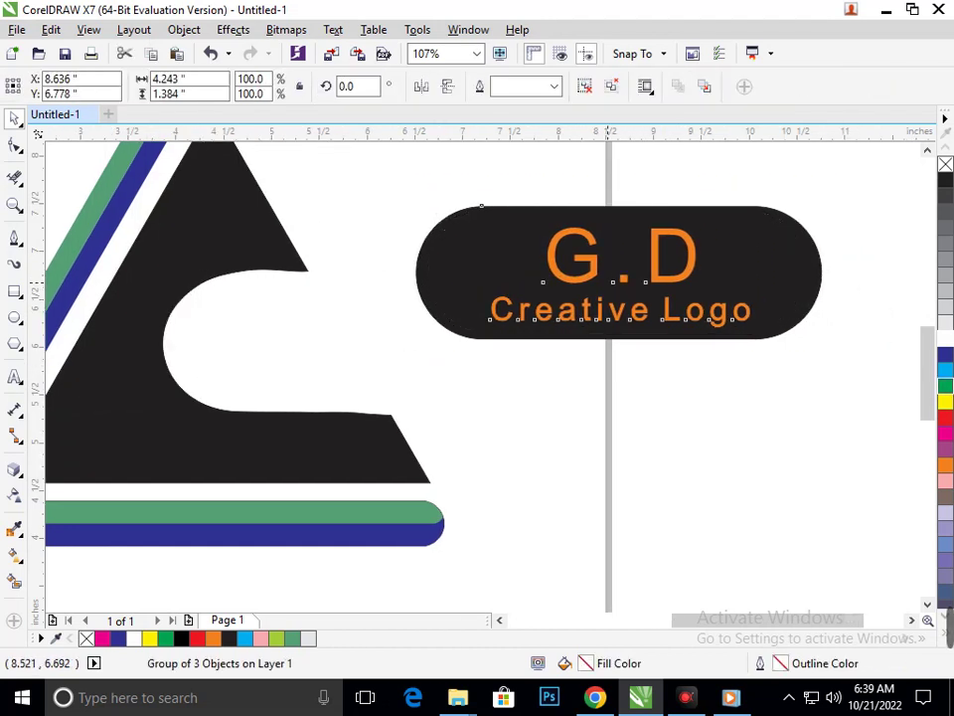
# Try to move the grouped rounded rectangle and lettering back into the triangle's notch, undoing each move.
pyautogui.moveTo(607, 280); pyautogui.dragTo(361, 351)
pyautogui.click(467, 430)
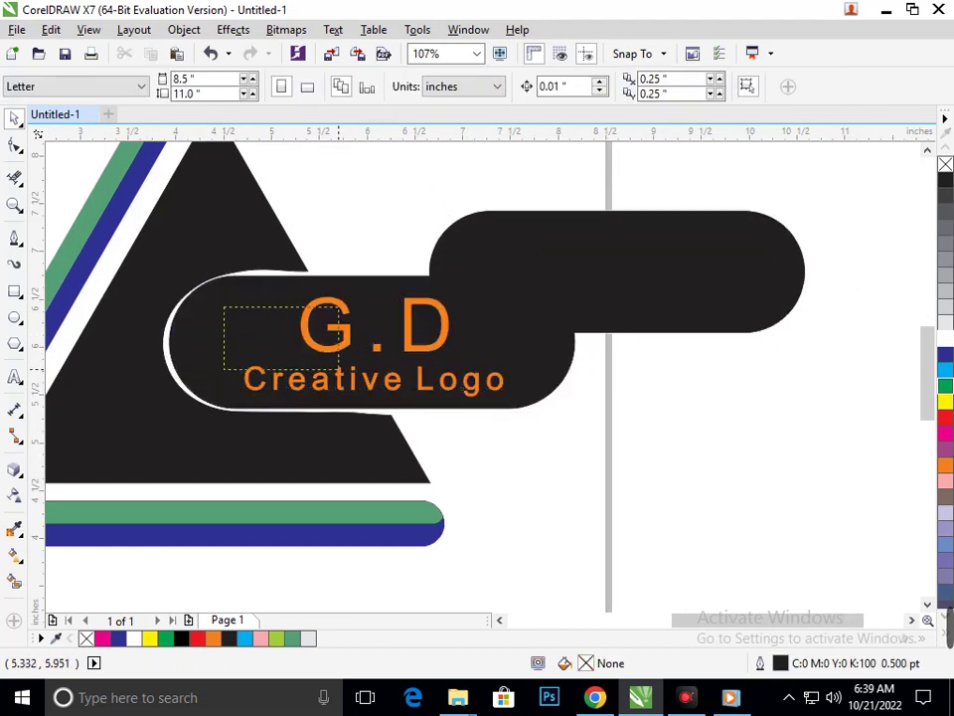
pyautogui.scroll(-2, 567, 351)
pyautogui.hotkey('ctrl', 'z')
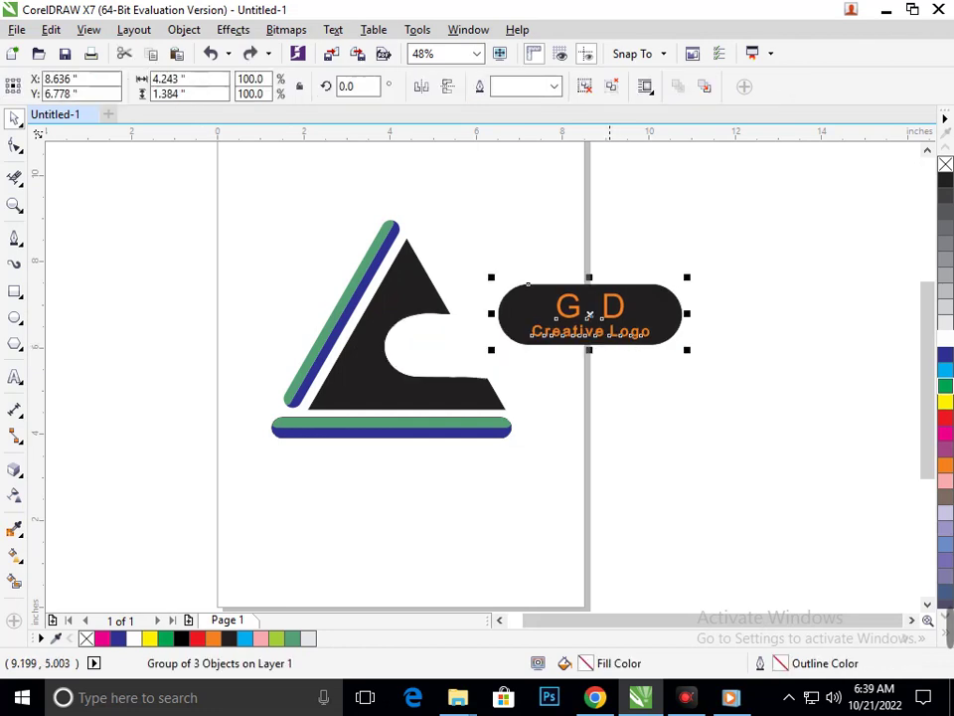
pyautogui.moveTo(528, 309); pyautogui.dragTo(418, 337)
pyautogui.click(569, 412)
pyautogui.hotkey('ctrl', 'z')
pyautogui.press('Escape')
# Move the lettering group straight down below the smaller black rounded rectangle and ungroup it.
pyautogui.moveTo(590, 314); pyautogui.dragTo(590, 427)
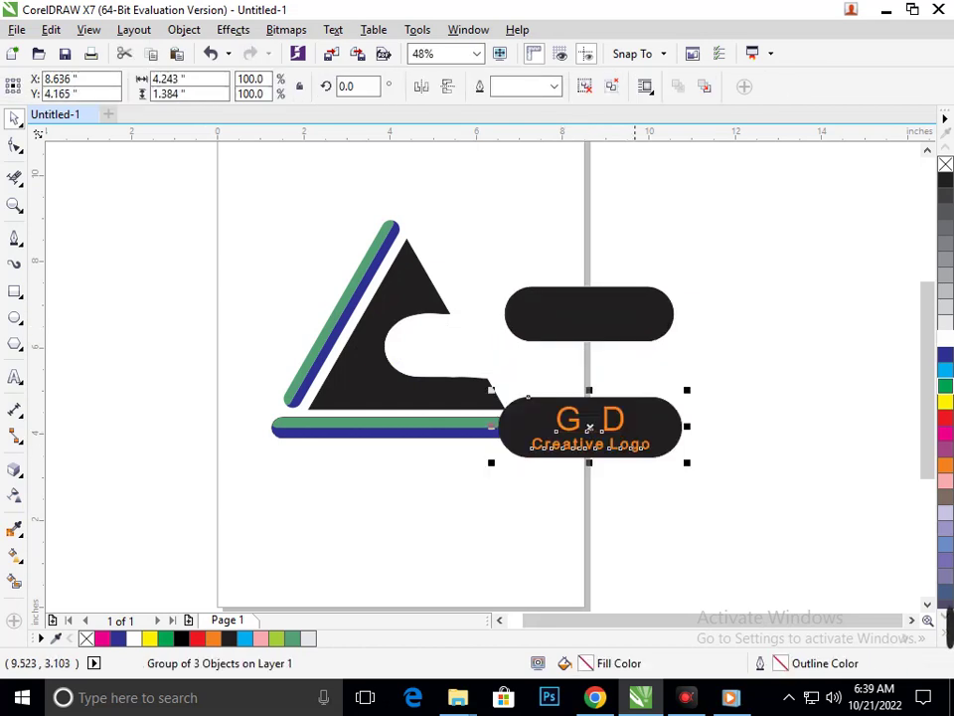
pyautogui.hotkey('ctrl', 'u')
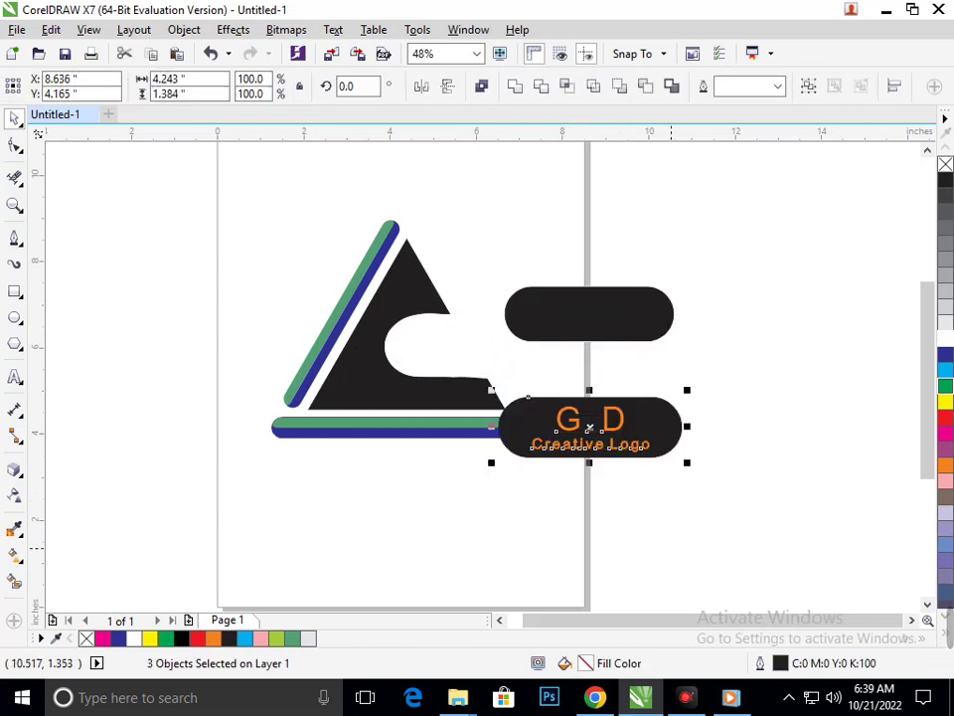
pyautogui.press('Escape')
# Move the "Creative Logo" and "G.D" texts down off the larger black rounded rectangle onto the empty area beneath it.
pyautogui.moveTo(617, 447); pyautogui.dragTo(616, 557)
pyautogui.moveTo(608, 421); pyautogui.dragTo(608, 515)
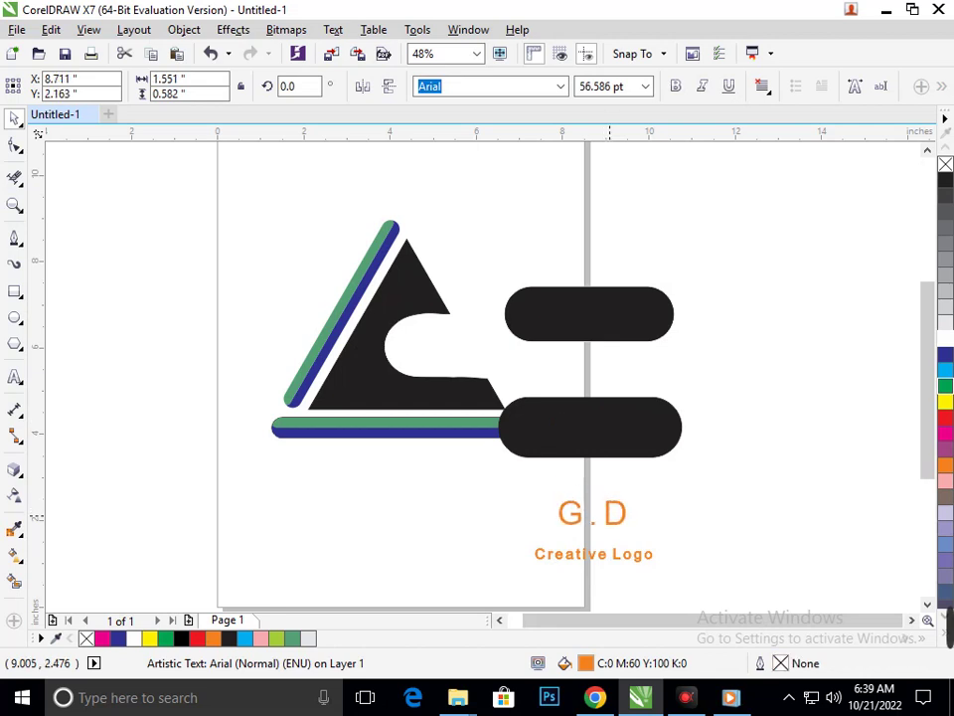
# Move the larger black rounded rectangle over the smaller one, centred on it, and send it to the back.
pyautogui.click(686, 512)
pyautogui.click(619, 331)
pyautogui.moveTo(619, 331); pyautogui.dragTo(610, 321)
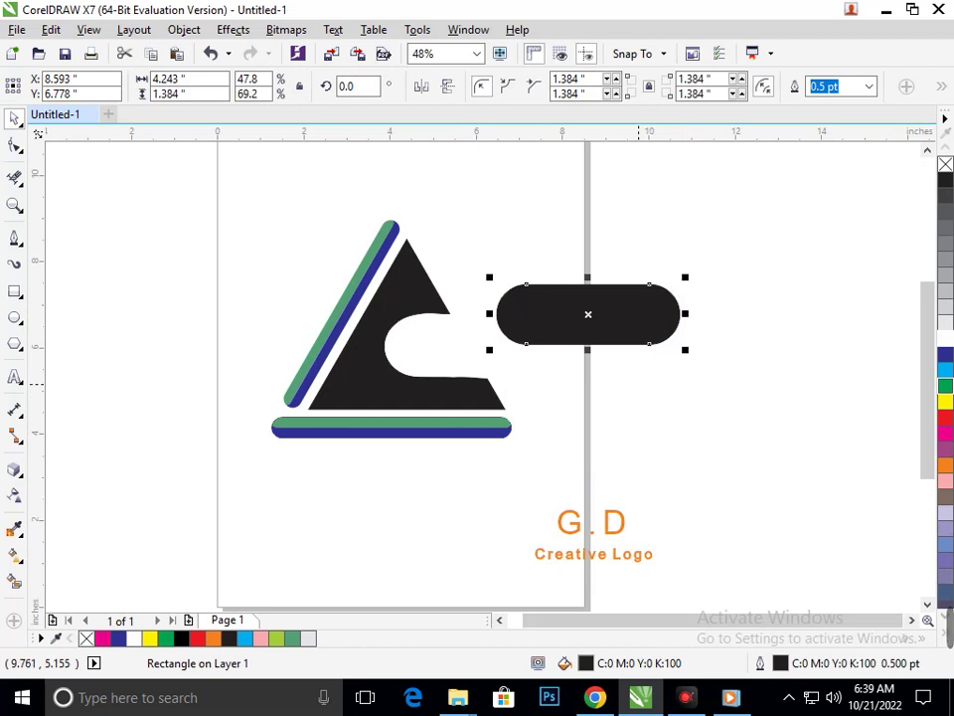
pyautogui.hotkey('shift', 'pagedown')
pyautogui.click(642, 383)
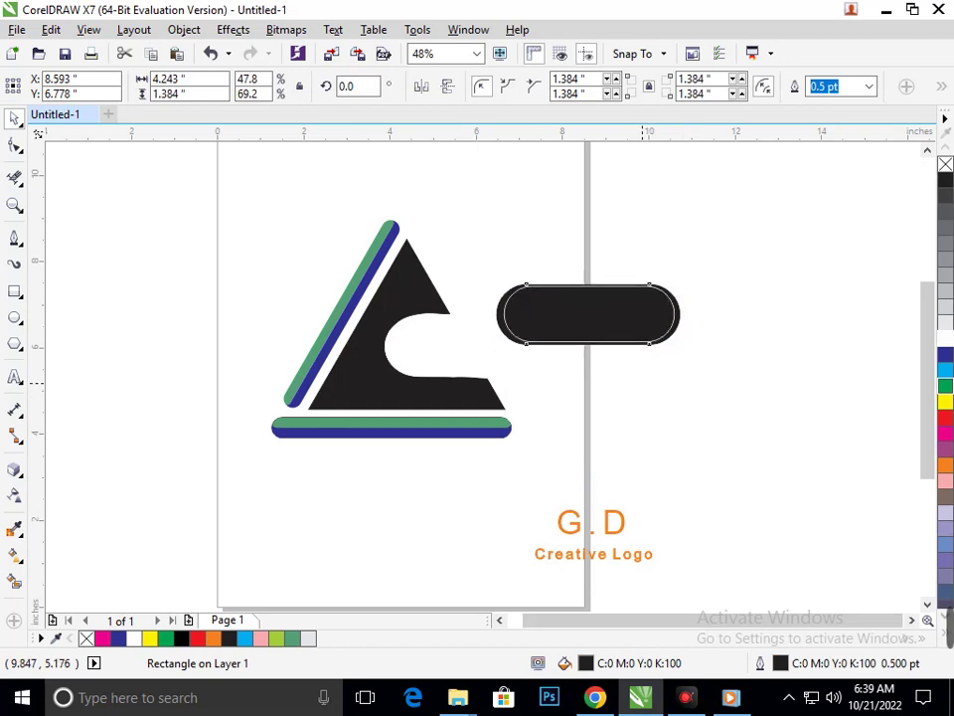
# Try to move the two stacked rounded rectangles together into the triangle's notch, undoing the move.
pyautogui.moveTo(459, 267); pyautogui.dragTo(765, 371)
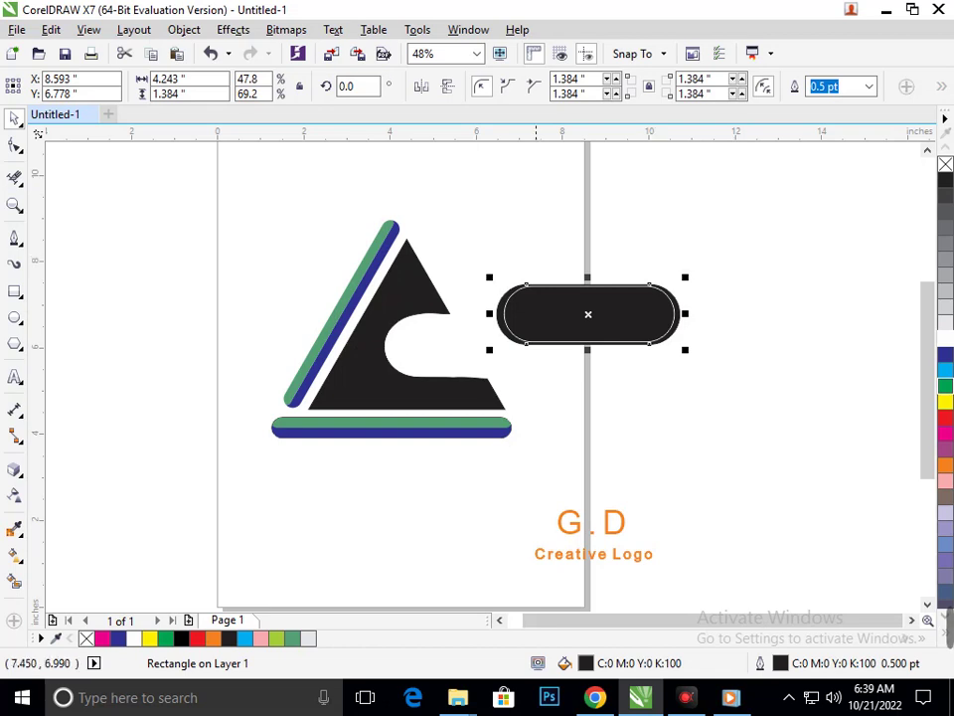
pyautogui.moveTo(538, 305); pyautogui.dragTo(458, 330)
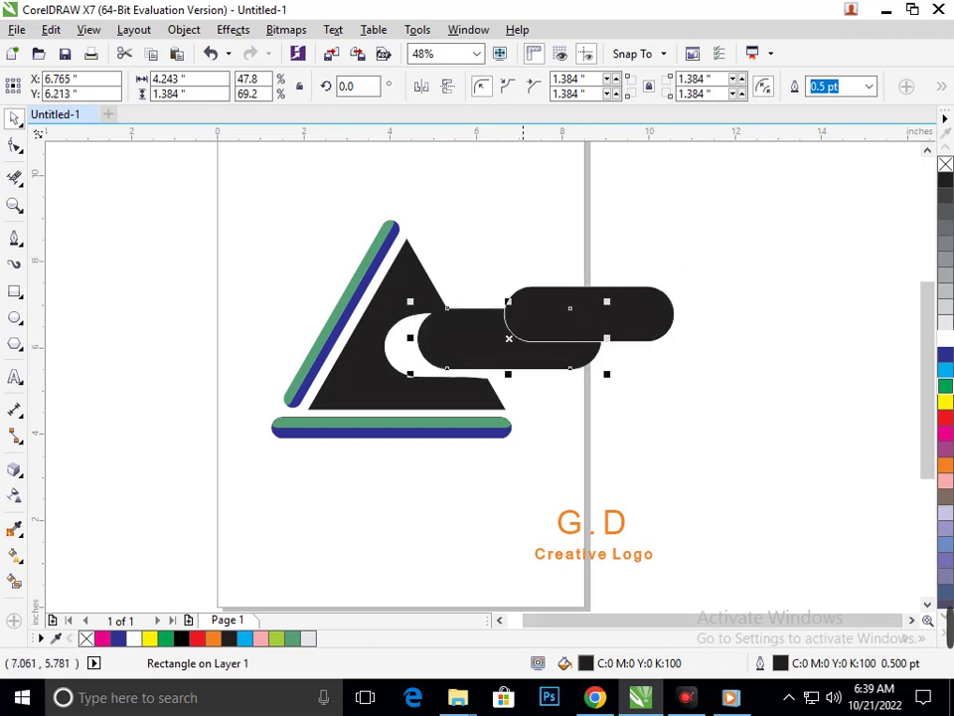
pyautogui.hotkey('ctrl', 'z')
pyautogui.press('Escape')
# Unlock the inner rounded rectangle and group it with the larger one.
pyautogui.rightClick(558, 322)
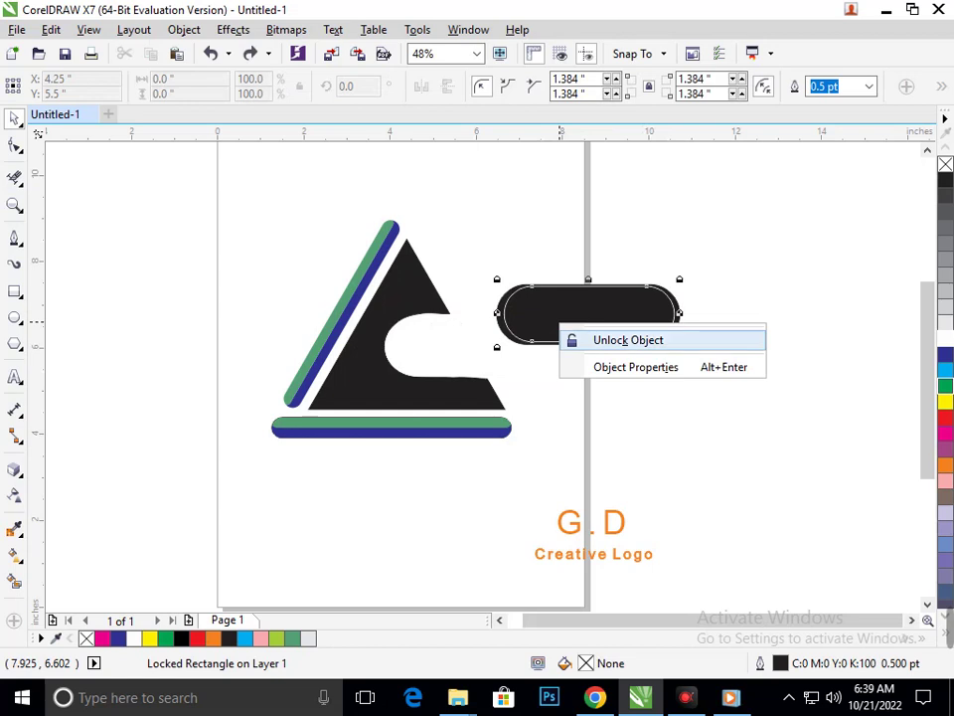
pyautogui.click(617, 340)
pyautogui.moveTo(463, 268); pyautogui.dragTo(697, 389)
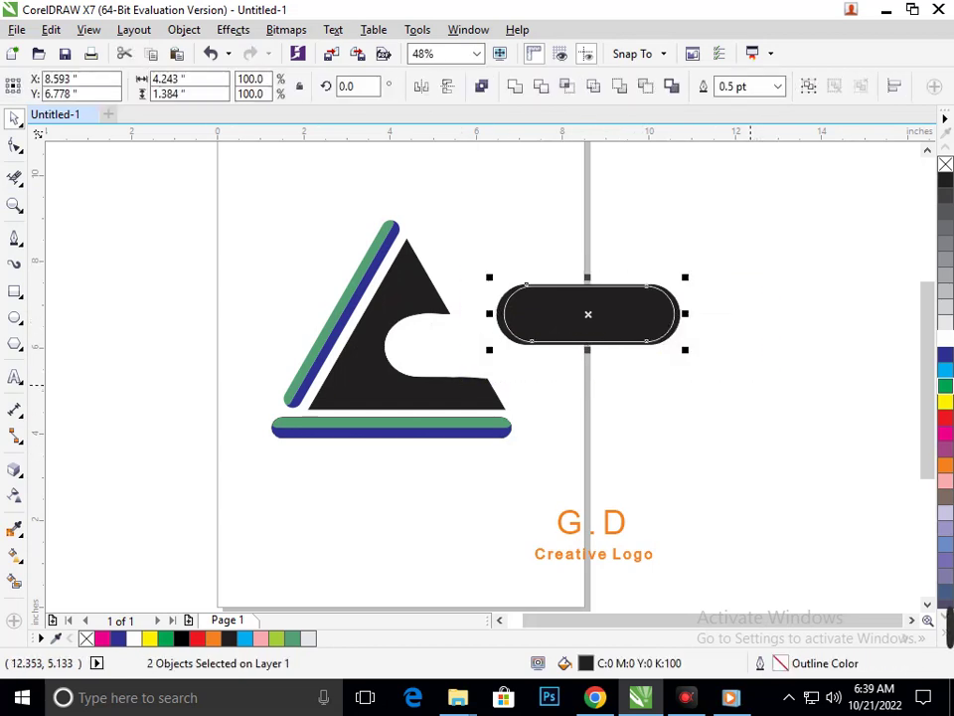
pyautogui.hotkey('ctrl', 'g')
# Move the grouped rounded rectangles into the triangle's notch.
pyautogui.moveTo(592, 323); pyautogui.dragTo(476, 357)
pyautogui.click(593, 475)
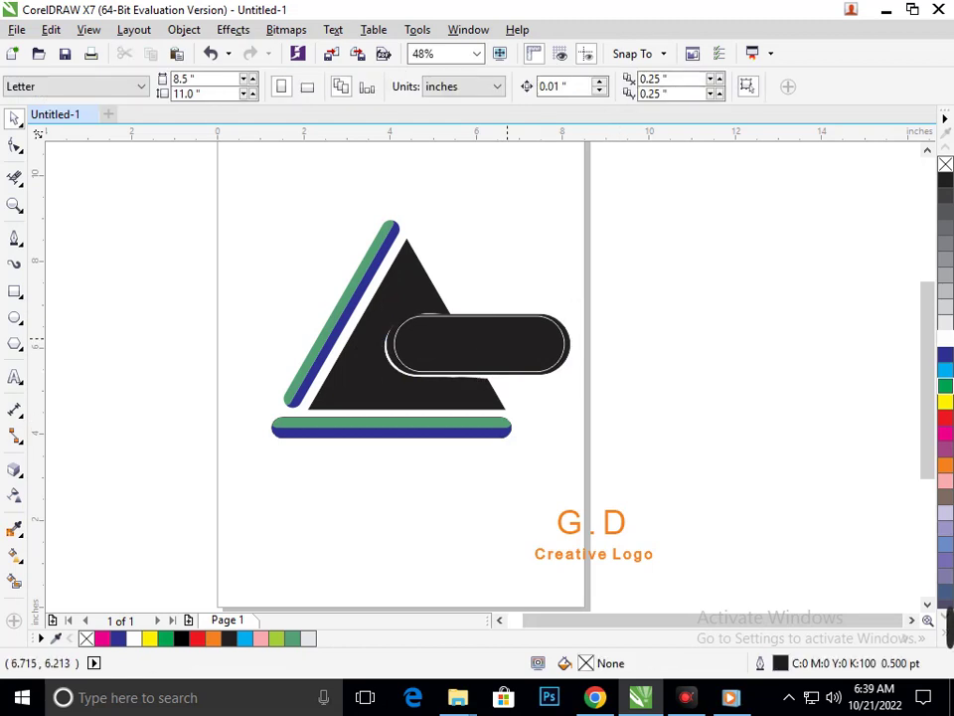
pyautogui.click(507, 339)
pyautogui.click(628, 468)
# Fine-tune the rounded rectangle group's place in the triangle's notch, nudging it left to X 6.032" and Y 6.046".
pyautogui.press('F2')
pyautogui.moveTo(714, 473); pyautogui.dragTo(352, 277)
pyautogui.moveTo(499, 342); pyautogui.dragTo(528, 341)
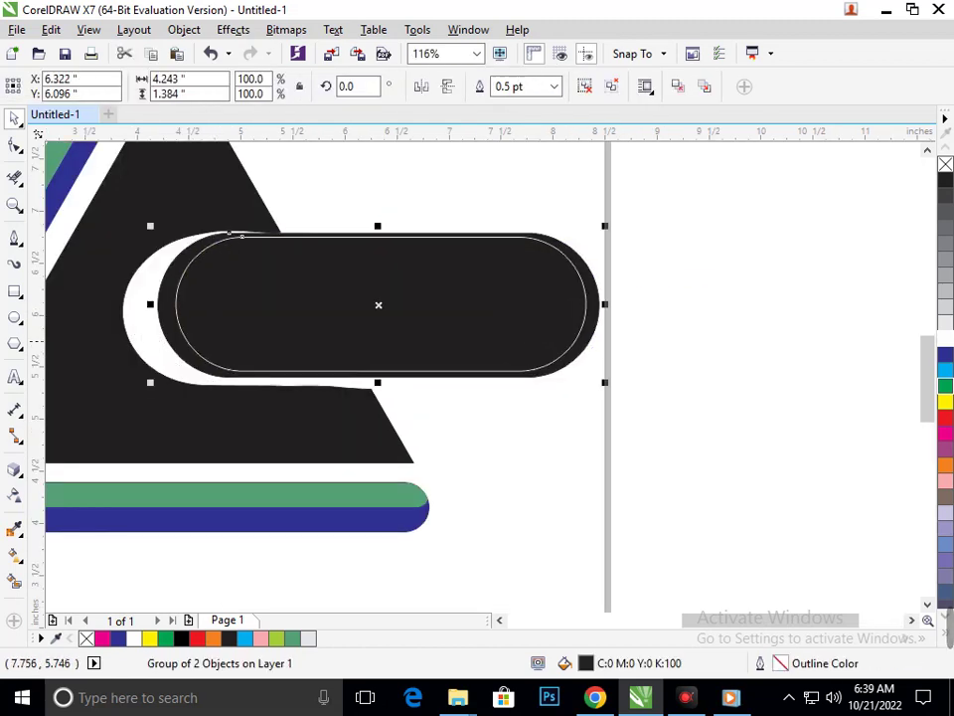
pyautogui.moveTo(595, 324); pyautogui.dragTo(582, 329)
pyautogui.press('Left')
pyautogui.press('Left')
pyautogui.press('Left')
pyautogui.press('Left')
pyautogui.press('Left')
pyautogui.press('Left')
pyautogui.press('Left')
pyautogui.press('Left')
pyautogui.press('Left')
pyautogui.press('Left')
pyautogui.press('Left')
pyautogui.press('Left')
pyautogui.press('Left')
pyautogui.press('Left')
pyautogui.press('Left')
pyautogui.press('Left')
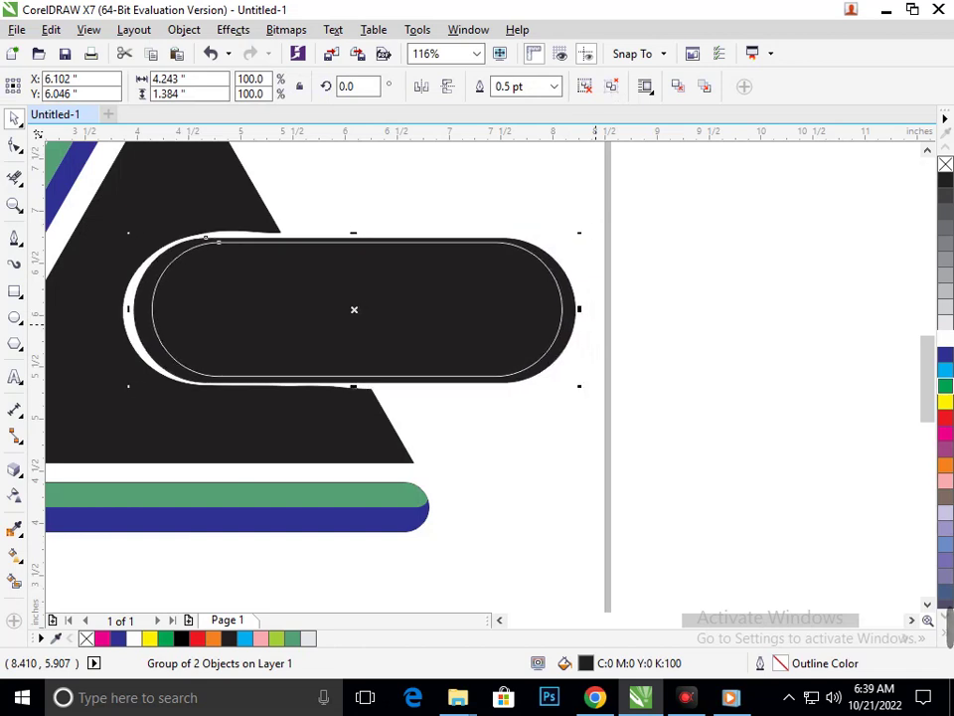
pyautogui.press('Left')
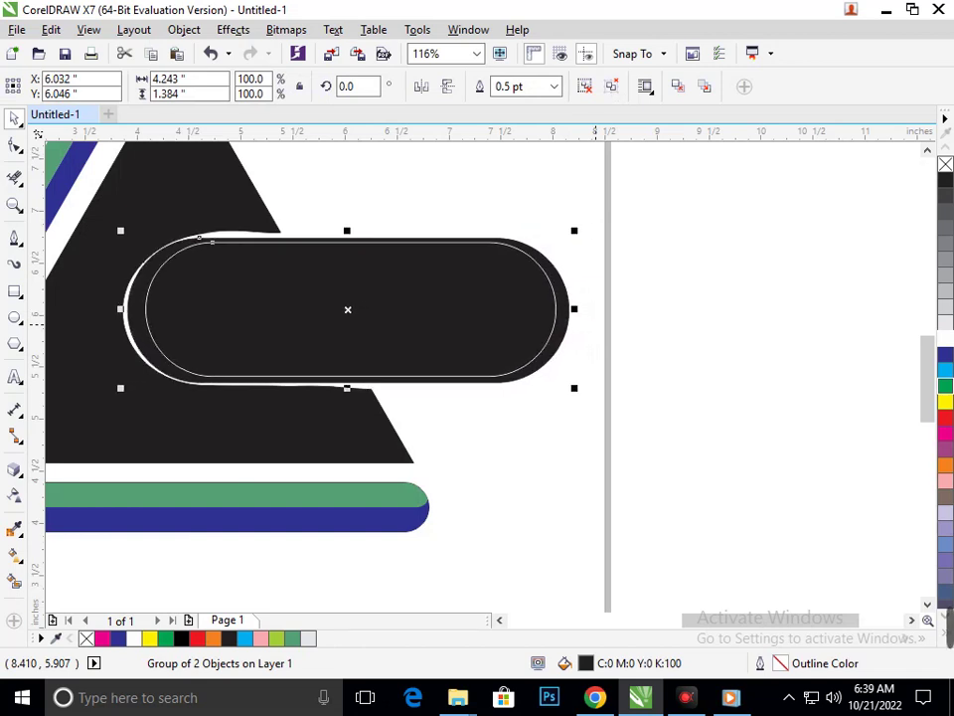
pyautogui.press('Escape')
# Move the "G.D" and "Creative Logo" texts onto the black rounded rectangle, with "G.D" above "Creative Logo".
pyautogui.hotkey('shift', 'F4')
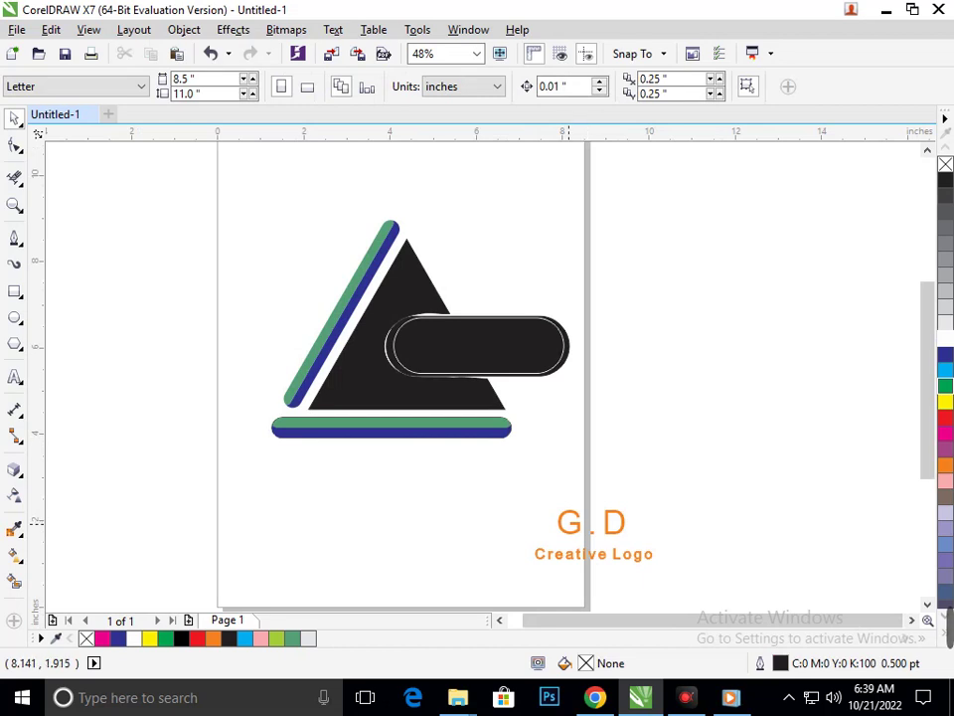
pyautogui.moveTo(570, 524); pyautogui.dragTo(465, 349)
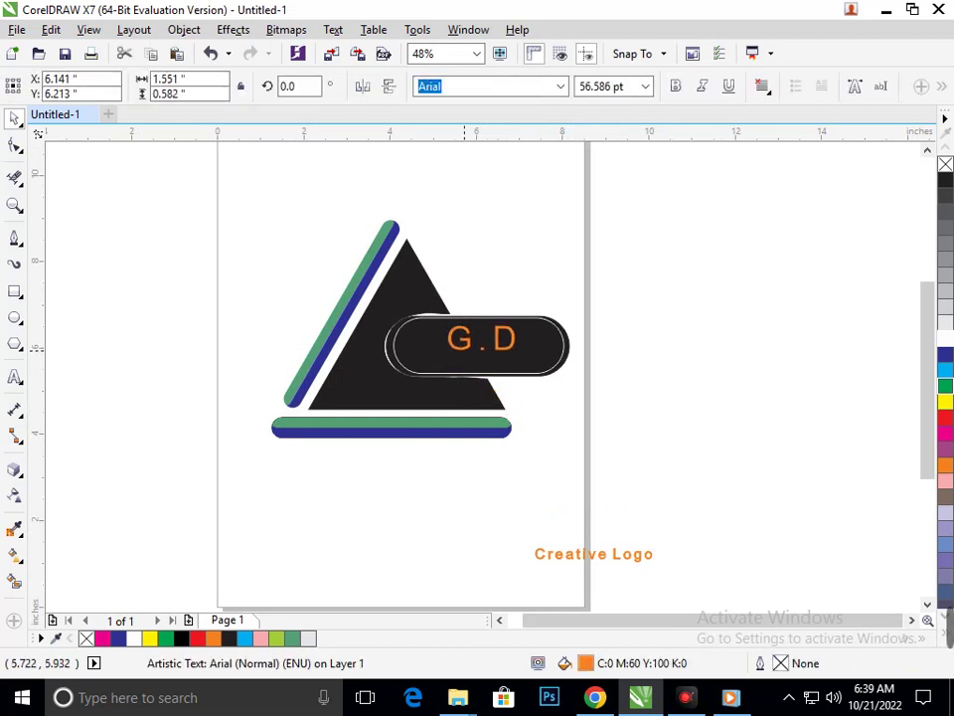
pyautogui.moveTo(591, 558); pyautogui.dragTo(476, 359)
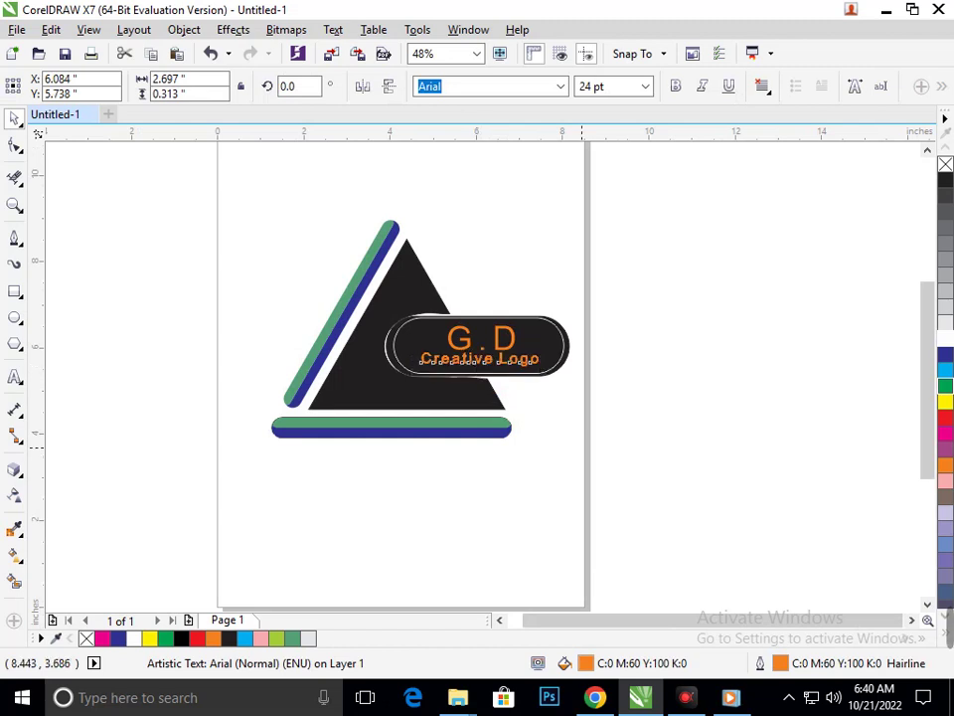
# Fill the notched black triangle with green.
pyautogui.click(472, 398)
pyautogui.click(946, 385)
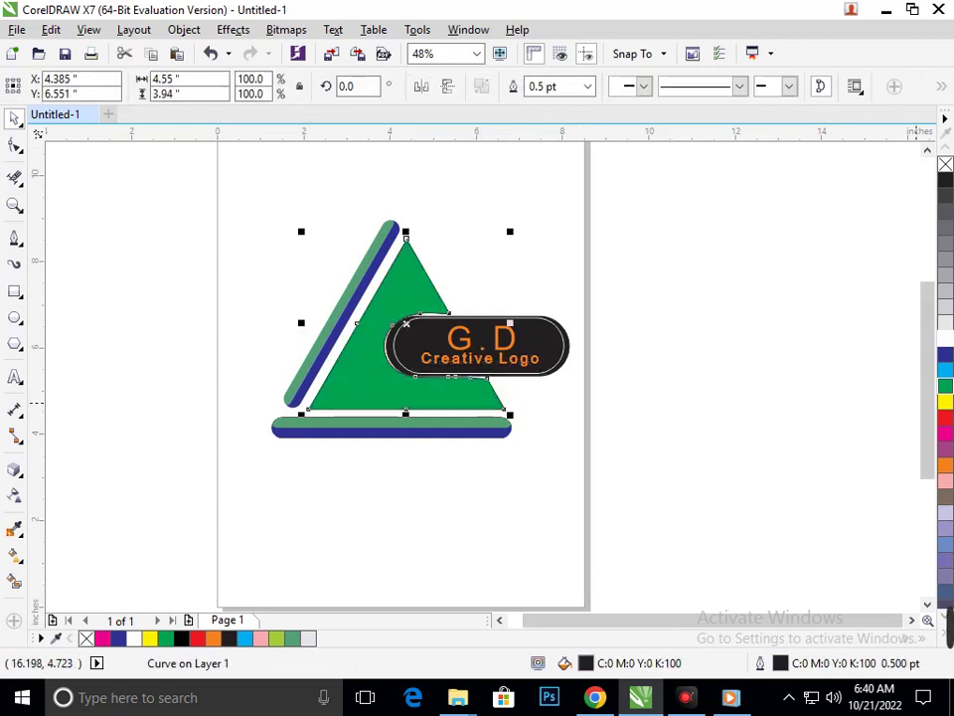
pyautogui.click(722, 437)
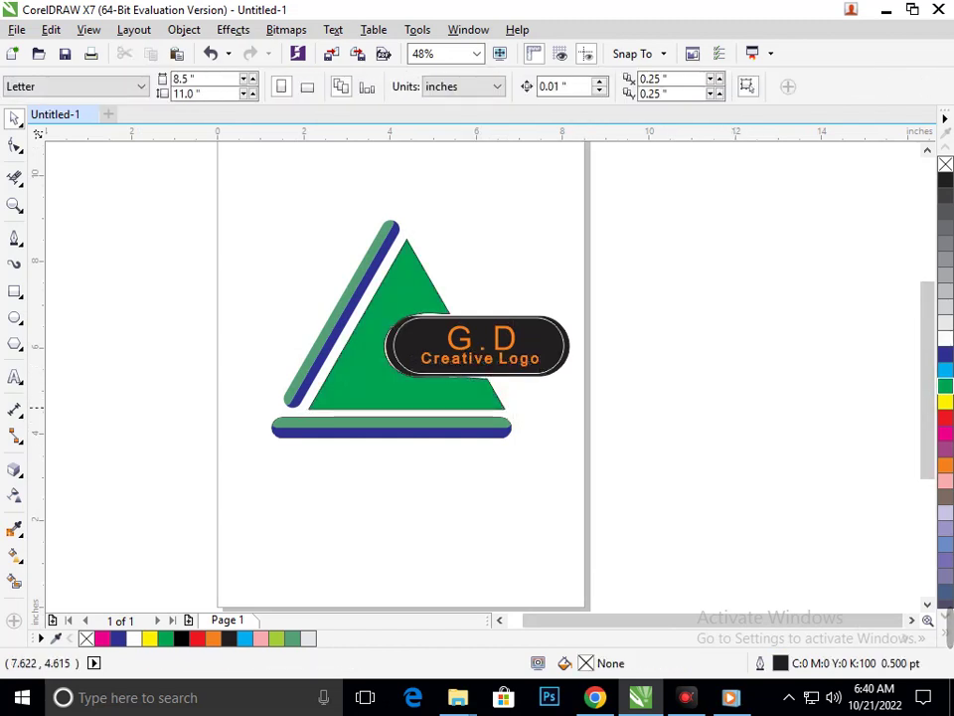
# Nudge the green triangle slightly left to X 4.365", keeping its Y position at 6.551".
pyautogui.click(457, 408)
pyautogui.press('Left')
pyautogui.press('Left')
pyautogui.press('Down')
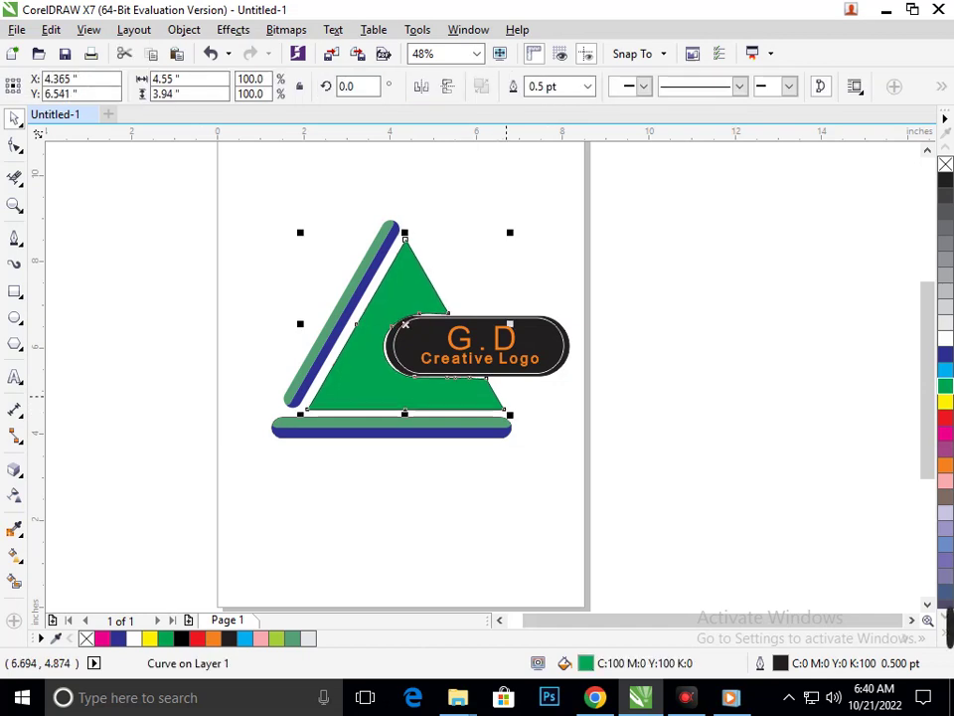
pyautogui.hotkey('ctrl', 'Up')
pyautogui.click(530, 428)
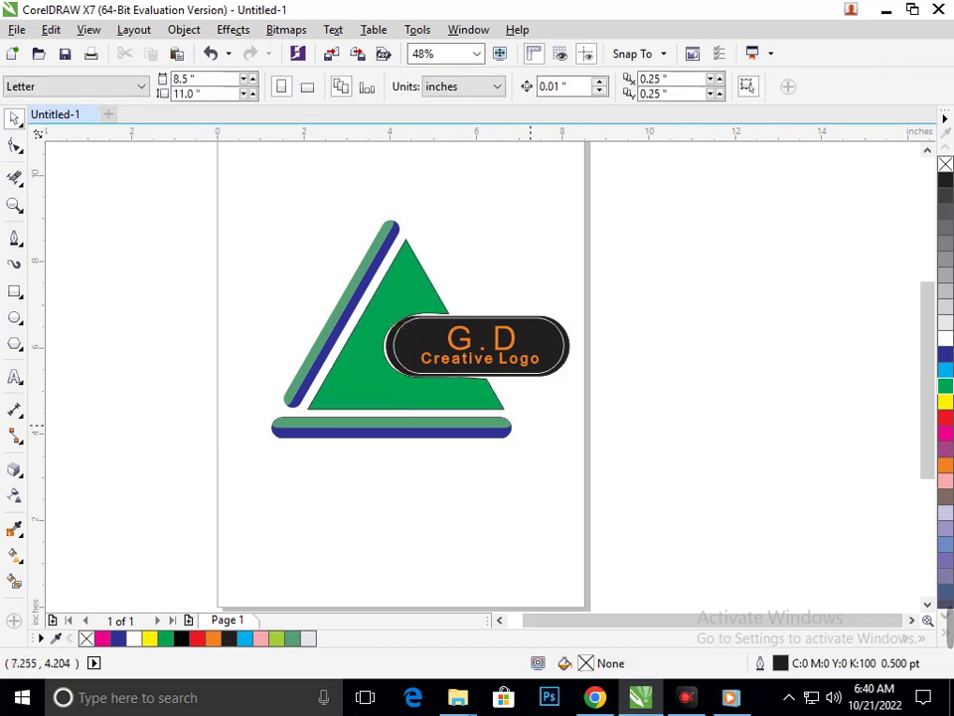
# Create a slightly smaller copy of the green triangle inside the original, leaving a narrow border around it.
pyautogui.click(385, 400)
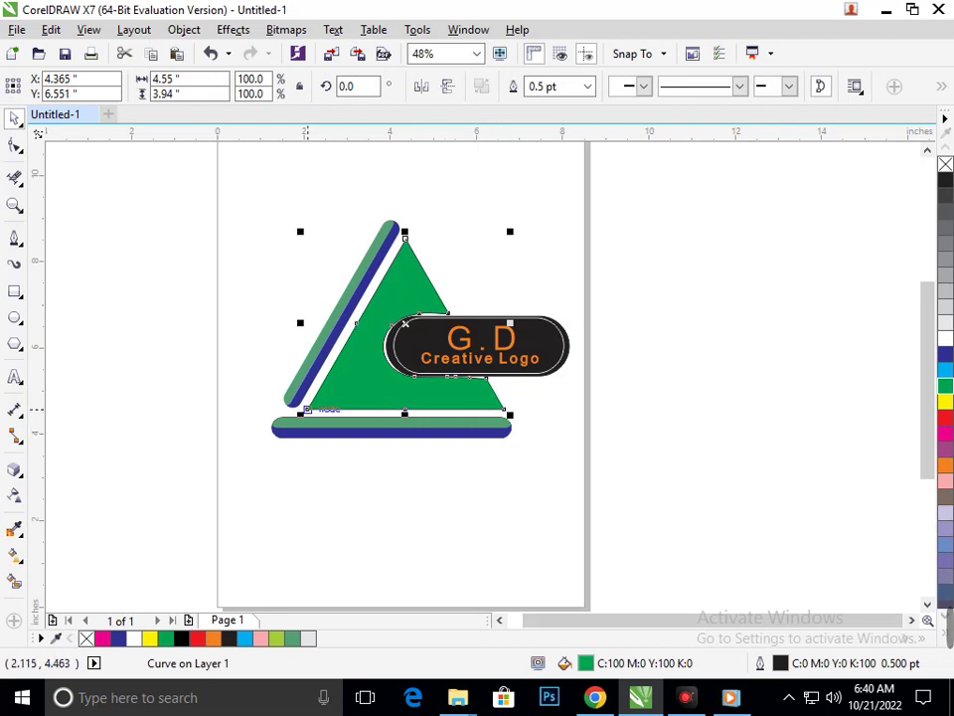
pyautogui.moveTo(302, 414); pyautogui.dragTo(316, 404)
pyautogui.click(469, 461)
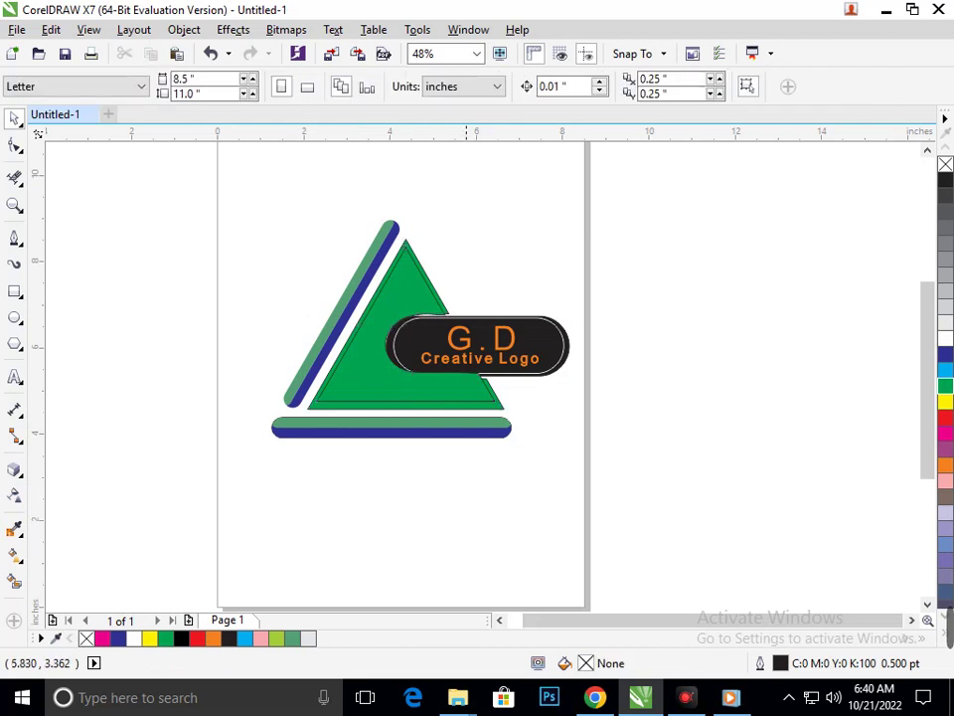
# Fill the border between the outer and inner triangles with blue and no outline using Smart Fill.
pyautogui.click(14, 581)
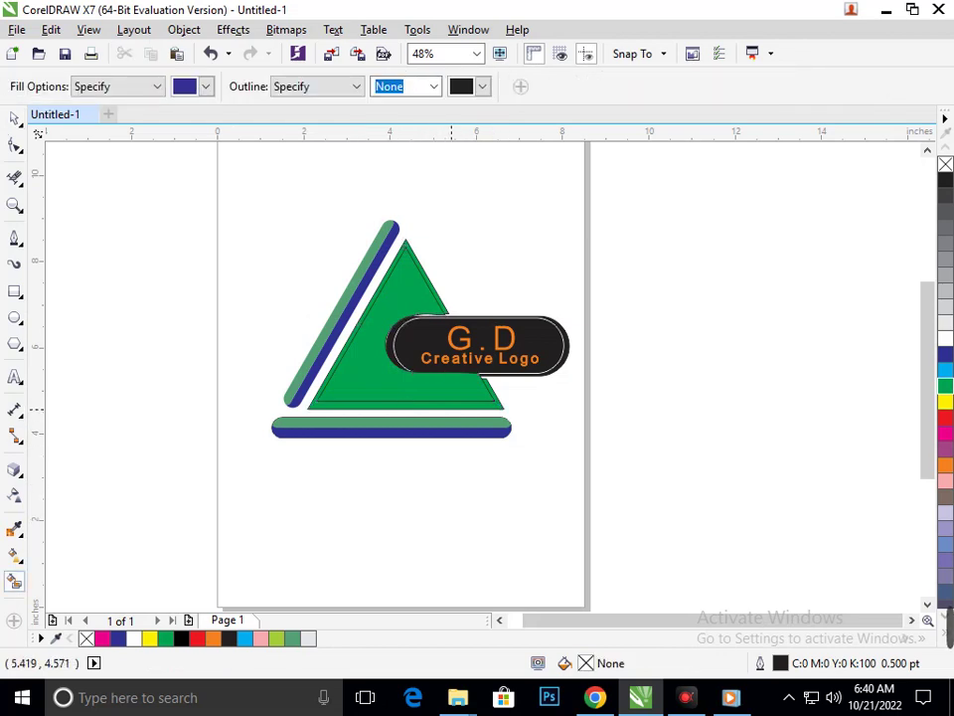
pyautogui.click(450, 404)
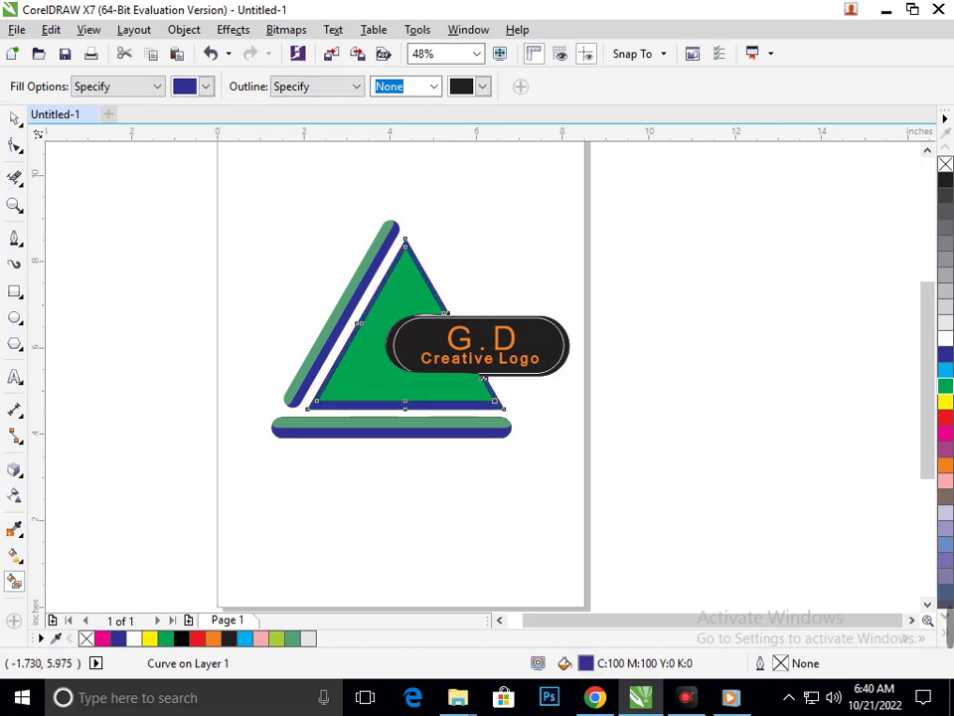
pyautogui.click(14, 119)
pyautogui.click(199, 543)
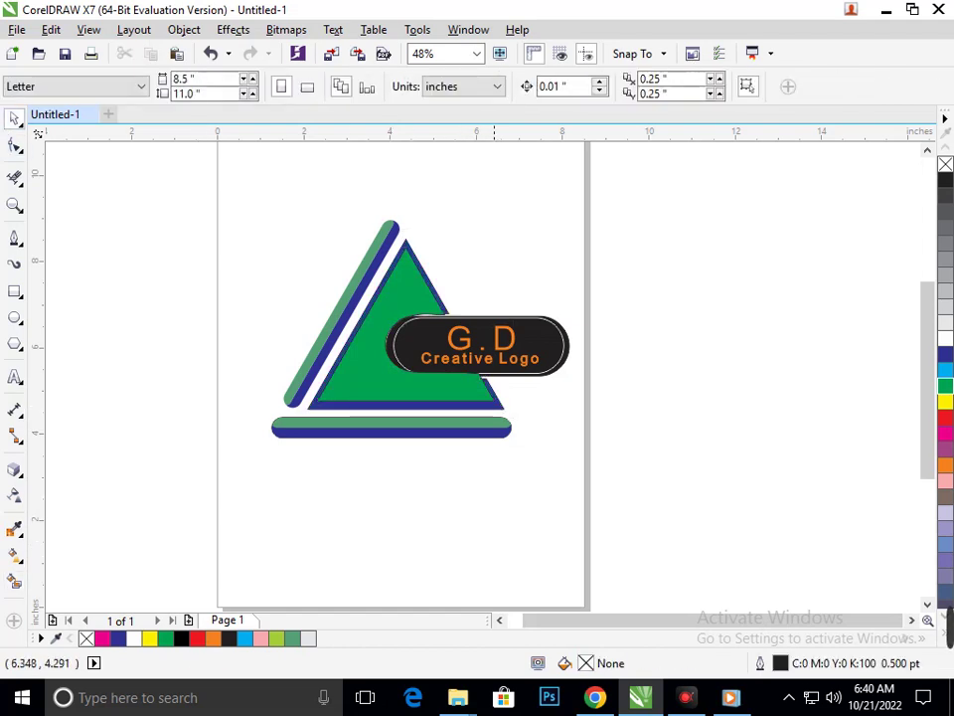
# Try to bring the rounded rectangle group to the front and to shift it up and right, undoing both changes.
pyautogui.scroll(3, 388, 348)
pyautogui.click(388, 348)
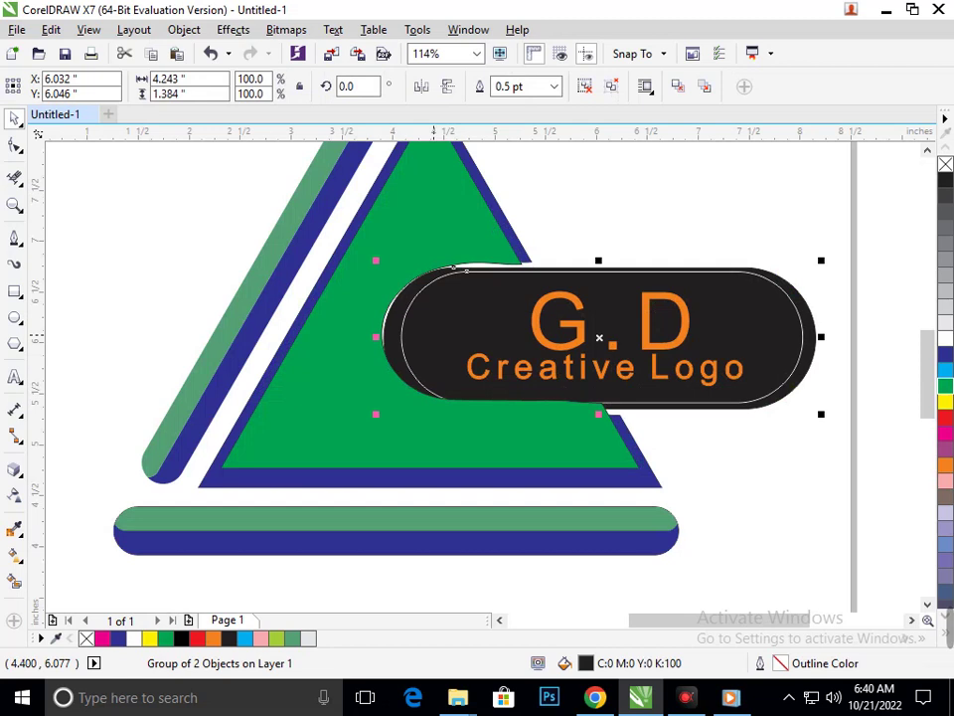
pyautogui.hotkey('shift', 'pageup')
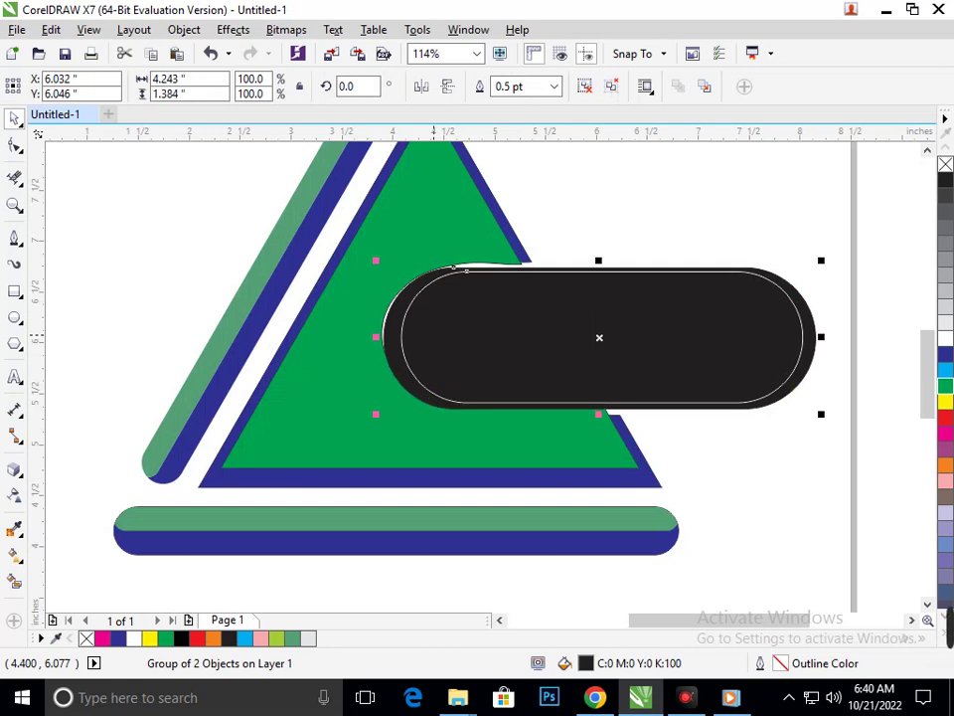
pyautogui.hotkey('ctrl', 'z')
pyautogui.click(730, 468)
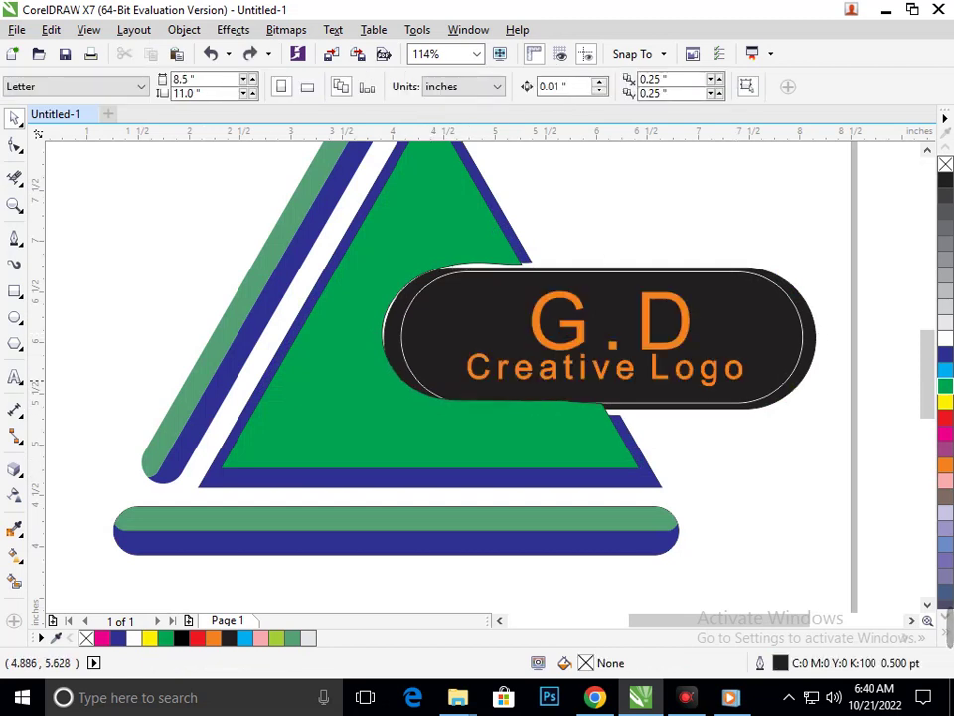
pyautogui.moveTo(439, 362); pyautogui.dragTo(478, 347)
pyautogui.hotkey('ctrl', 'z')
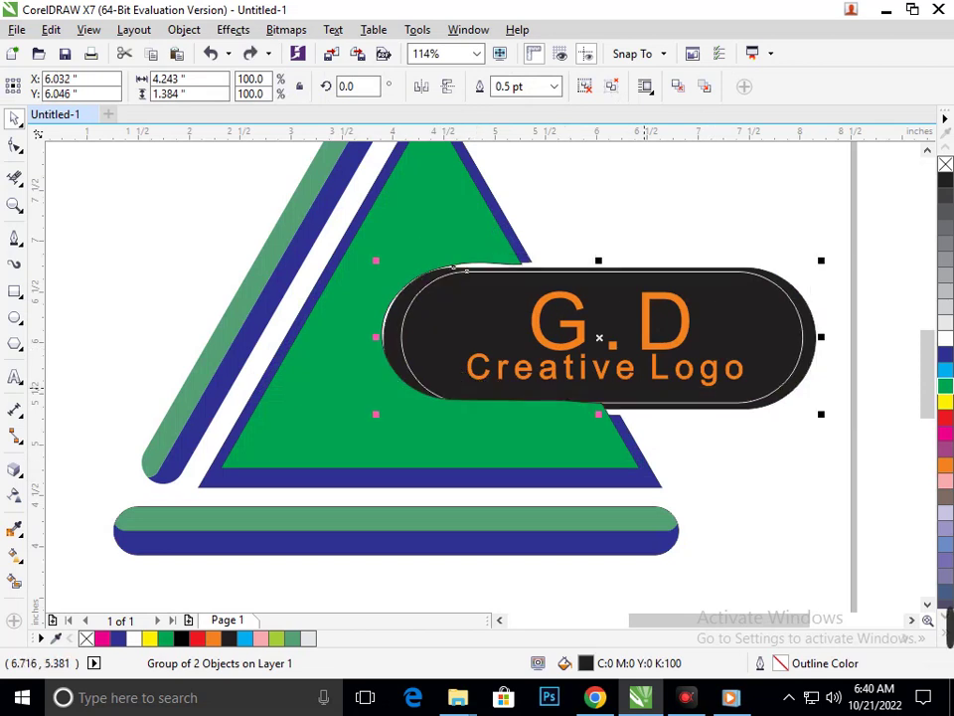
# Group the rounded rectangles together with the "G.D" and "Creative Logo" texts.
pyautogui.hotkey('ctrl', 'u')
pyautogui.hotkey('ctrl', 'u')
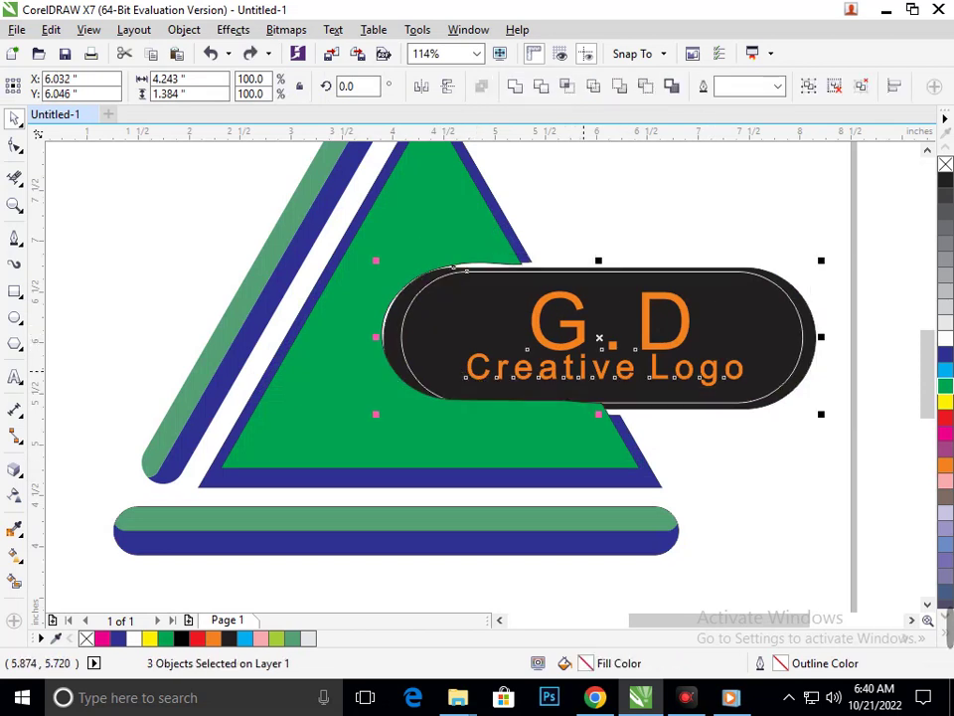
pyautogui.hotkey('ctrl', 'g')
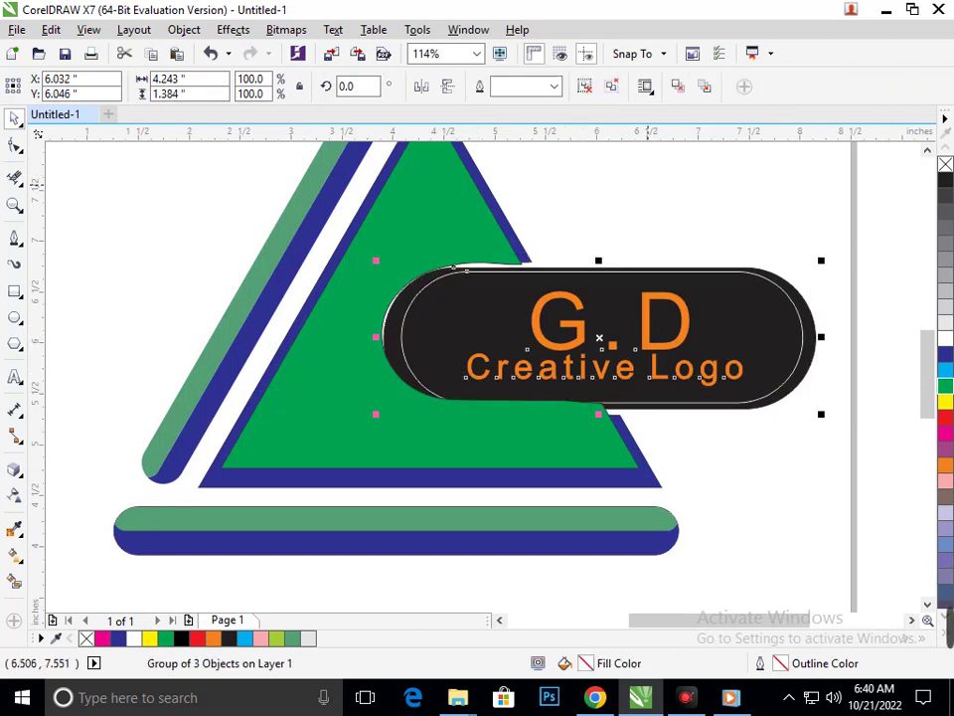
# Nudge the lettering group up to Y 6.056" and bring it to the front of the triangle.
pyautogui.moveTo(648, 304); pyautogui.dragTo(695, 271)
pyautogui.hotkey('ctrl', 'z')
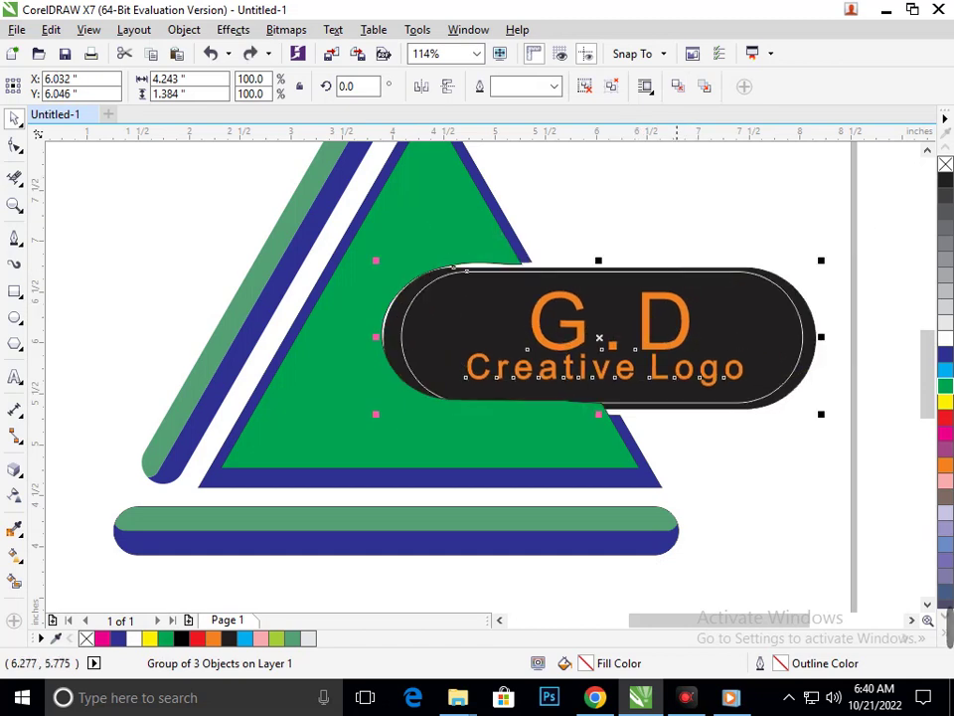
pyautogui.press('Up')
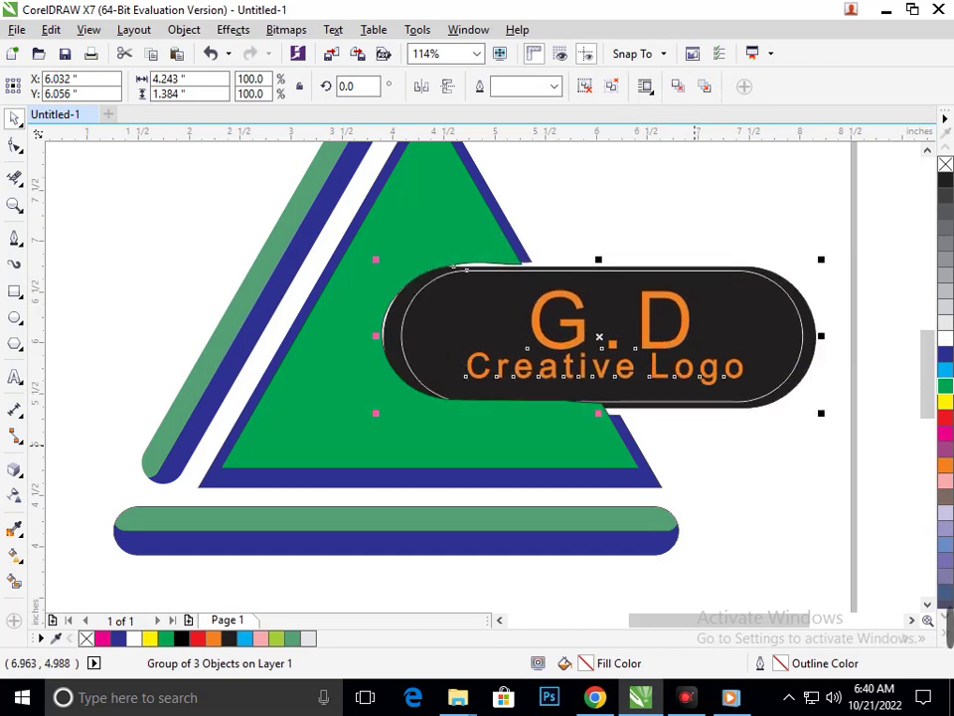
pyautogui.hotkey('shift', 'pageup')
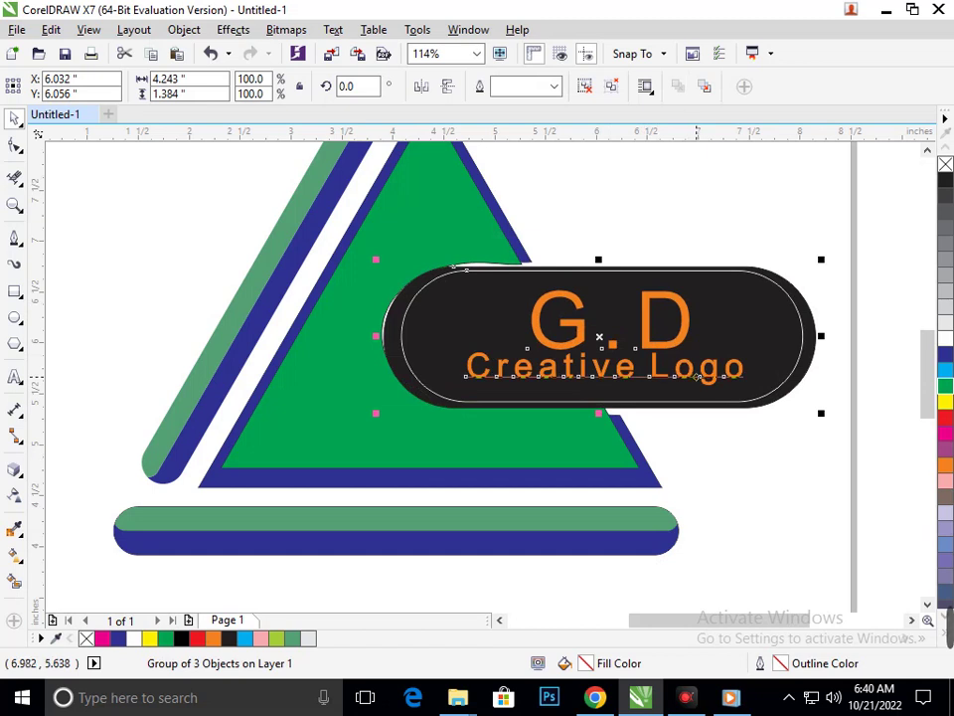
pyautogui.click(692, 476)
# Move the inner green triangle slightly down and left to X 4.327" and Y 6.437".
pyautogui.scroll(-2, 537, 386)
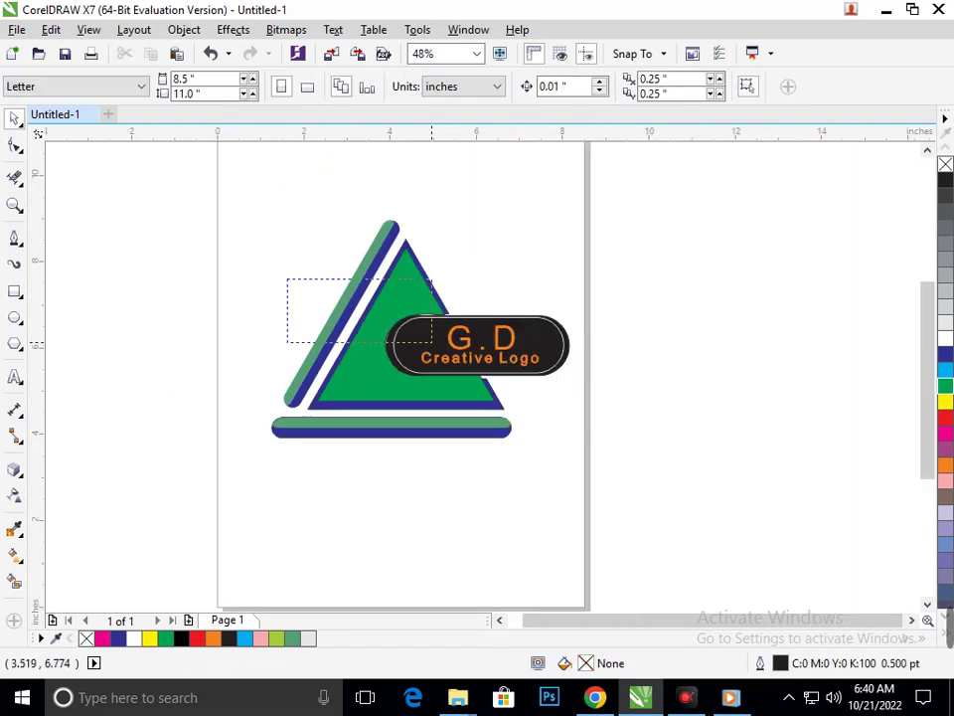
pyautogui.scroll(3, 476, 349)
pyautogui.moveTo(440, 421)
pyautogui.mouseDown()
pyautogui.moveTo(440, 434)
pyautogui.moveTo(431, 429)
pyautogui.mouseUp()
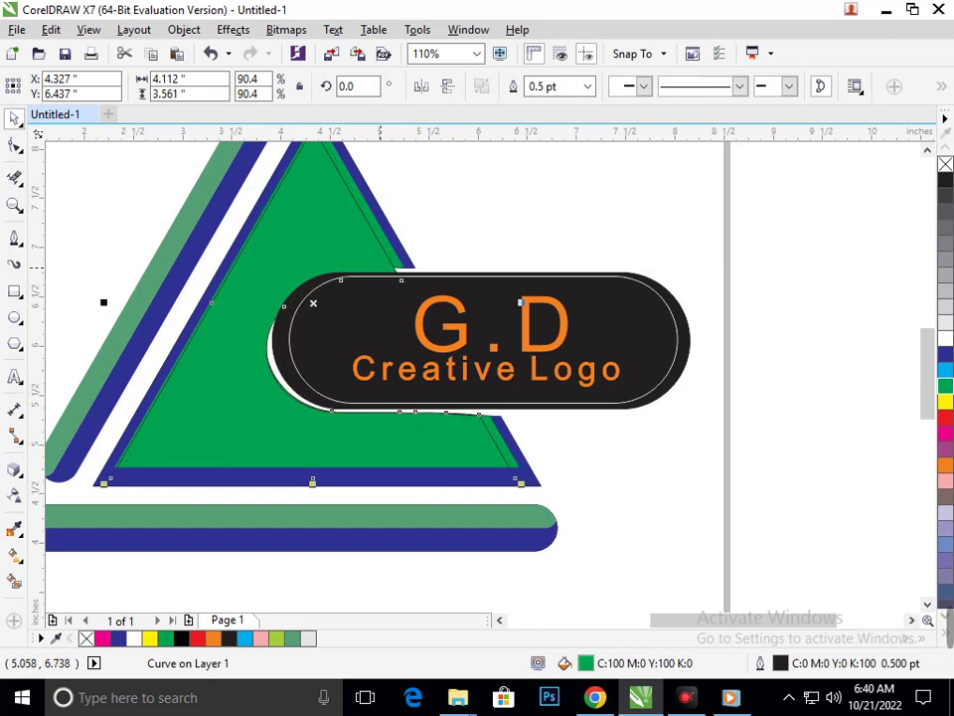
pyautogui.click(377, 264)
pyautogui.click(103, 302)
# Move the rounded rectangle and lettering group right, out of the triangle's notch.
pyautogui.scroll(-3, 472, 351)
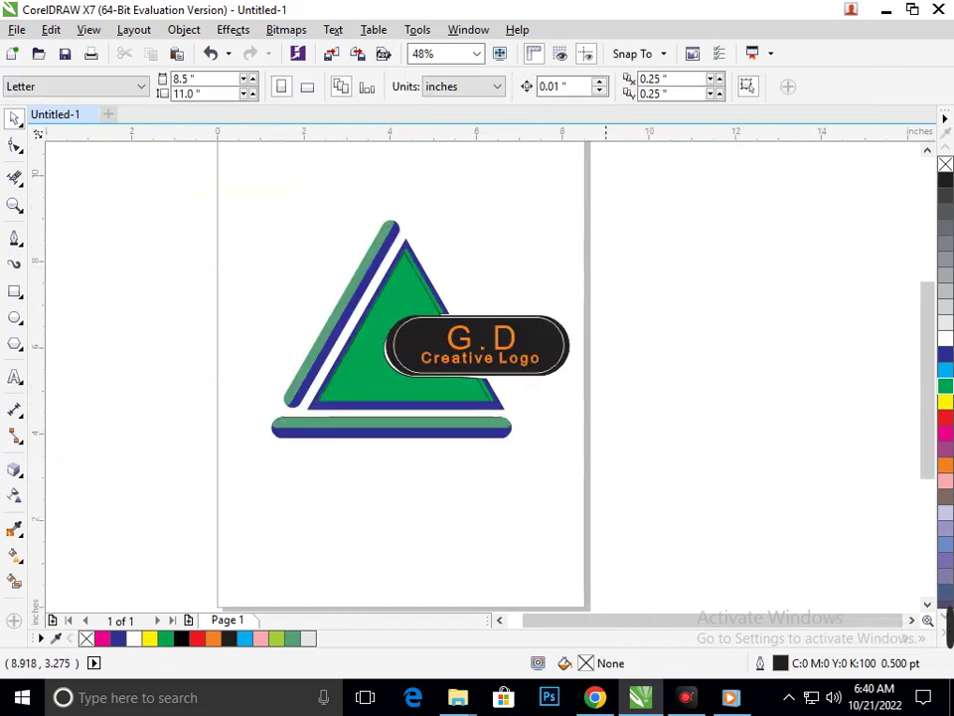
pyautogui.moveTo(481, 342); pyautogui.dragTo(616, 342)
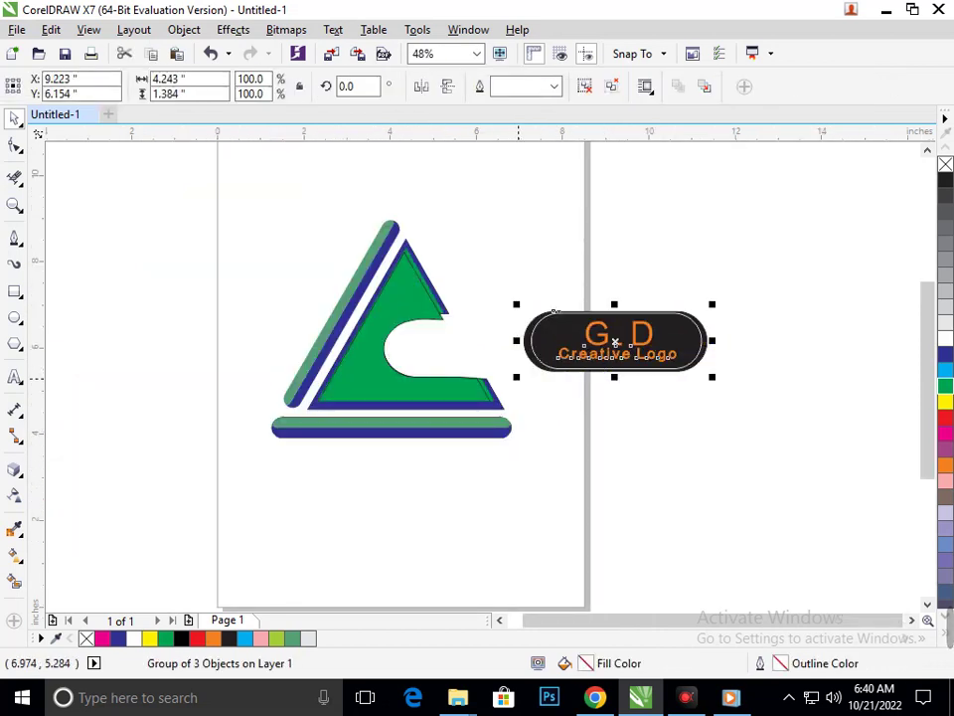
# Shrink the lettering group to 3.2" by 1.044" and move it into the triangle's notch at X 5.608", Y 5.975".
pyautogui.moveTo(518, 378); pyautogui.dragTo(547, 364)
pyautogui.click(574, 382)
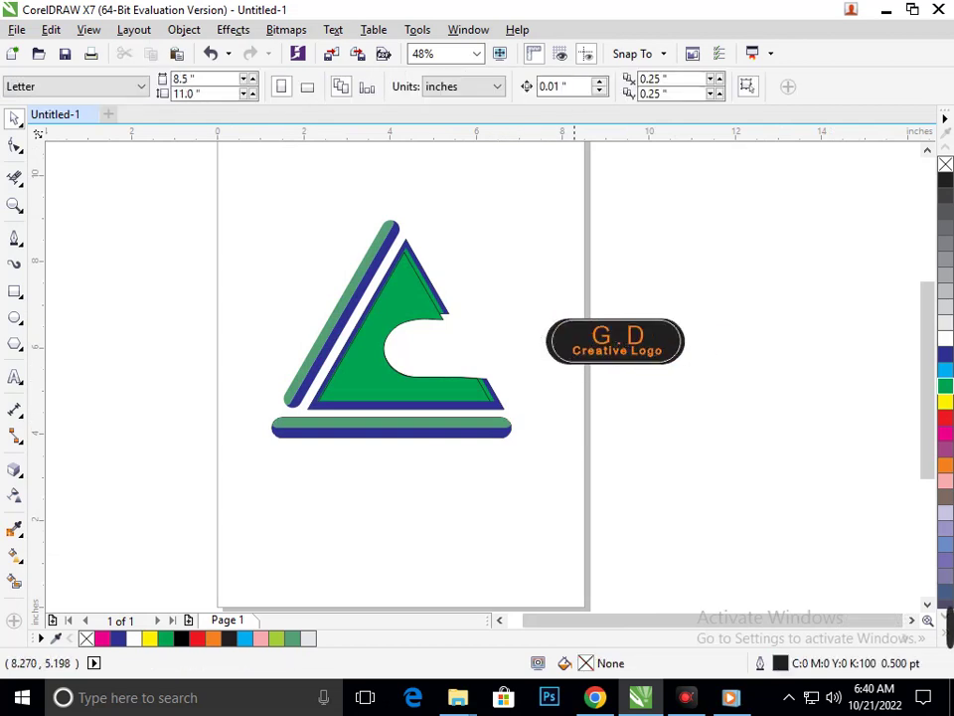
pyautogui.moveTo(615, 341); pyautogui.dragTo(458, 349)
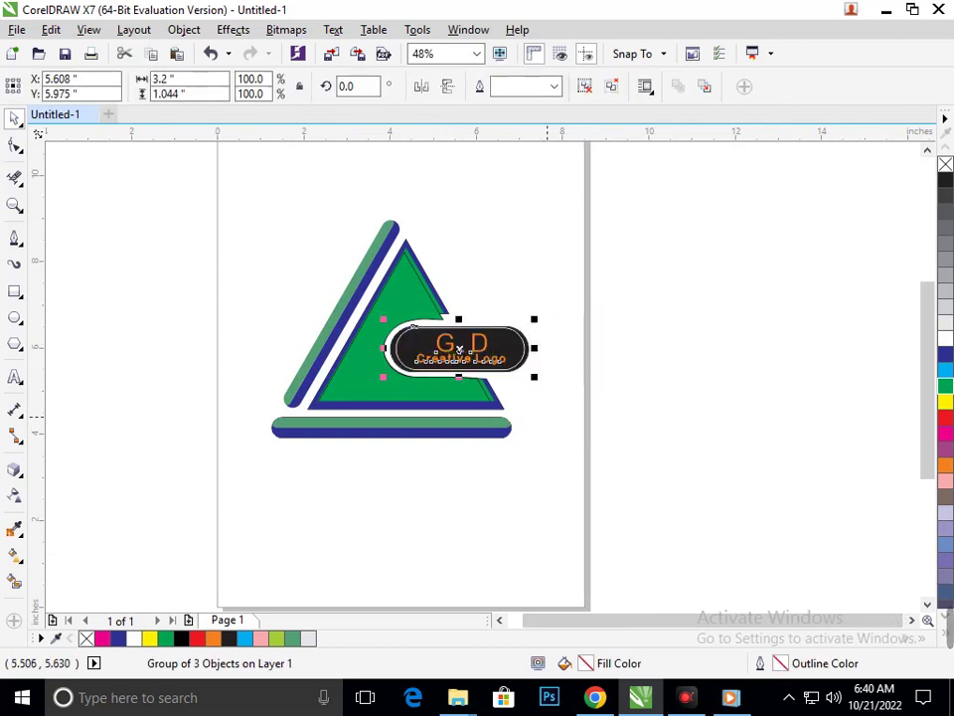
pyautogui.click(641, 453)
# Enlarge the lettering group to 3.672" by 1.198" and position it in the notch at X 5.867", Y 5.993".
pyautogui.scroll(2, 412, 337)
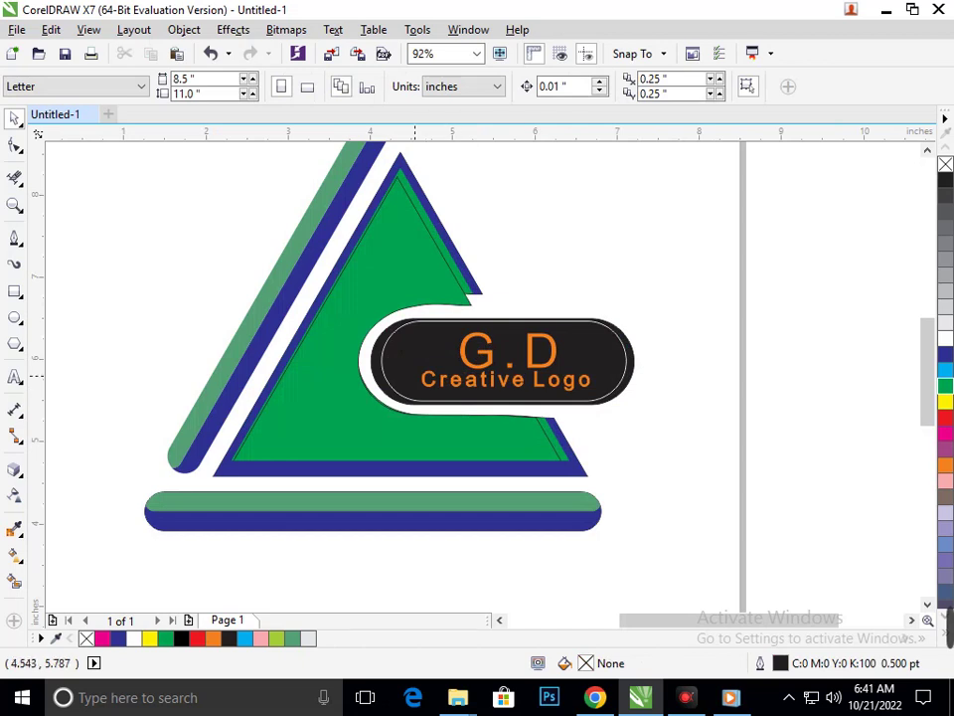
pyautogui.click(415, 376)
pyautogui.moveTo(365, 410); pyautogui.dragTo(349, 411)
pyautogui.moveTo(644, 310); pyautogui.dragTo(649, 308)
pyautogui.moveTo(515, 356); pyautogui.dragTo(523, 354)
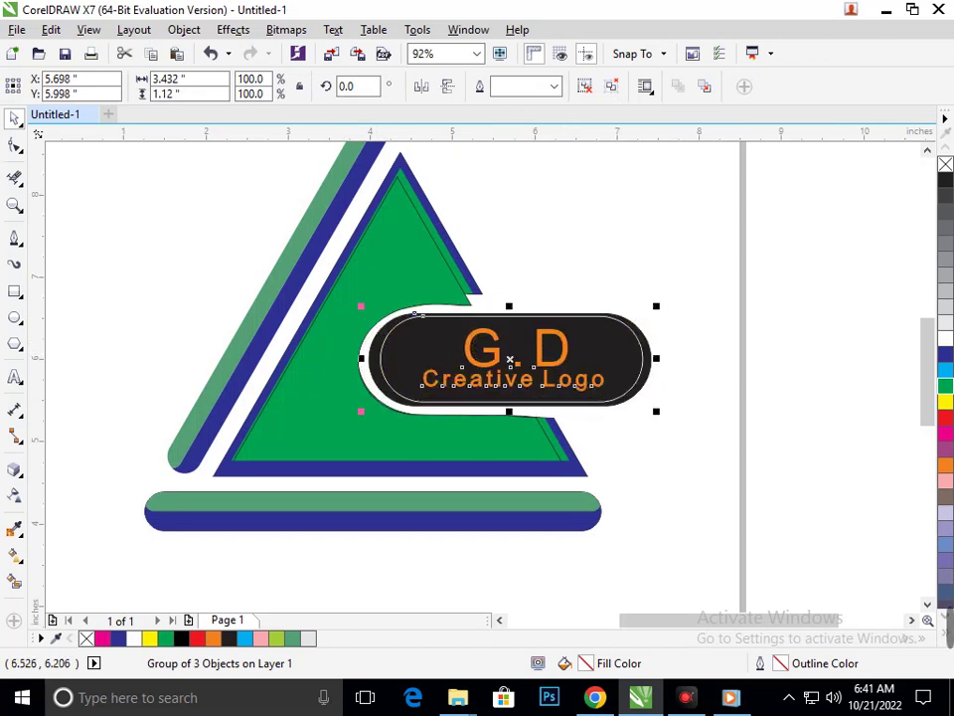
pyautogui.moveTo(658, 312)
pyautogui.mouseDown()
pyautogui.moveTo(667, 288)
pyautogui.moveTo(664, 298)
pyautogui.mouseUp()
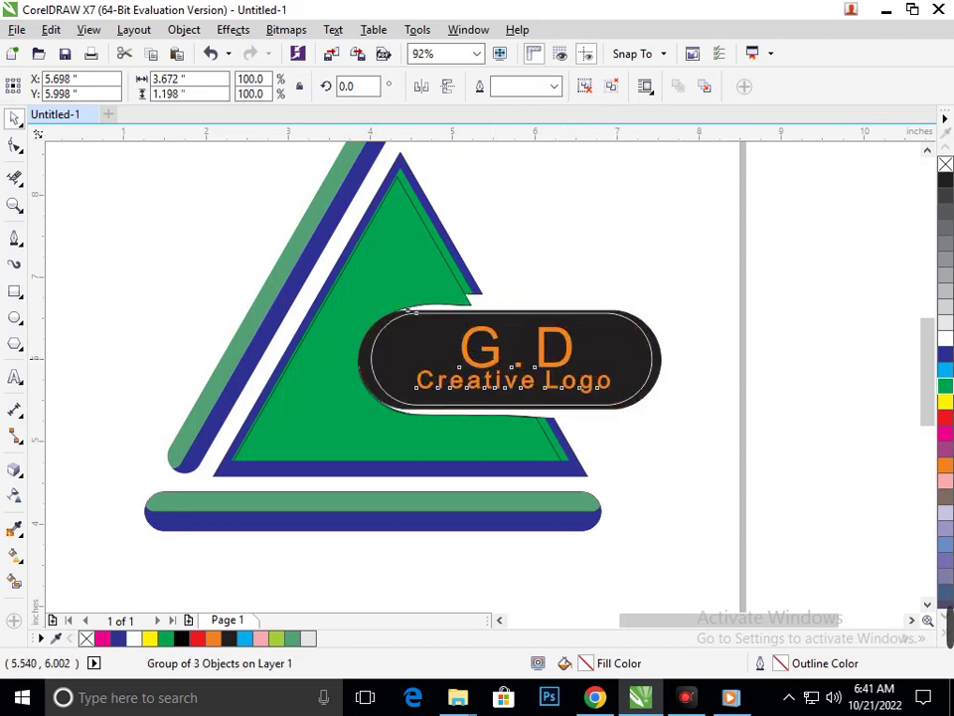
pyautogui.moveTo(497, 360); pyautogui.dragTo(511, 359)
pyautogui.click(654, 469)
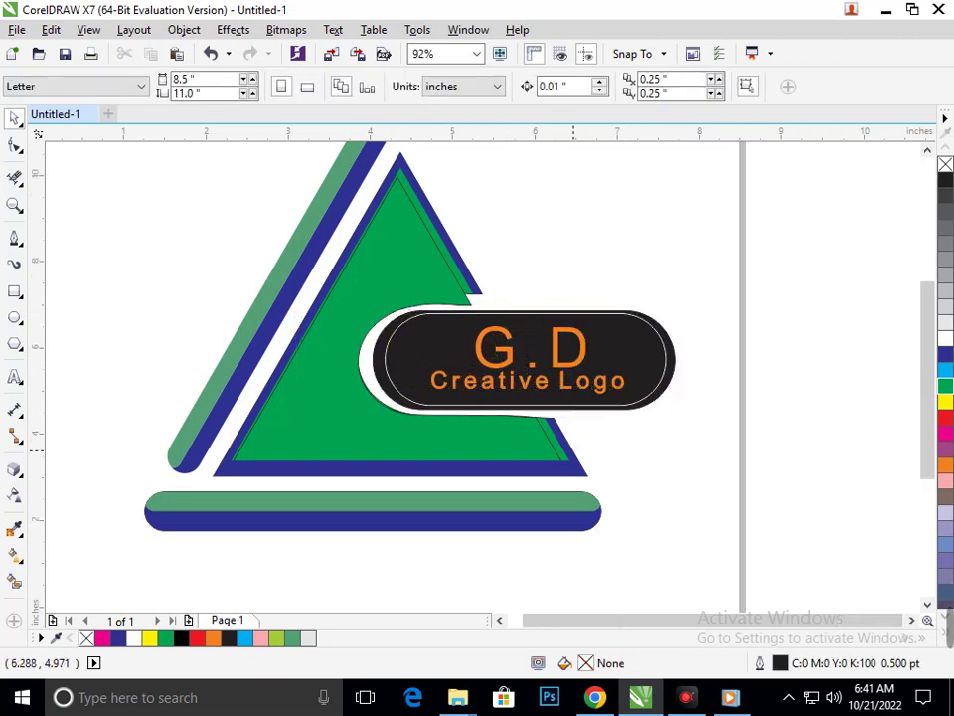
# Ungroup the lettering group and lock the black rounded rectangles in place.
pyautogui.press('F3')
pyautogui.scroll(3, 492, 376)
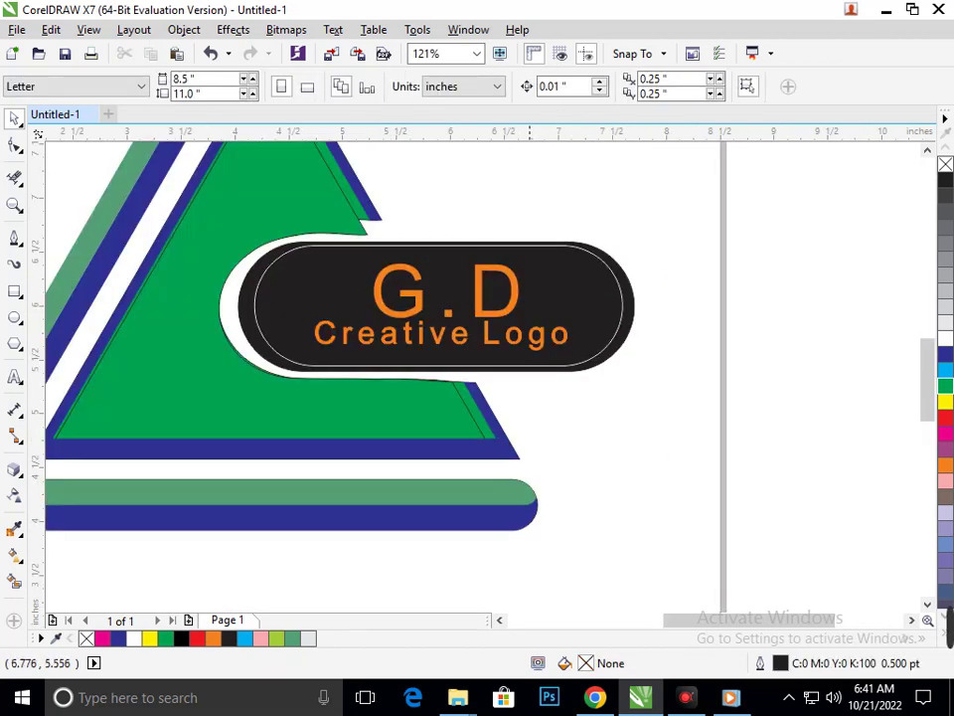
pyautogui.click(529, 347)
pyautogui.click(585, 86)
pyautogui.click(588, 507)
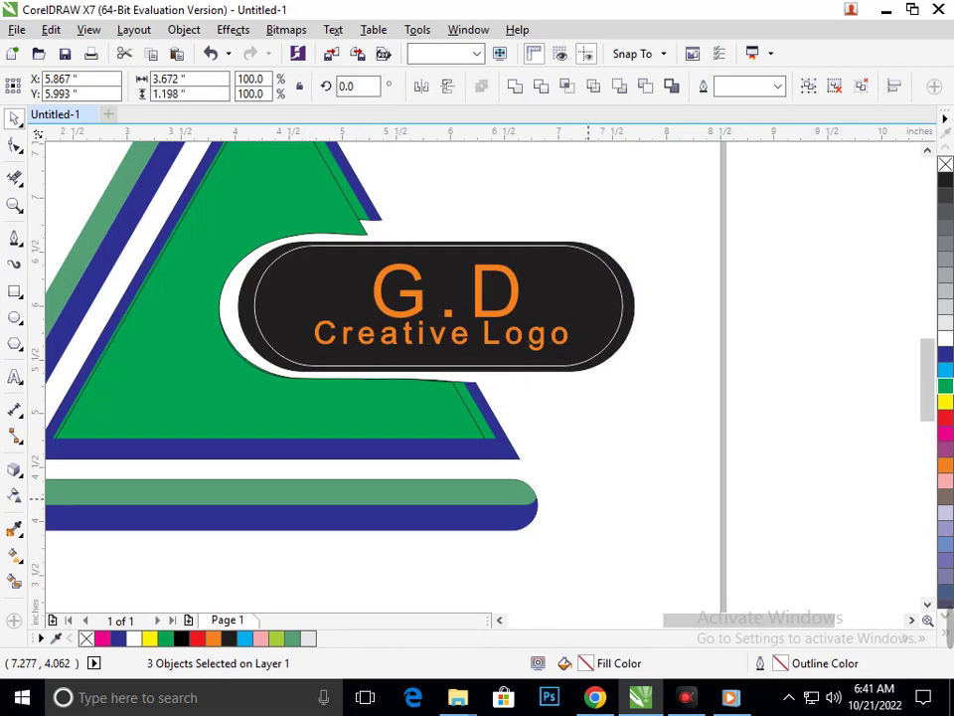
pyautogui.rightClick(587, 298)
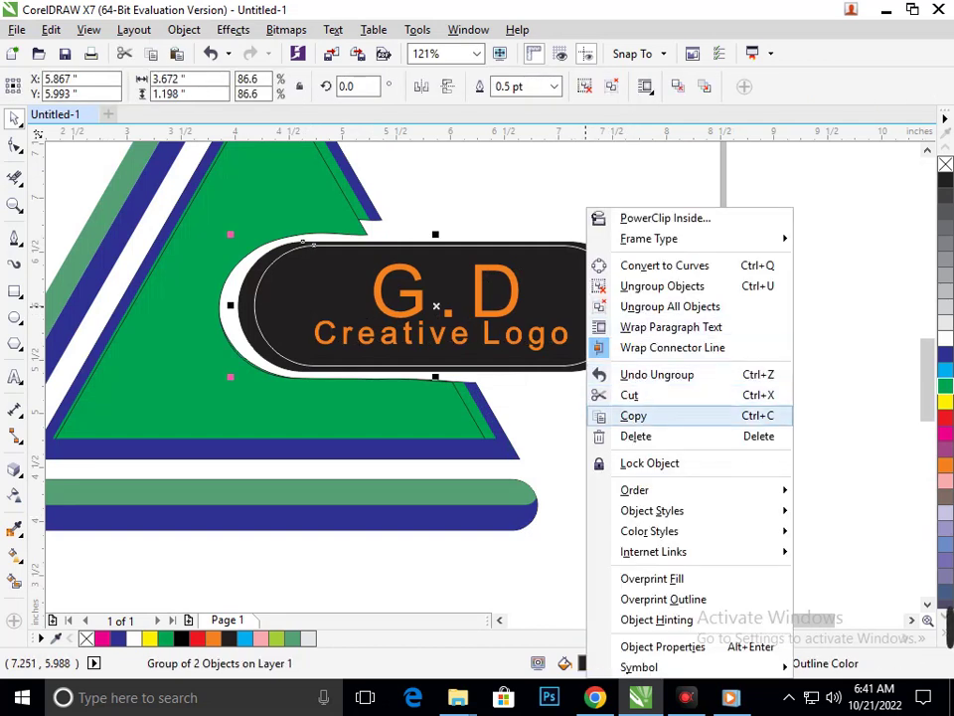
pyautogui.click(649, 463)
# Nudge the "G.D" and "Creative Logo" texts together to the left, to X 5.693".
pyautogui.moveTo(609, 409); pyautogui.dragTo(269, 241)
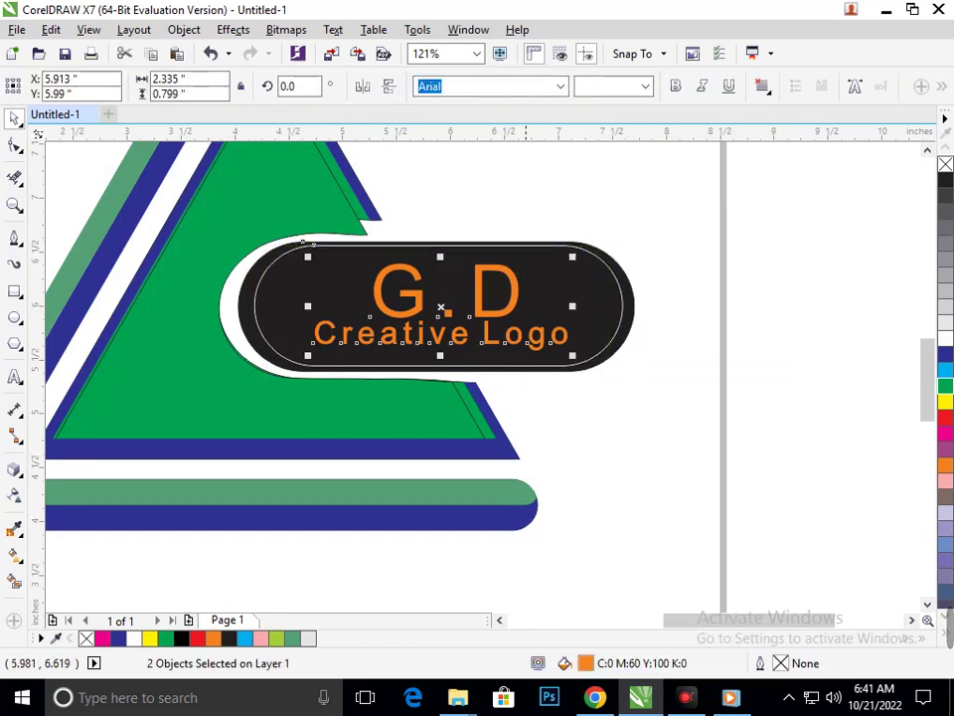
pyautogui.press('Left')
pyautogui.press('Left')
pyautogui.press('Left')
pyautogui.press('Left')
pyautogui.press('Left')
pyautogui.press('Left')
pyautogui.press('Left')
pyautogui.press('Left')
pyautogui.press('Left')
pyautogui.press('Left')
pyautogui.press('Left')
pyautogui.press('Left')
pyautogui.press('Left')
pyautogui.press('Left')
pyautogui.press('Left')
pyautogui.press('Left')
pyautogui.press('Left')
pyautogui.press('Left')
pyautogui.press('Left')
pyautogui.press('Left')
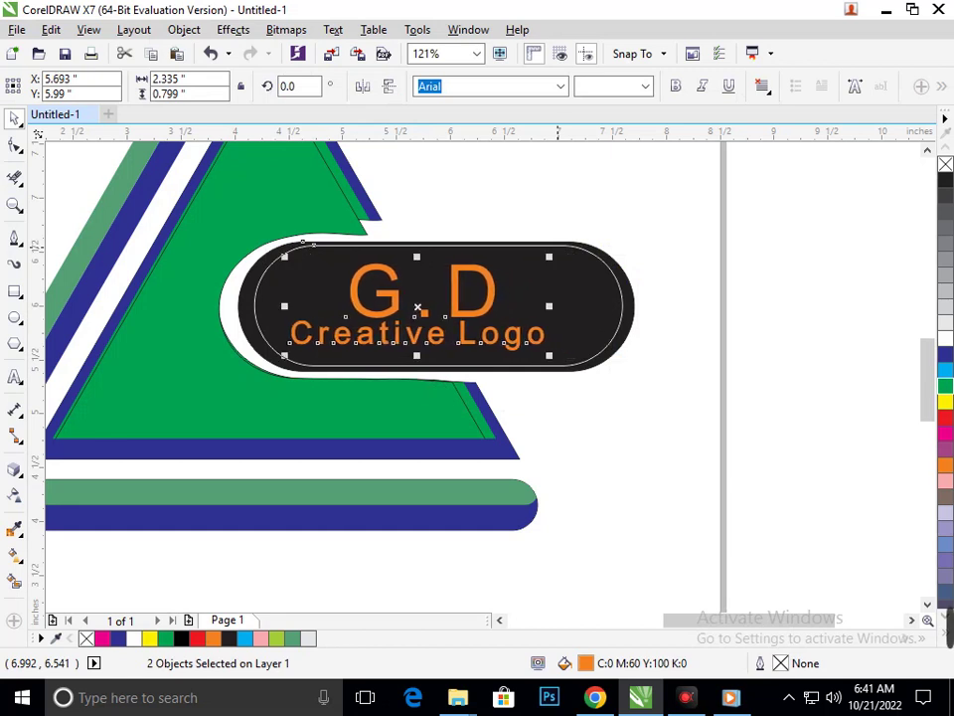
pyautogui.press('Escape')
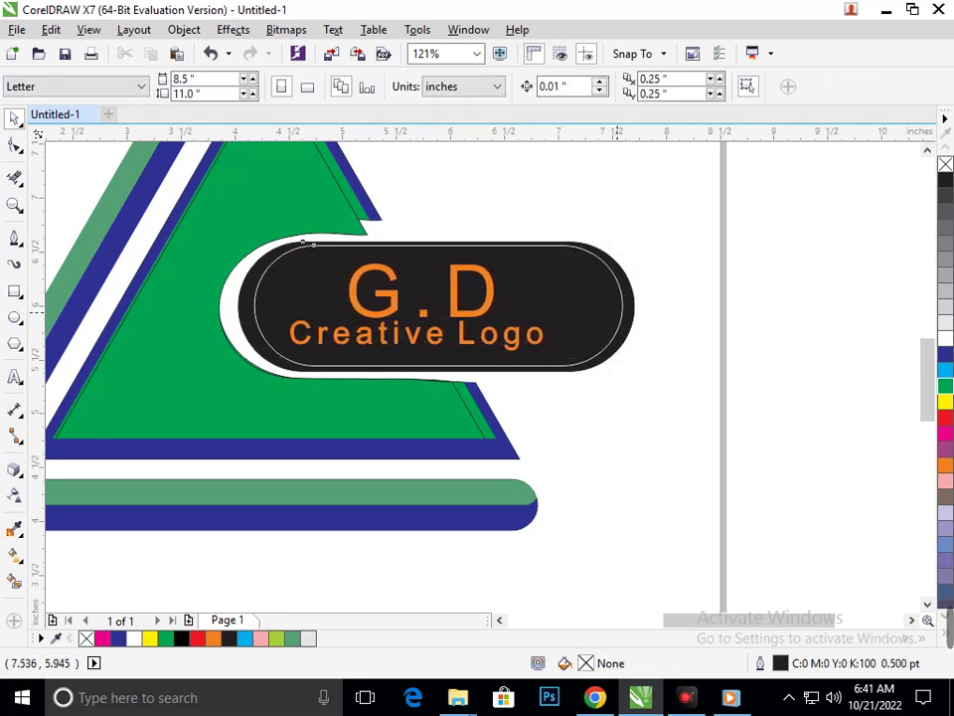
# Unlock the black rounded rectangles and narrow them from the right end to a width of 3.185".
pyautogui.click(606, 311)
pyautogui.rightClick(609, 312)
pyautogui.click(642, 329)
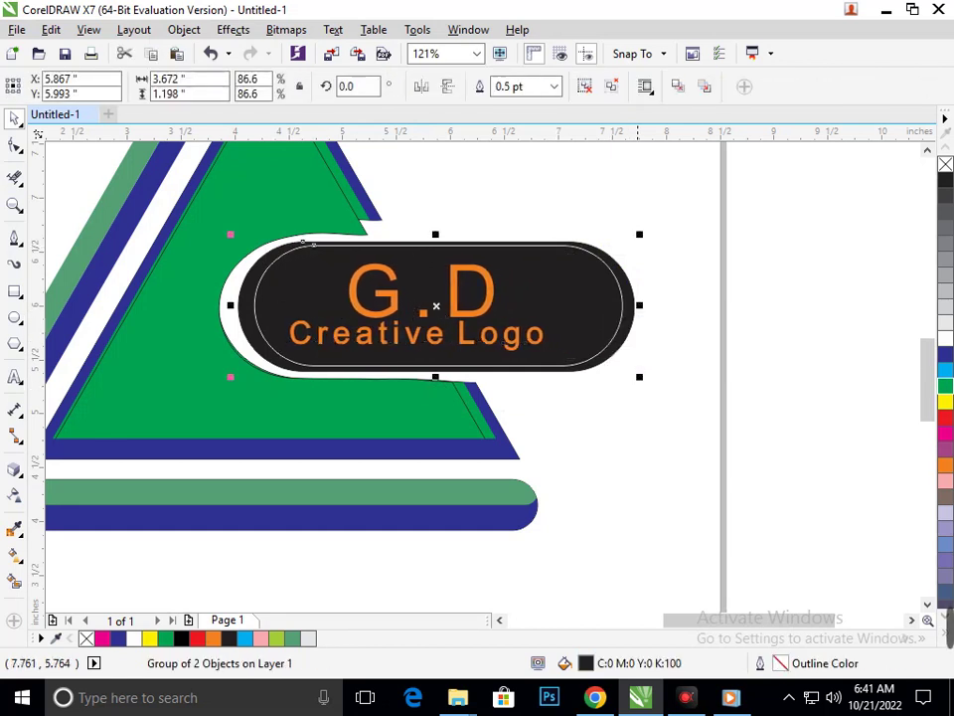
pyautogui.moveTo(639, 305); pyautogui.dragTo(583, 310)
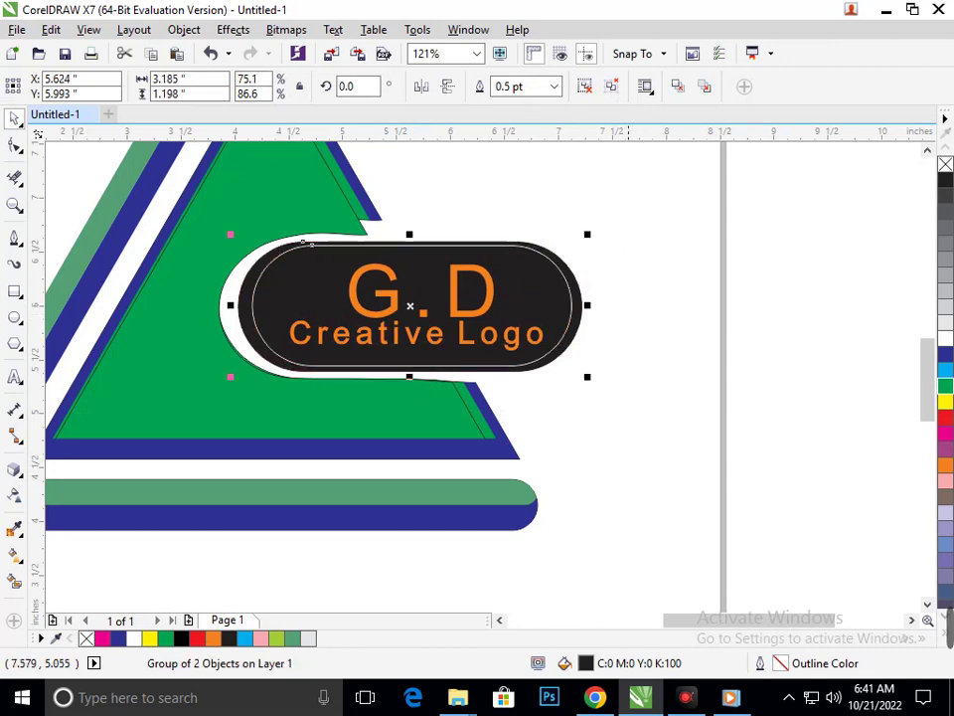
pyautogui.click(725, 524)
pyautogui.hotkey('shift', 'F4')
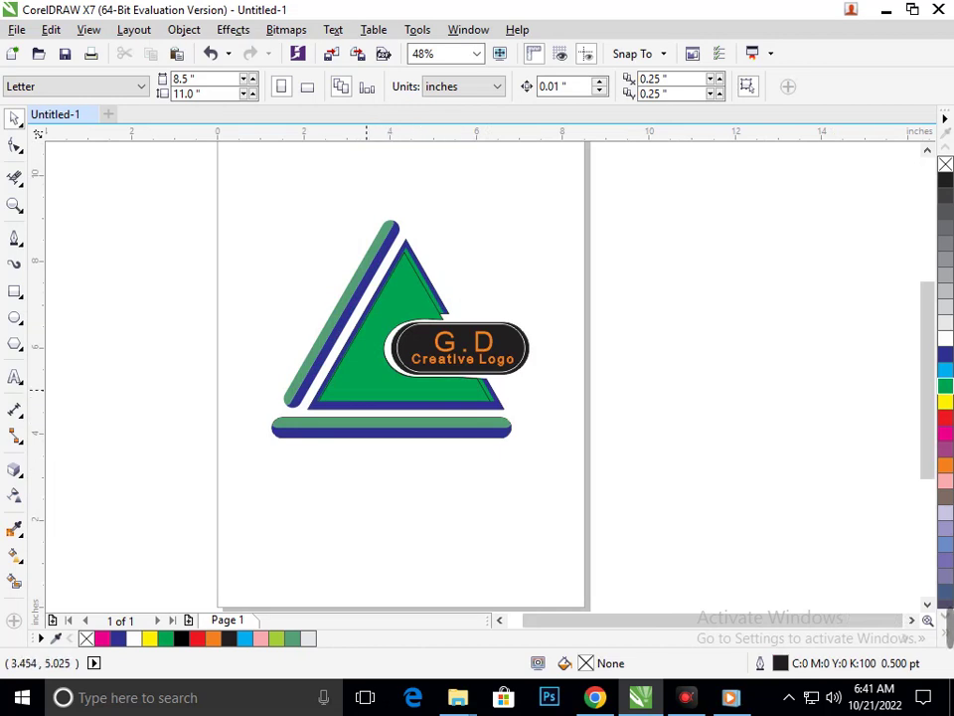
# Draw a circle about 2.4" across over the triangle's lower-left corner and add two diagonally offset copies of it.
pyautogui.scroll(3, 269, 325)
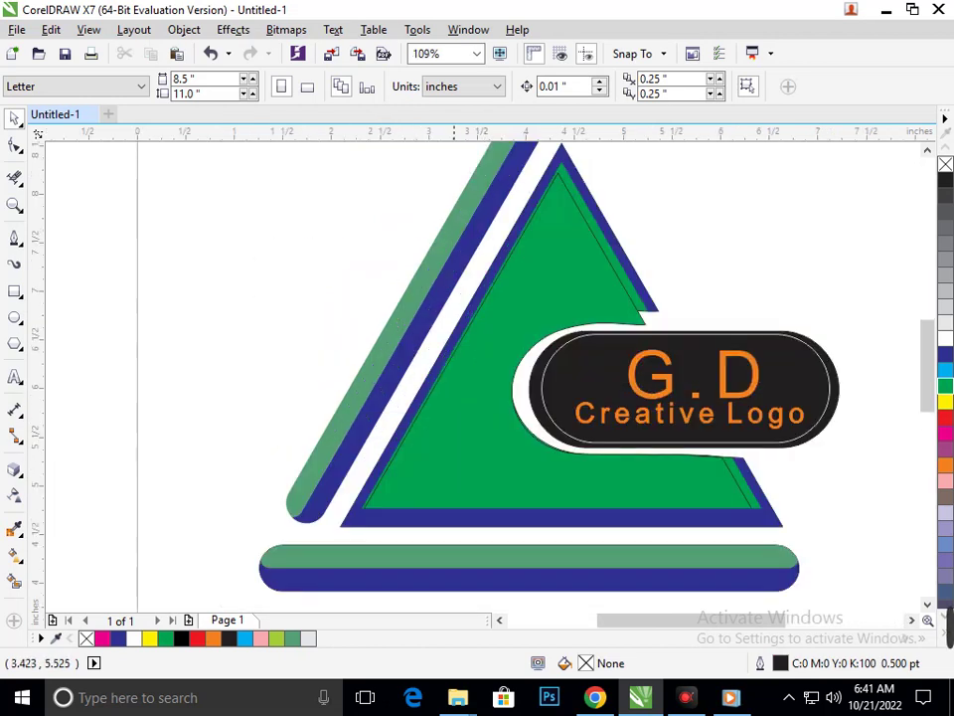
pyautogui.scroll(-3, 269, 325)
pyautogui.scroll(-2, 437, 333)
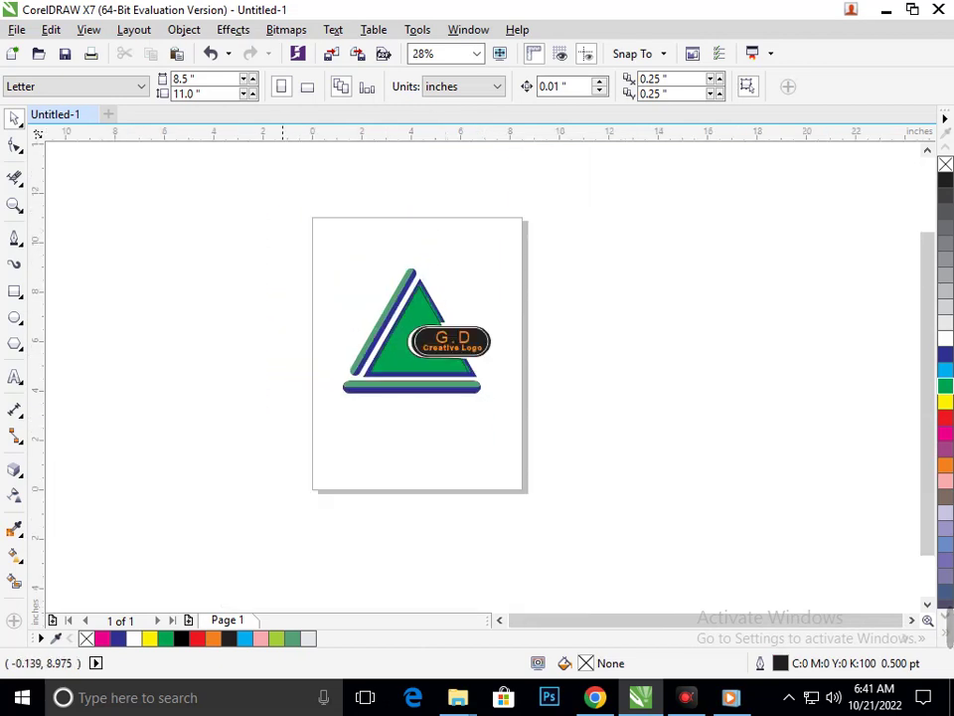
pyautogui.scroll(2, 298, 261)
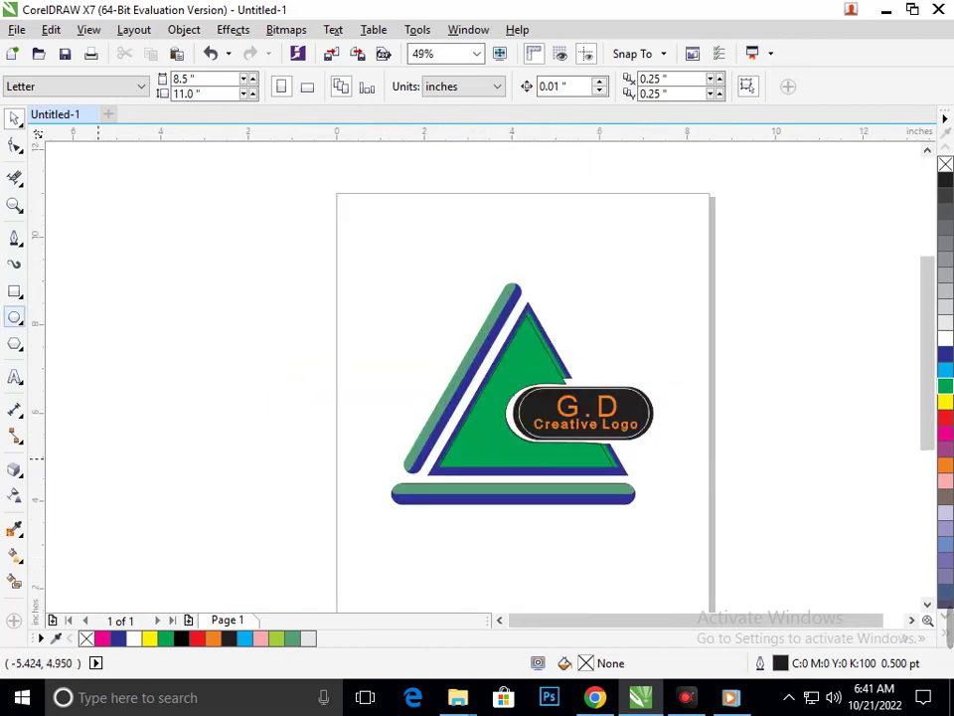
pyautogui.click(14, 317)
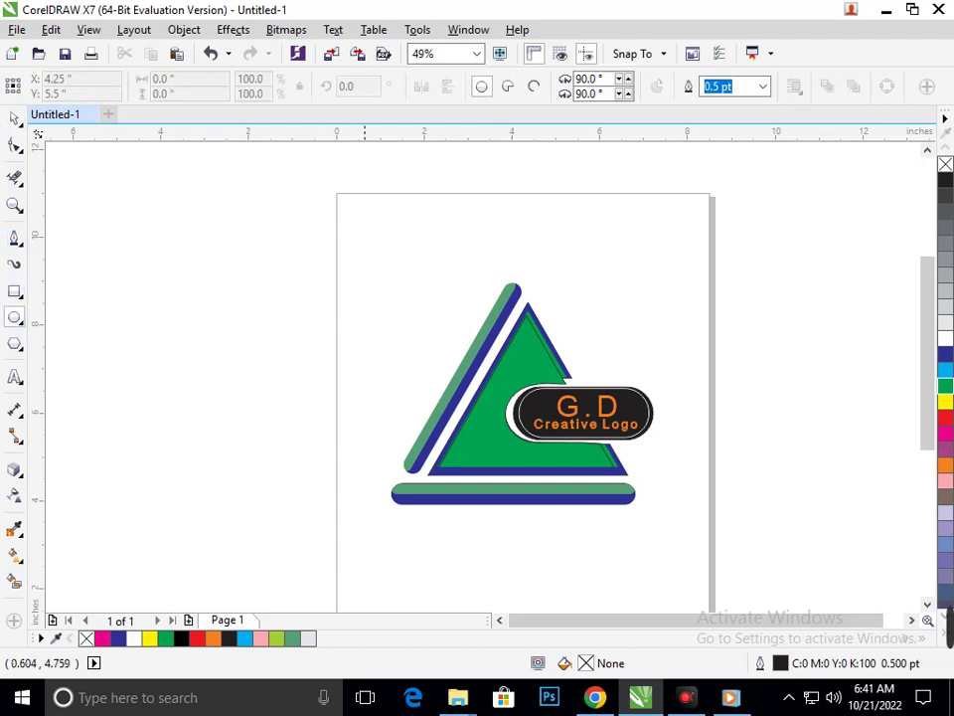
pyautogui.moveTo(368, 419)
pyautogui.mouseDown()
pyautogui.moveTo(406, 527)
pyautogui.moveTo(488, 539)
pyautogui.moveTo(437, 516)
pyautogui.moveTo(456, 511)
pyautogui.mouseUp()
pyautogui.rightClick(457, 512)
pyautogui.click(537, 570)
# Smart-fill the circle areas inside the green triangle with an orange corner, a dark blue middle band and a light blue outer band.
pyautogui.scroll(3, 479, 514)
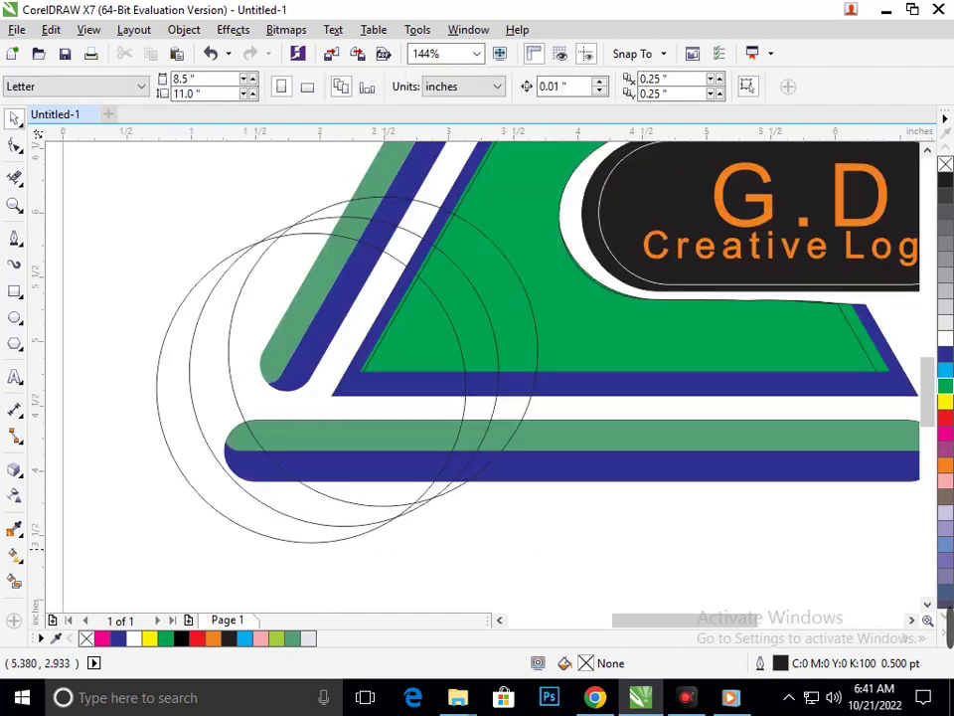
pyautogui.click(14, 581)
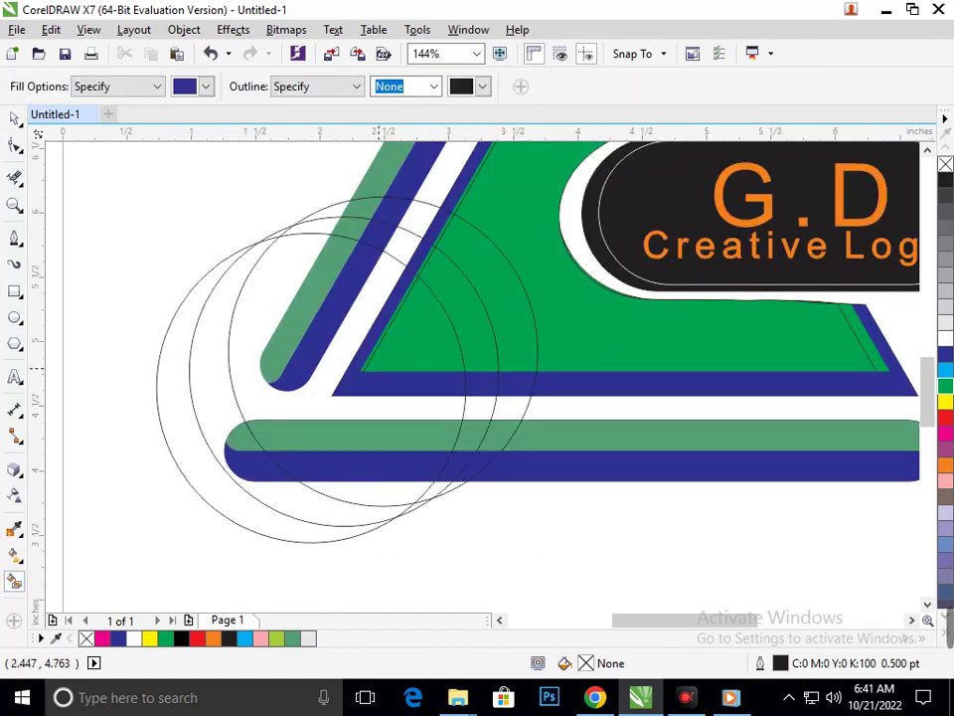
pyautogui.click(410, 343)
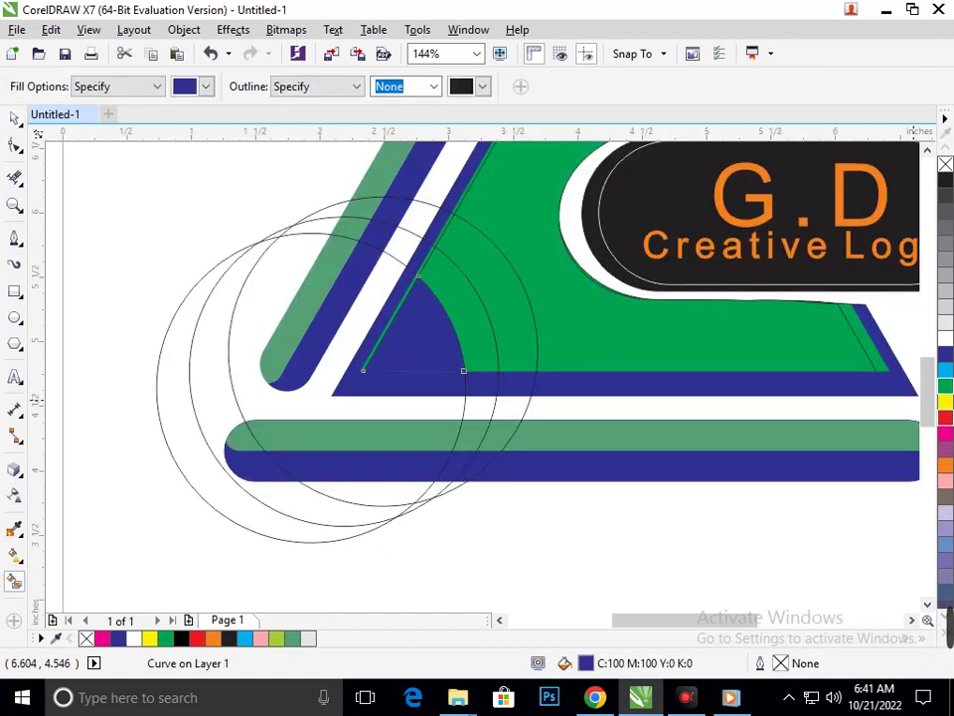
pyautogui.click(946, 465)
pyautogui.click(478, 331)
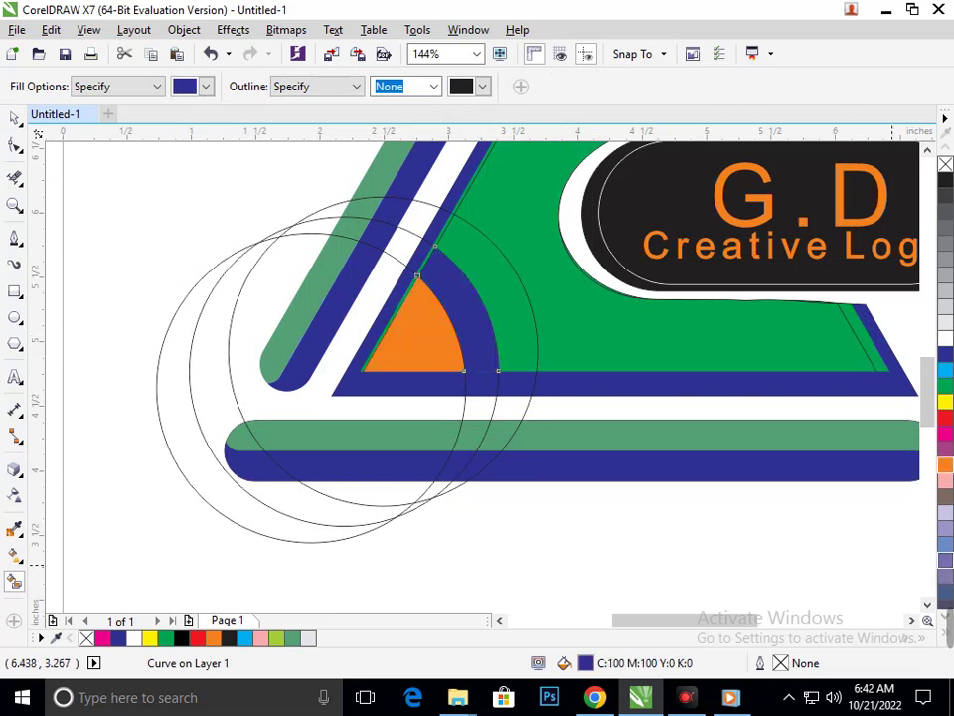
pyautogui.click(521, 316)
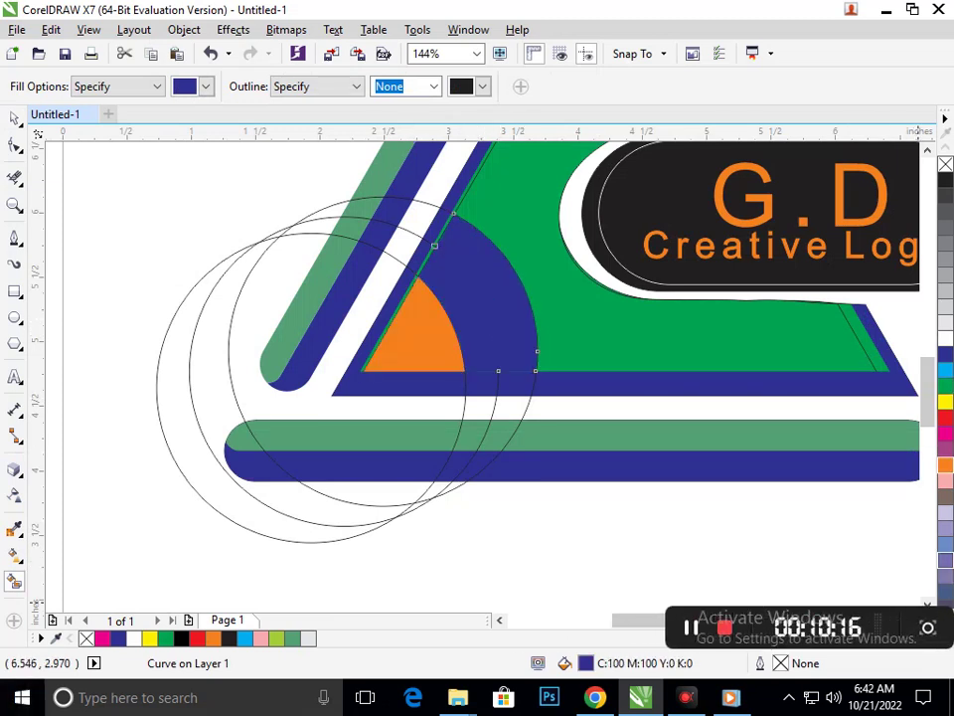
pyautogui.click(945, 496)
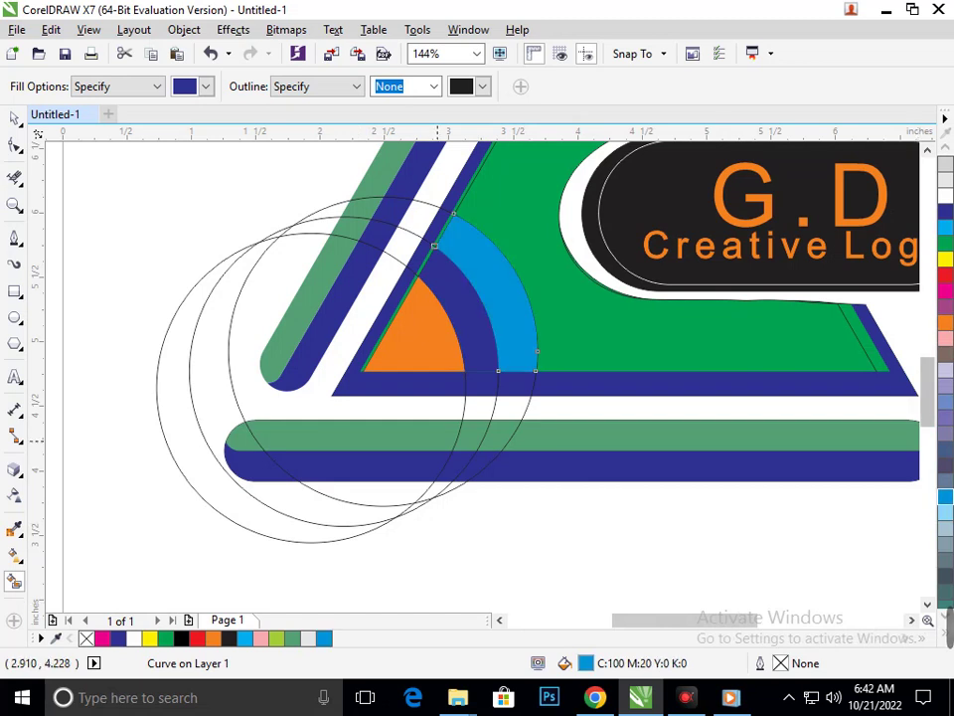
# Delete the three construction circles around the triangle's lower-left corner.
pyautogui.scroll(-3, 497, 437)
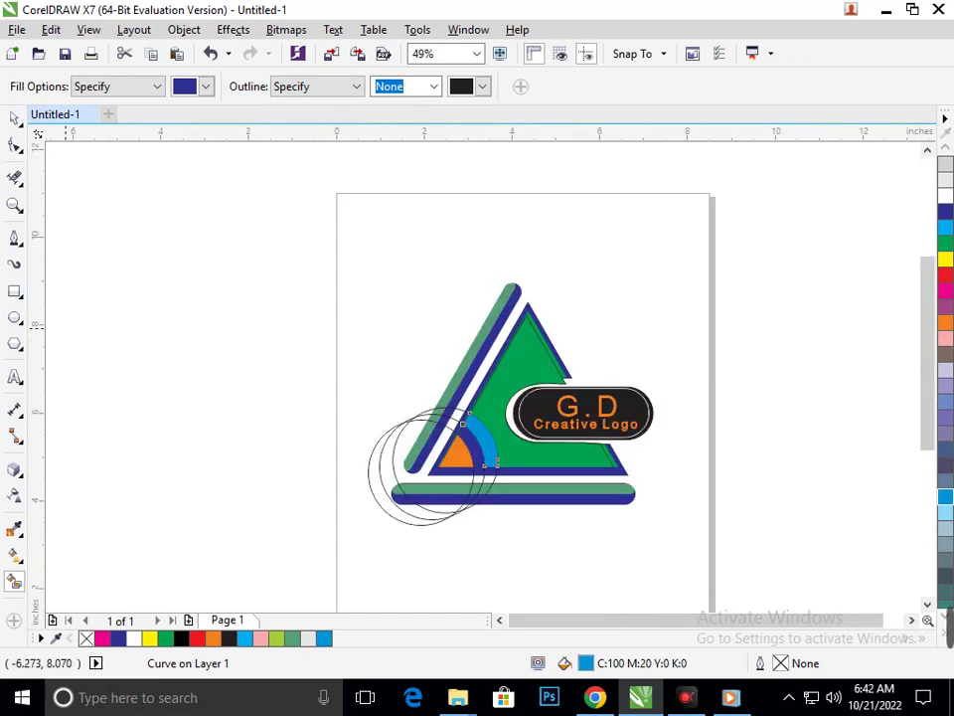
pyautogui.click(14, 118)
pyautogui.click(395, 552)
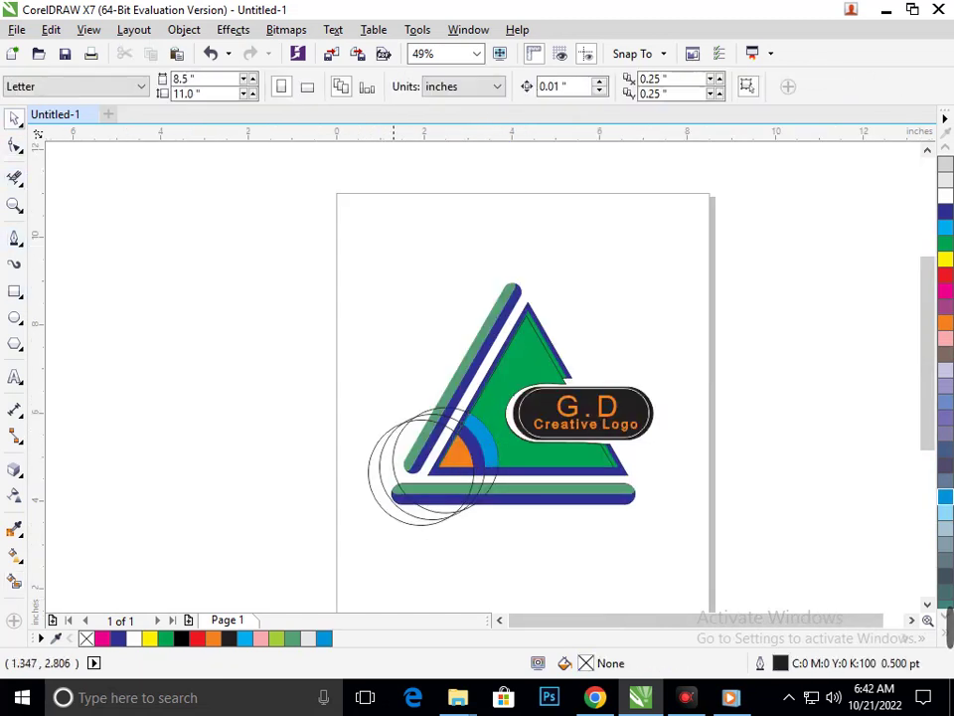
pyautogui.click(407, 521)
pyautogui.press('Delete')
pyautogui.click(422, 516)
pyautogui.press('Delete')
pyautogui.click(439, 512)
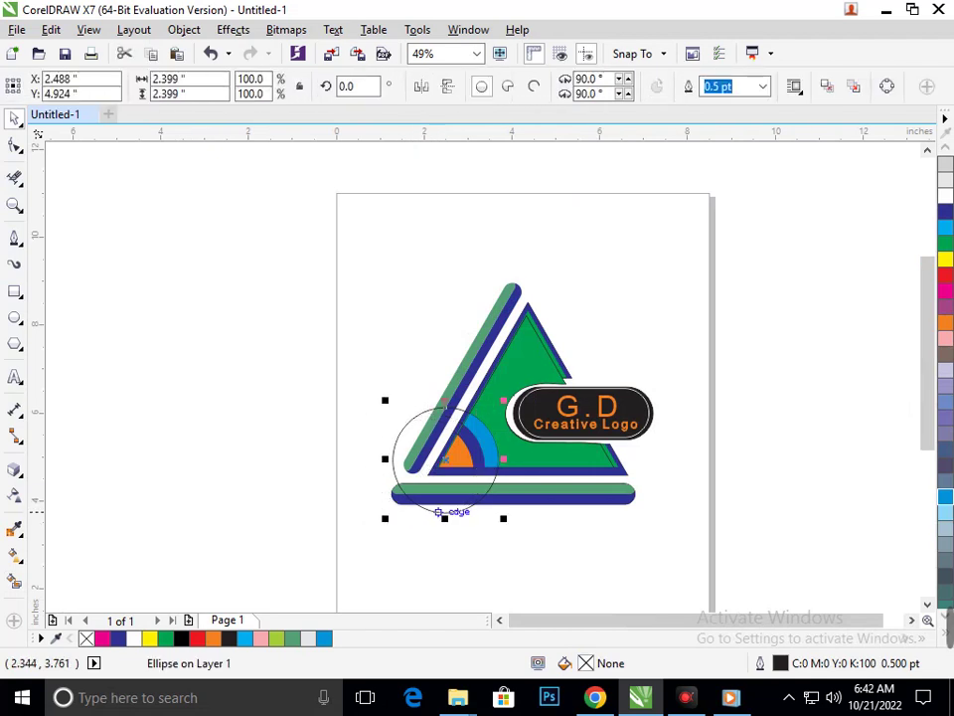
pyautogui.press('Delete')
# Try reshaping the blue border's notch-end and apex nodes to match the inner green triangle, and undo both edits.
pyautogui.scroll(-2, 477, 377)
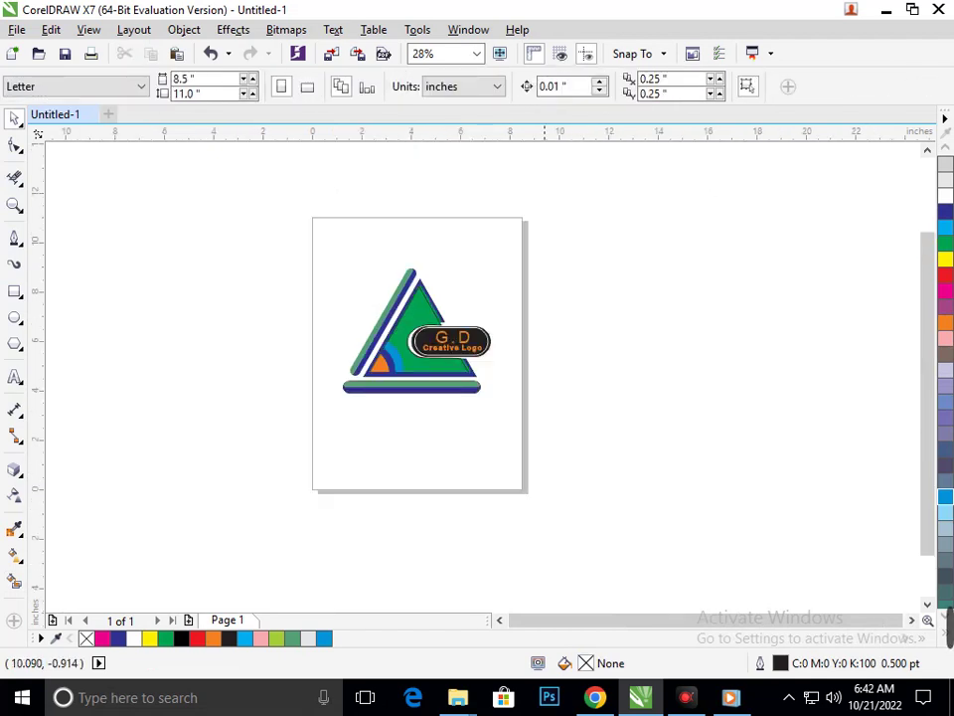
pyautogui.scroll(5, 481, 358)
pyautogui.click(448, 404)
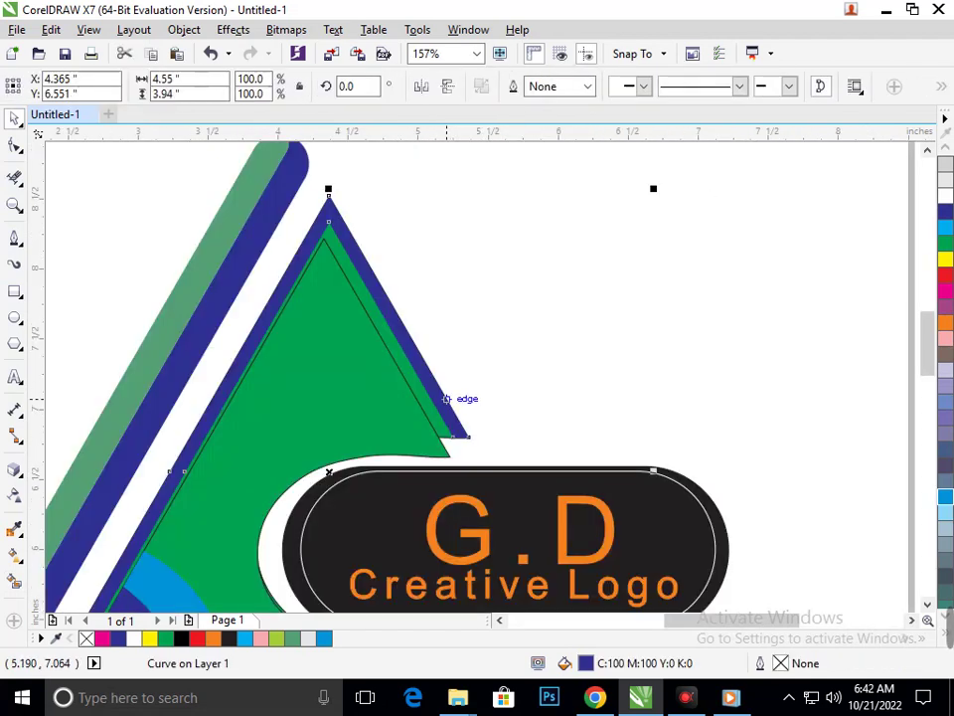
pyautogui.click(14, 145)
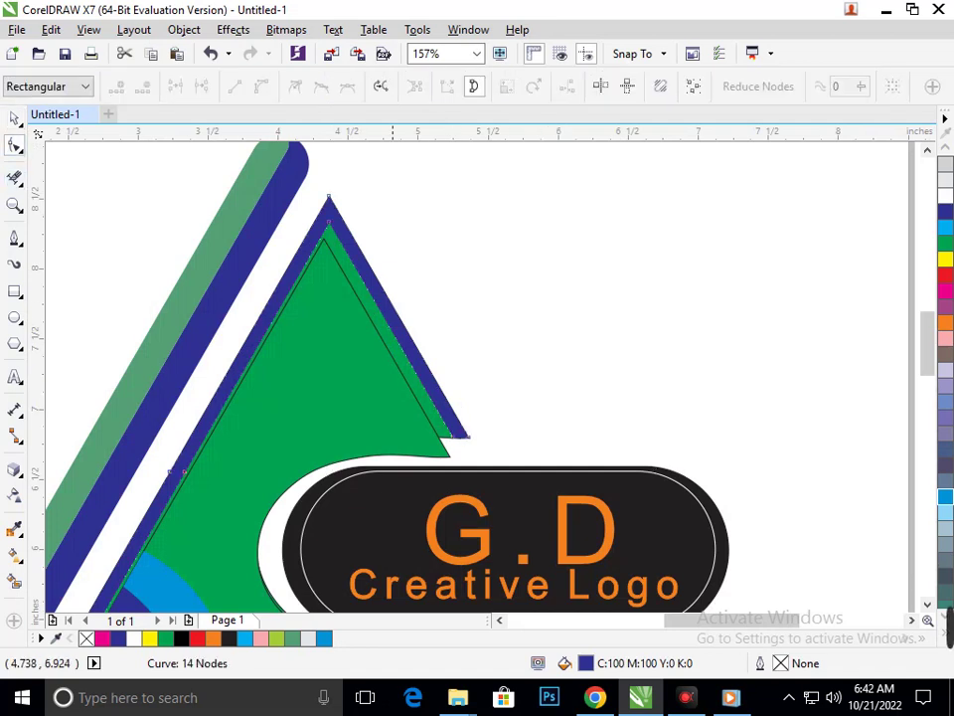
pyautogui.moveTo(491, 442); pyautogui.dragTo(428, 455)
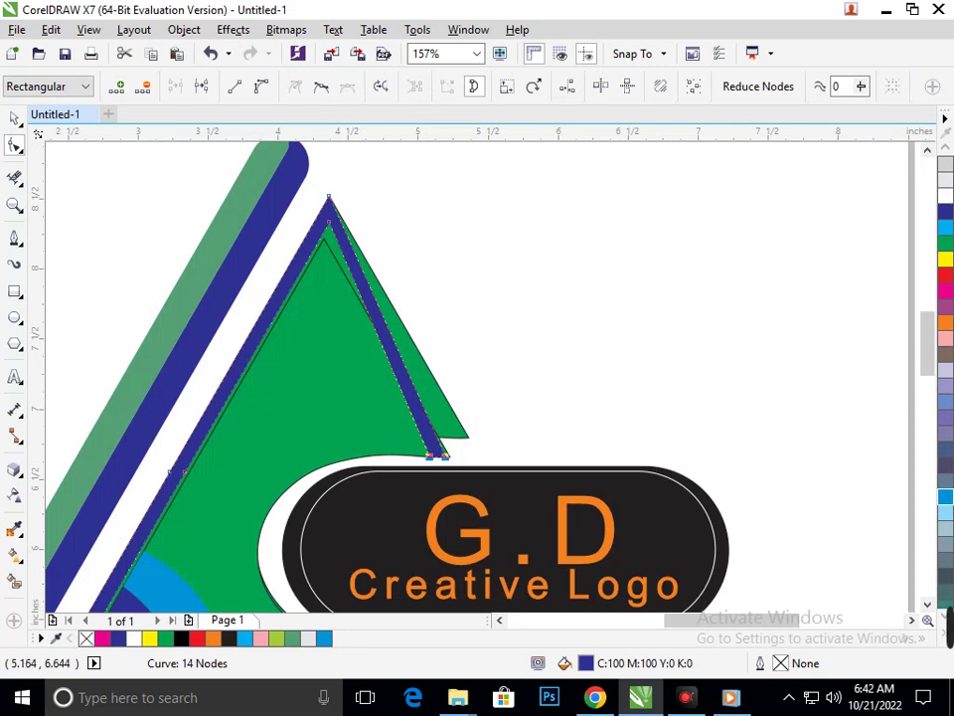
pyautogui.moveTo(326, 223); pyautogui.dragTo(321, 267)
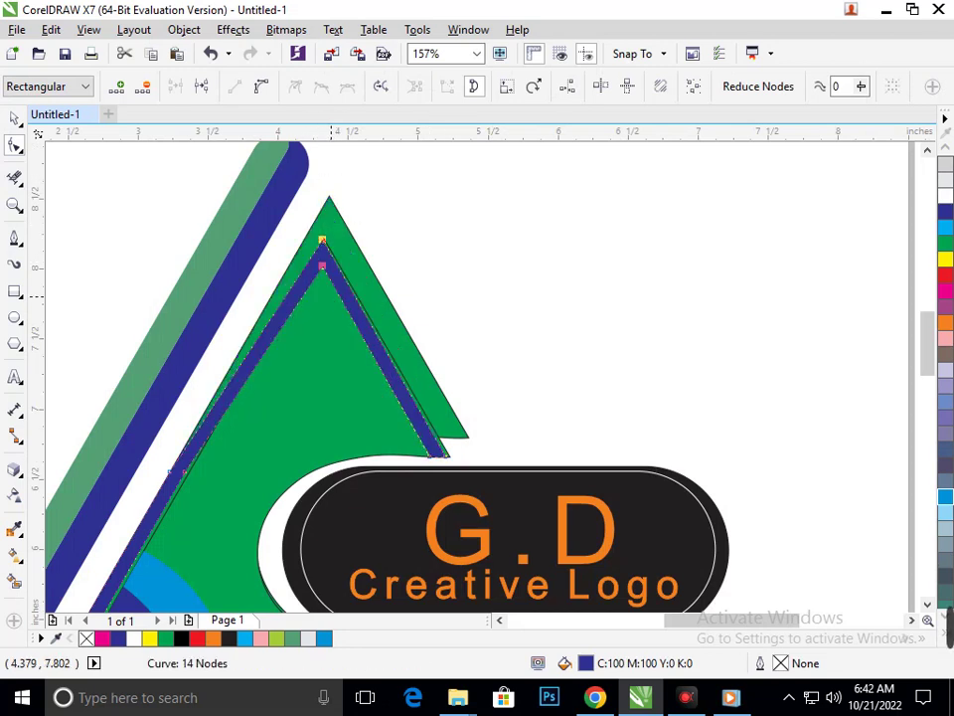
pyautogui.hotkey('ctrl', 'z')
pyautogui.hotkey('ctrl', 'z')
# Move the inner green triangle's upper notch tip node to the inner edge of the blue border's end.
pyautogui.click(487, 431)
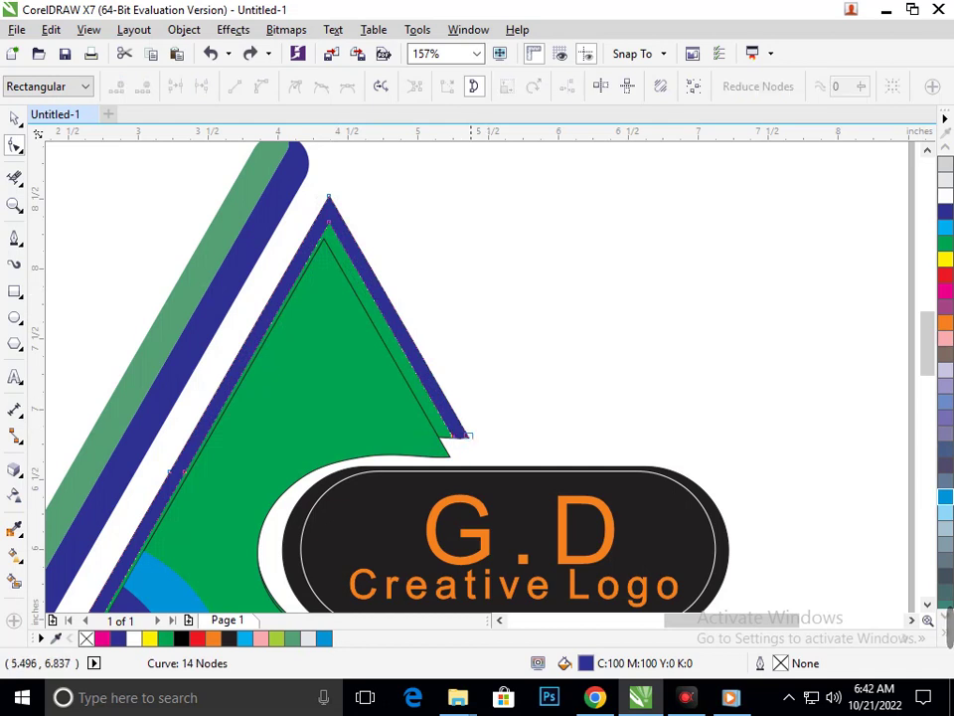
pyautogui.click(425, 443)
pyautogui.moveTo(450, 457); pyautogui.dragTo(454, 438)
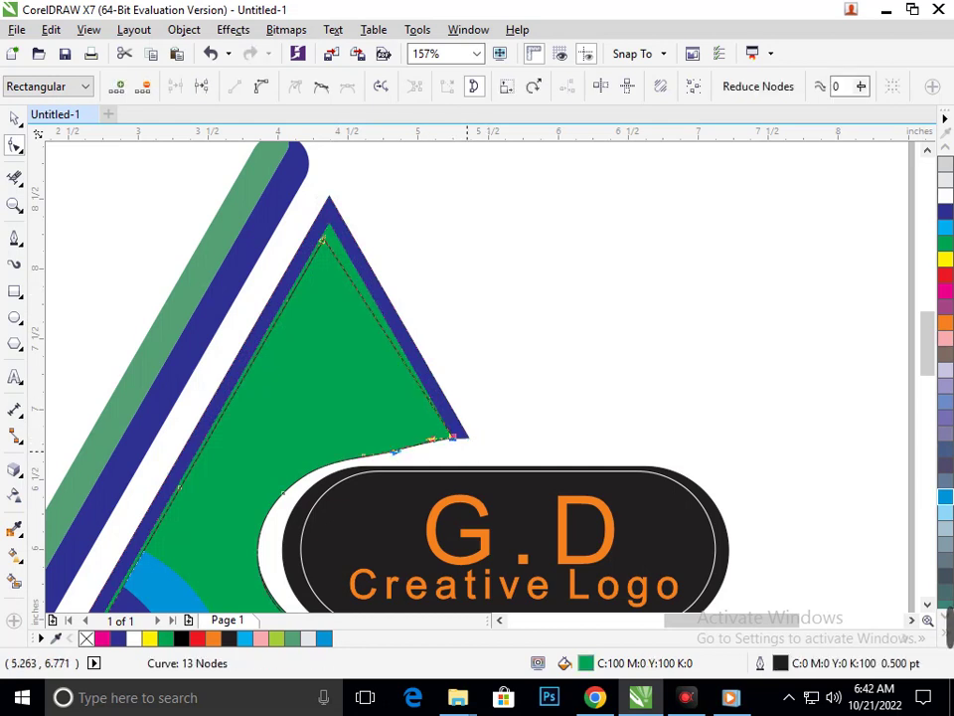
# Move the inner green triangle's apex node up to the blue border's inner apex.
pyautogui.press('Escape')
pyautogui.scroll(4, 317, 227)
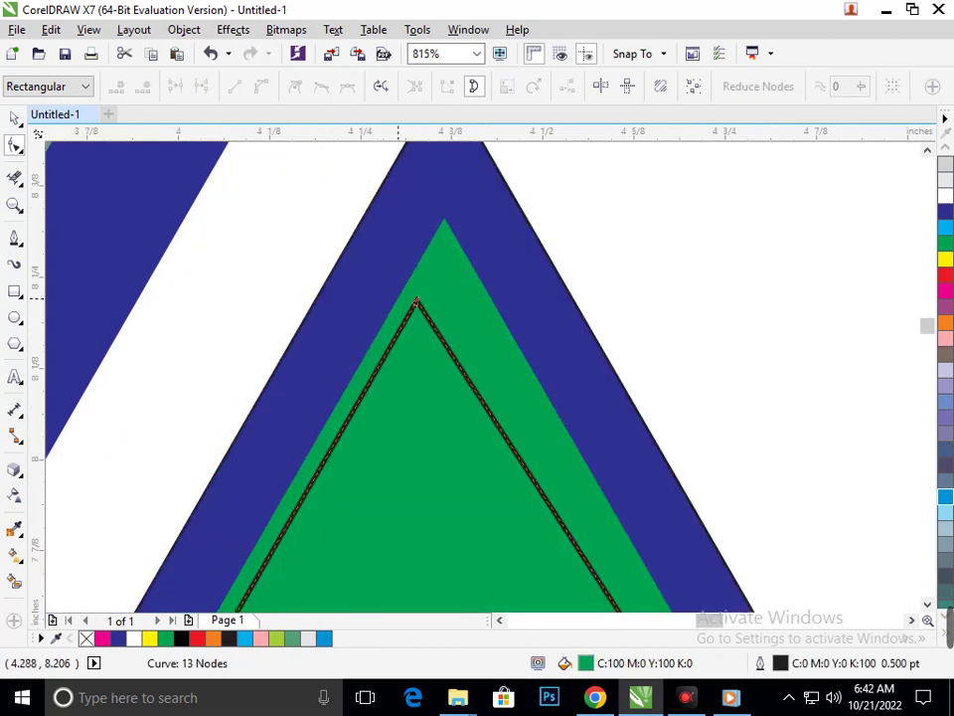
pyautogui.moveTo(417, 298); pyautogui.dragTo(444, 218)
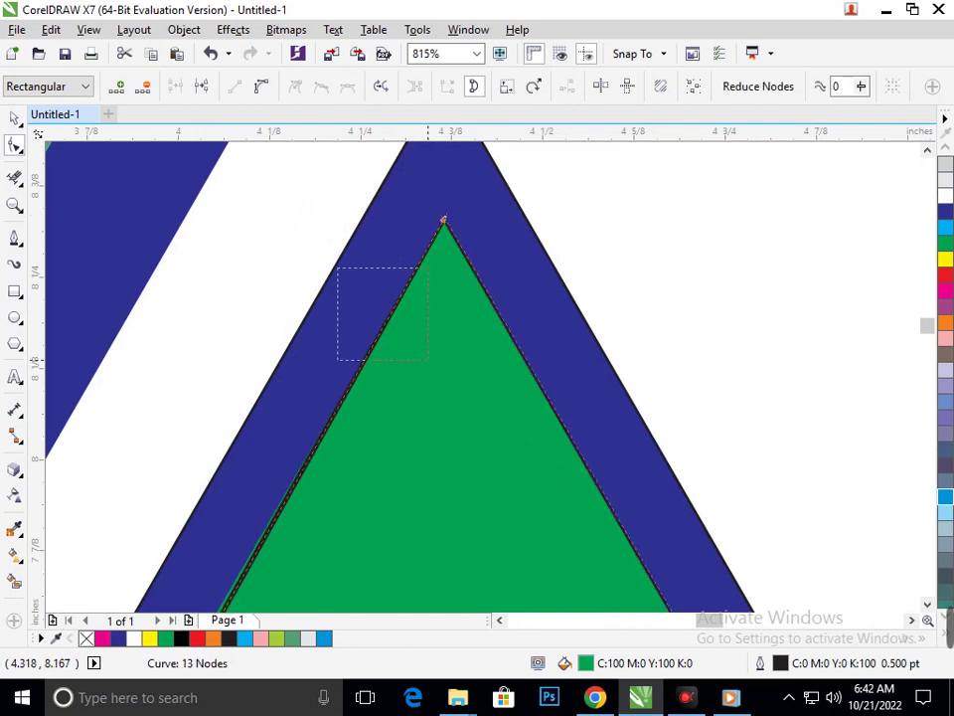
pyautogui.scroll(-4, 444, 217)
pyautogui.scroll(-4, 413, 404)
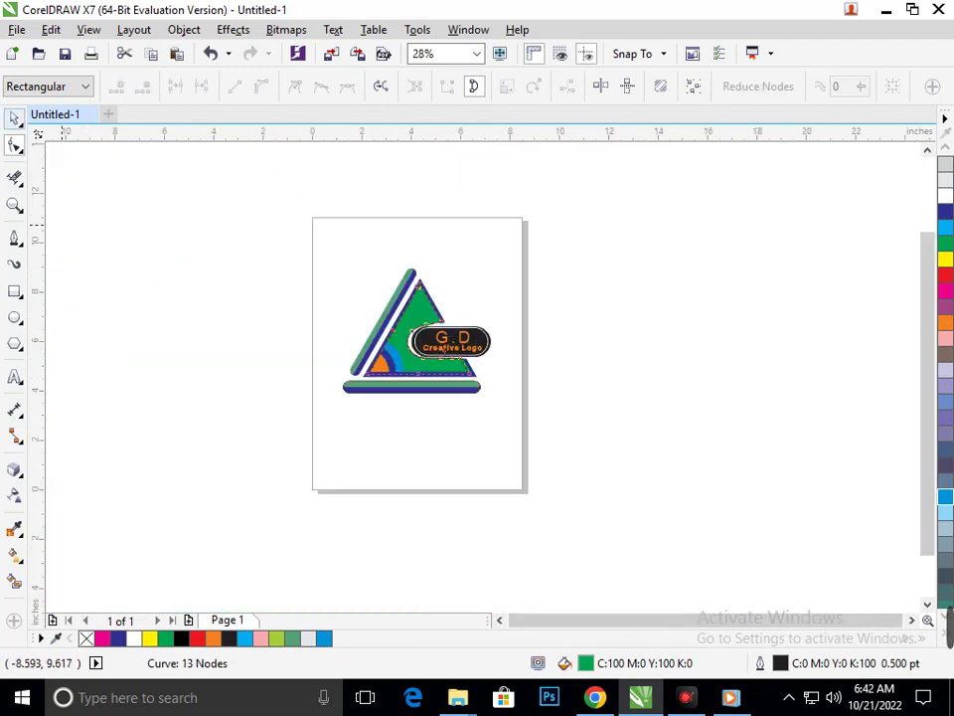
# Reshape the blue border by moving its upper notch-end node down toward the black rounded rectangle.
pyautogui.click(14, 118)
pyautogui.click(379, 442)
pyautogui.scroll(5, 429, 323)
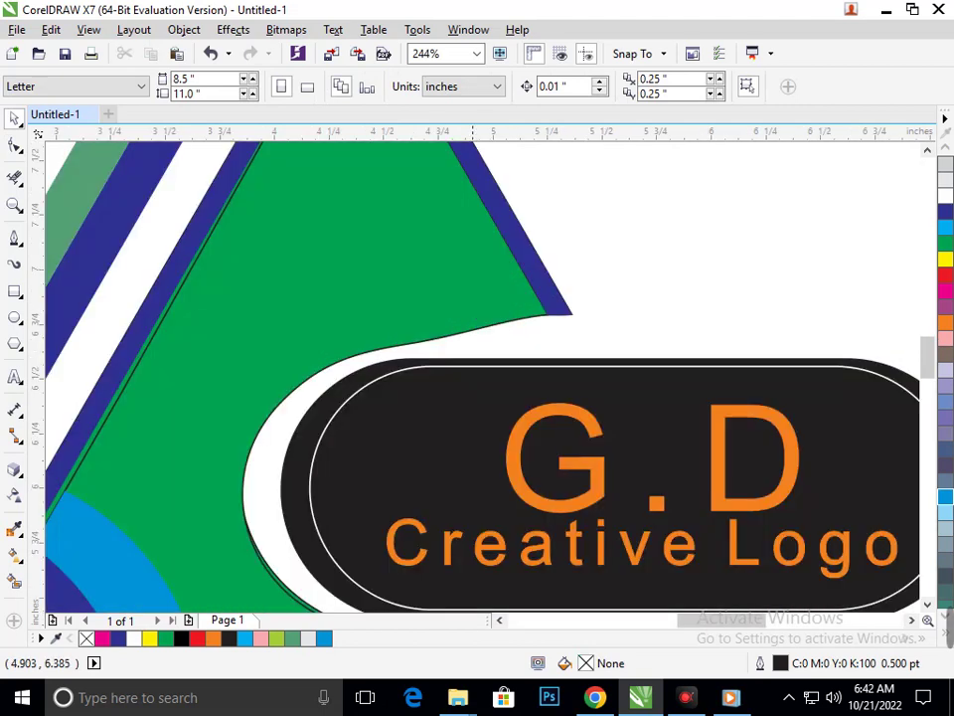
pyautogui.click(560, 309)
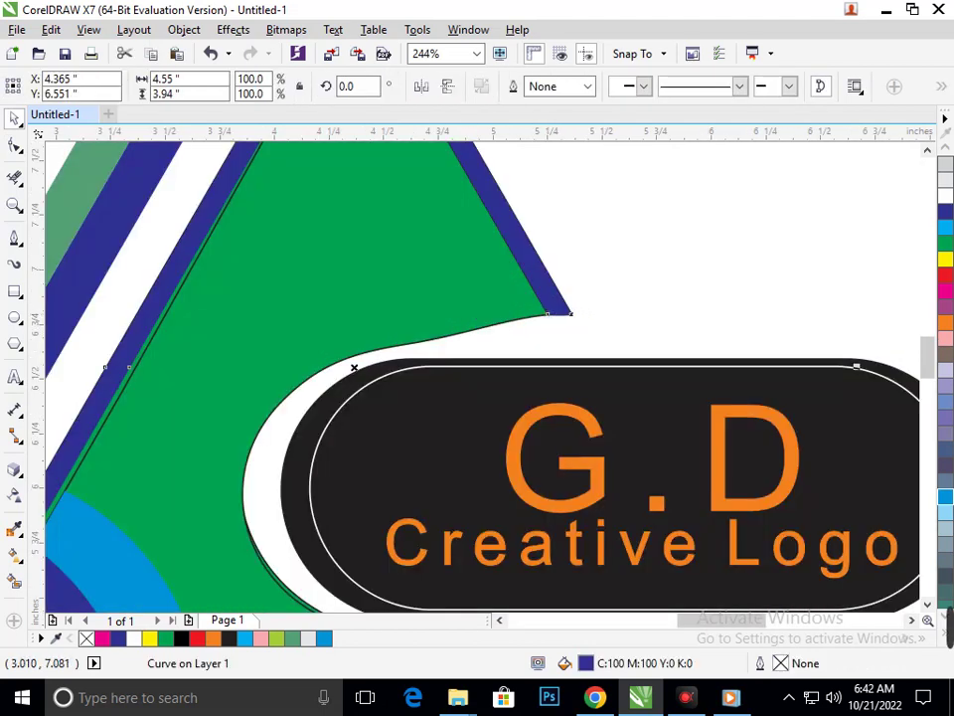
pyautogui.click(14, 145)
pyautogui.click(556, 314)
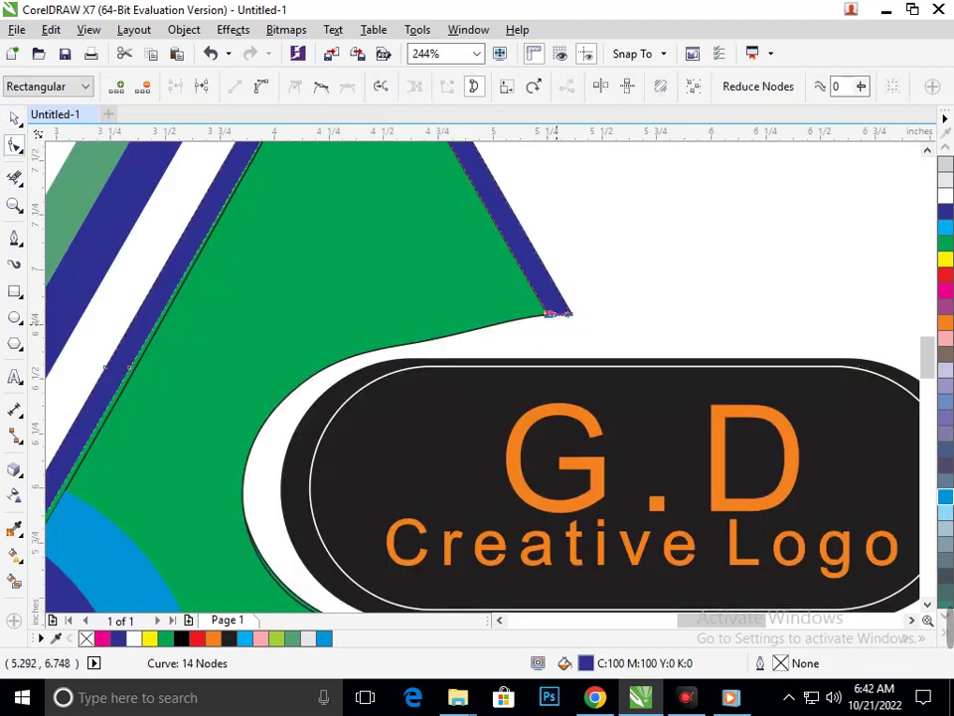
pyautogui.moveTo(554, 315); pyautogui.dragTo(576, 326)
pyautogui.click(625, 307)
# Adjust the nodes and handles of the outer green curve so its upper notch edge dips closer to the rounded rectangle.
pyautogui.click(572, 314)
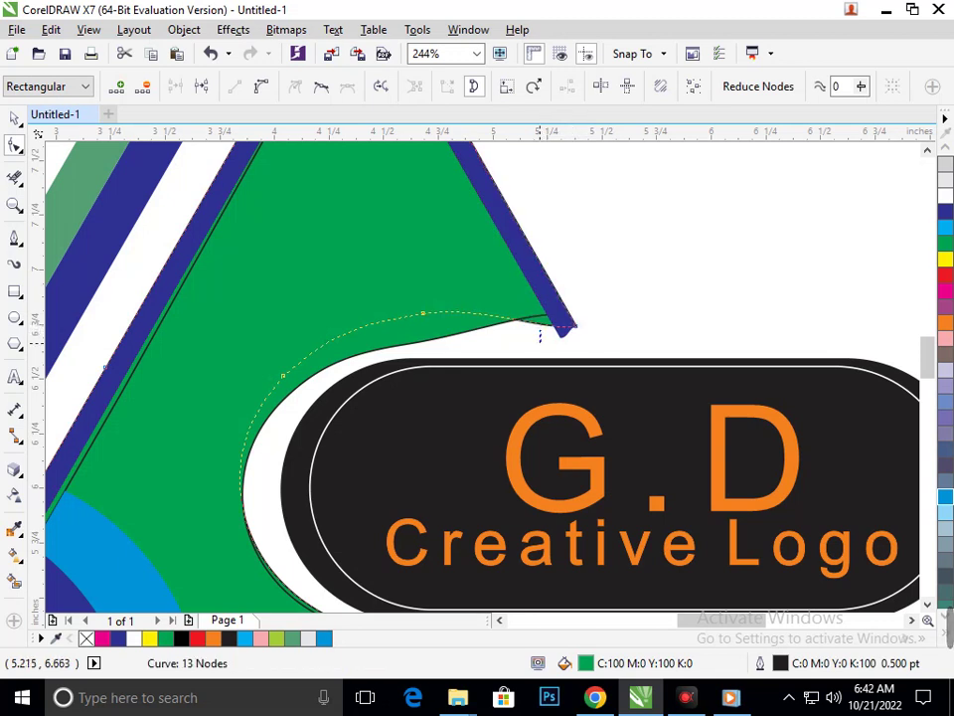
pyautogui.click(512, 323)
pyautogui.moveTo(423, 314); pyautogui.dragTo(423, 327)
pyautogui.moveTo(539, 325); pyautogui.dragTo(537, 339)
pyautogui.click(423, 326)
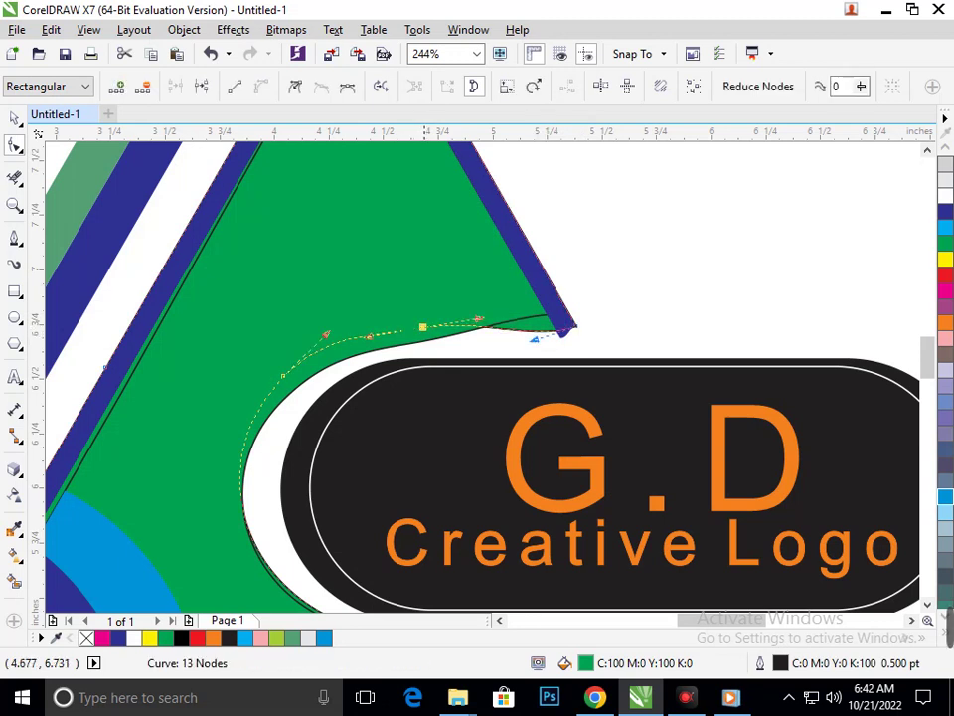
pyautogui.moveTo(478, 320); pyautogui.dragTo(495, 316)
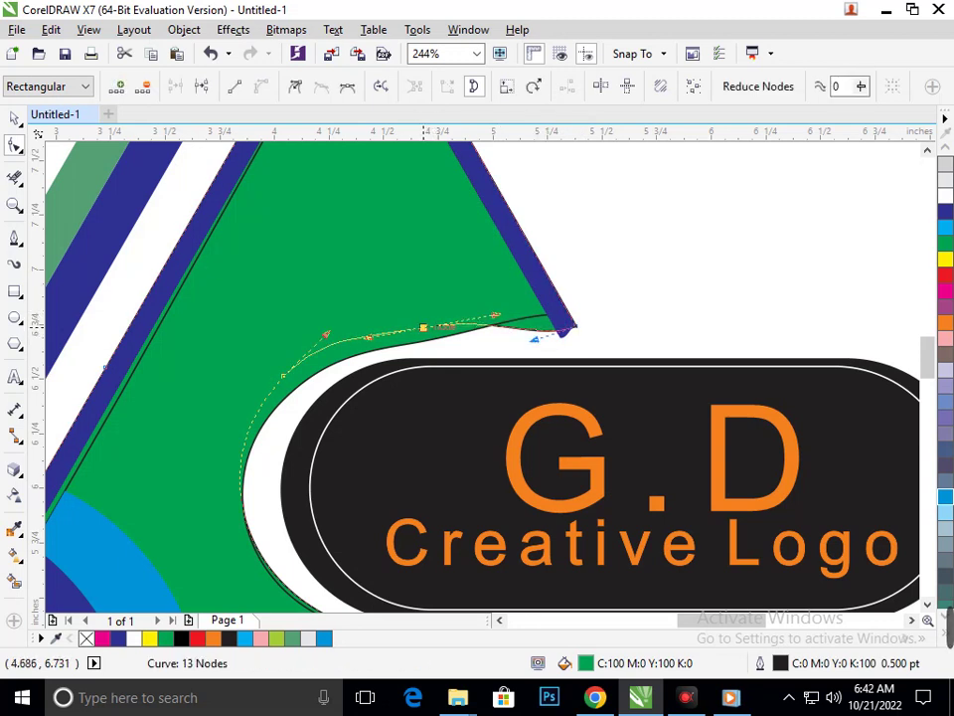
pyautogui.moveTo(424, 326); pyautogui.dragTo(420, 341)
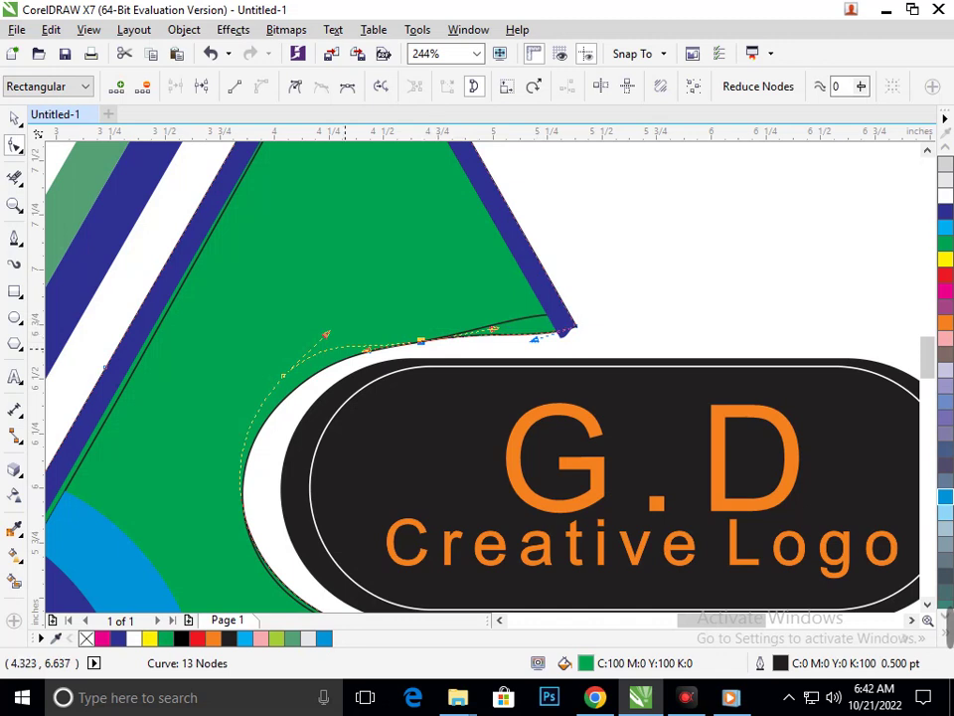
# Move the outer green curve's upper notch tip node slightly down and outward past the blue border's end.
pyautogui.click(575, 325)
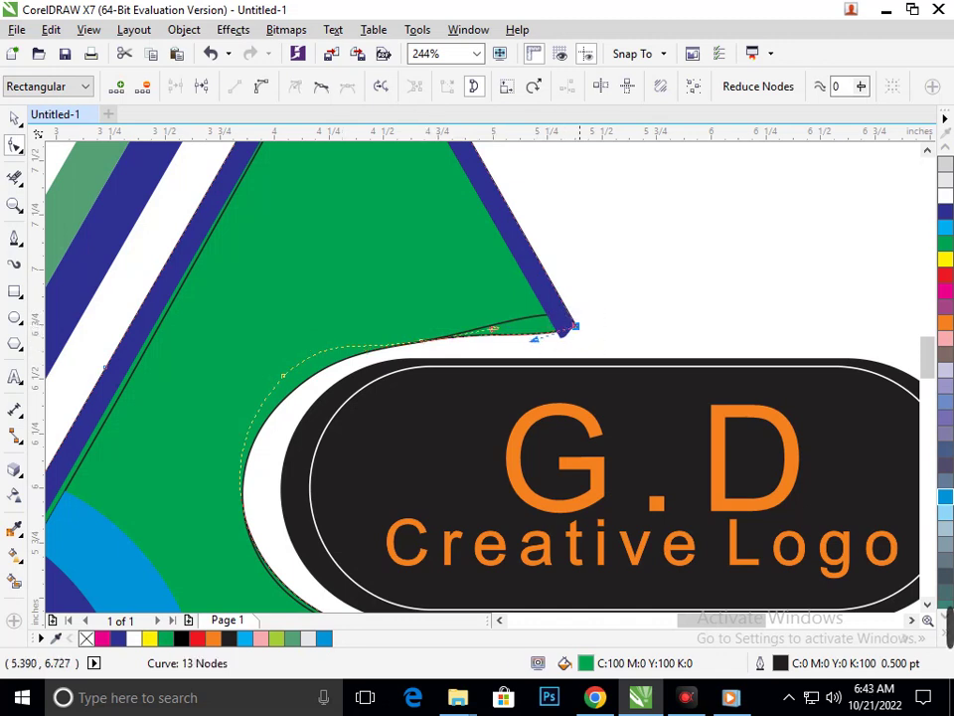
pyautogui.moveTo(575, 326); pyautogui.dragTo(530, 340)
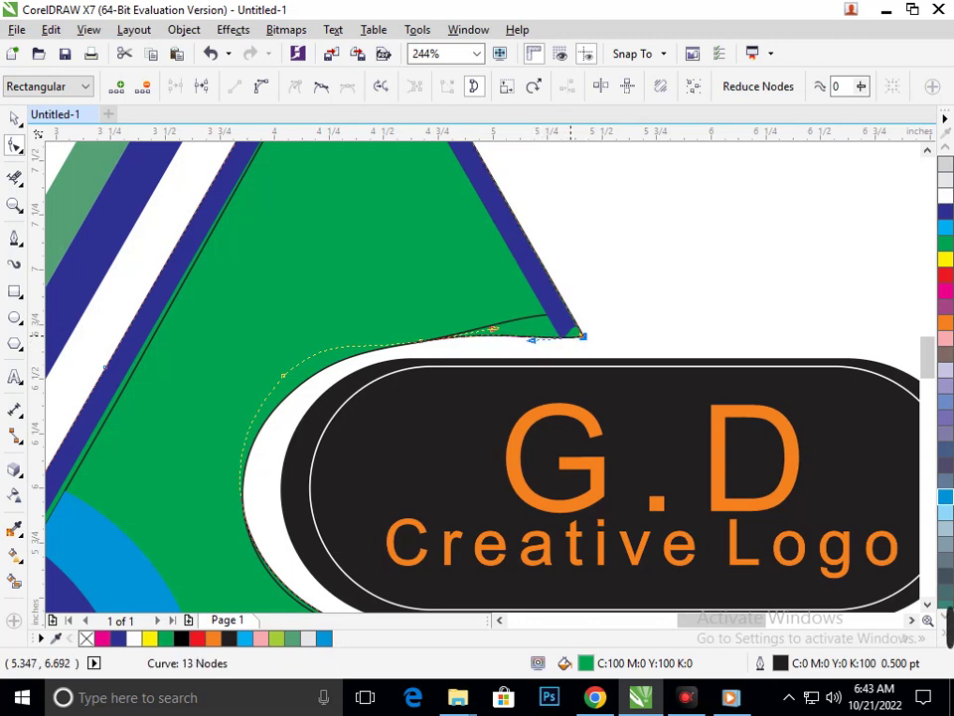
pyautogui.click(619, 319)
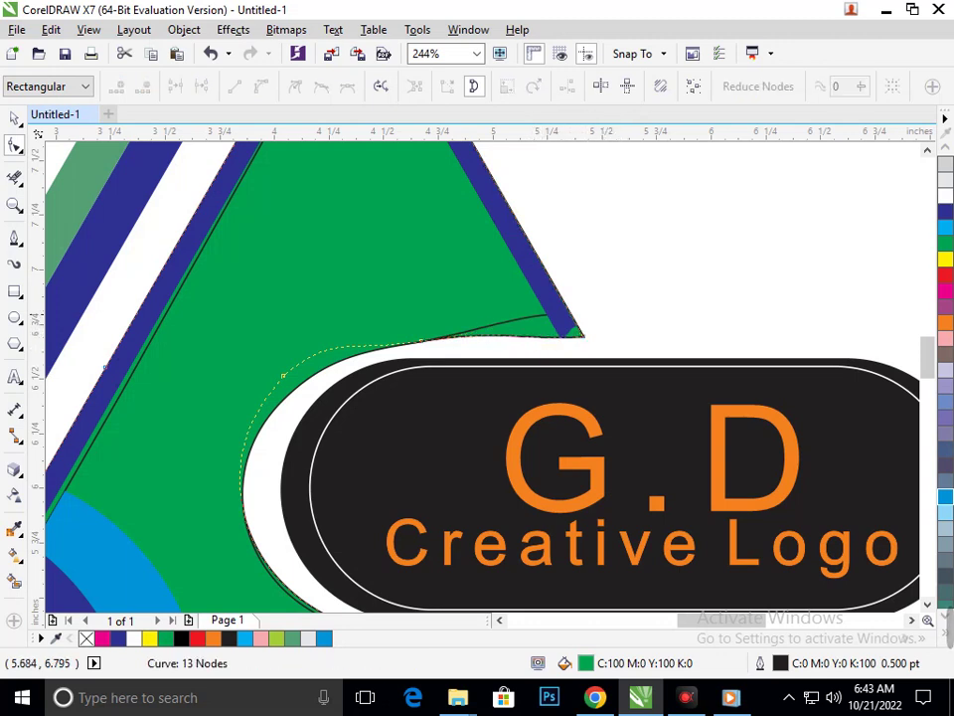
pyautogui.press('F3')
pyautogui.click(15, 118)
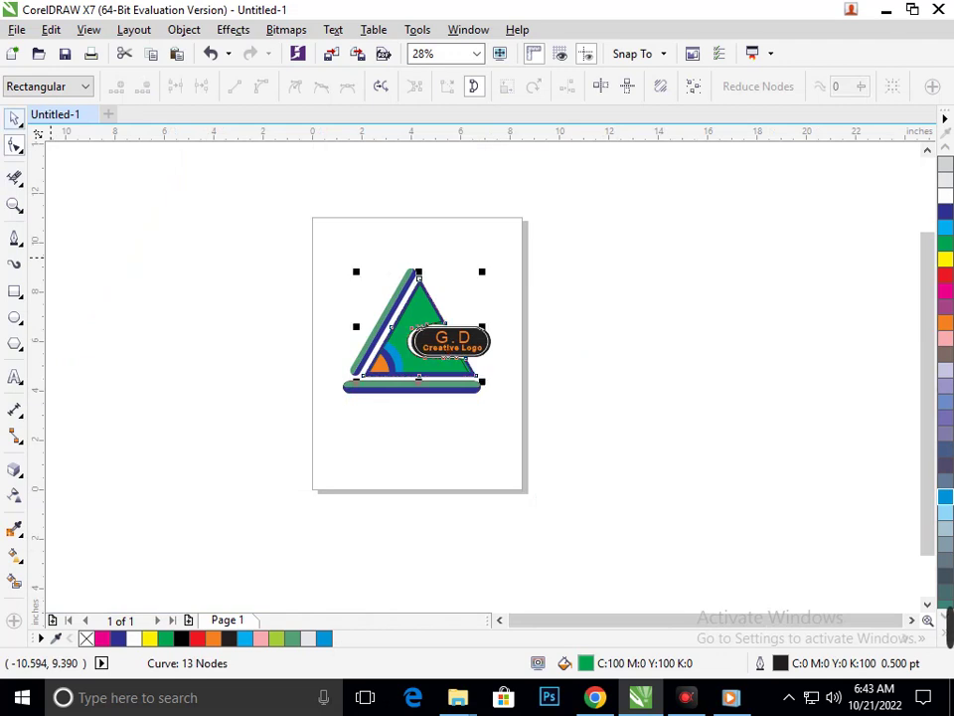
pyautogui.click(198, 569)
# Remove the inner green triangle's stray outline segment near the upper notch tip with Virtual Segment Delete.
pyautogui.scroll(4, 447, 328)
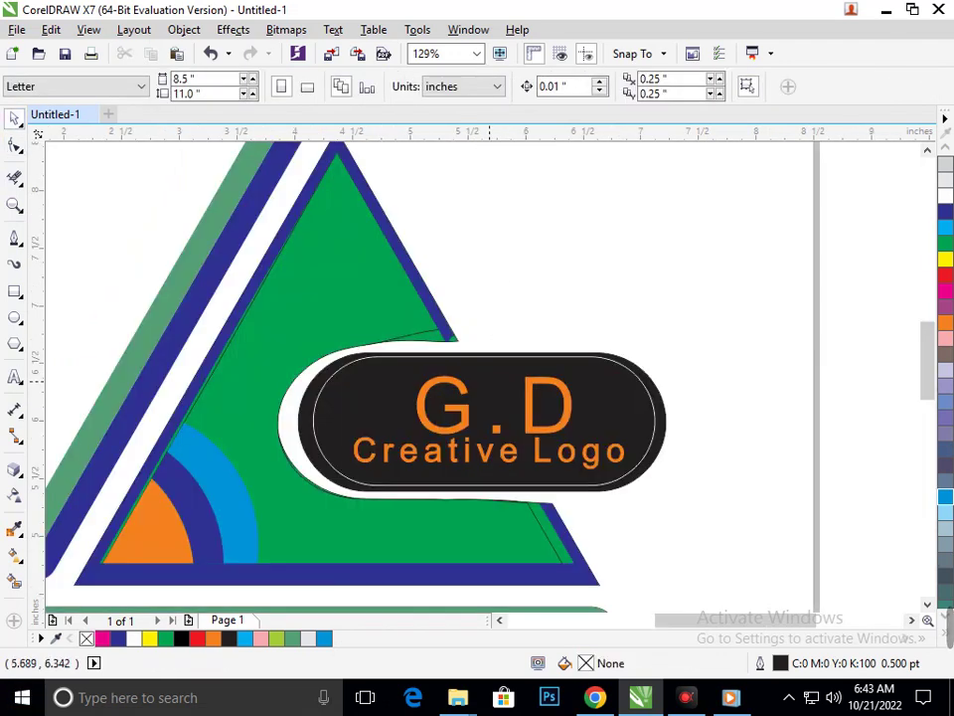
pyautogui.scroll(4, 416, 331)
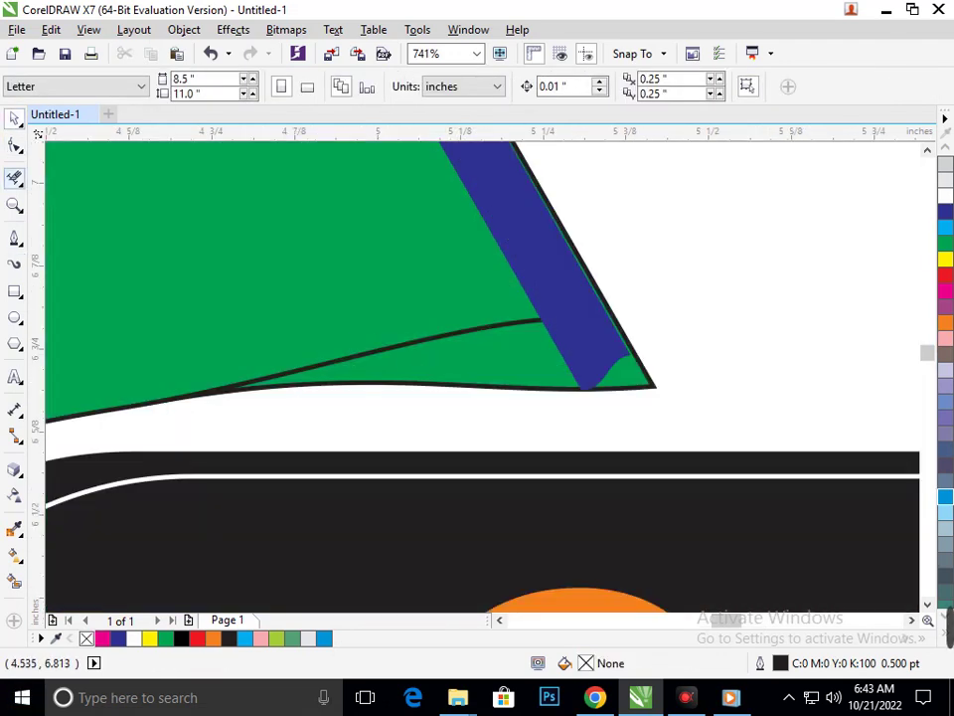
pyautogui.click(15, 178)
pyautogui.moveTo(440, 308); pyautogui.dragTo(506, 359)
pyautogui.scroll(-4, 523, 363)
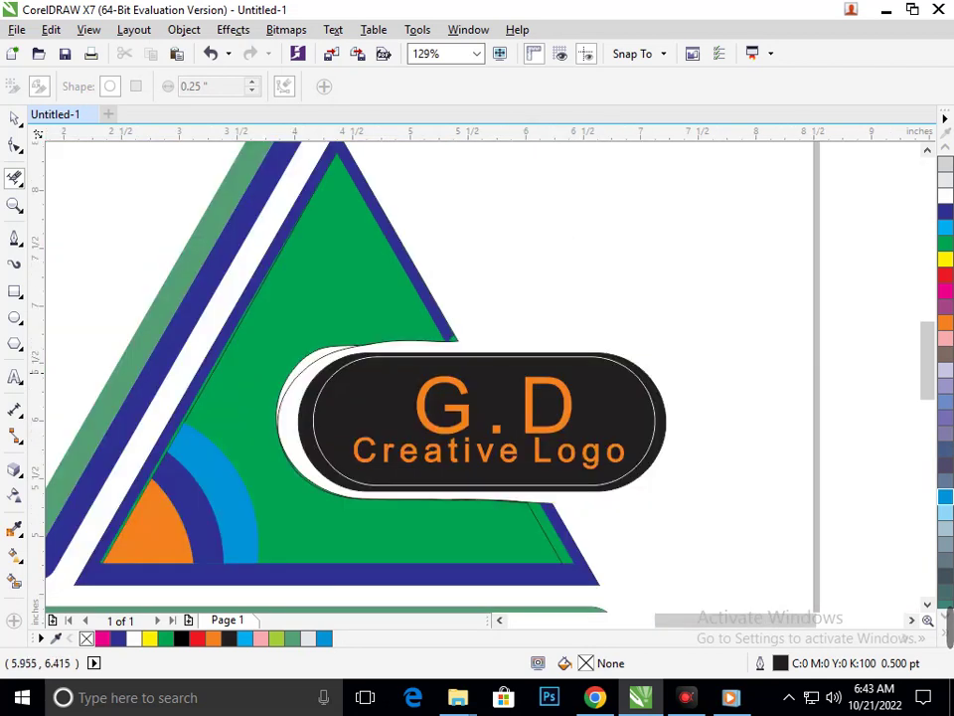
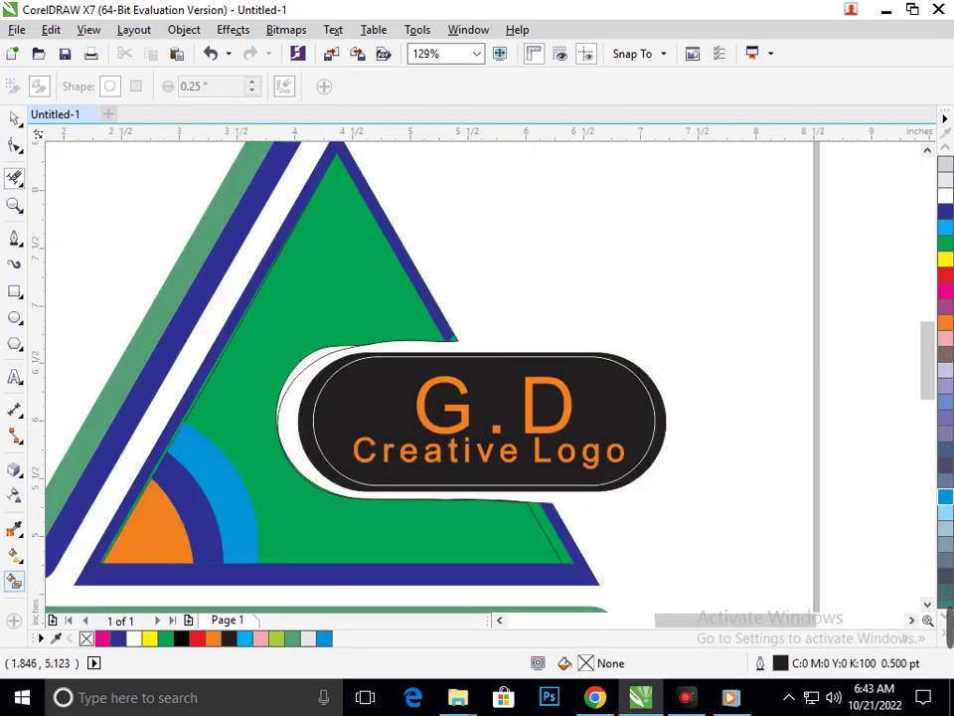
# Smart-fill the opened notched area inside the triangle with dark blue and no outline.
pyautogui.click(15, 581)
pyautogui.click(324, 350)
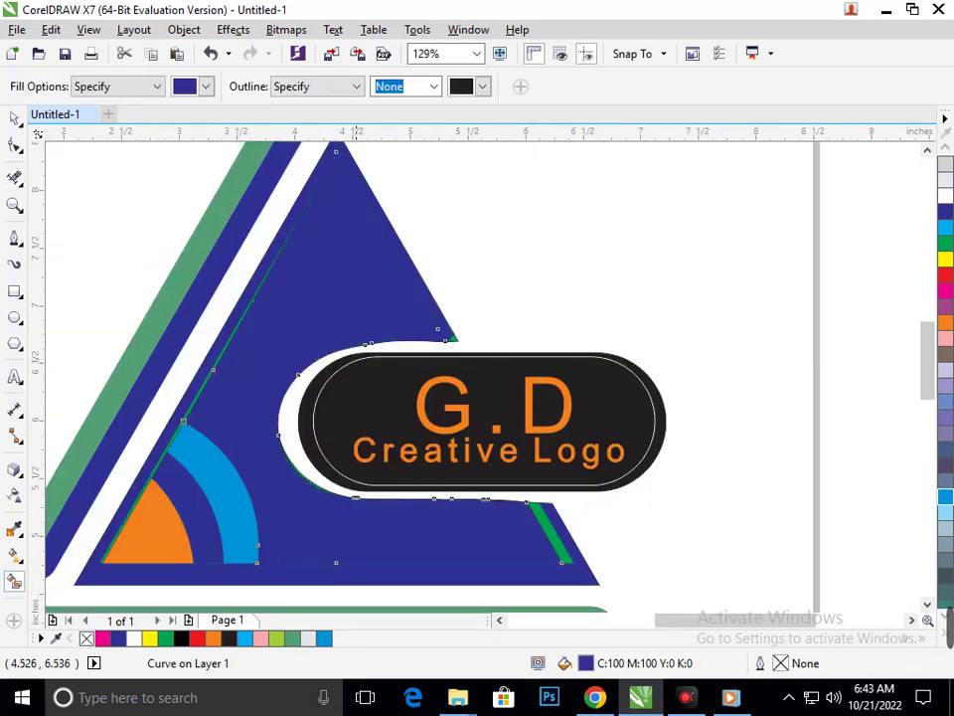
pyautogui.scroll(-4, 365, 319)
pyautogui.click(15, 119)
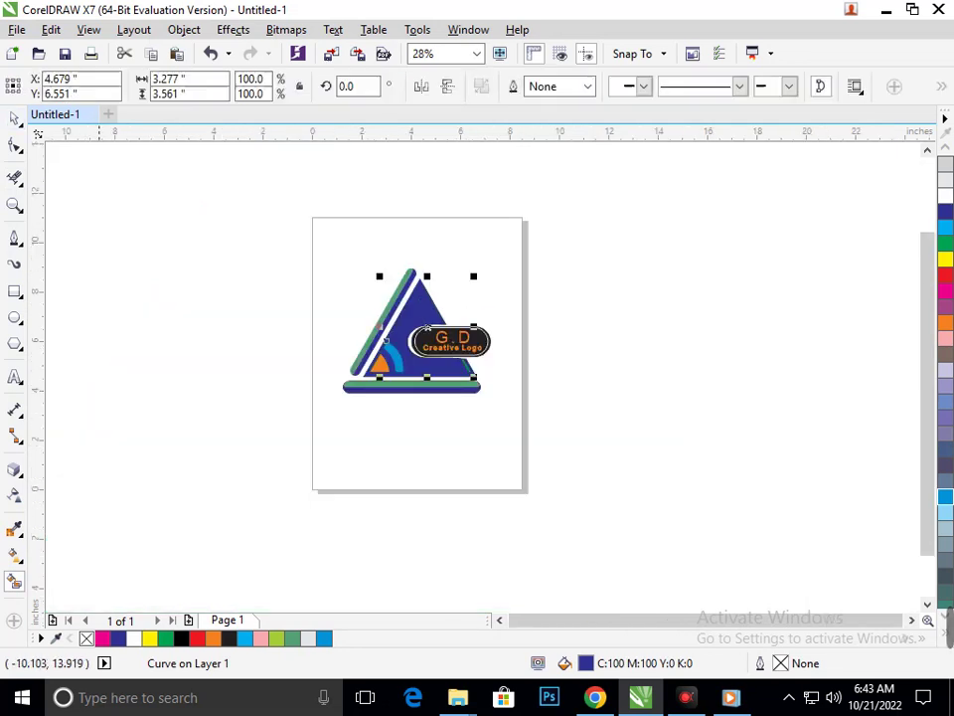
pyautogui.click(297, 511)
pyautogui.scroll(2, 332, 277)
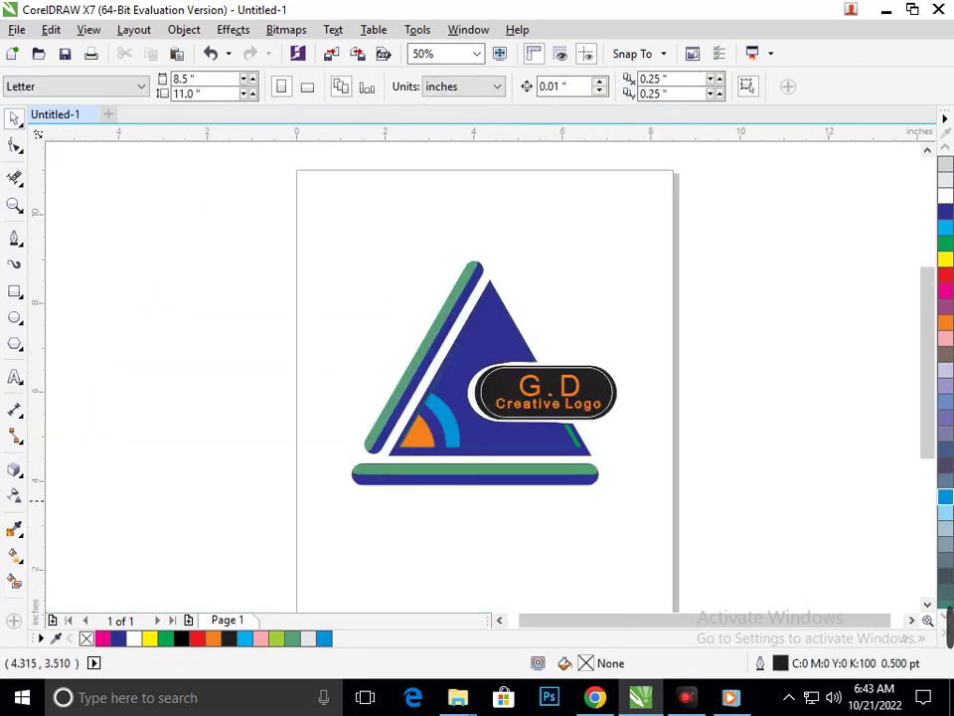
pyautogui.scroll(-2, 334, 269)
pyautogui.scroll(2, 366, 302)
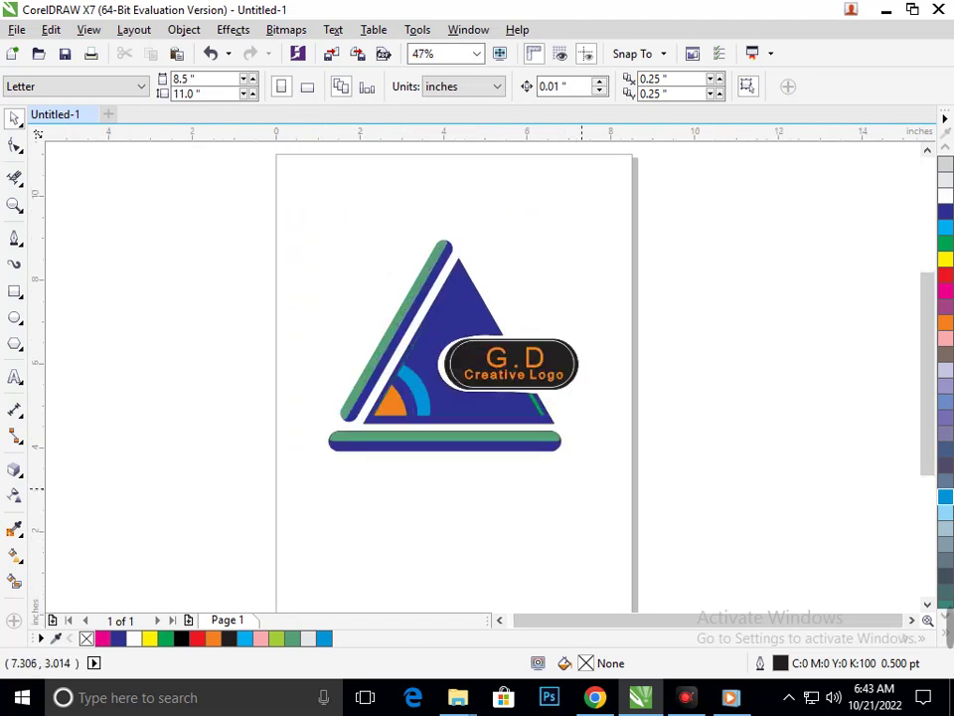
pyautogui.press('F3')
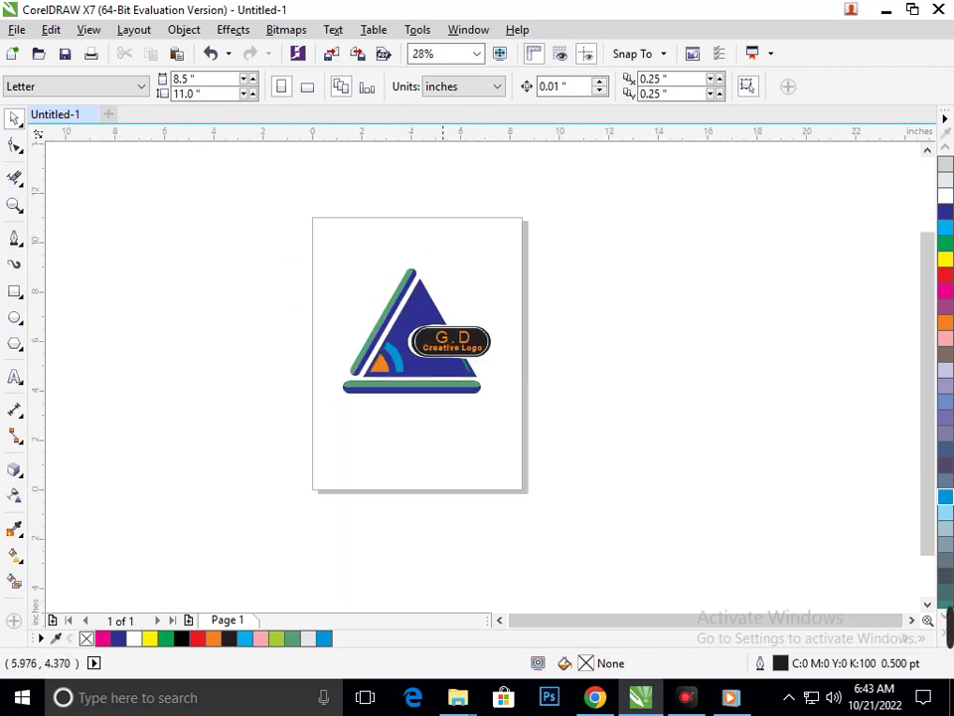
# Recolour the newly filled dark blue area inside the triangle green.
pyautogui.press('F2')
pyautogui.moveTo(356, 249); pyautogui.dragTo(519, 442)
pyautogui.click(462, 417)
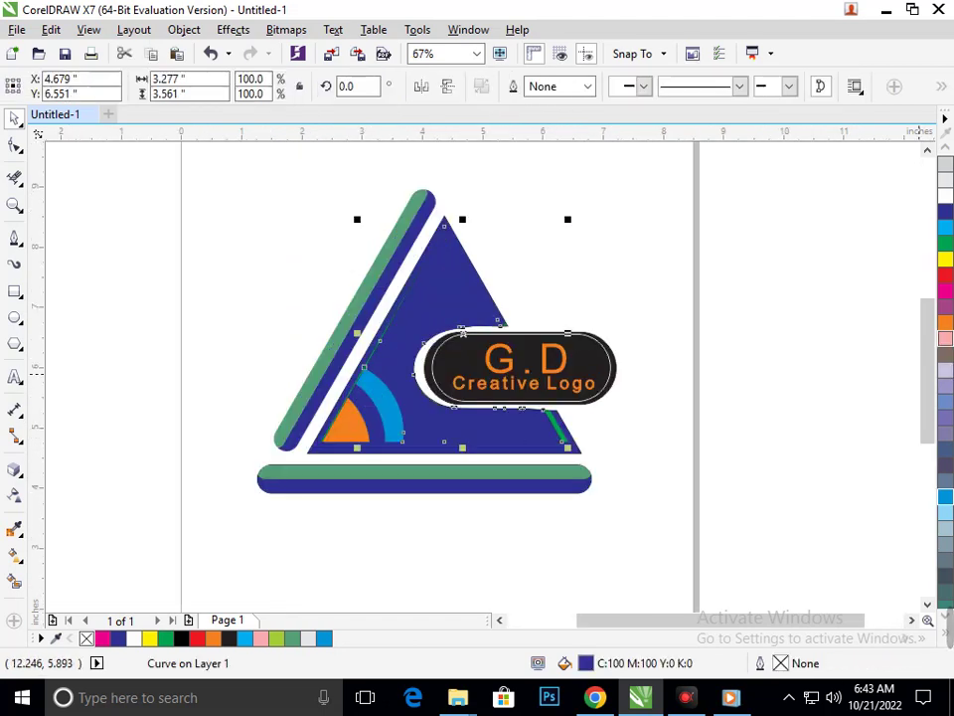
pyautogui.click(945, 243)
pyautogui.click(770, 472)
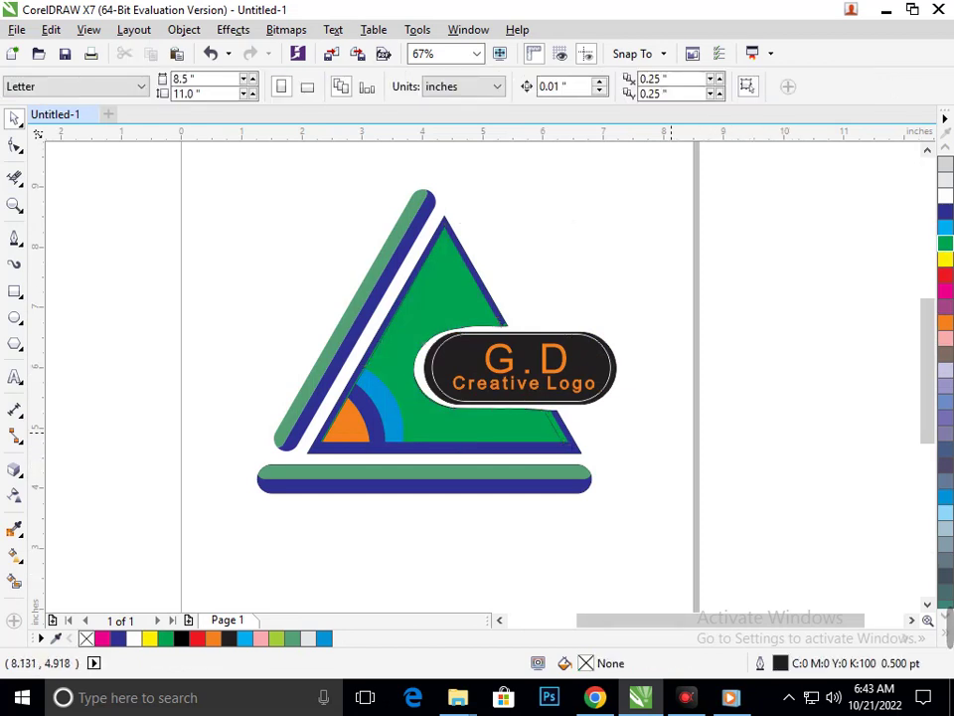
# Nudge the black rounded rectangle group left, deeper into the triangle's notch, to a centre X of about 5.49 in.
pyautogui.scroll(2, 585, 376)
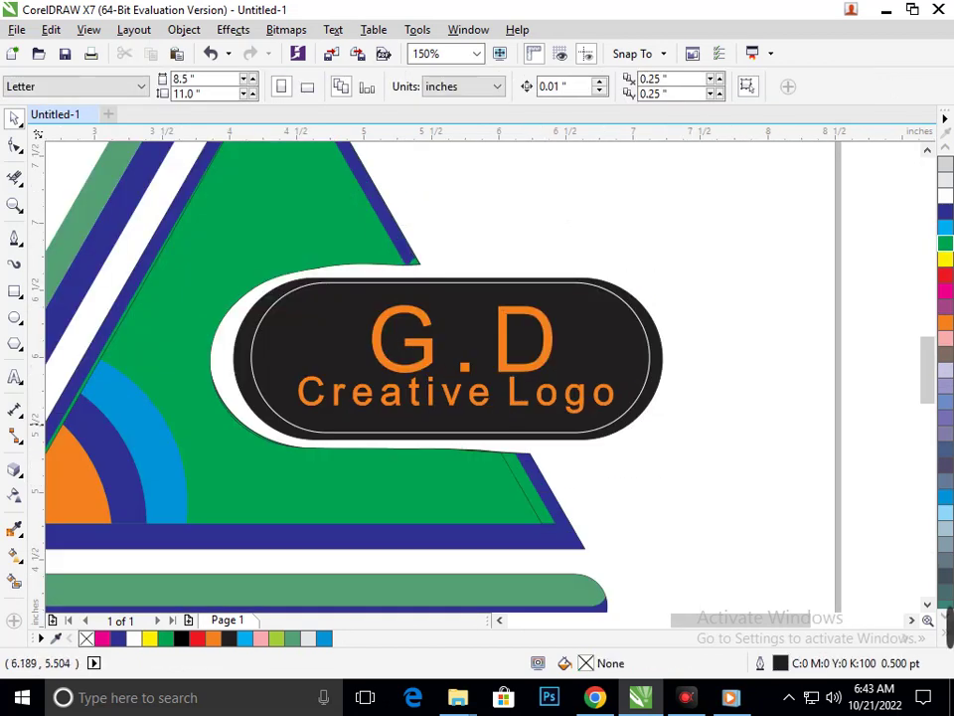
pyautogui.click(522, 424)
pyautogui.press('Left')
pyautogui.press('Left')
pyautogui.press('Left')
pyautogui.press('Left')
pyautogui.press('Left')
pyautogui.press('Left')
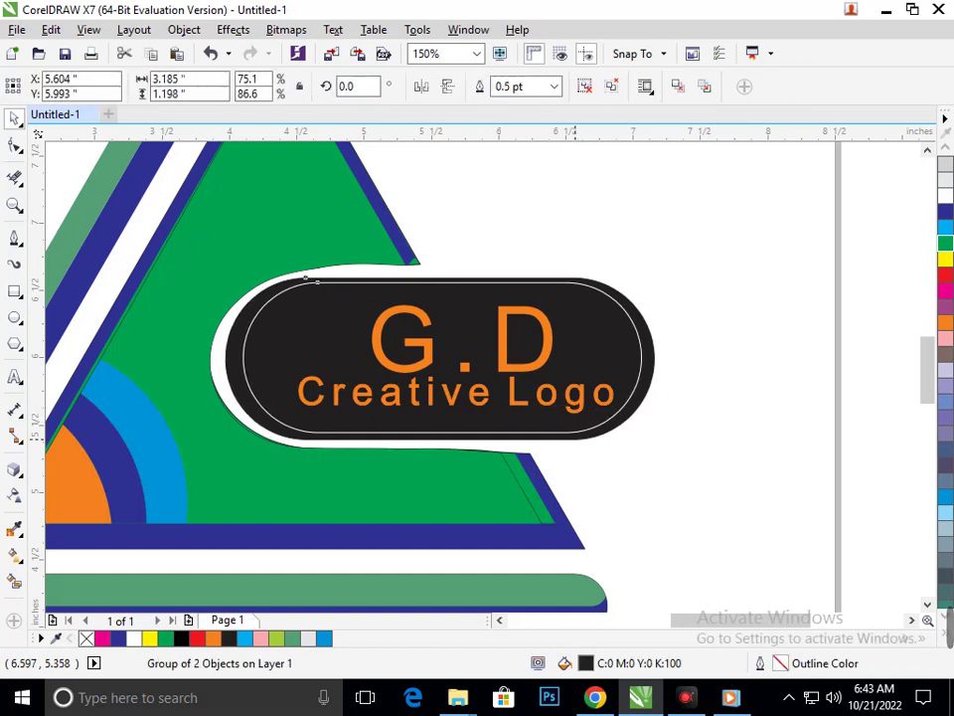
pyautogui.press('Left')
pyautogui.press('Escape')
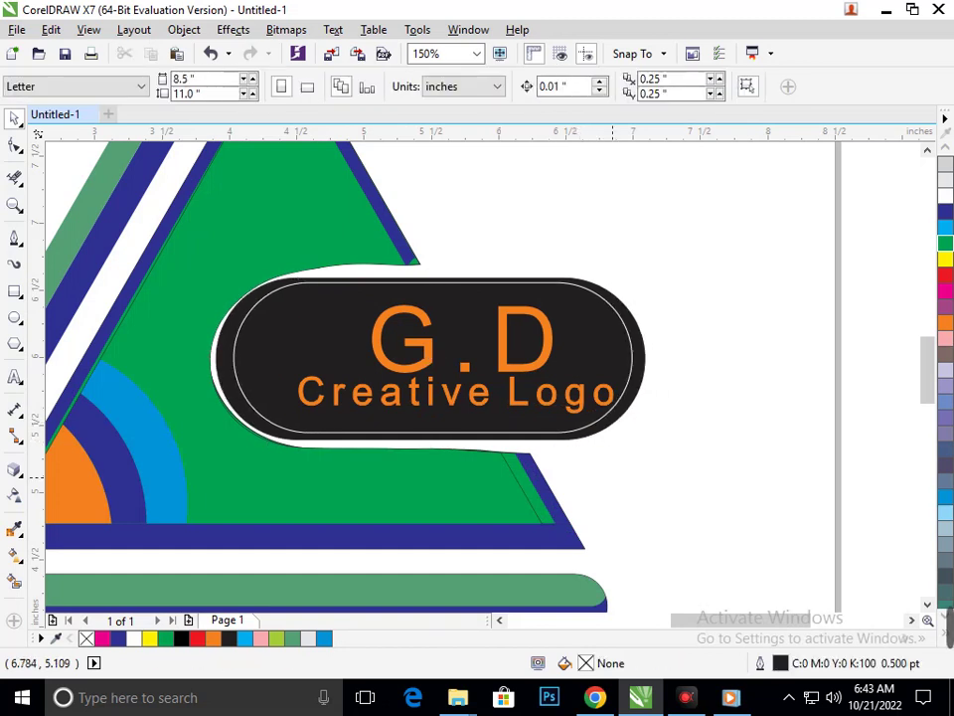
# Shift the "G.D" and "Creative Logo" lettering left inside the rounded rectangle and tighten the letter spacing of both.
pyautogui.moveTo(518, 402); pyautogui.dragTo(486, 413)
pyautogui.moveTo(500, 370); pyautogui.dragTo(457, 368)
pyautogui.click(14, 146)
pyautogui.click(493, 409)
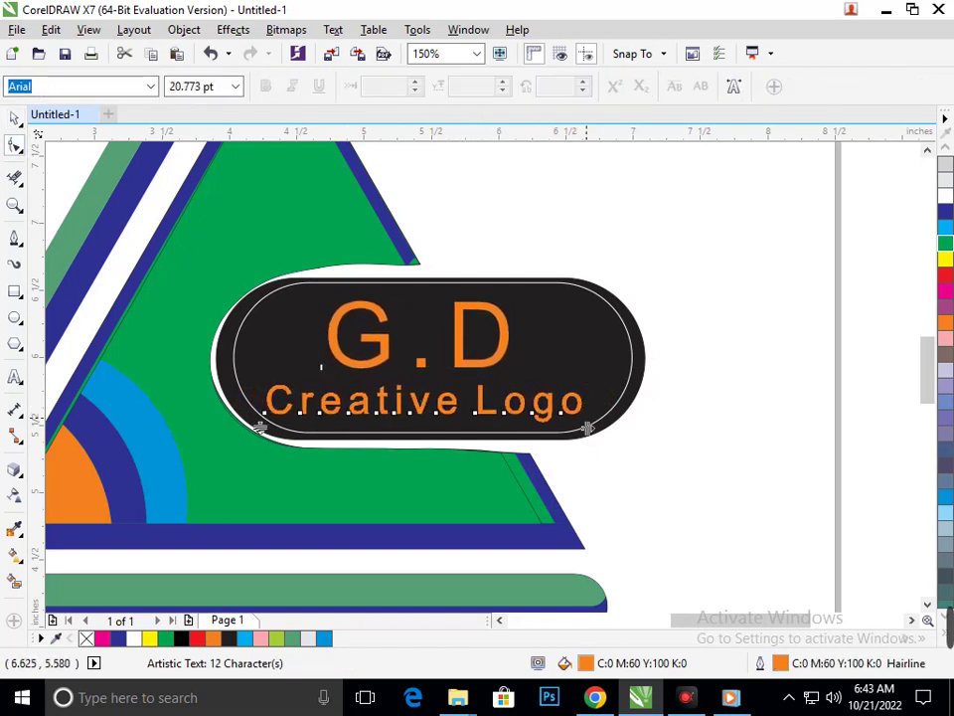
pyautogui.moveTo(585, 430); pyautogui.dragTo(543, 421)
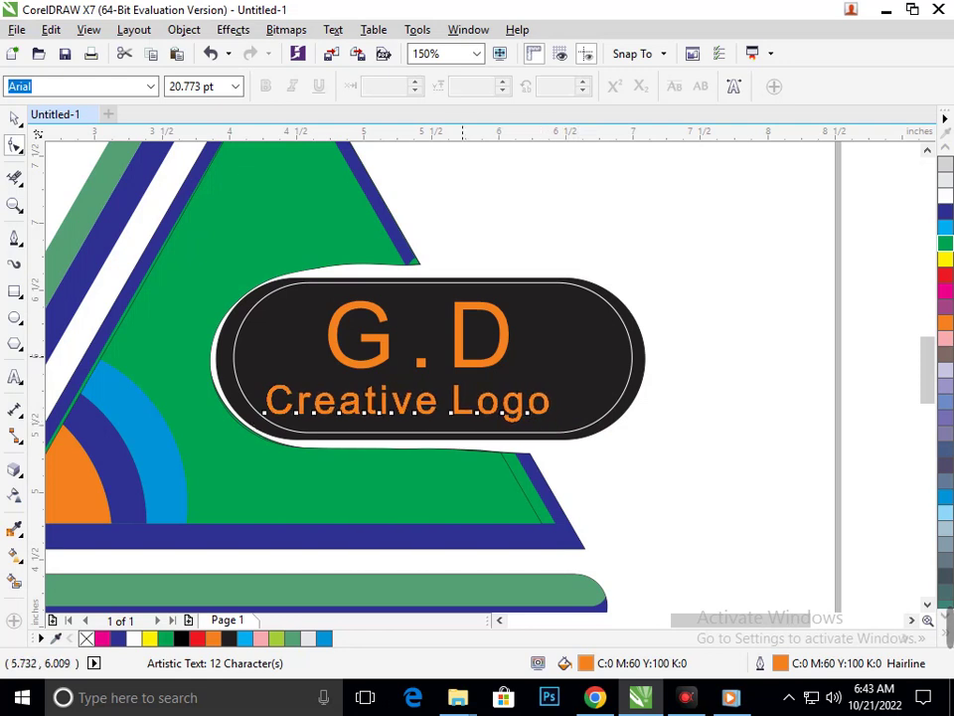
pyautogui.click(461, 357)
pyautogui.moveTo(514, 375); pyautogui.dragTo(495, 379)
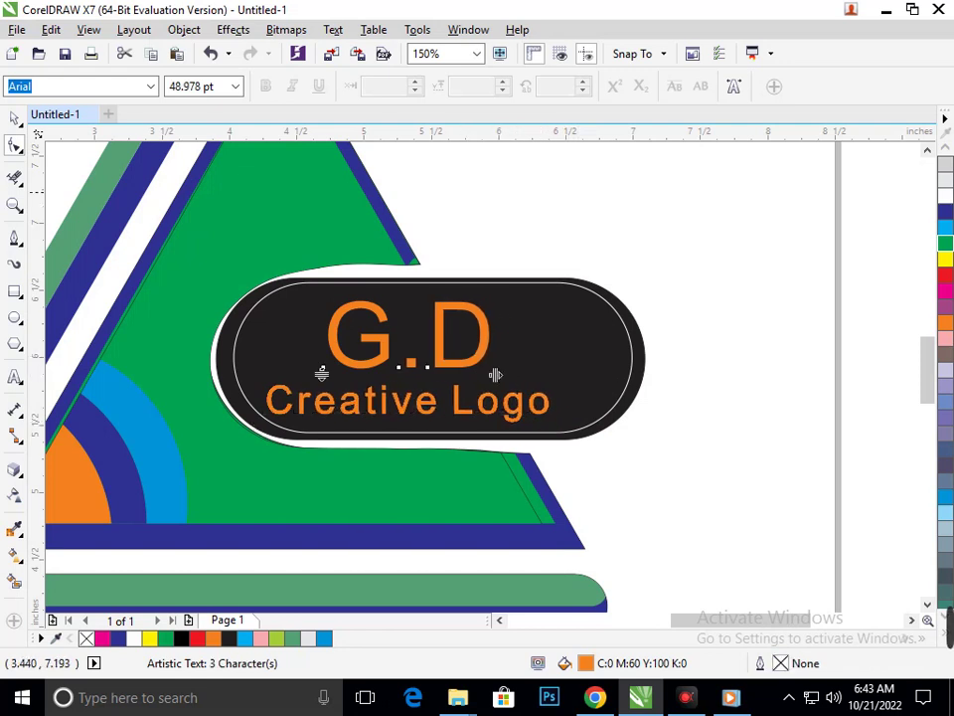
# Move "G.D" slightly right to centre it above "Creative Logo".
pyautogui.click(14, 117)
pyautogui.click(629, 453)
pyautogui.moveTo(436, 353); pyautogui.dragTo(447, 351)
# Narrow the black rounded rectangle group from its outer end to a width of about 2.83 in.
pyautogui.click(636, 363)
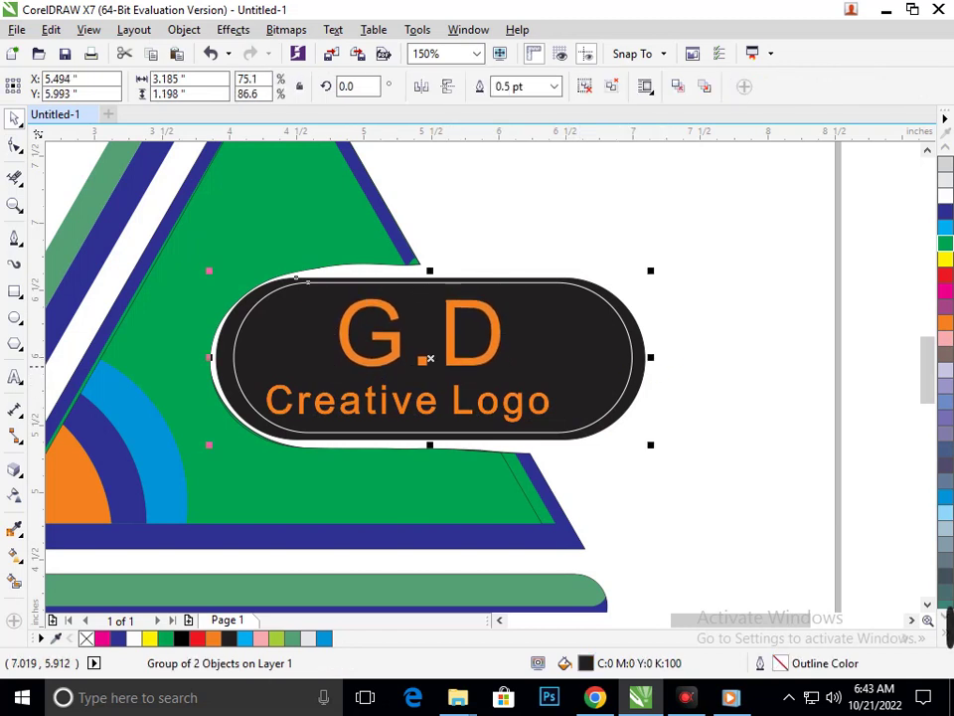
pyautogui.moveTo(649, 358); pyautogui.dragTo(601, 362)
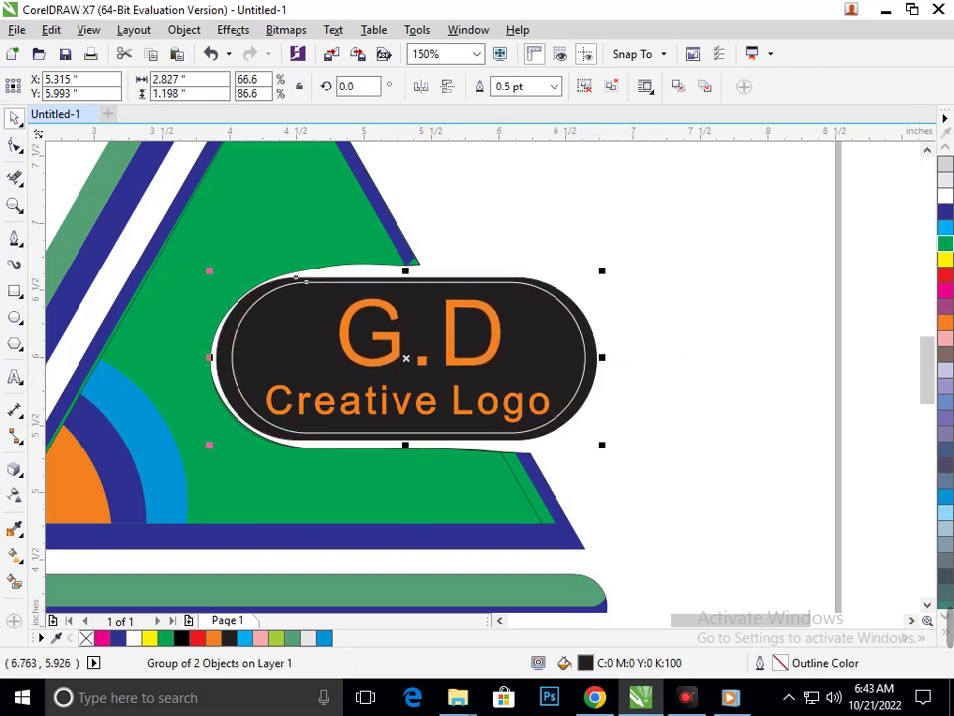
pyautogui.click(698, 505)
pyautogui.scroll(-2, 579, 374)
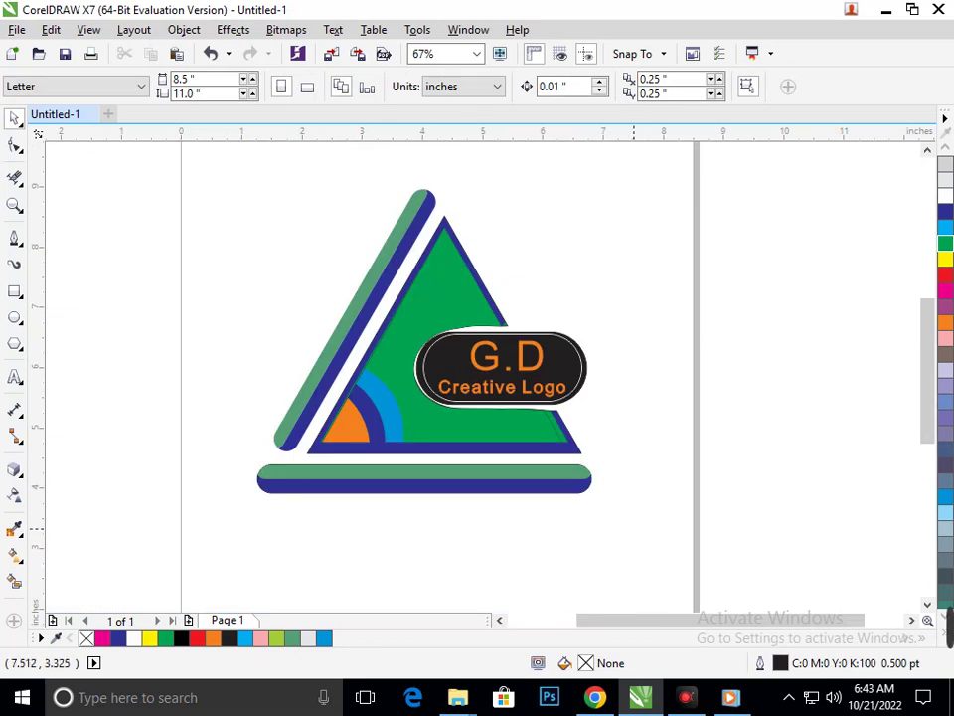
pyautogui.scroll(-3, 428, 343)
pyautogui.scroll(4, 463, 356)
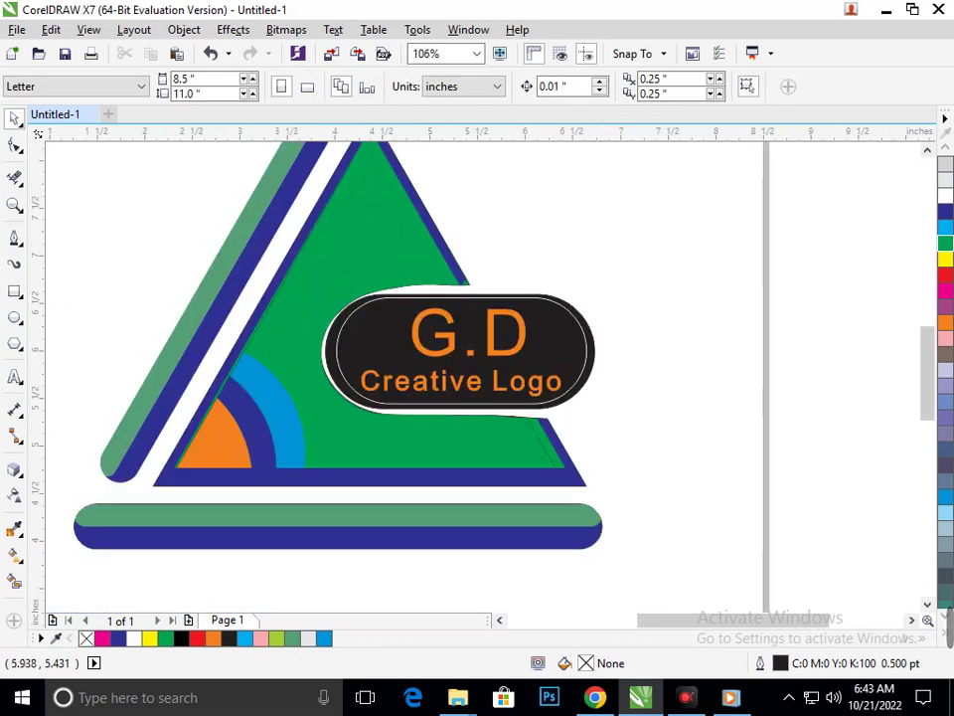
# Group the "G.D" and "Creative Logo" lettering with the black rounded rectangle and nudge the group down to a centre Y of about 5.973 in.
pyautogui.click(451, 343)
pyautogui.keyDown('shift'); pyautogui.click(461, 389); pyautogui.keyUp('shift')
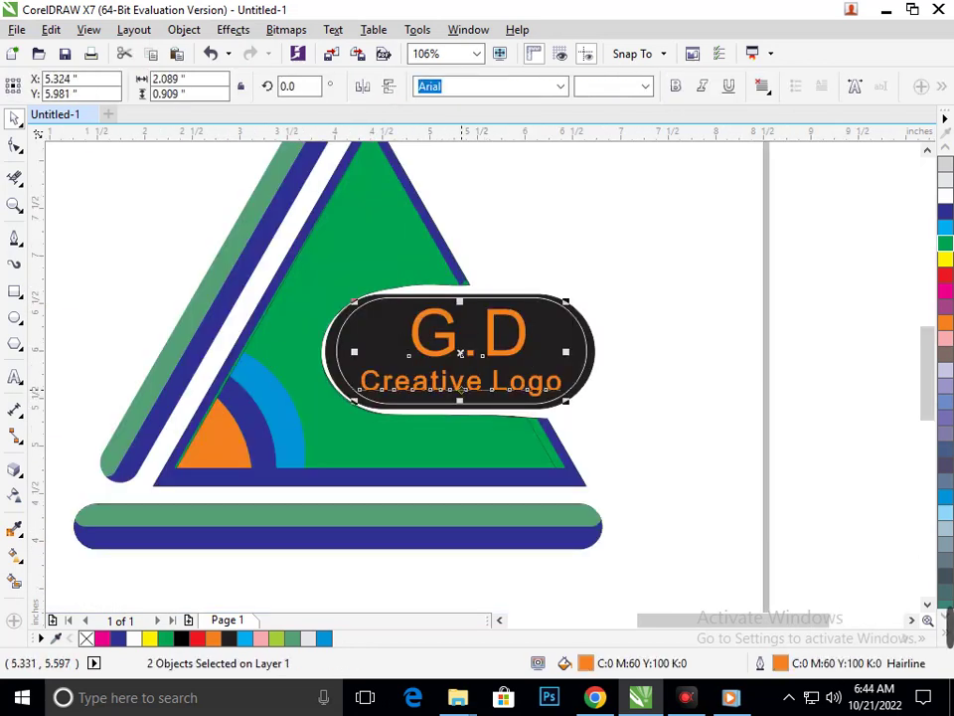
pyautogui.keyDown('shift'); pyautogui.click(385, 294); pyautogui.keyUp('shift')
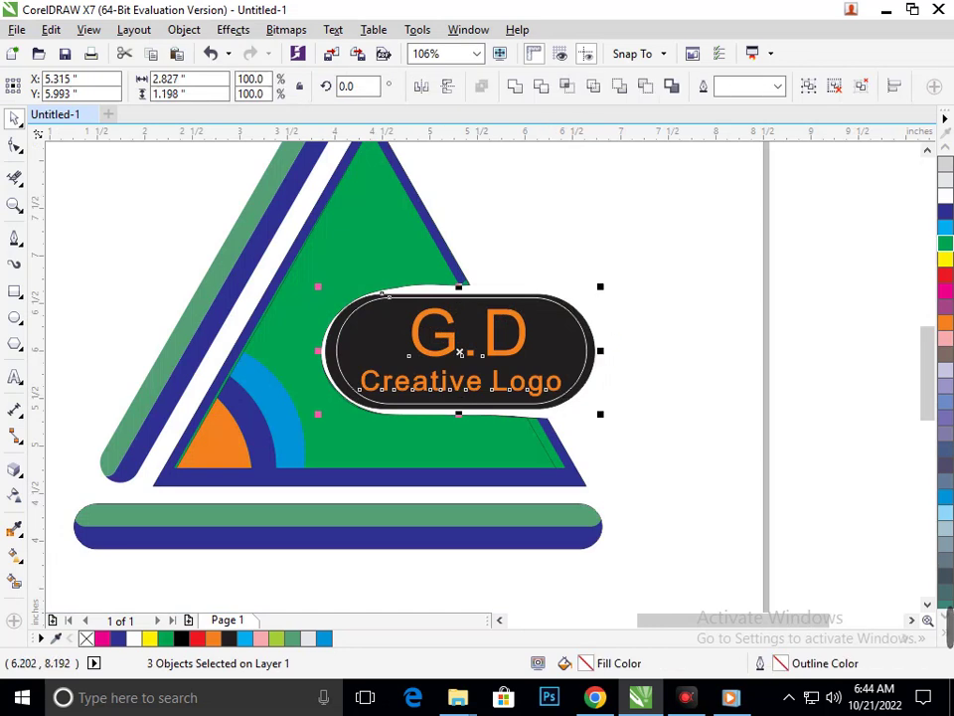
pyautogui.hotkey('ctrl', 'g')
pyautogui.moveTo(460, 353)
pyautogui.mouseDown()
pyautogui.moveTo(470, 354)
pyautogui.moveTo(460, 356)
pyautogui.mouseUp()
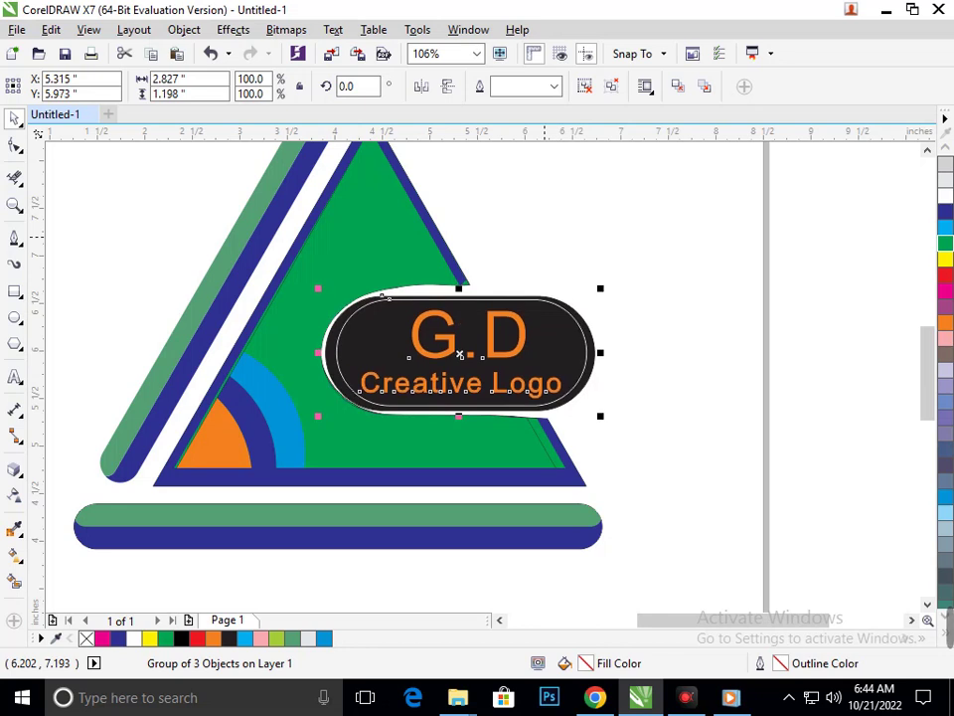
pyautogui.click(668, 373)
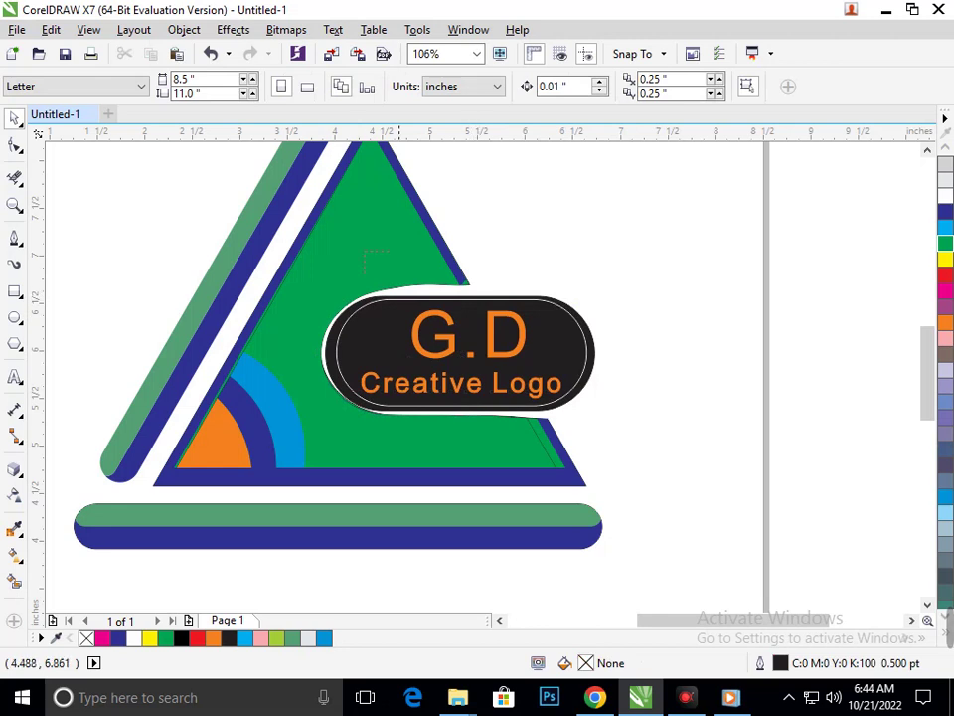
# Extend the green triangle's pointed corner above the notch down along its slanted side, close to the rounded rectangle's upper edge.
pyautogui.moveTo(365, 251); pyautogui.dragTo(549, 338)
pyautogui.click(15, 146)
pyautogui.click(487, 314)
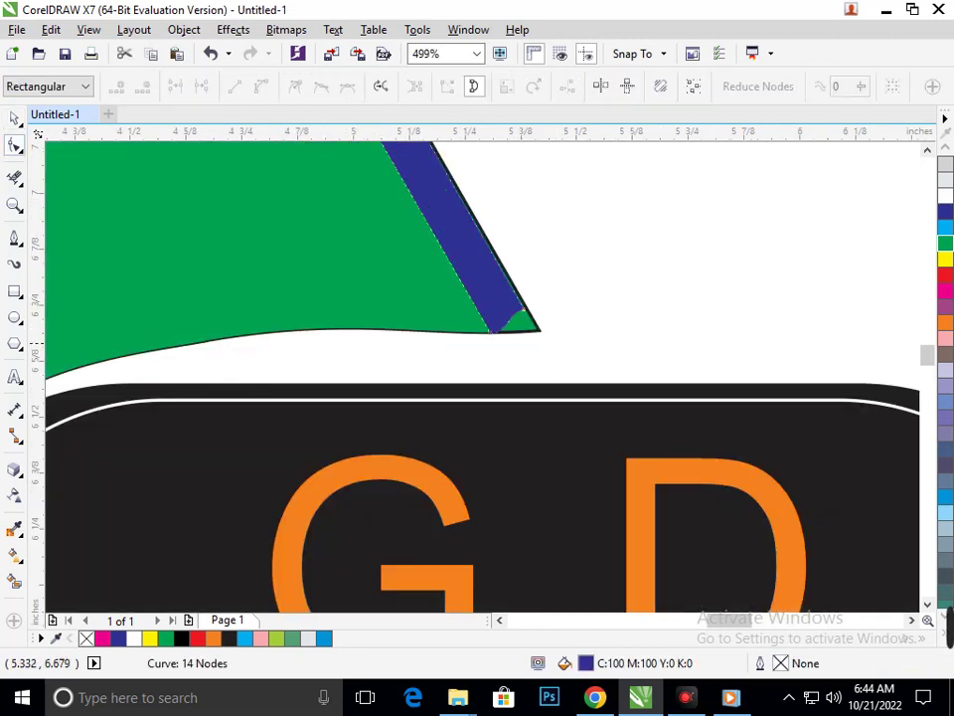
pyautogui.moveTo(592, 268); pyautogui.dragTo(476, 338)
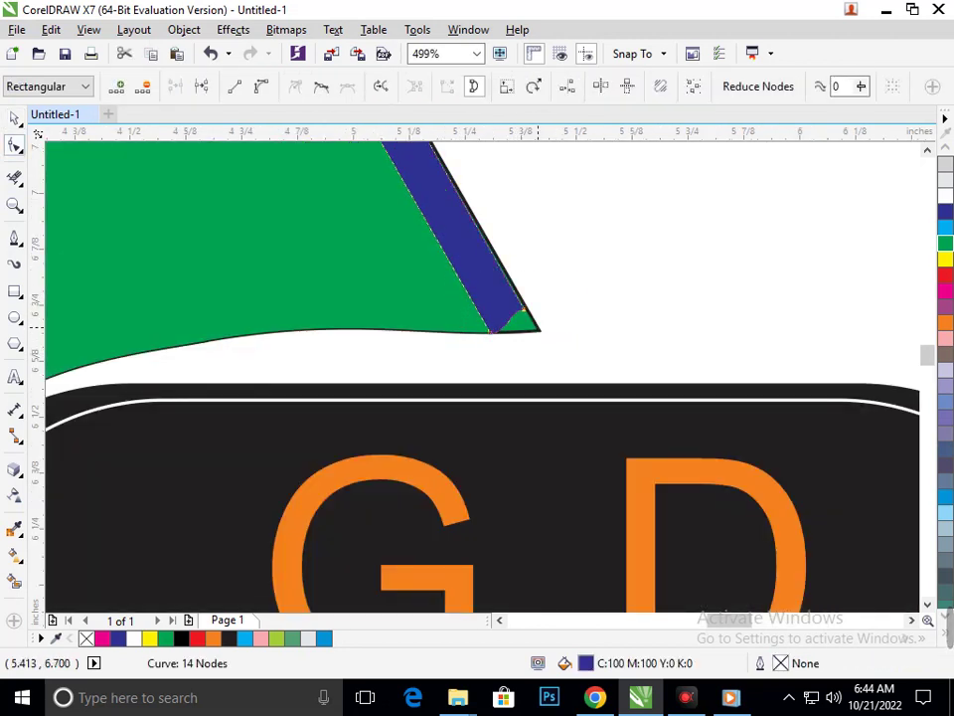
pyautogui.click(540, 329)
pyautogui.moveTo(546, 259); pyautogui.dragTo(460, 361)
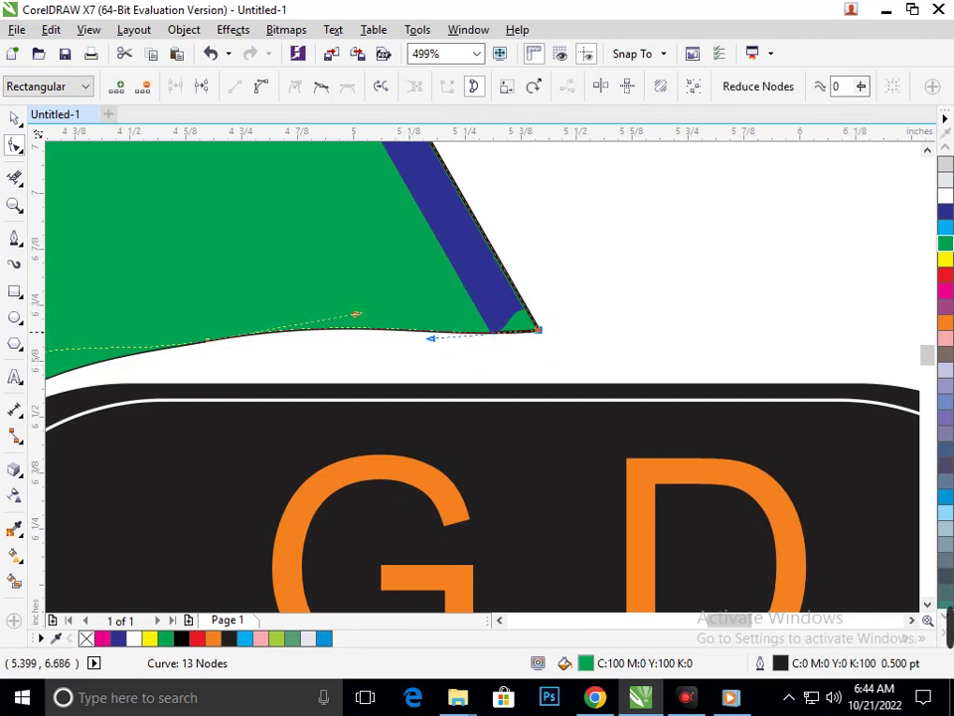
pyautogui.moveTo(538, 329); pyautogui.dragTo(562, 372)
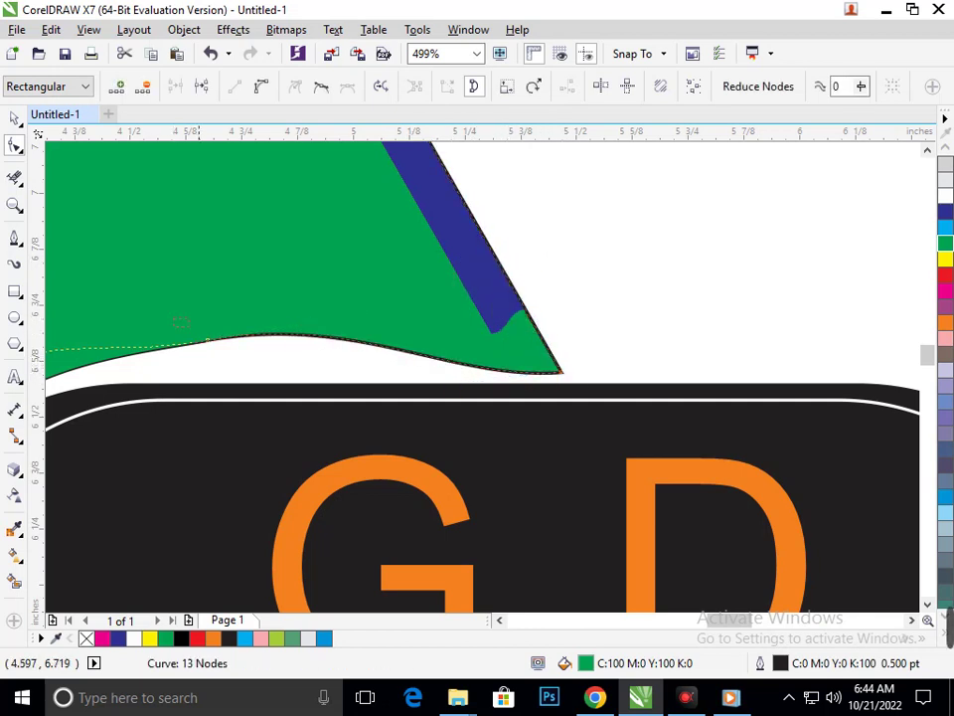
# Lower the middle node of the notch's upper edge and adjust its curve handle to run closer to the rounded rectangle.
pyautogui.click(212, 342)
pyautogui.moveTo(213, 342); pyautogui.dragTo(213, 362)
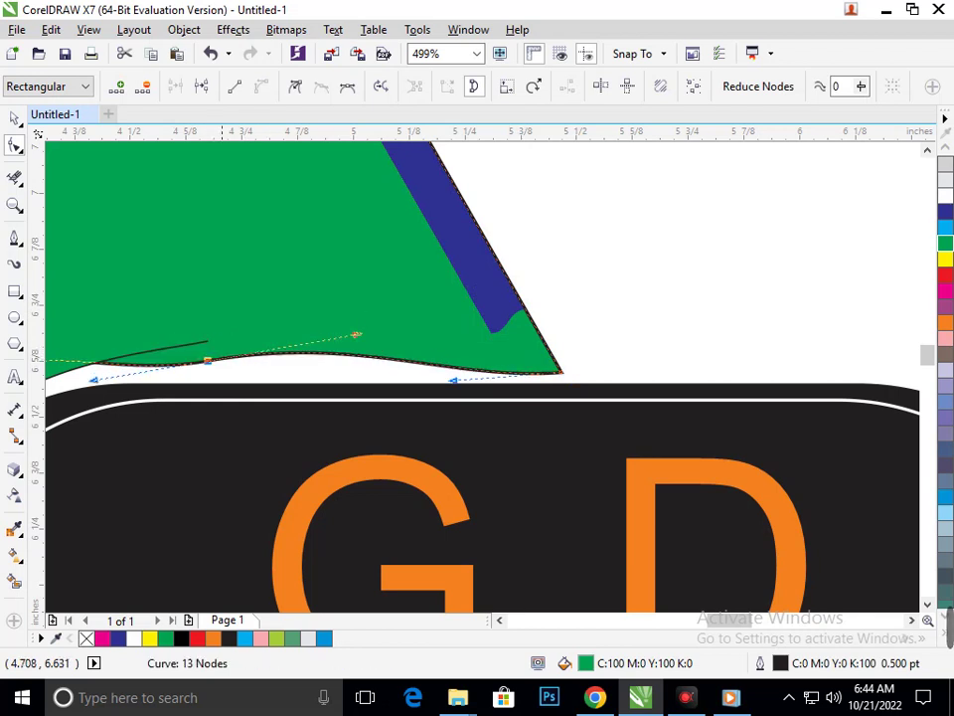
pyautogui.moveTo(355, 335); pyautogui.dragTo(387, 356)
pyautogui.scroll(-4, 443, 278)
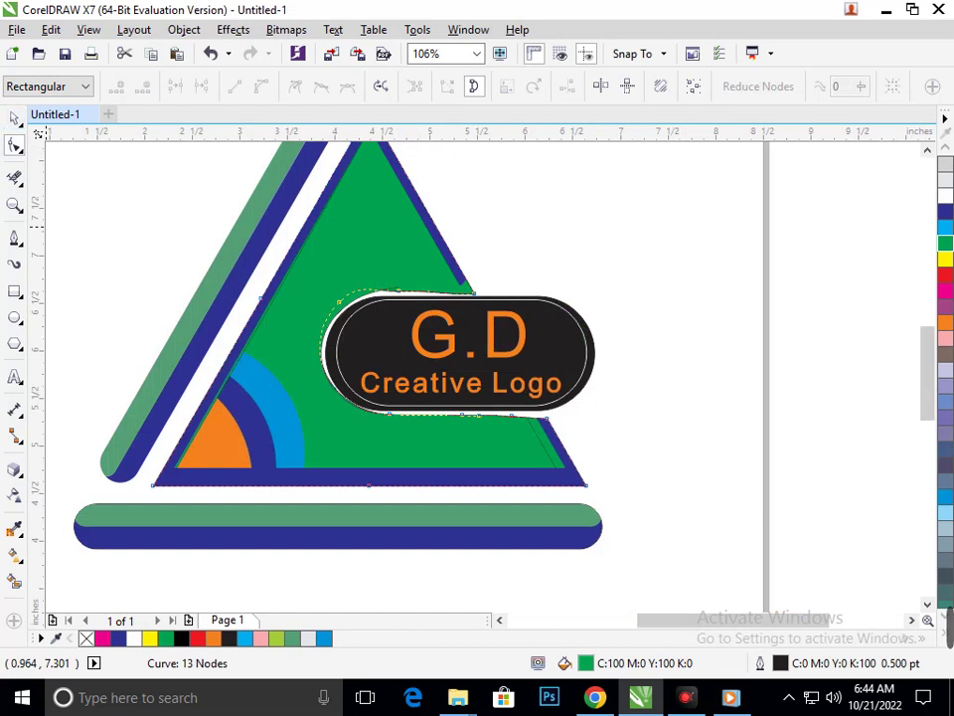
pyautogui.click(14, 118)
pyautogui.click(166, 275)
# Move the inner green shape's protruding end node onto the notch's upper edge and reshape its curve around the rounded rectangle's corner.
pyautogui.scroll(5, 393, 296)
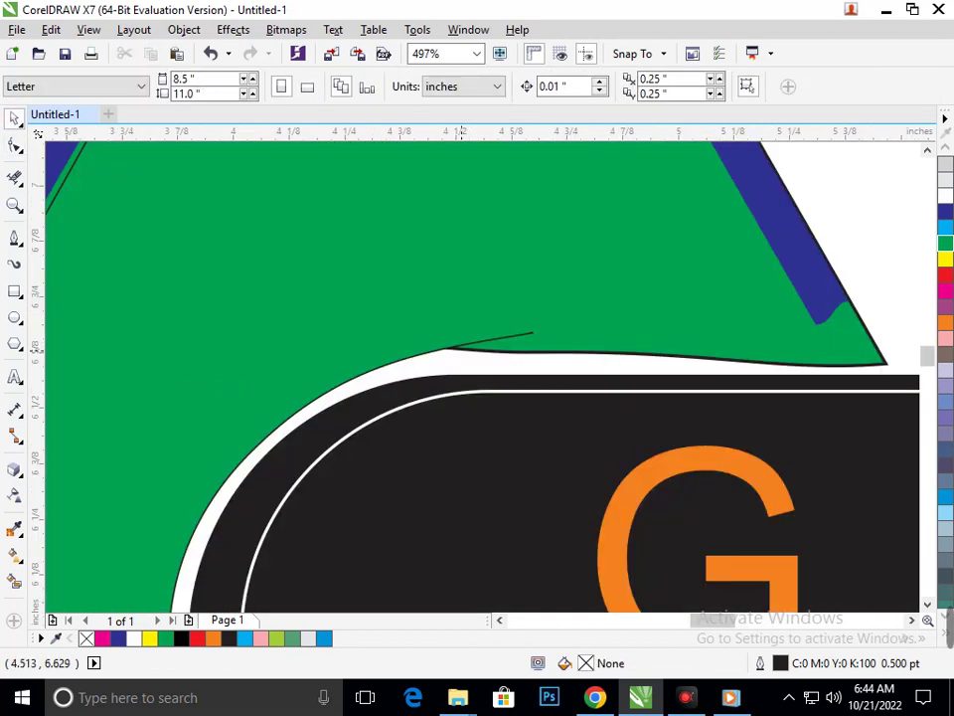
pyautogui.click(467, 341)
pyautogui.press('F10')
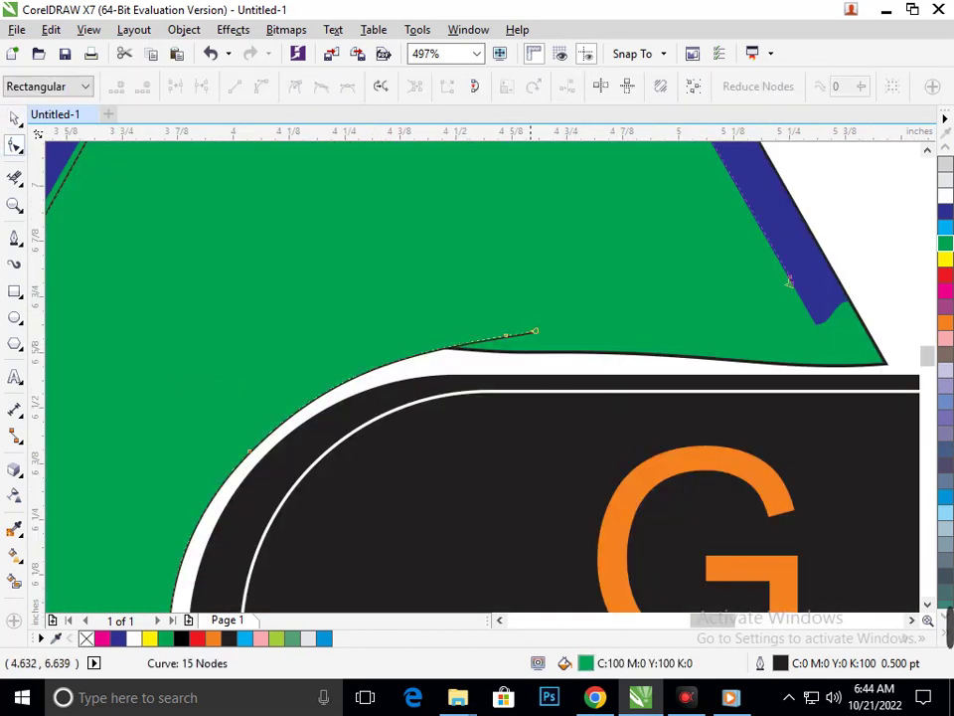
pyautogui.moveTo(534, 332); pyautogui.dragTo(508, 351)
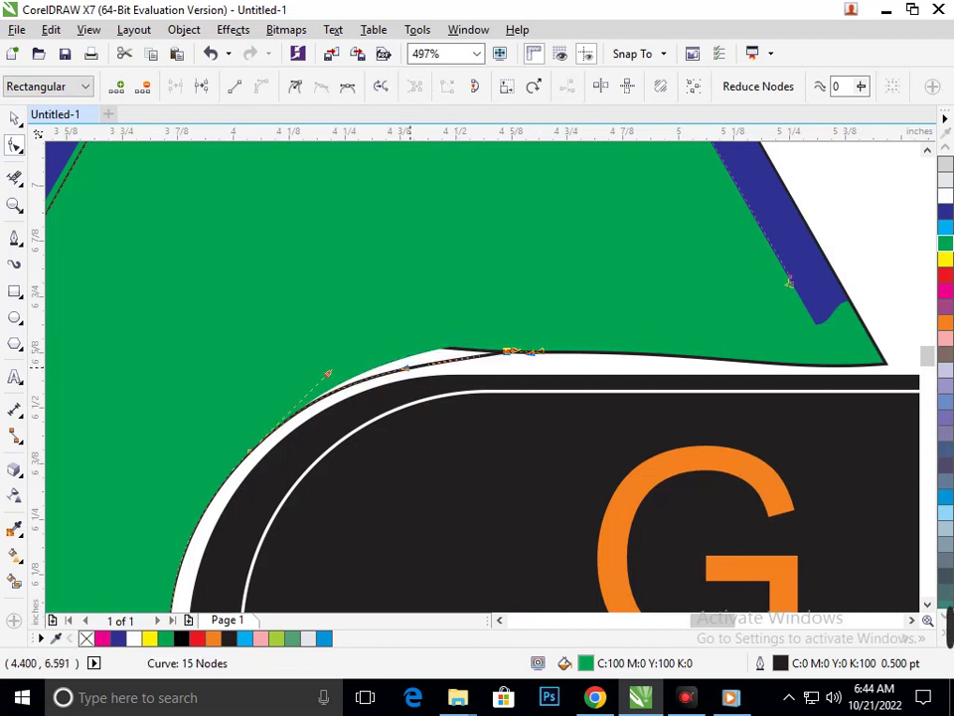
pyautogui.moveTo(405, 368)
pyautogui.mouseDown()
pyautogui.moveTo(401, 346)
pyautogui.moveTo(420, 354)
pyautogui.mouseUp()
pyautogui.press('F3')
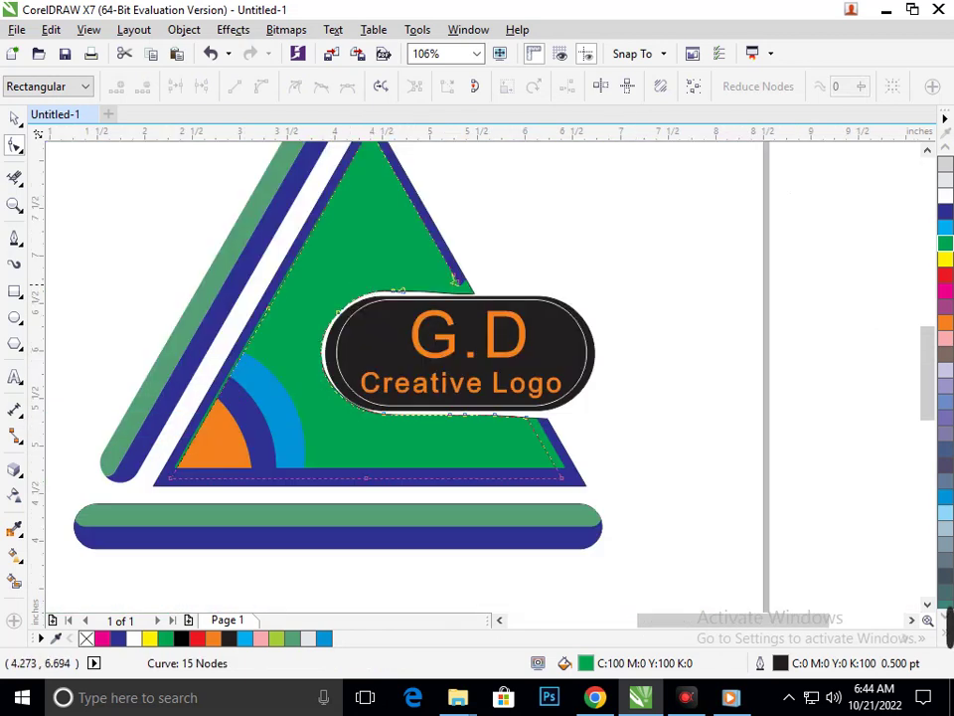
# Adjust the curve handle at the green triangle's pointed corner to flatten the notch's upper edge.
pyautogui.scroll(4, 454, 278)
pyautogui.press('F3')
pyautogui.press('F2')
pyautogui.moveTo(247, 253); pyautogui.dragTo(602, 362)
pyautogui.click(270, 365)
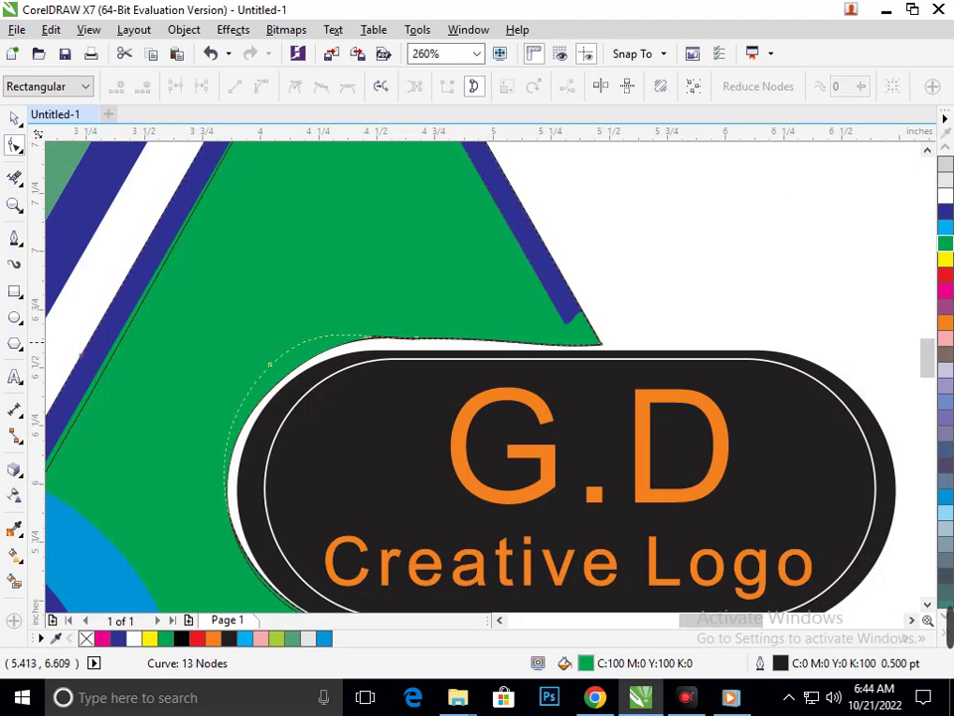
pyautogui.click(601, 343)
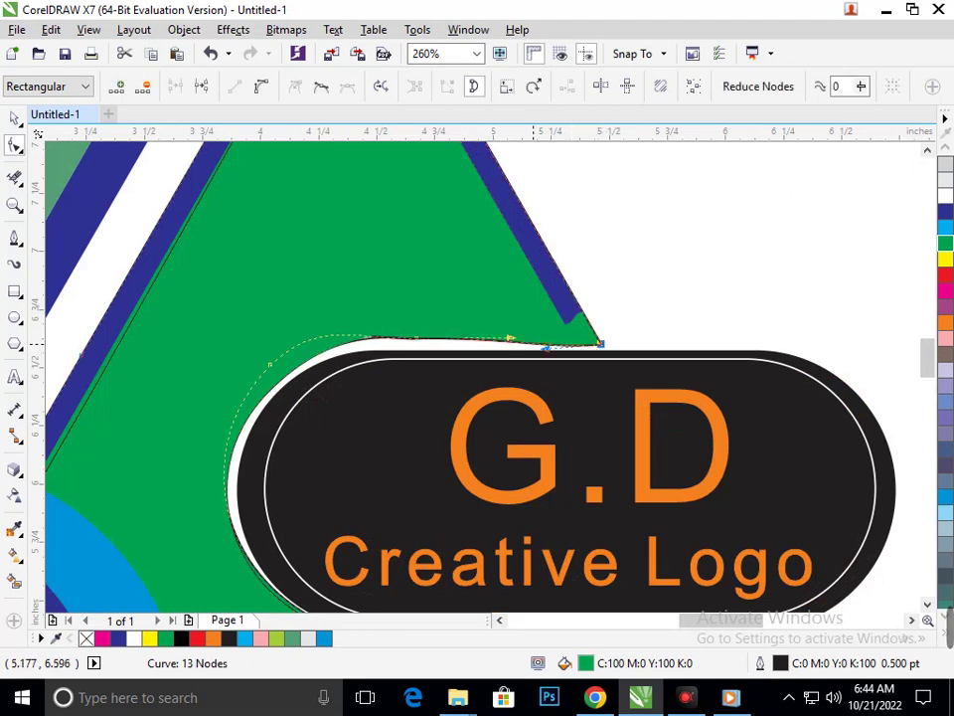
pyautogui.moveTo(545, 347); pyautogui.dragTo(541, 337)
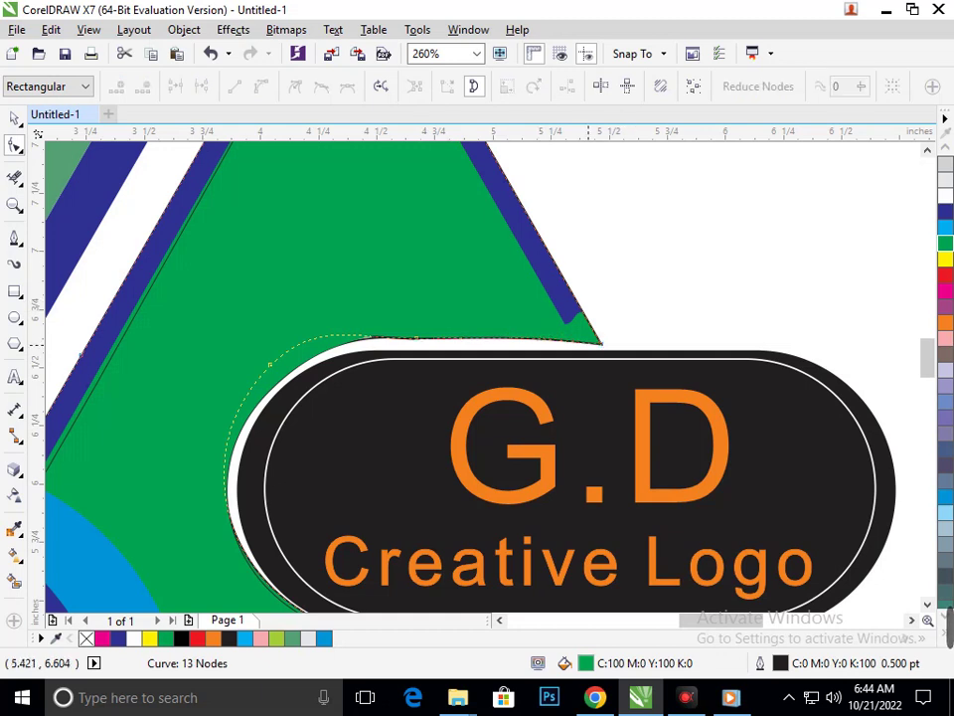
# Try deleting the green triangle's pointed corner node, undo it, and instead raise the node slightly away from the rounded rectangle.
pyautogui.press('Delete')
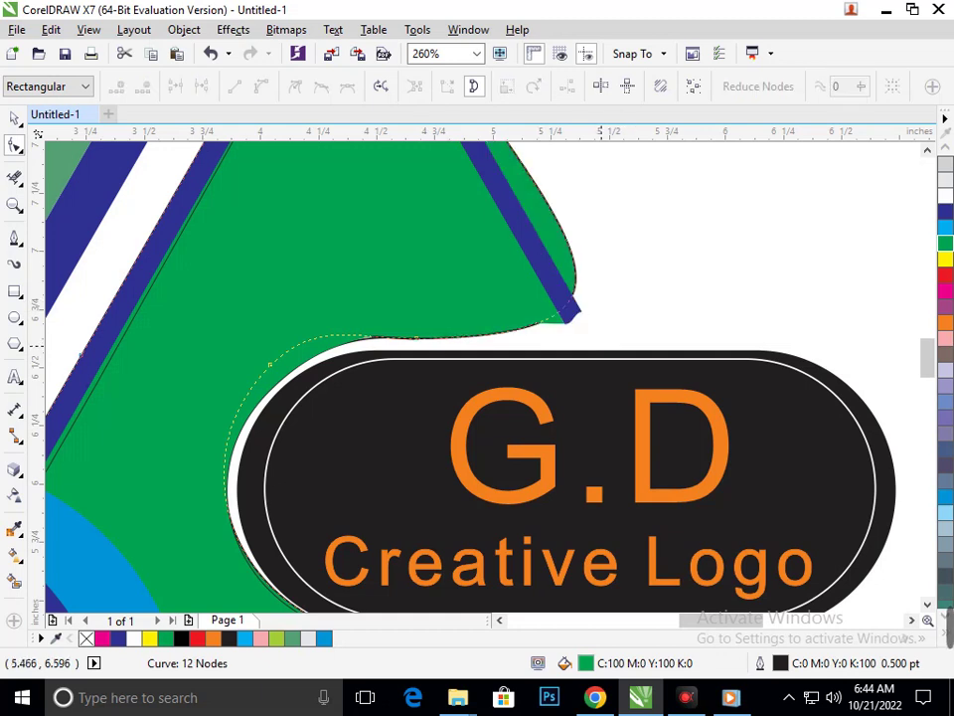
pyautogui.hotkey('ctrl', 'z')
pyautogui.scroll(5, 638, 345)
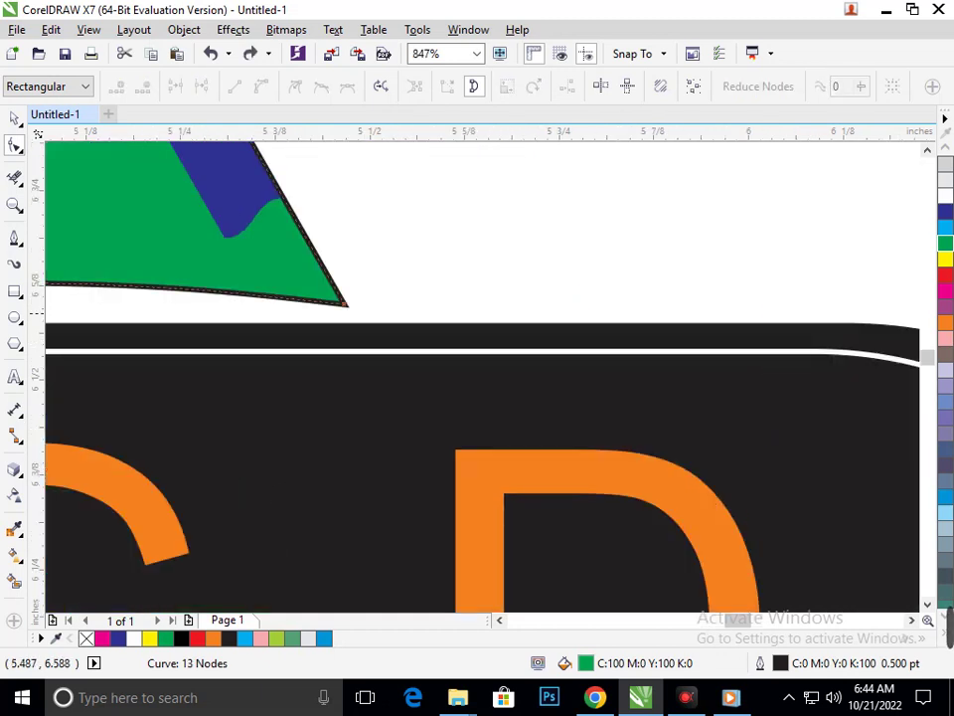
pyautogui.moveTo(346, 303); pyautogui.dragTo(336, 288)
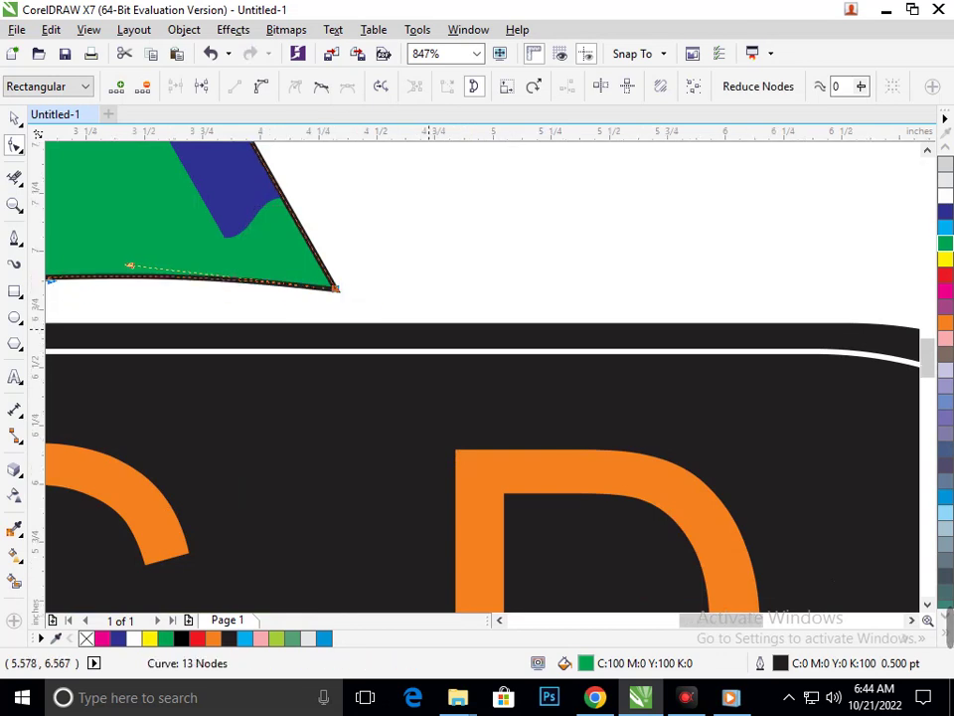
# Draw a straight horizontal guide line about 1.25 in long along the notch's upper edge with the Pen tool.
pyautogui.press('F3')
pyautogui.press('F2')
pyautogui.moveTo(416, 280); pyautogui.dragTo(691, 388)
pyautogui.click(376, 328)
pyautogui.press('F3')
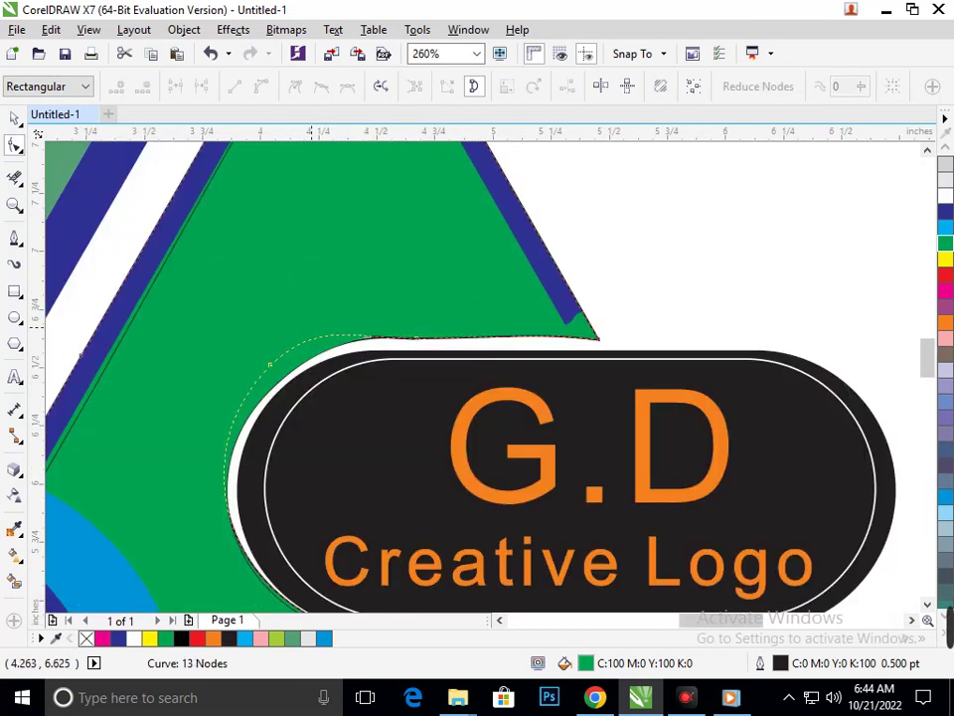
pyautogui.press('F2')
pyautogui.moveTo(251, 297); pyautogui.dragTo(706, 382)
pyautogui.click(14, 239)
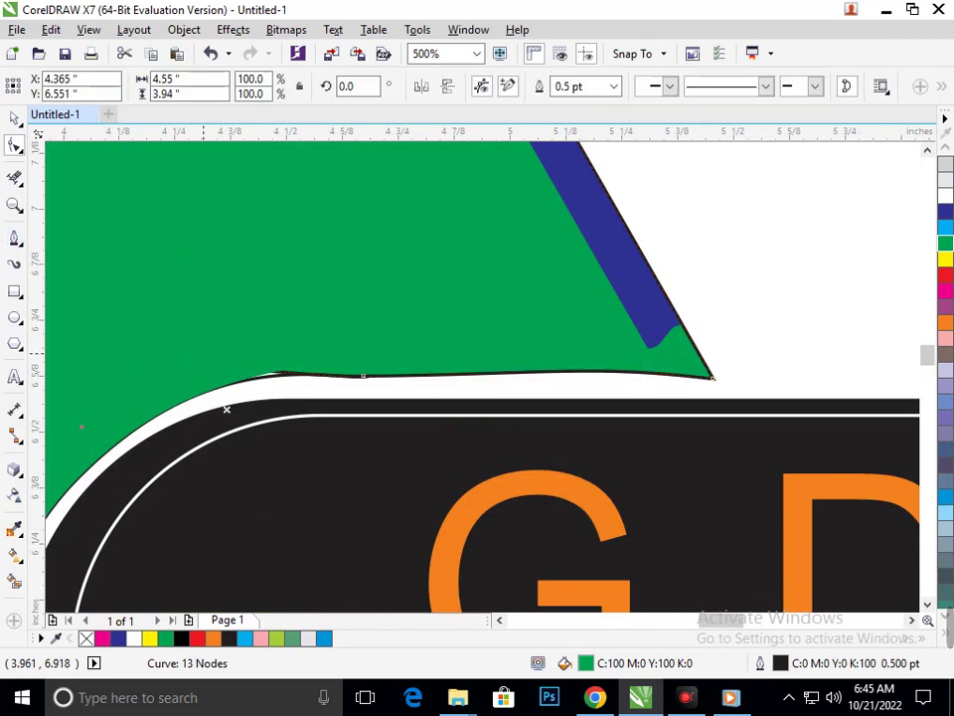
pyautogui.click(191, 377)
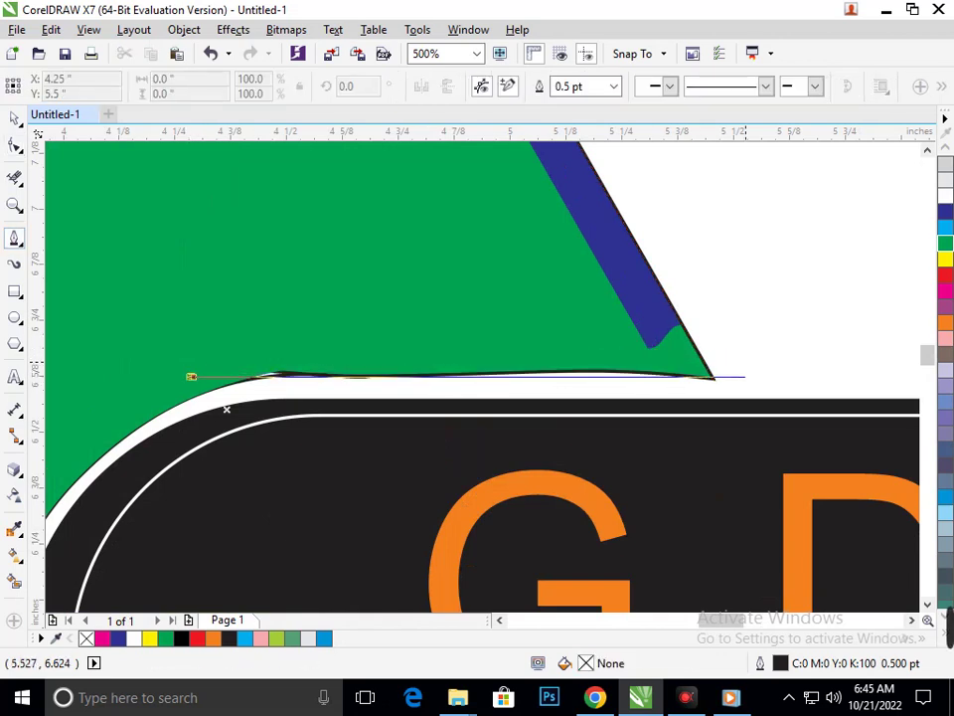
pyautogui.doubleClick(224, 407)
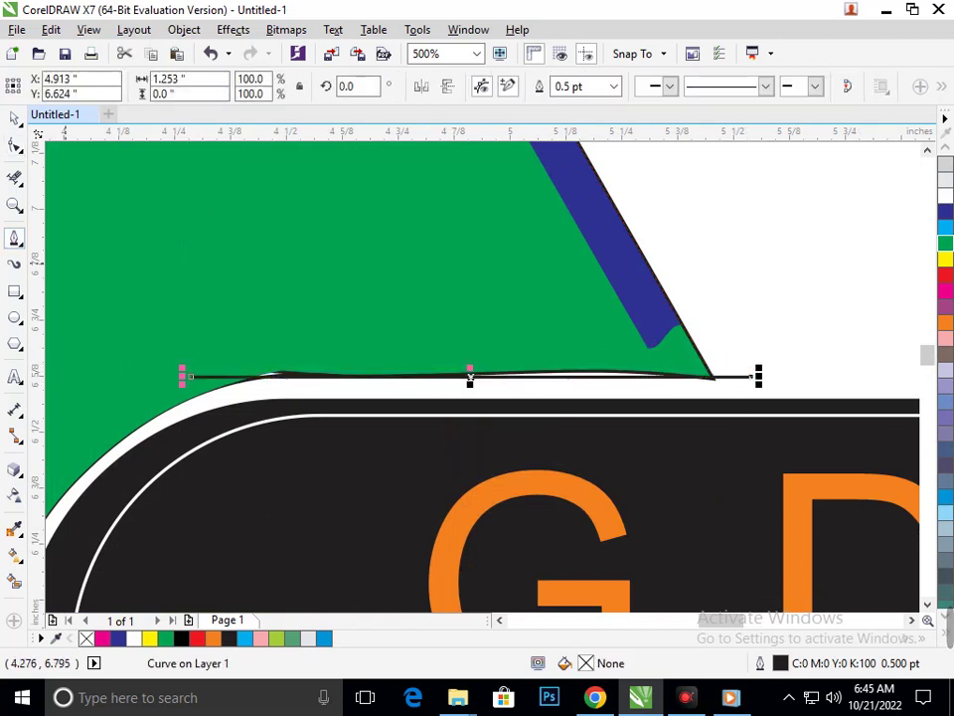
# Straighten the green shape's upper notch edge against the guide line by adjusting its curve and handles.
pyautogui.press('F10')
pyautogui.click(592, 374)
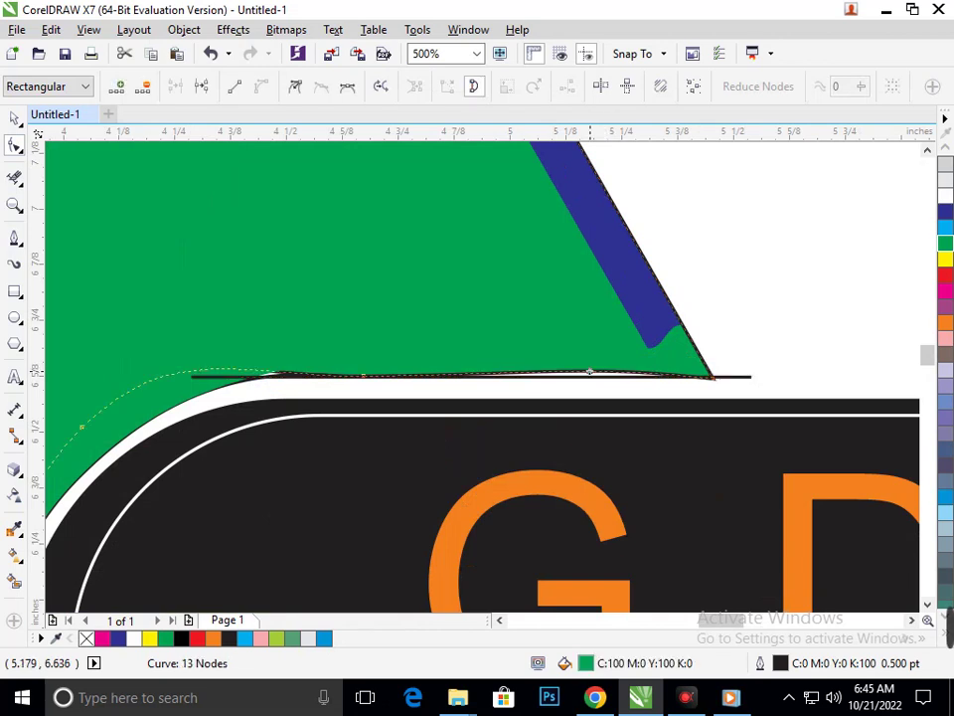
pyautogui.click(591, 371)
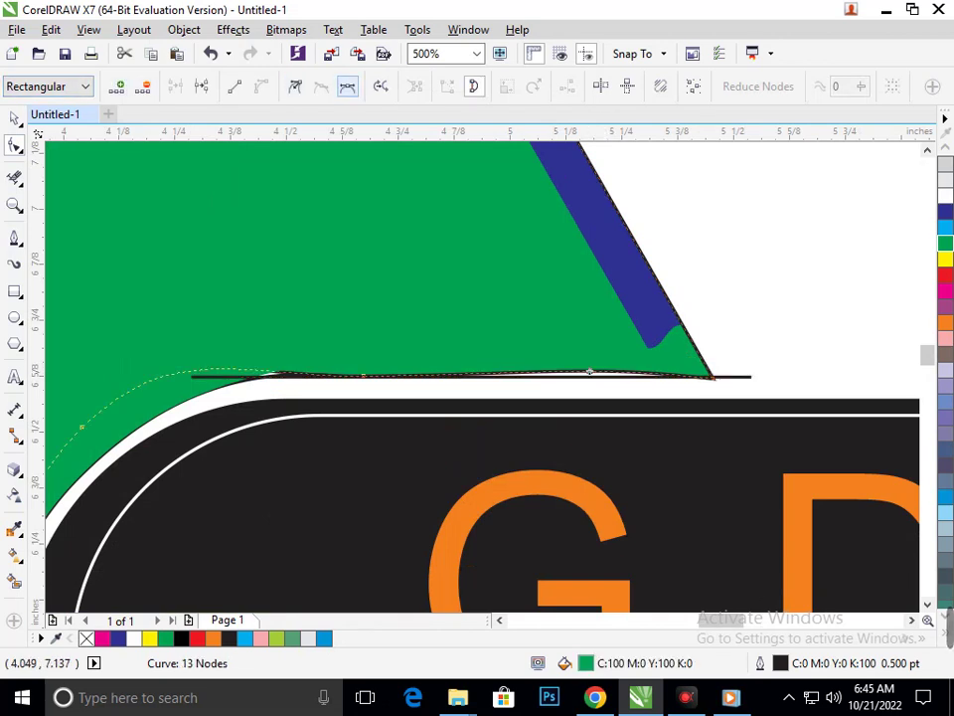
pyautogui.click(593, 364)
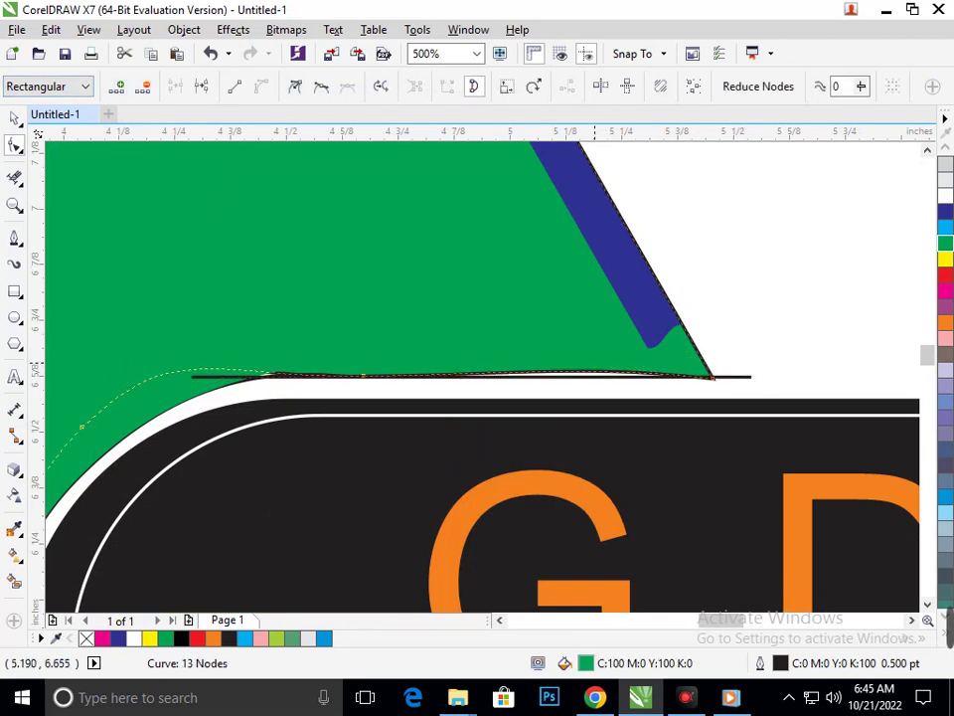
pyautogui.click(570, 372)
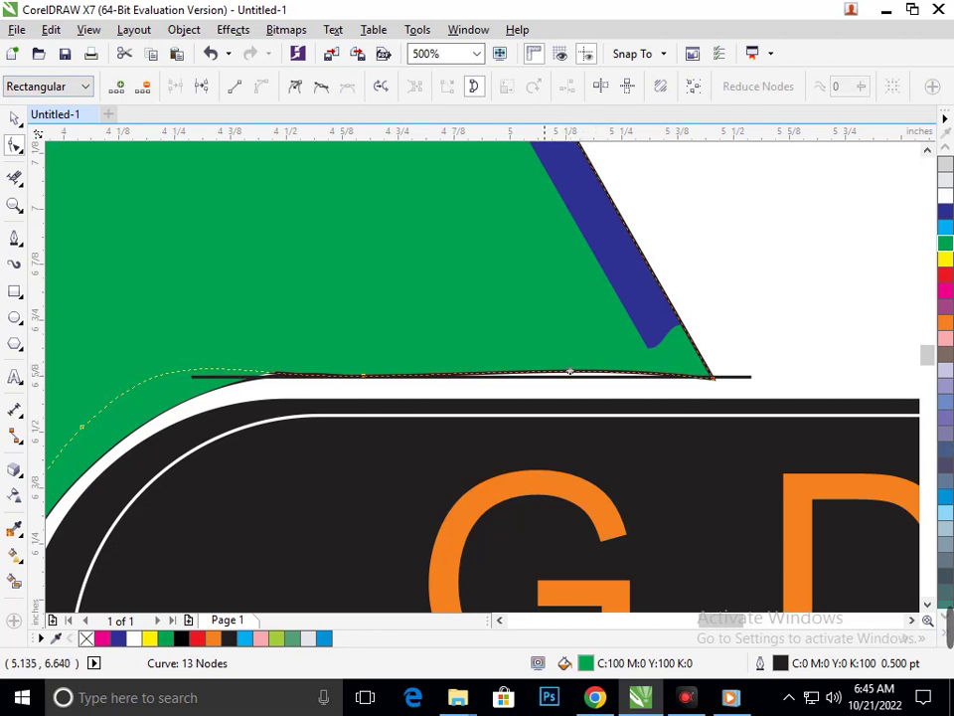
pyautogui.click(320, 86)
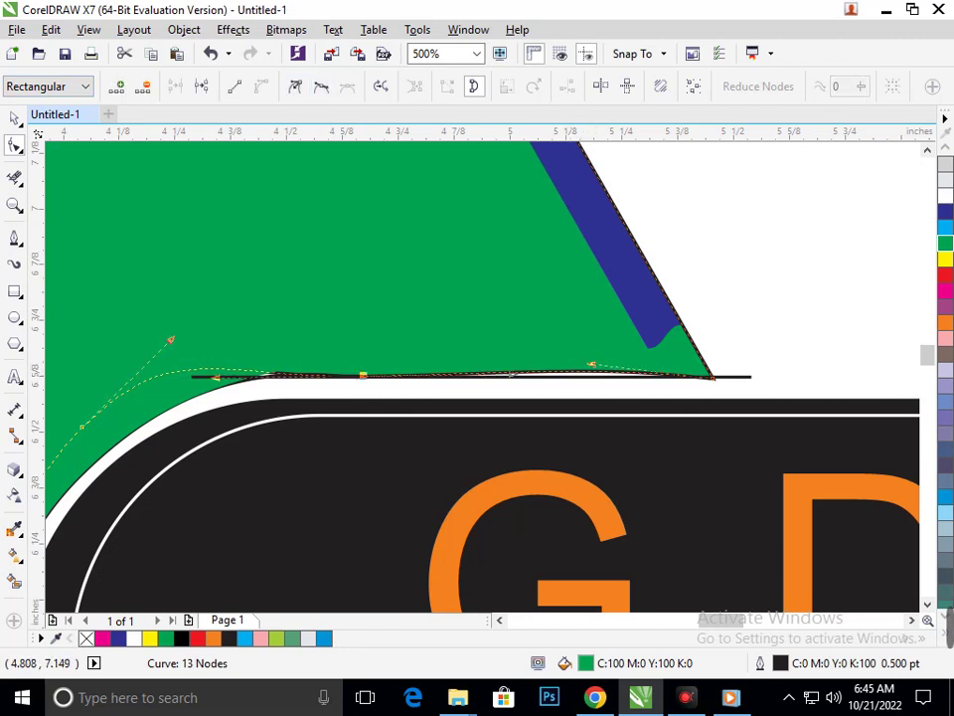
pyautogui.moveTo(586, 372); pyautogui.dragTo(580, 373)
pyautogui.moveTo(449, 361); pyautogui.dragTo(484, 374)
pyautogui.scroll(-1, 477, 297)
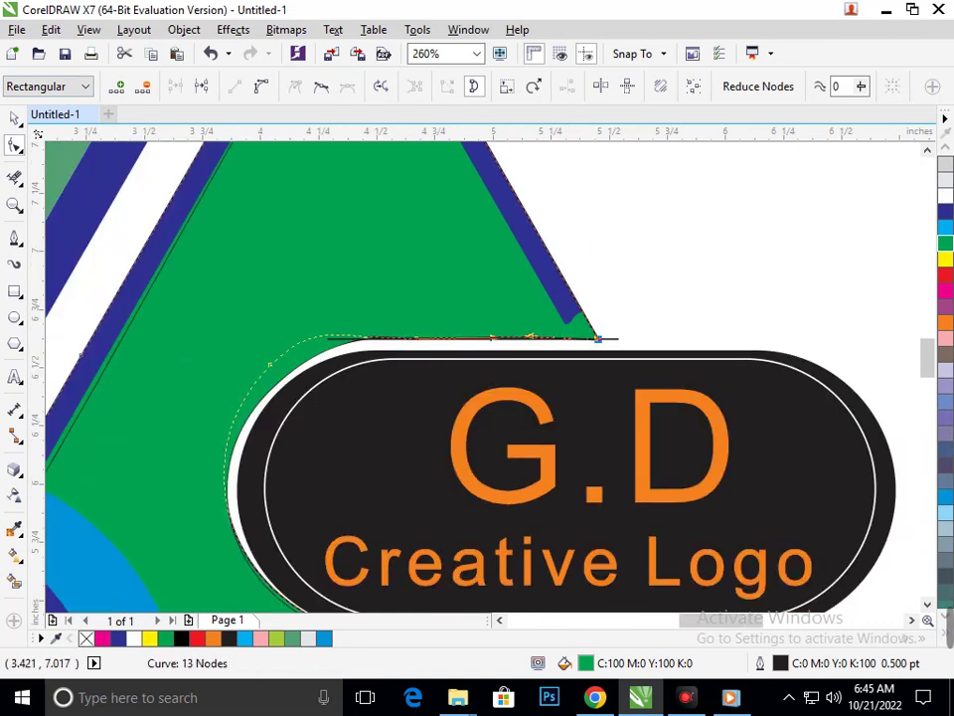
# Delete the horizontal guide line along the notch's upper edge.
pyautogui.click(14, 118)
pyautogui.click(739, 242)
pyautogui.click(619, 339)
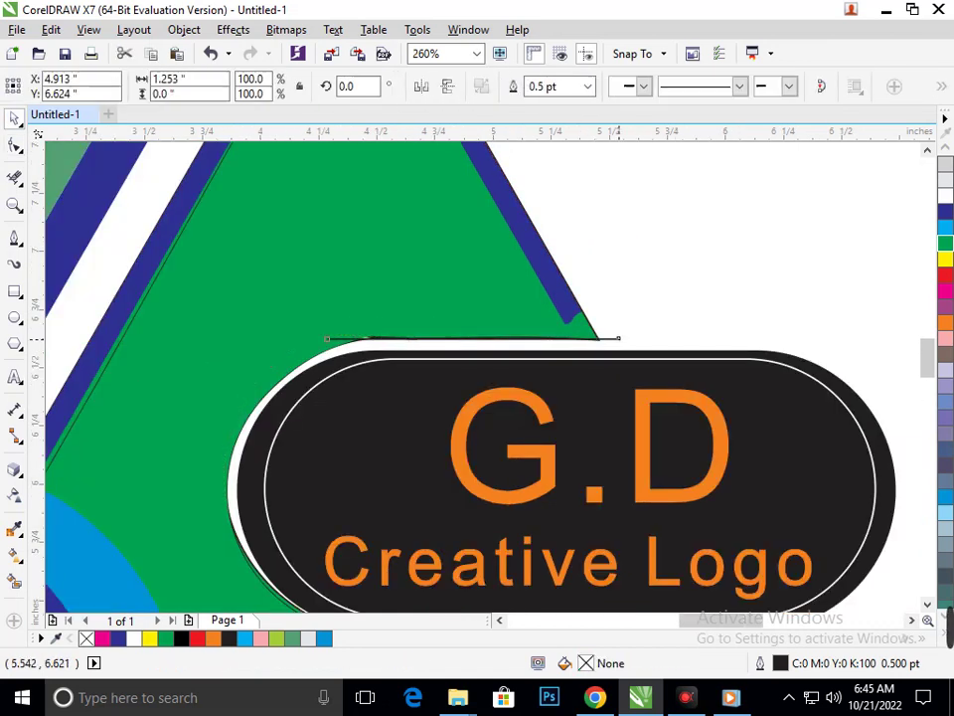
pyautogui.press('Delete')
# Try to fill the tiny white gap between the outlines on the notch's upper edge with blue using Smart Fill, then undo it.
pyautogui.scroll(4, 334, 314)
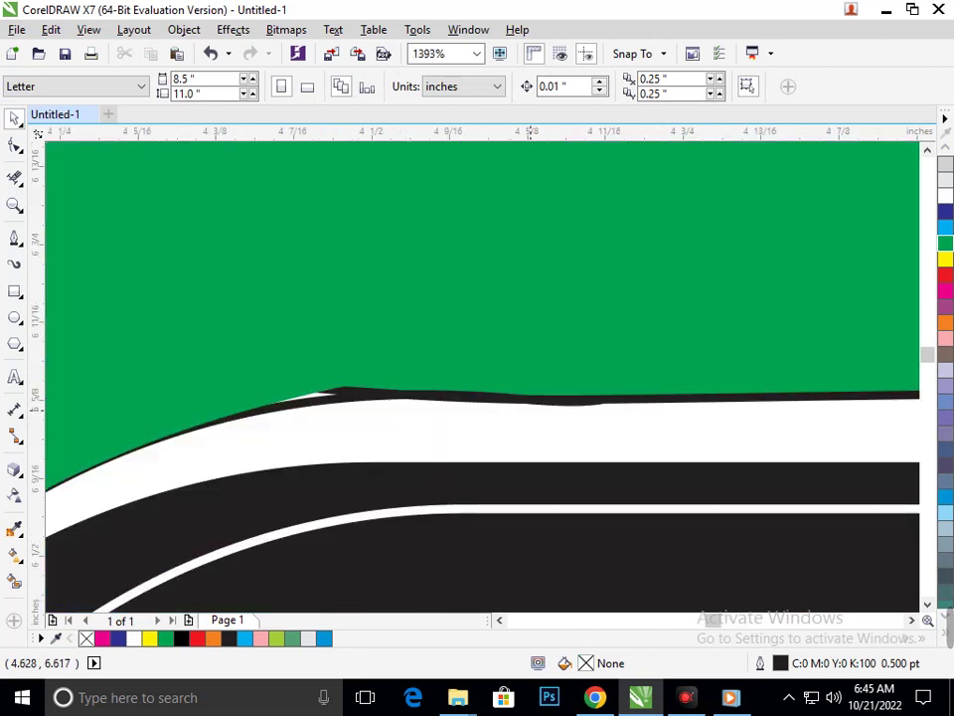
pyautogui.scroll(4, 380, 345)
pyautogui.click(14, 582)
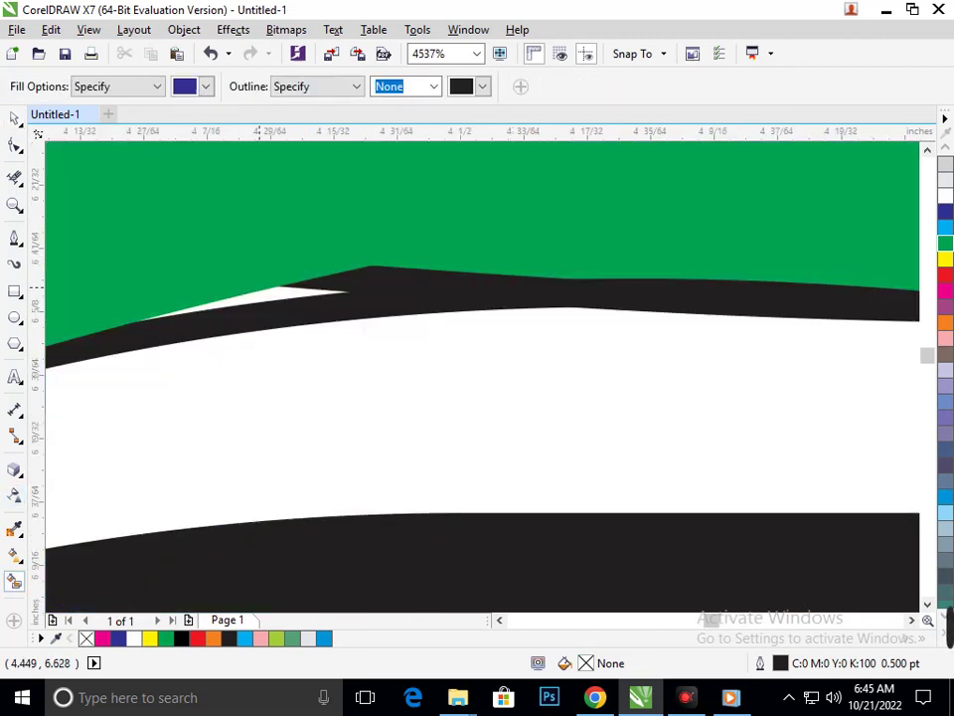
pyautogui.click(275, 292)
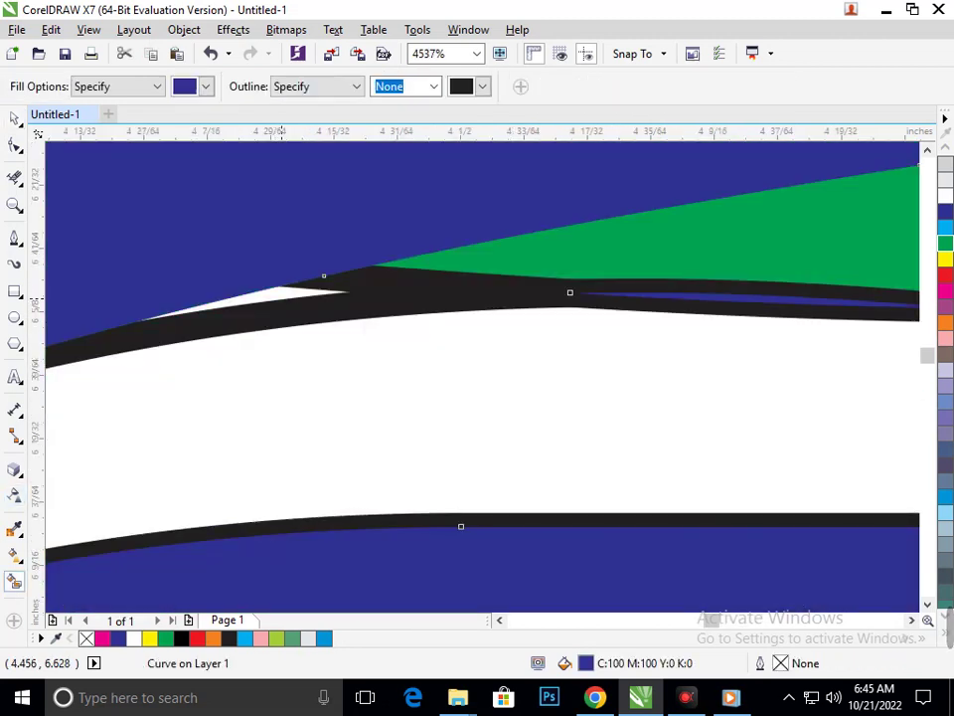
pyautogui.hotkey('ctrl', 'z')
# Try to trim the green shape's segment along the notch's upper edge with Virtual Segment Delete.
pyautogui.click(14, 178)
pyautogui.scroll(4, 362, 243)
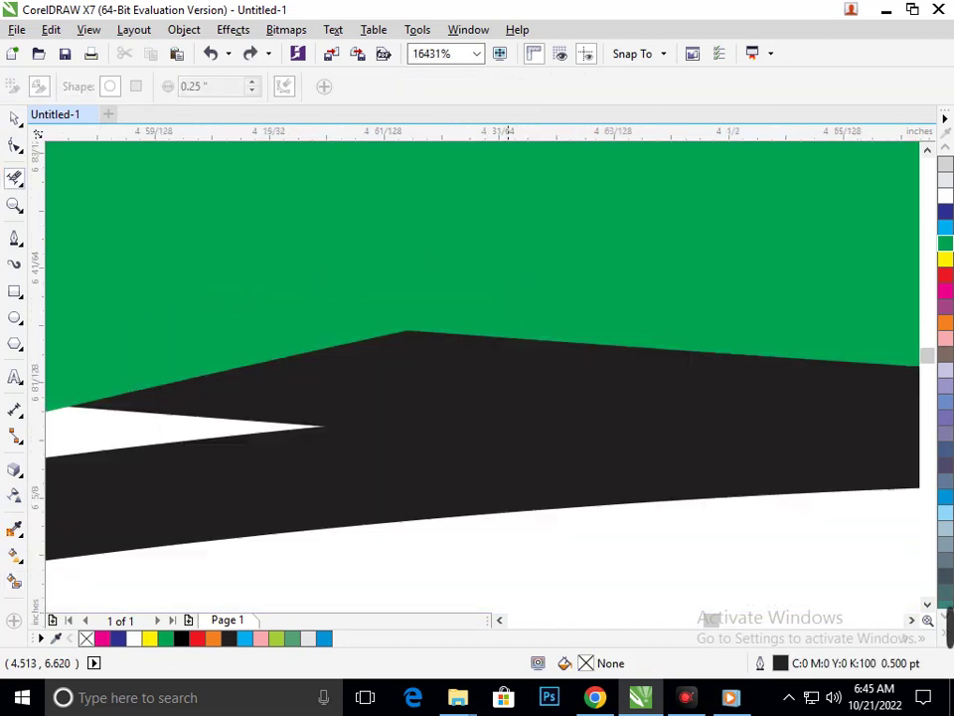
pyautogui.scroll(-4, 464, 368)
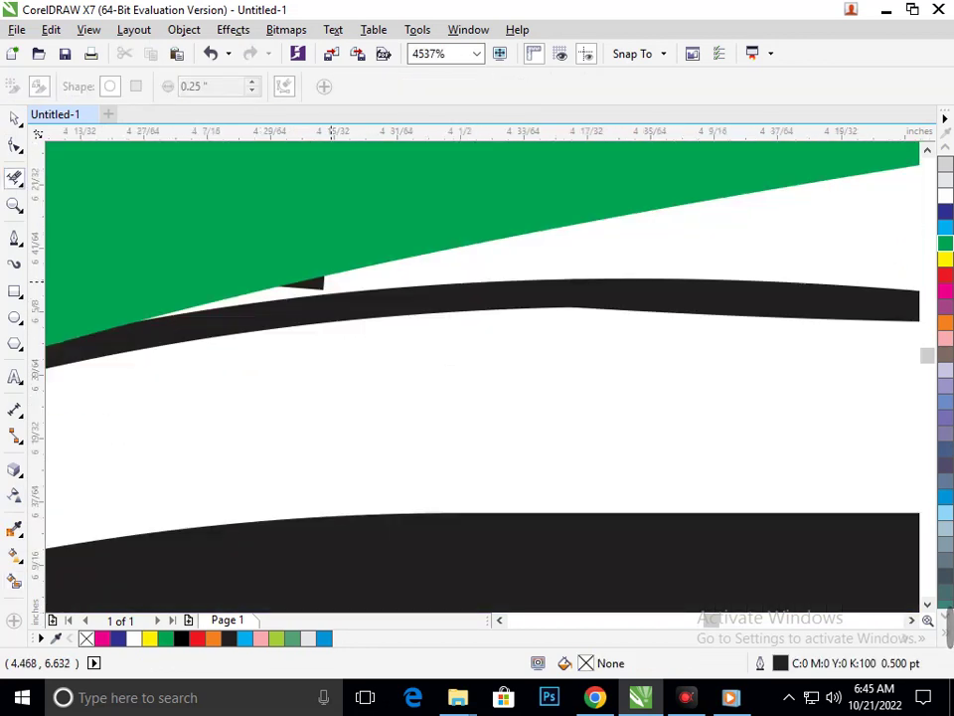
pyautogui.scroll(-9, 463, 368)
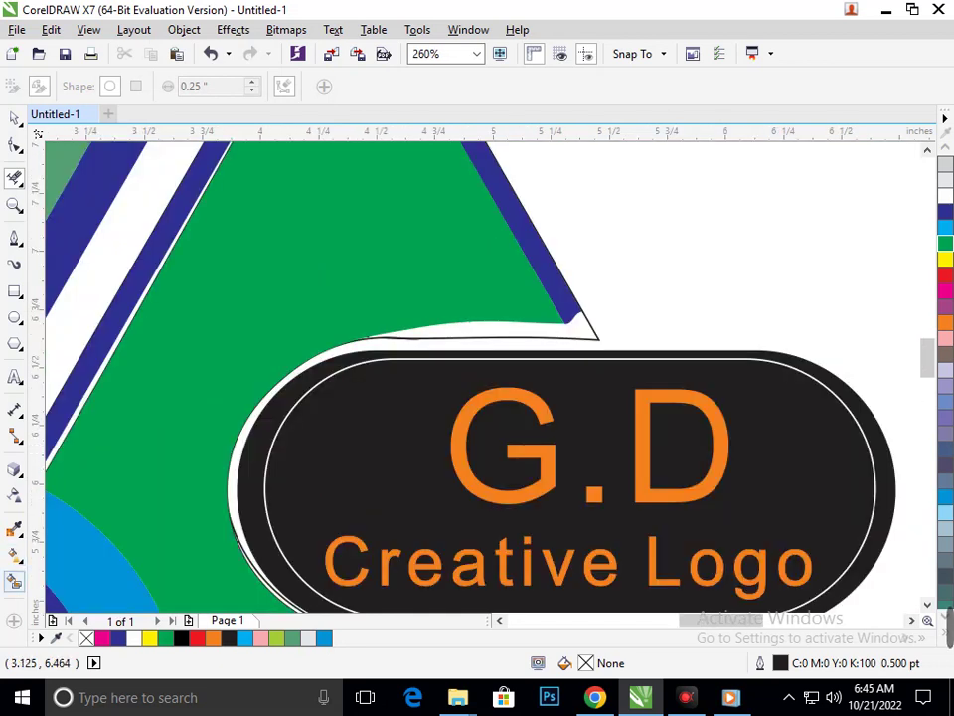
# Try to fill the gap at the notch's upper edge with blue using Smart Fill, then undo the fills and the segment deletion.
pyautogui.click(15, 580)
pyautogui.click(531, 323)
pyautogui.click(568, 330)
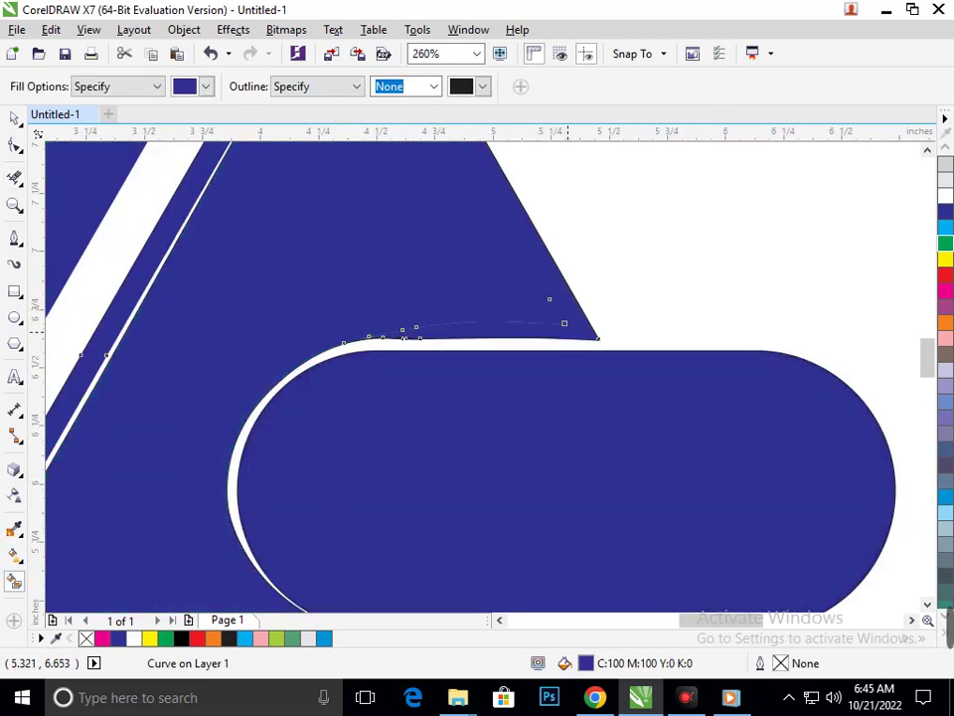
pyautogui.hotkey('ctrl', 'z')
pyautogui.hotkey('ctrl', 'z')
pyautogui.click(576, 336)
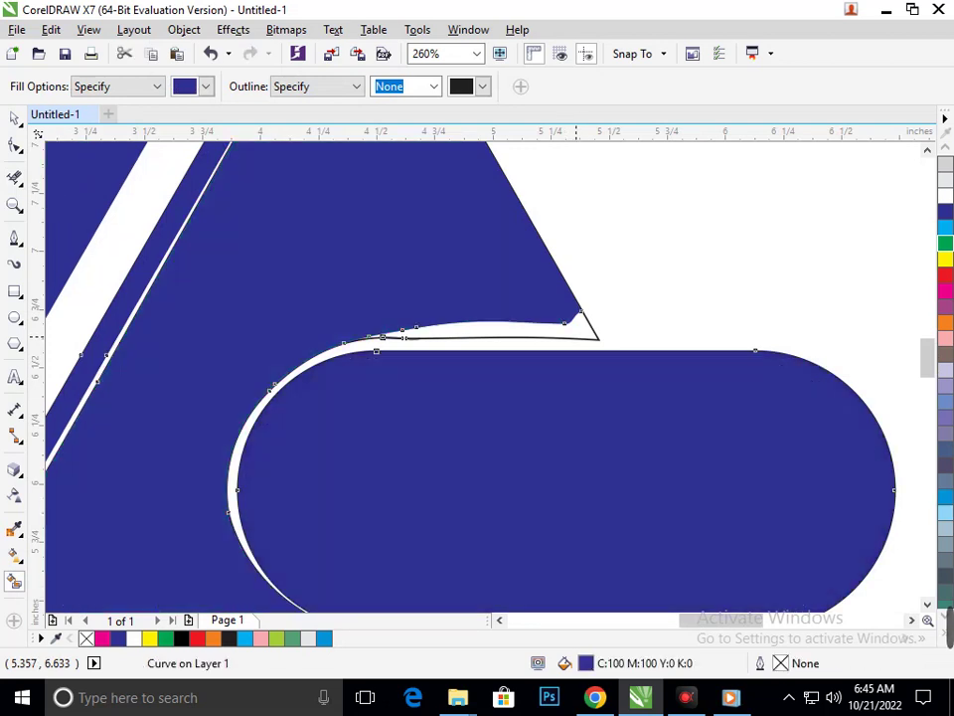
pyautogui.hotkey('ctrl', 'z')
pyautogui.hotkey('ctrl', 'shift', 'z')
pyautogui.hotkey('ctrl', 'z')
pyautogui.hotkey('ctrl', 'shift', 'z')
pyautogui.hotkey('ctrl', 'z')
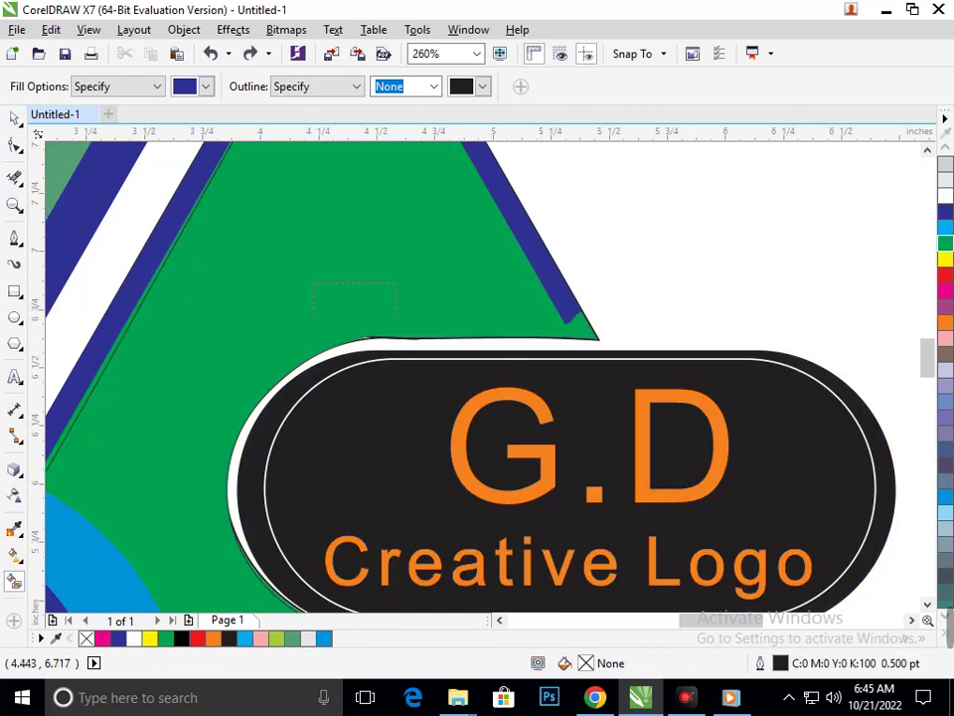
# Extend the blue border's cut end above the badge to the notch's upper edge by moving its inner and outer corner nodes.
pyautogui.scroll(-2, 385, 258)
pyautogui.click(15, 118)
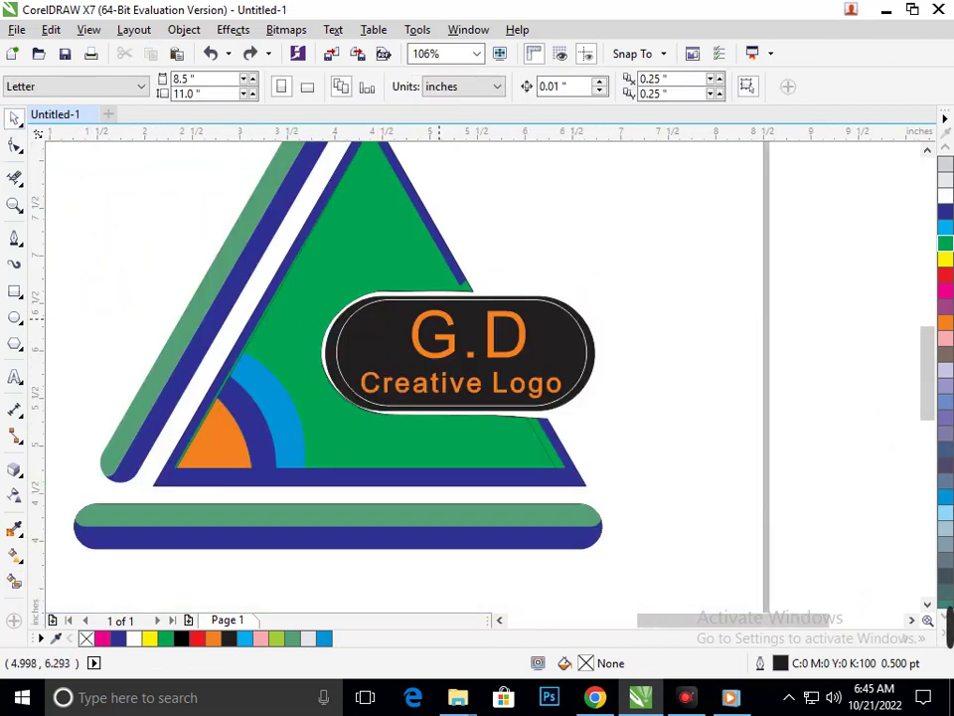
pyautogui.press('F2')
pyautogui.moveTo(415, 234); pyautogui.dragTo(496, 296)
pyautogui.press('F10')
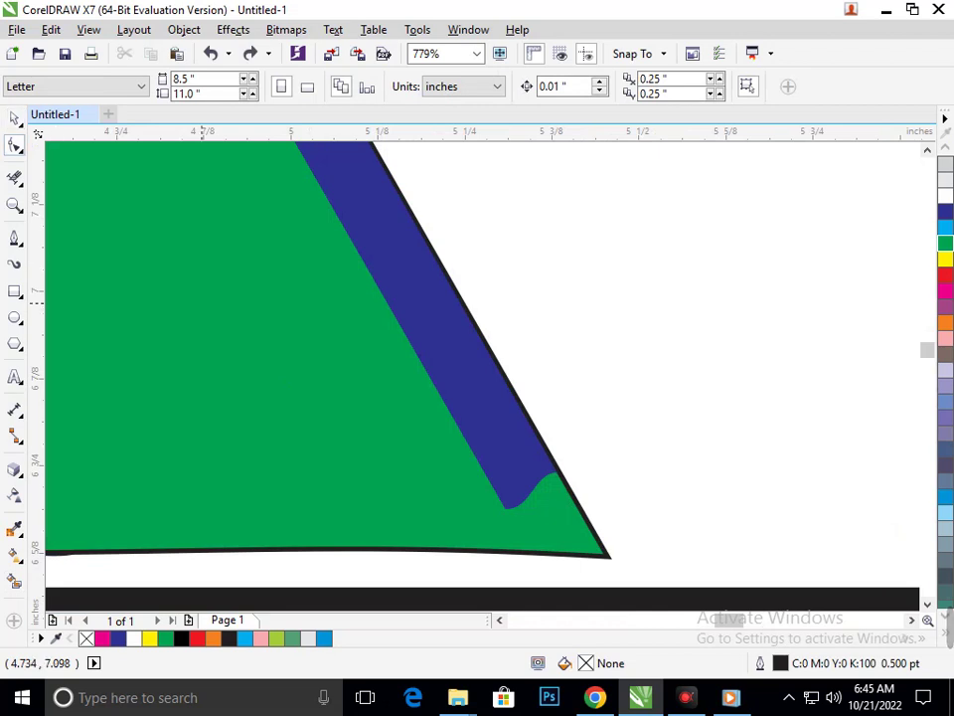
pyautogui.click(509, 515)
pyautogui.click(509, 512)
pyautogui.moveTo(509, 508); pyautogui.dragTo(538, 553)
pyautogui.moveTo(546, 480); pyautogui.dragTo(607, 554)
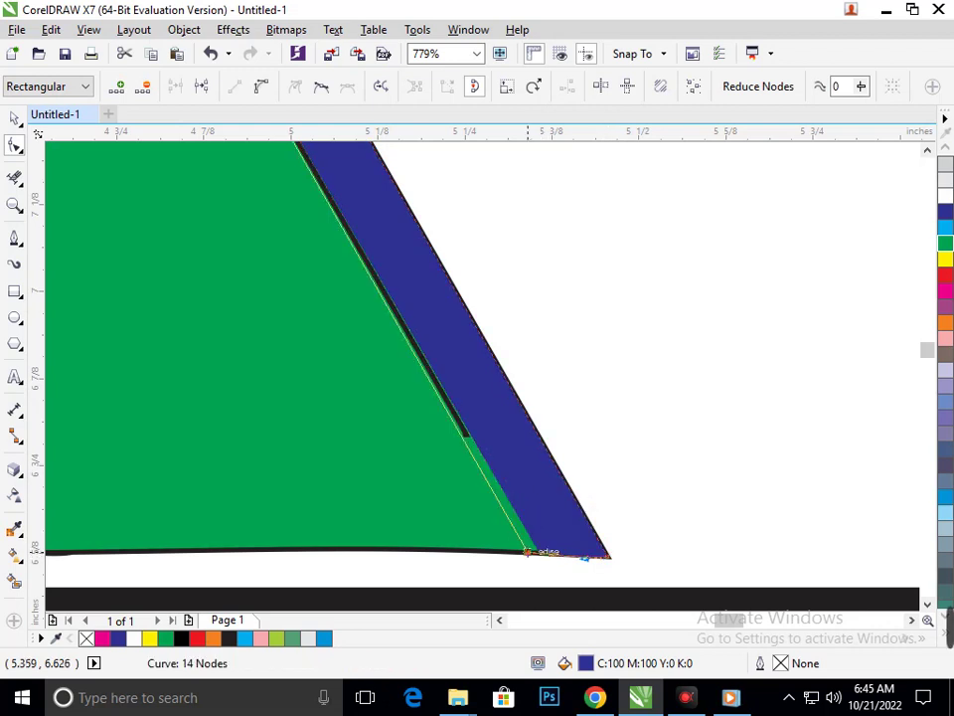
pyautogui.moveTo(541, 553); pyautogui.dragTo(524, 552)
# Try to raise the two end nodes of the blue border below the badge, then undo the move.
pyautogui.press('F3')
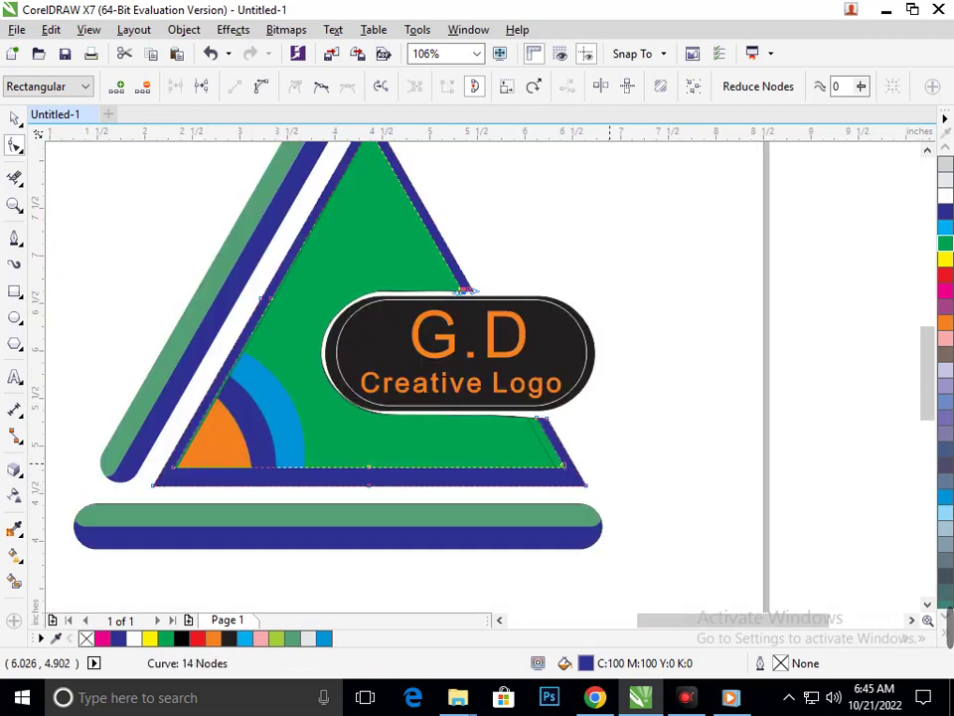
pyautogui.scroll(3, 484, 409)
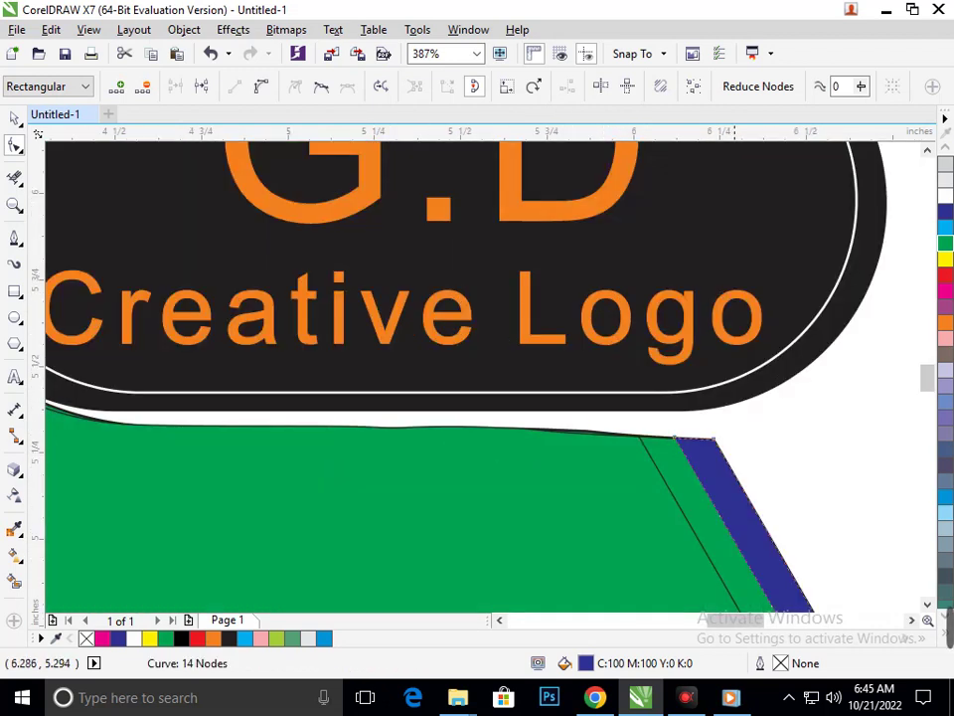
pyautogui.moveTo(734, 432); pyautogui.dragTo(696, 425)
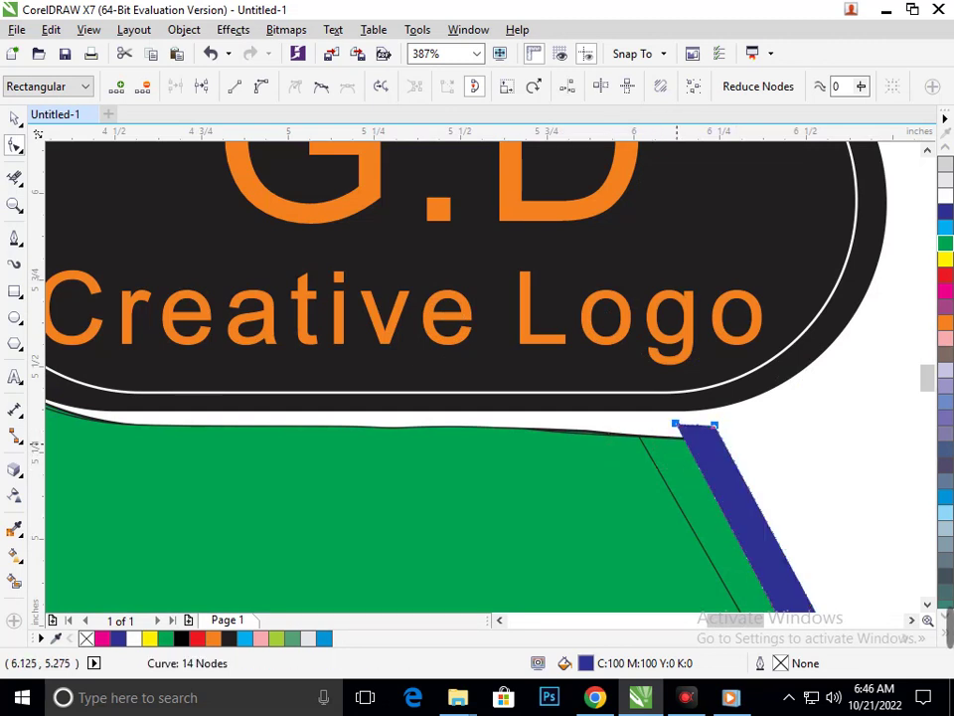
pyautogui.hotkey('ctrl', 'z')
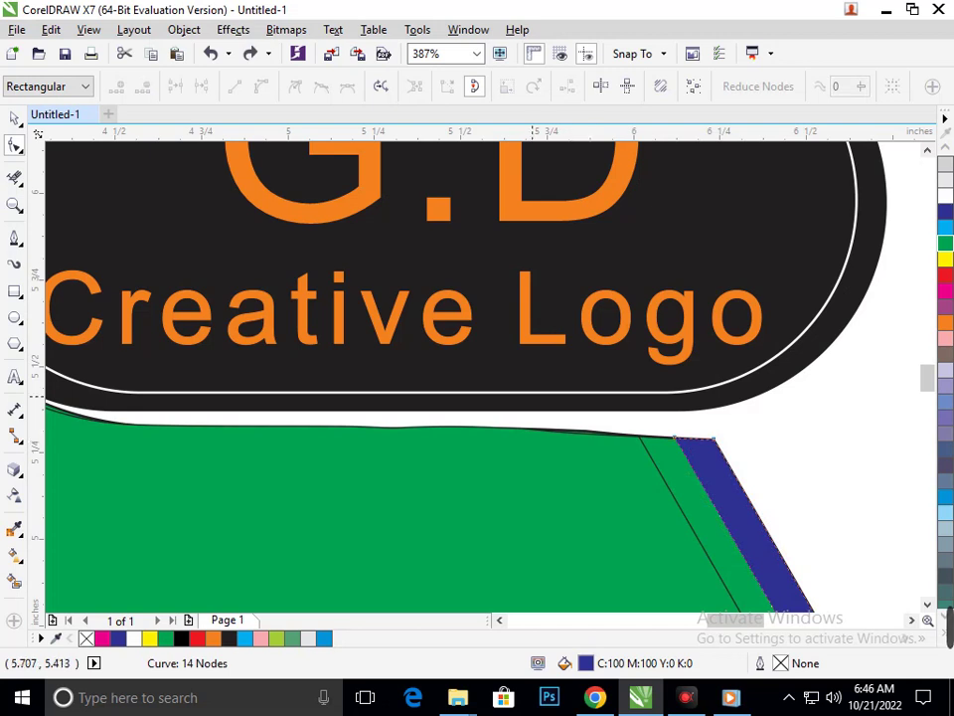
# Shift the "G.D Creative Logo" badge slightly right and nudge it into place in the notch at X 5.359, Y 5.974 inches.
pyautogui.press('F3')
pyautogui.press('F3')
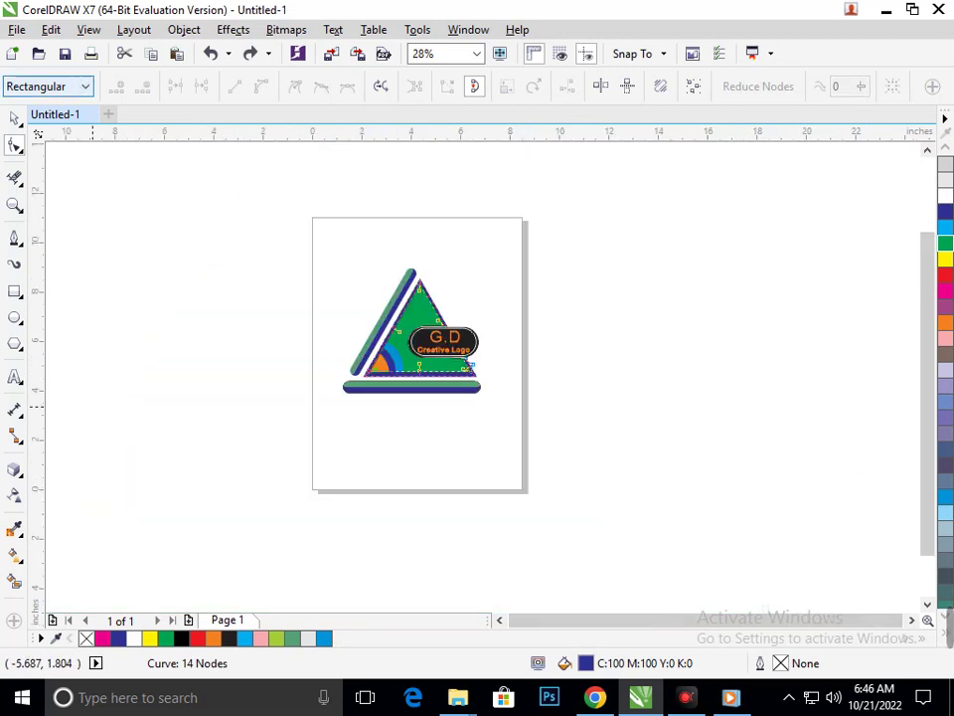
pyautogui.click(14, 118)
pyautogui.click(285, 251)
pyautogui.scroll(1, 443, 399)
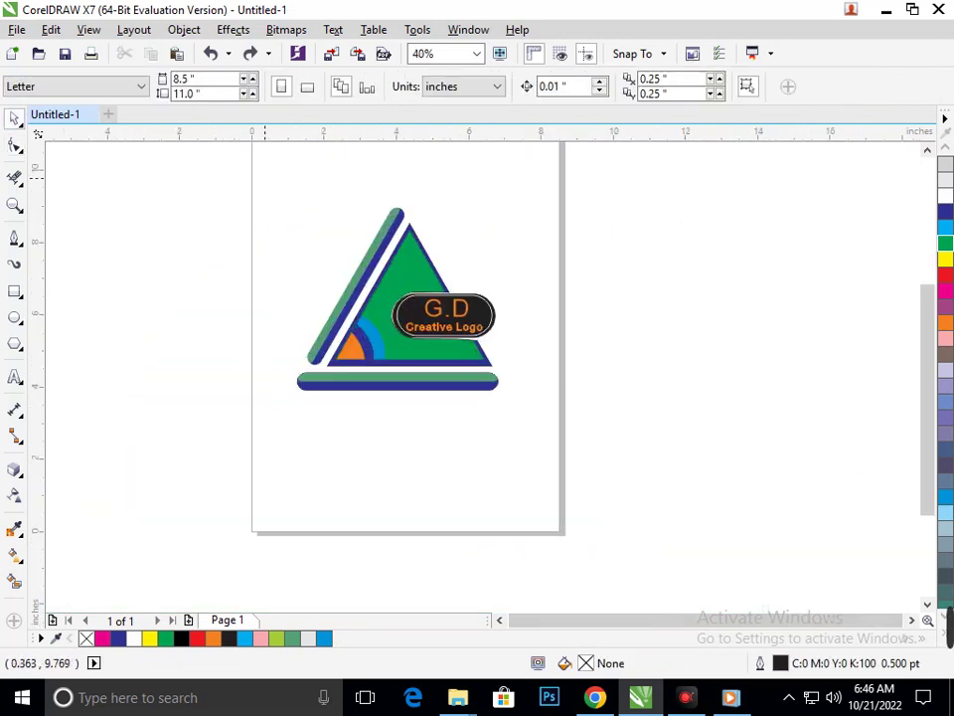
pyautogui.scroll(1, 390, 241)
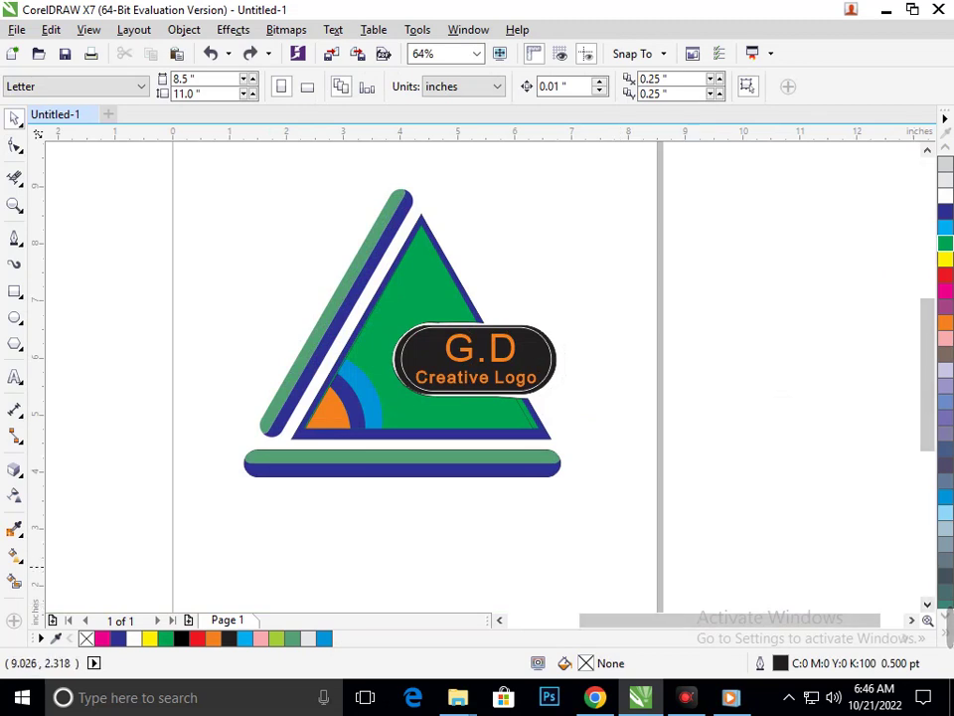
pyautogui.moveTo(545, 361); pyautogui.dragTo(550, 361)
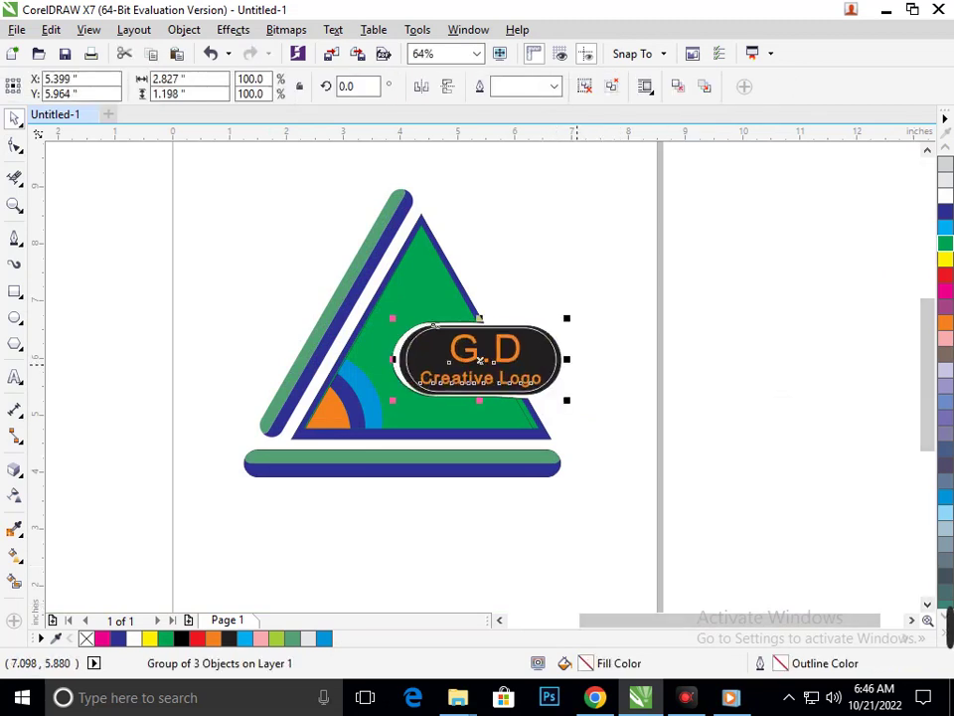
pyautogui.press('Up')
pyautogui.press('Up')
pyautogui.press('Left')
pyautogui.press('Left')
pyautogui.press('Left')
pyautogui.press('Left')
pyautogui.press('Down')
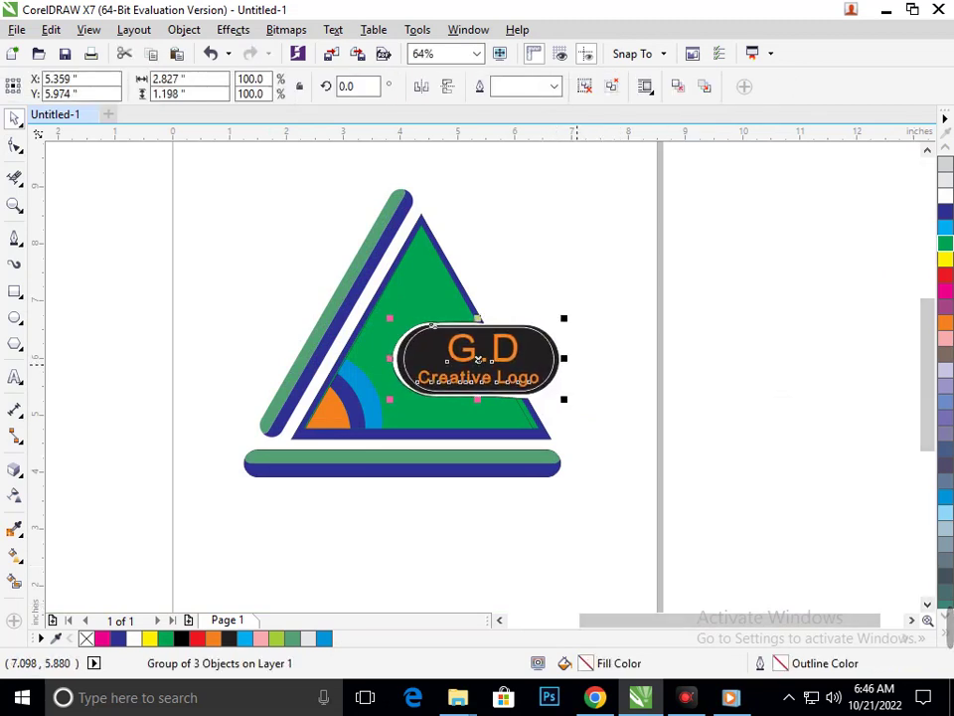
pyautogui.click(572, 519)
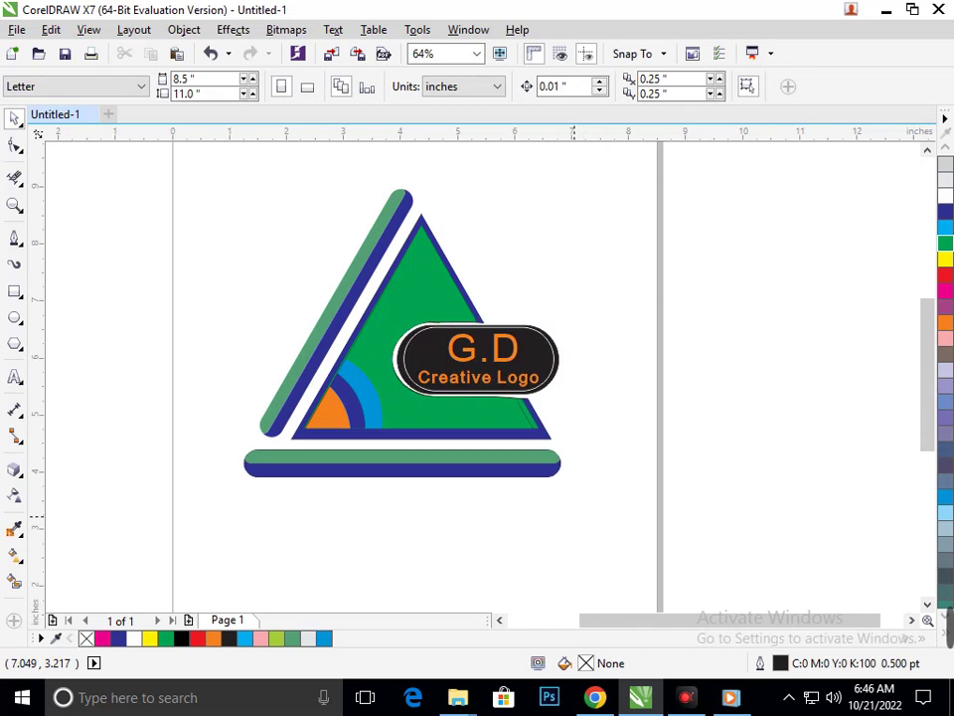
pyautogui.hotkey('ctrl', 'e')
pyautogui.click(686, 499)
pyautogui.scroll(-2, 471, 455)
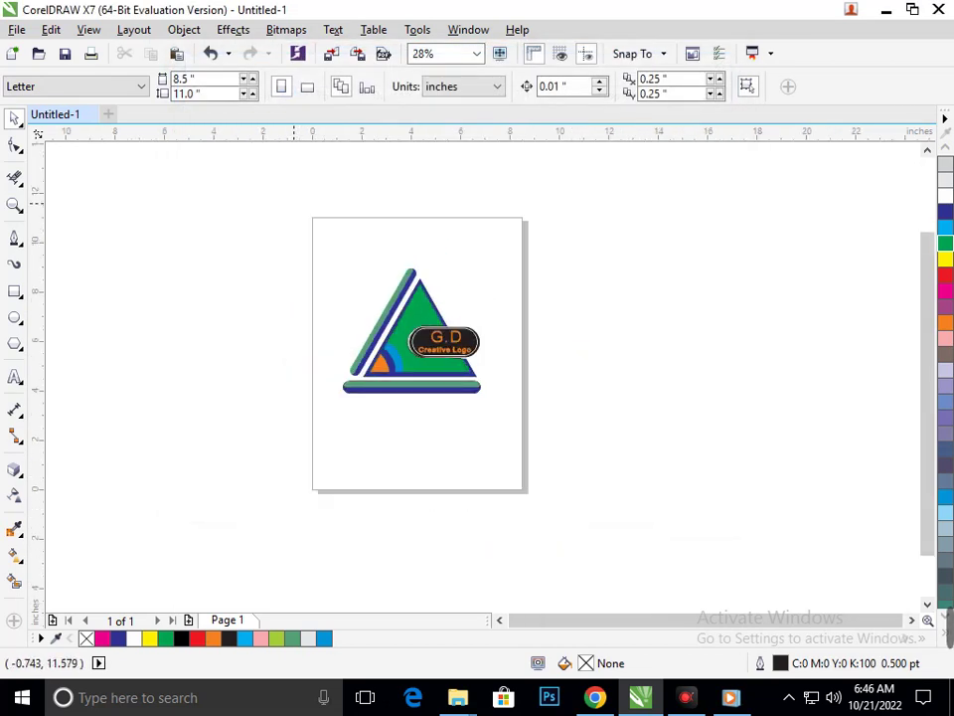
pyautogui.moveTo(293, 204); pyautogui.dragTo(550, 505)
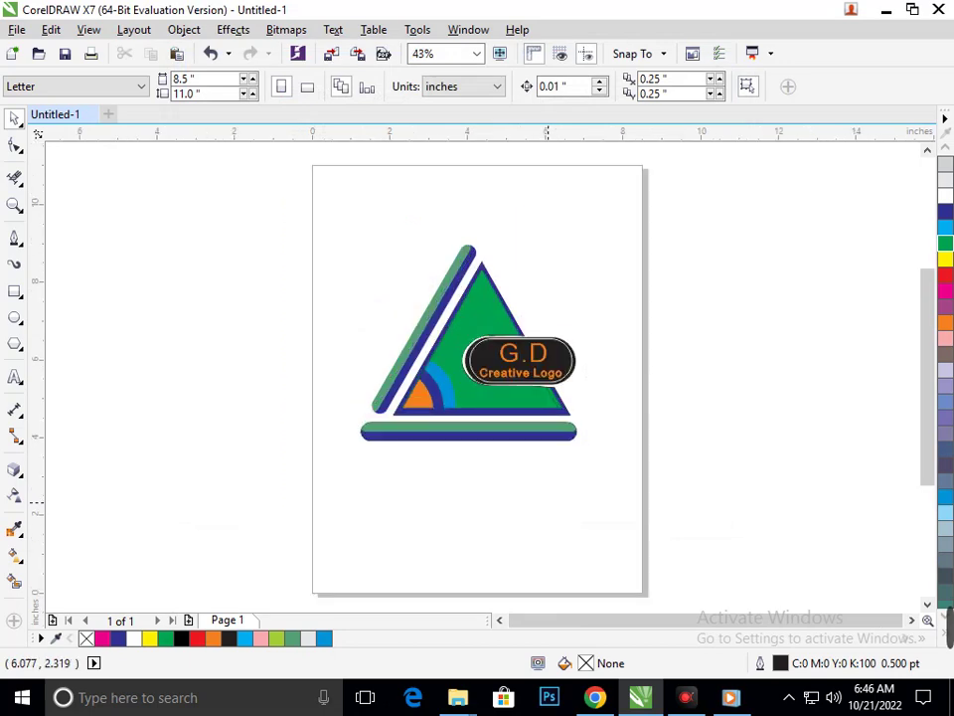